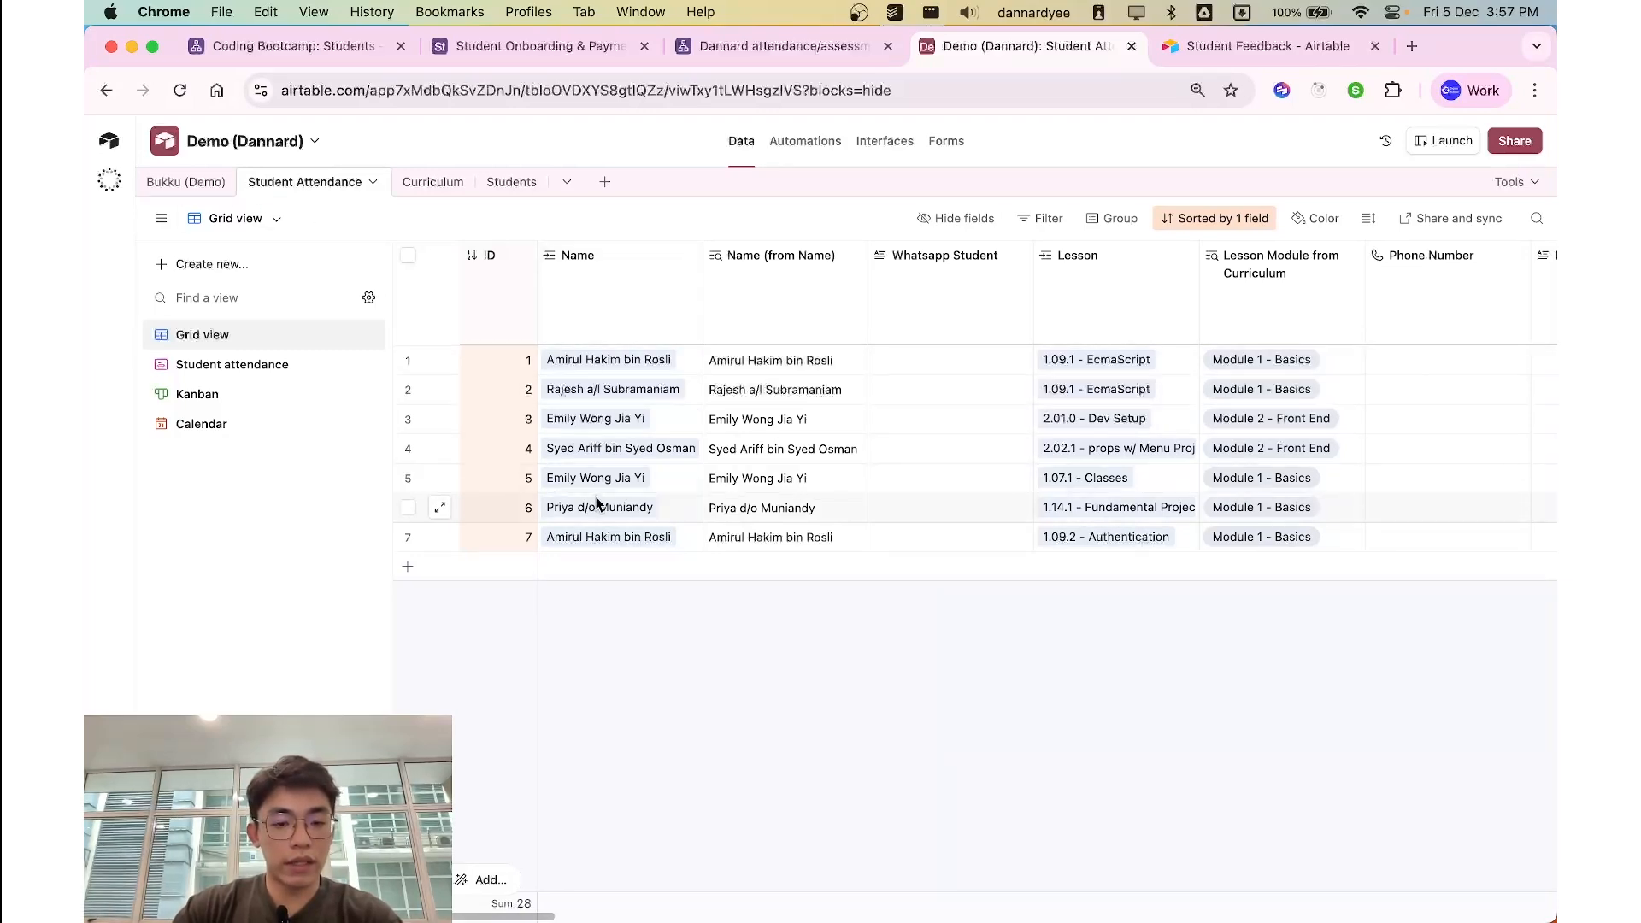
# Step: Look through the records in the Students, Student Attendance and Curriculum tables, returning to Student Attendance
pyautogui.click(512, 185)
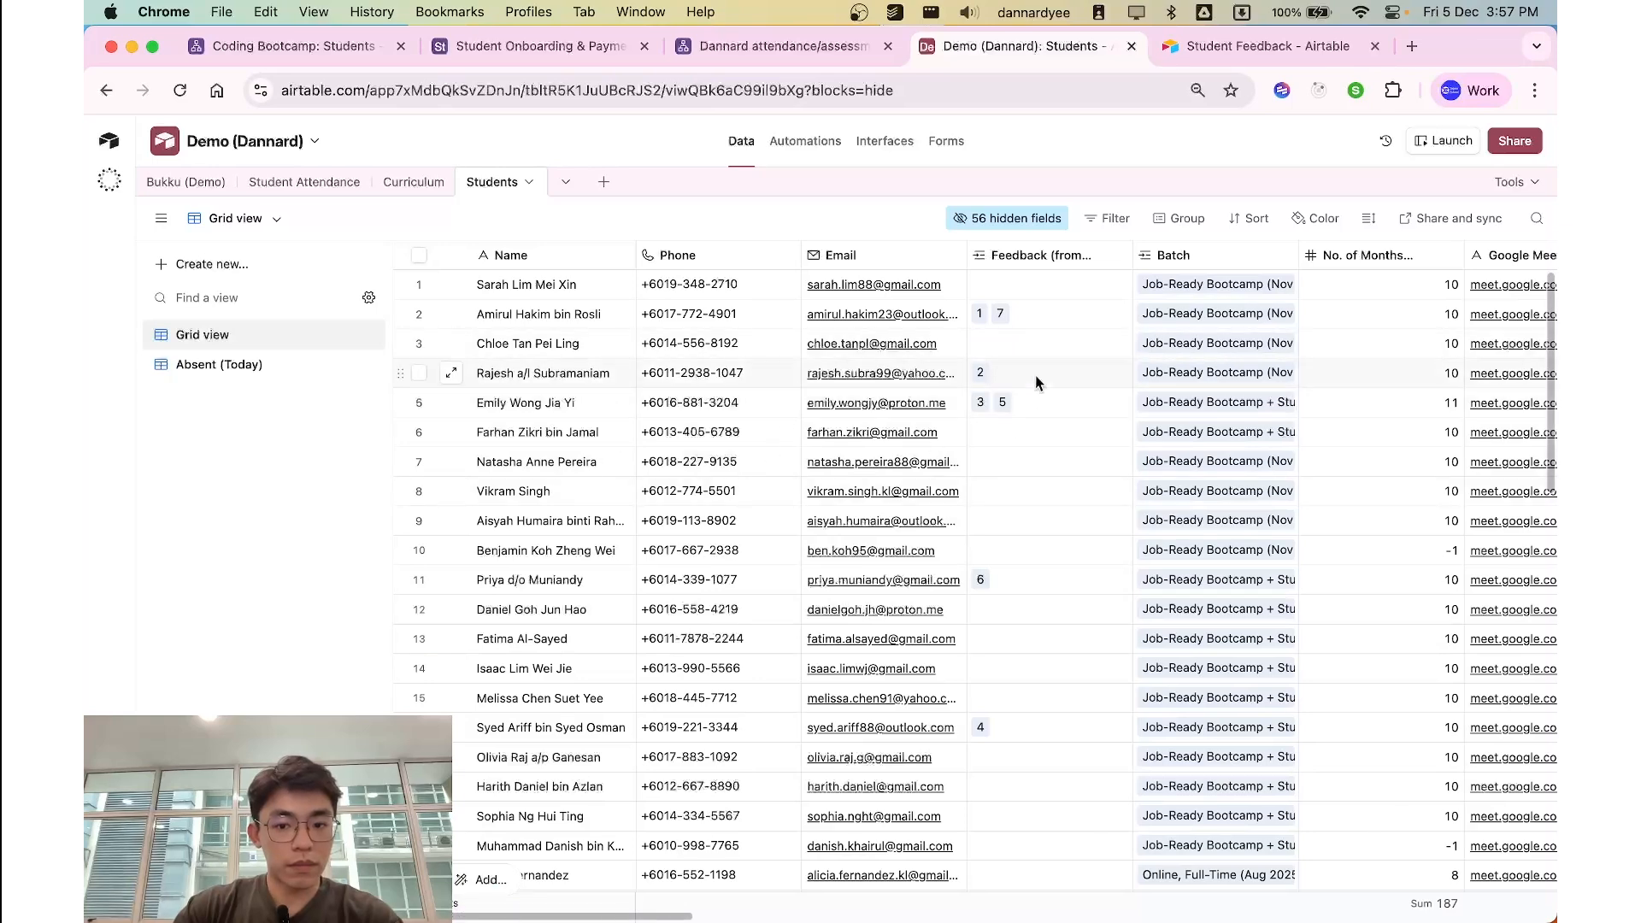
pyautogui.scroll(-10, 551, 724)
pyautogui.scroll(8, 420, 343)
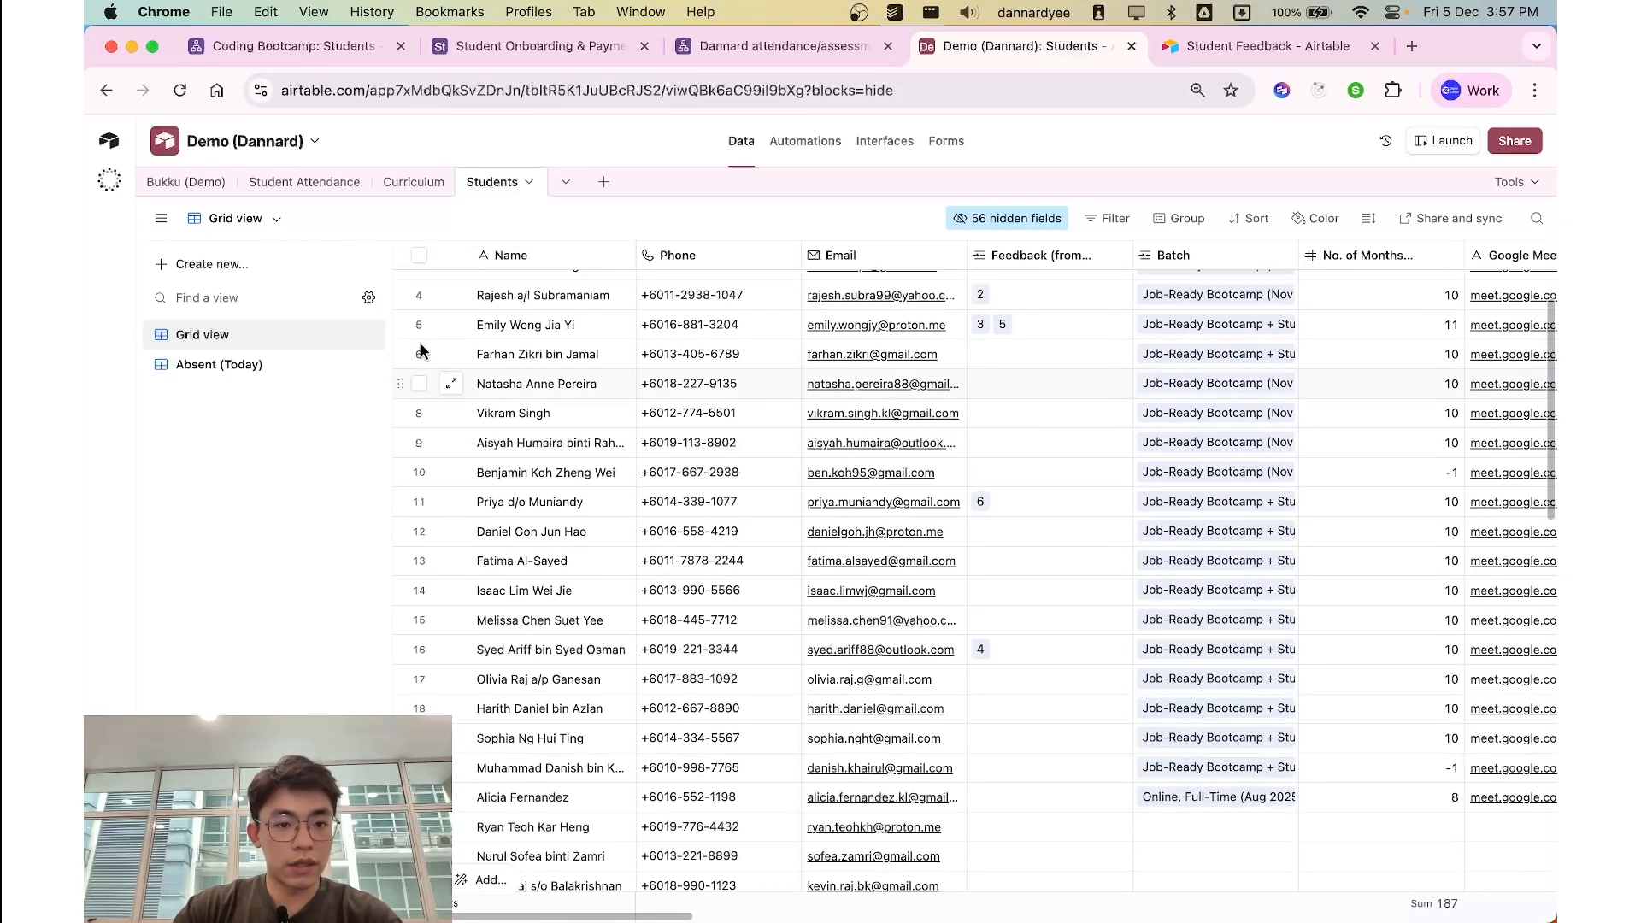
pyautogui.click(330, 186)
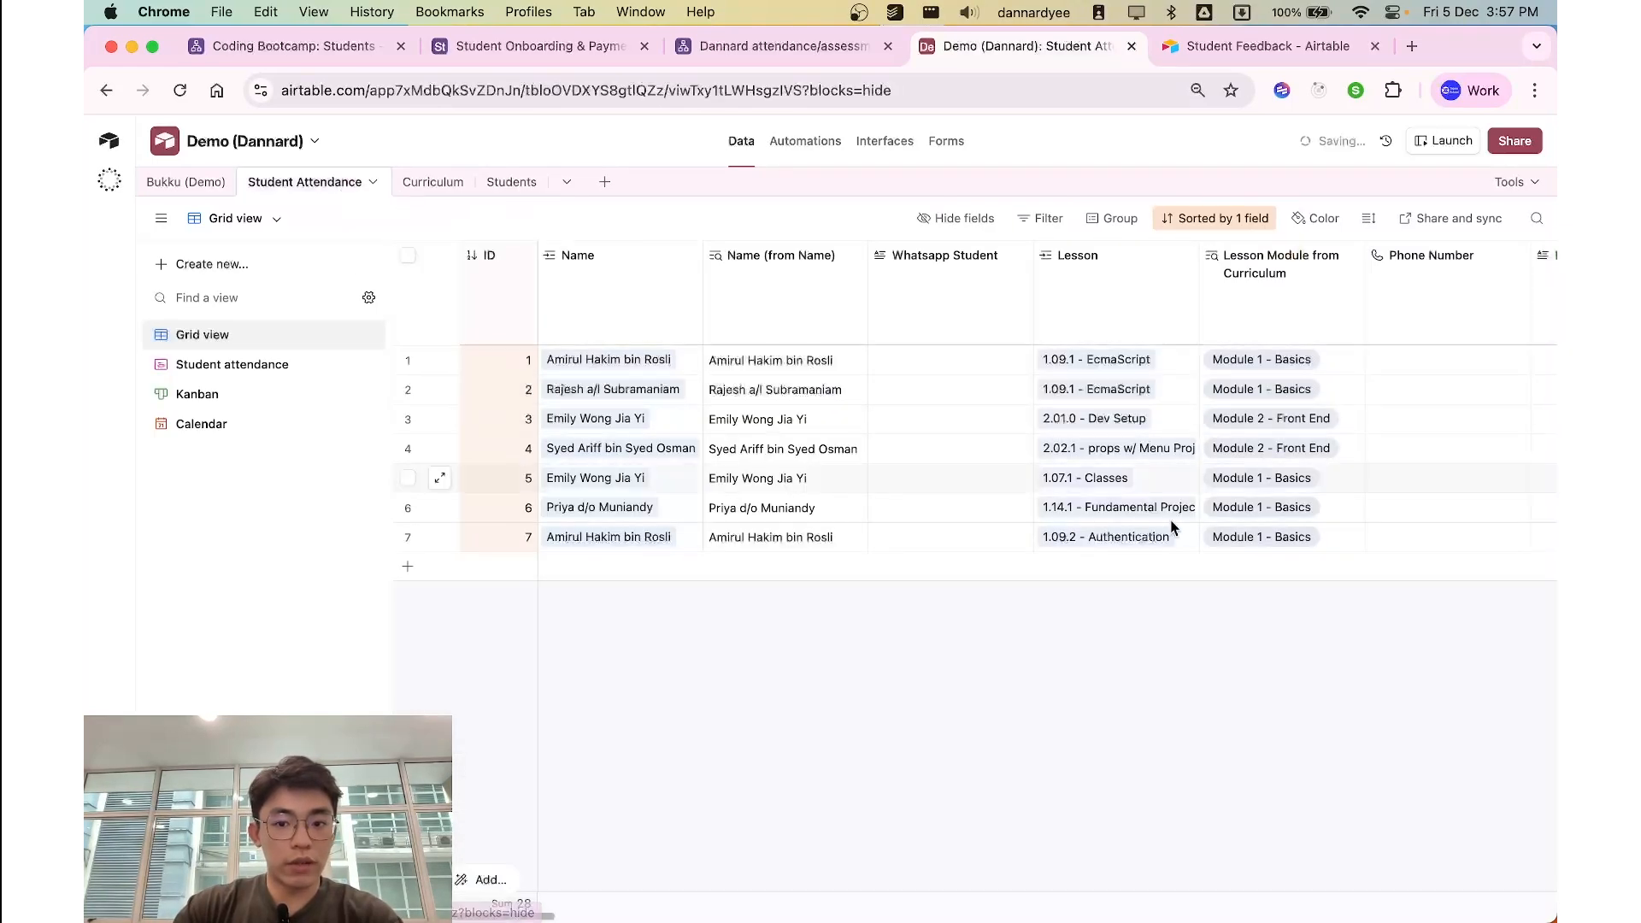
pyautogui.click(430, 182)
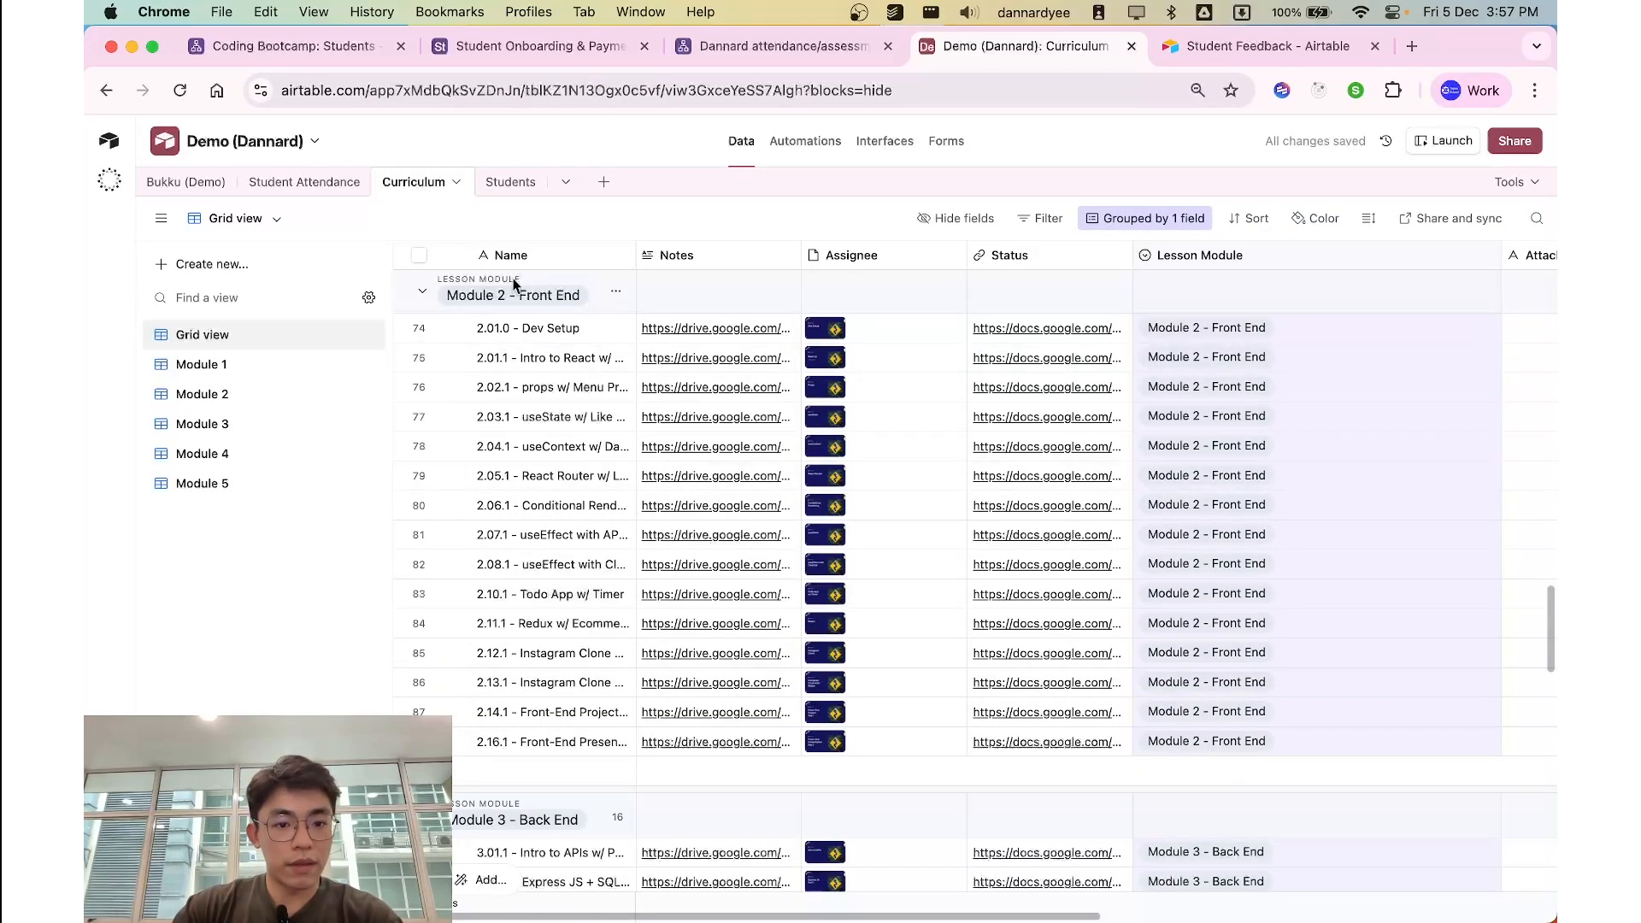
pyautogui.click(318, 184)
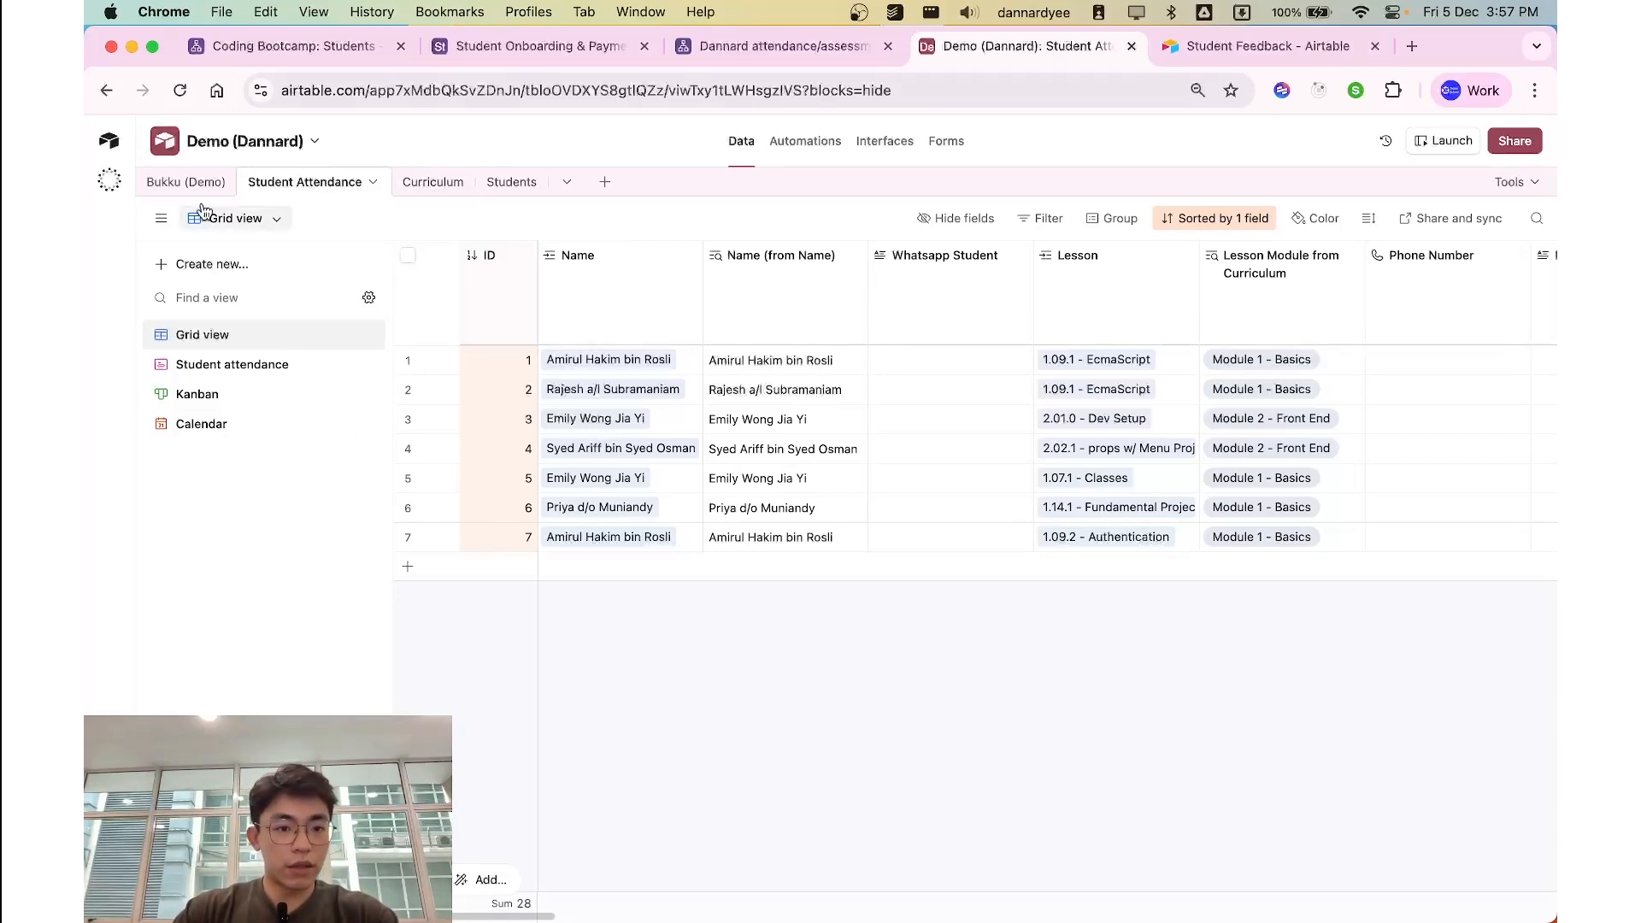
# Step: View the list of bases on the Airtable home page in a separate tab and return to the demo base's attendance table
pyautogui.keyDown('super'); pyautogui.click(111, 144); pyautogui.keyUp('super')
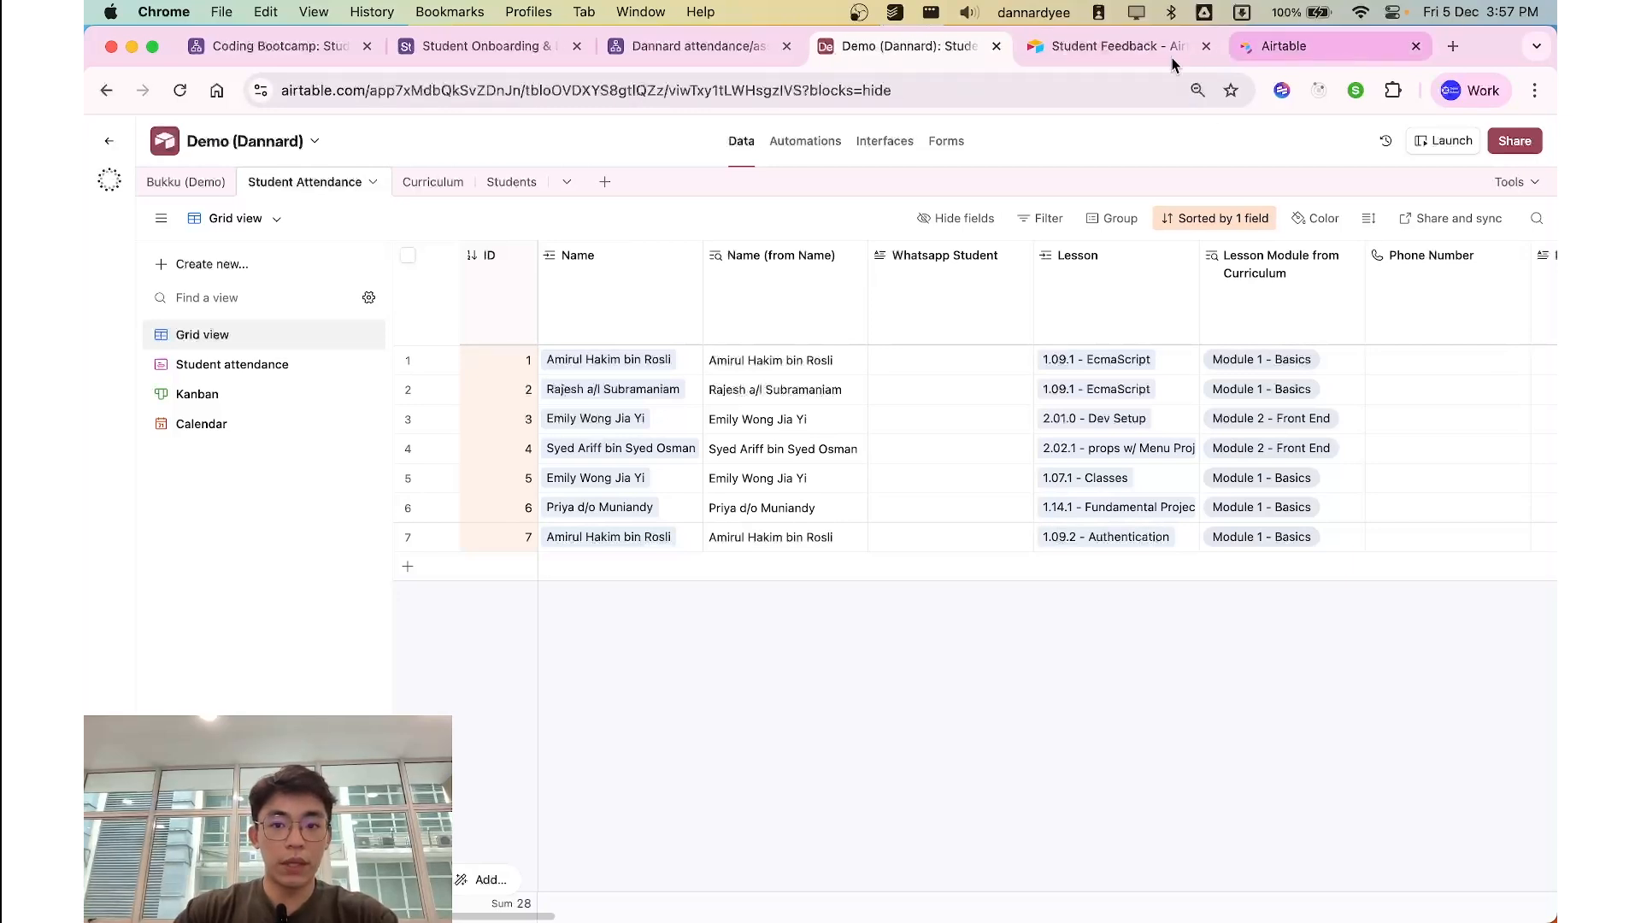
pyautogui.click(1172, 59)
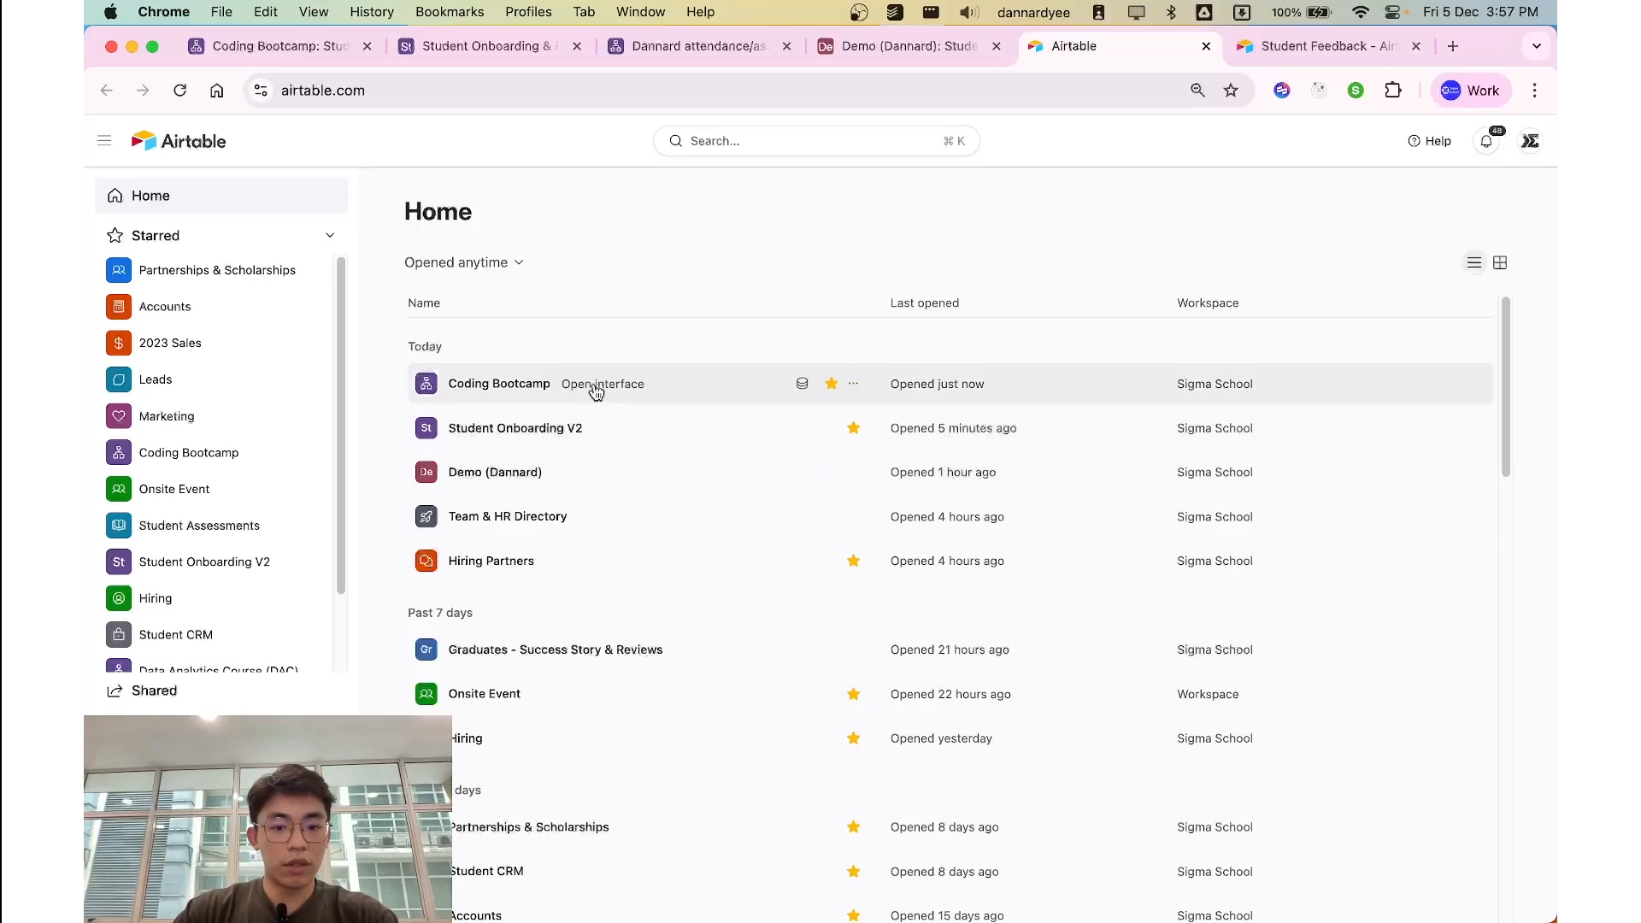
pyautogui.click(904, 46)
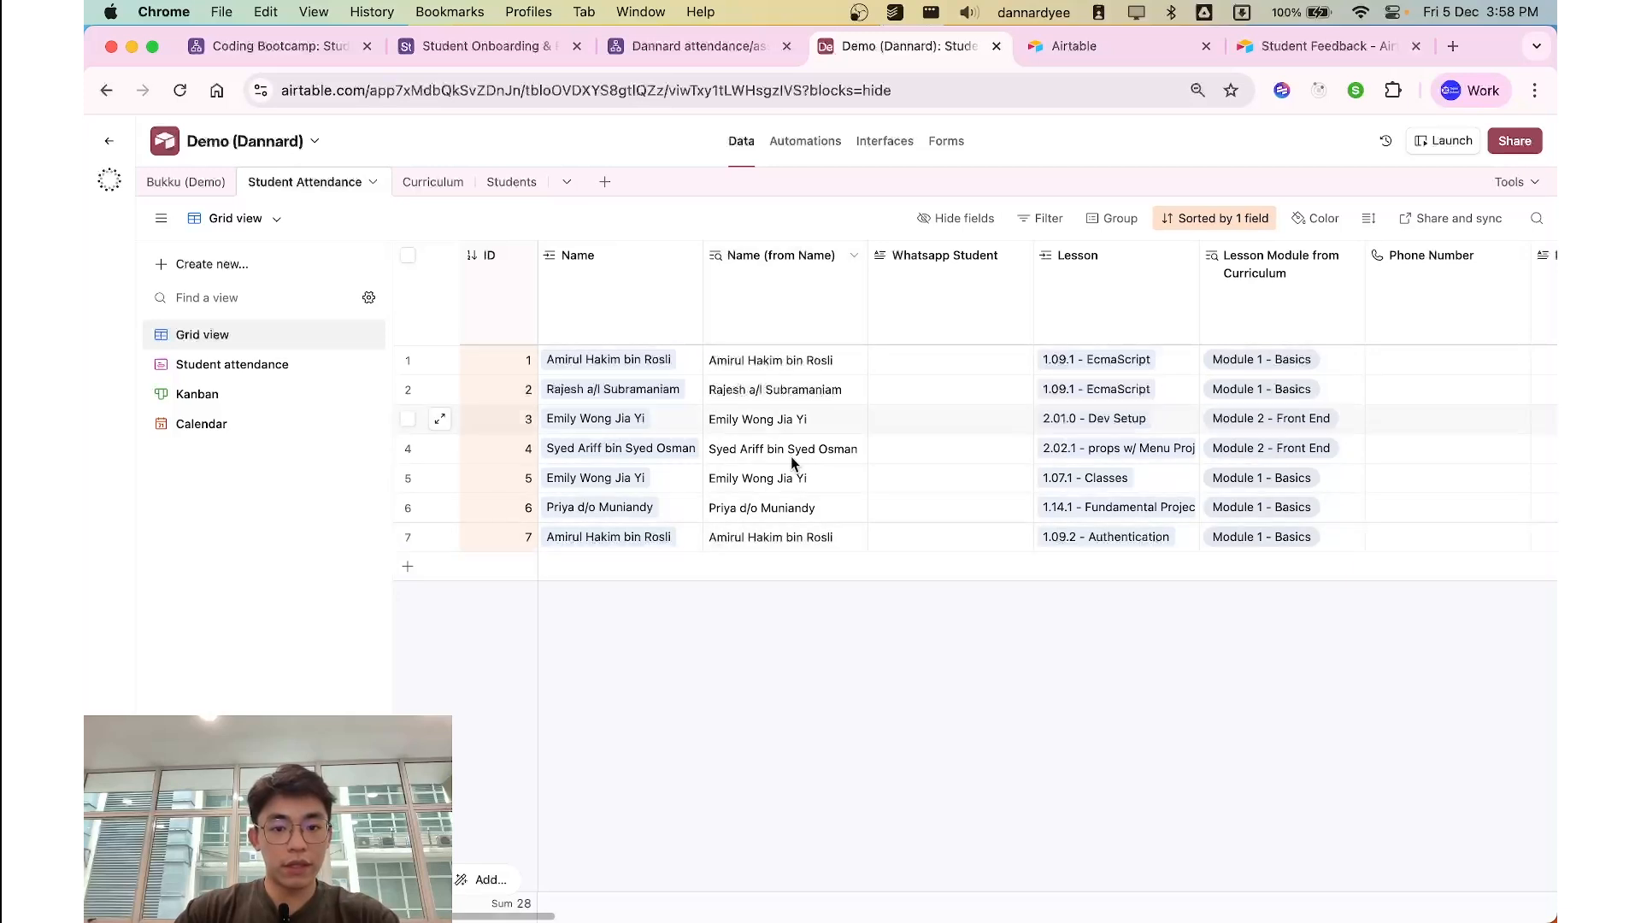
pyautogui.click(1107, 480)
pyautogui.click(1019, 602)
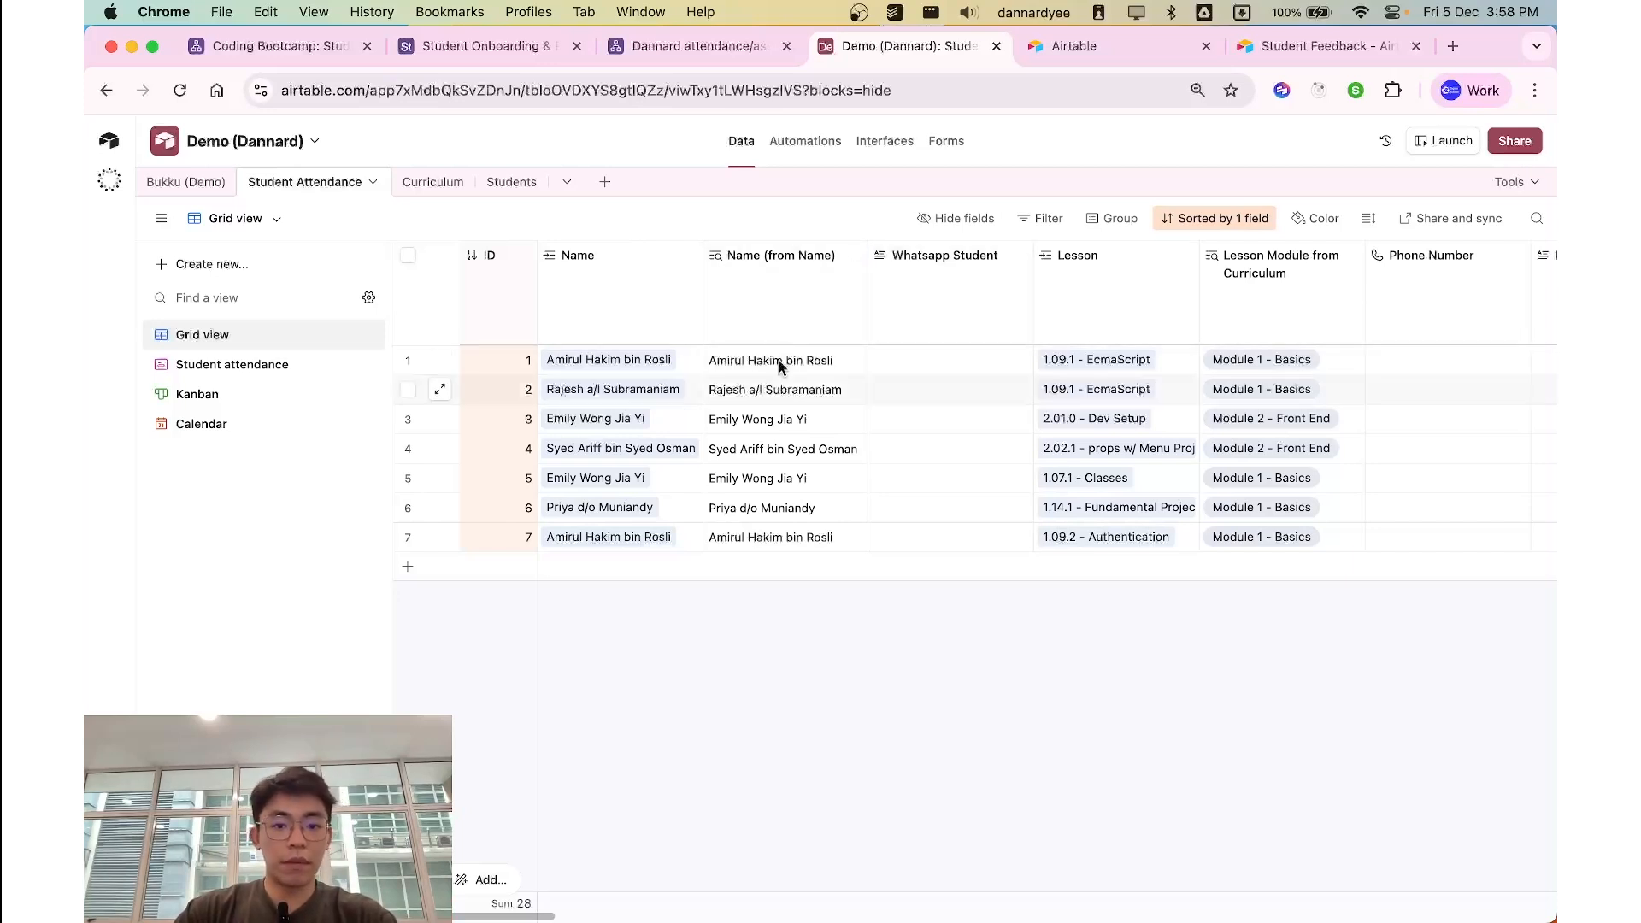
# Step: Review the available field types in the settings of the Name (from Name) field and leave without saving
pyautogui.click(852, 260)
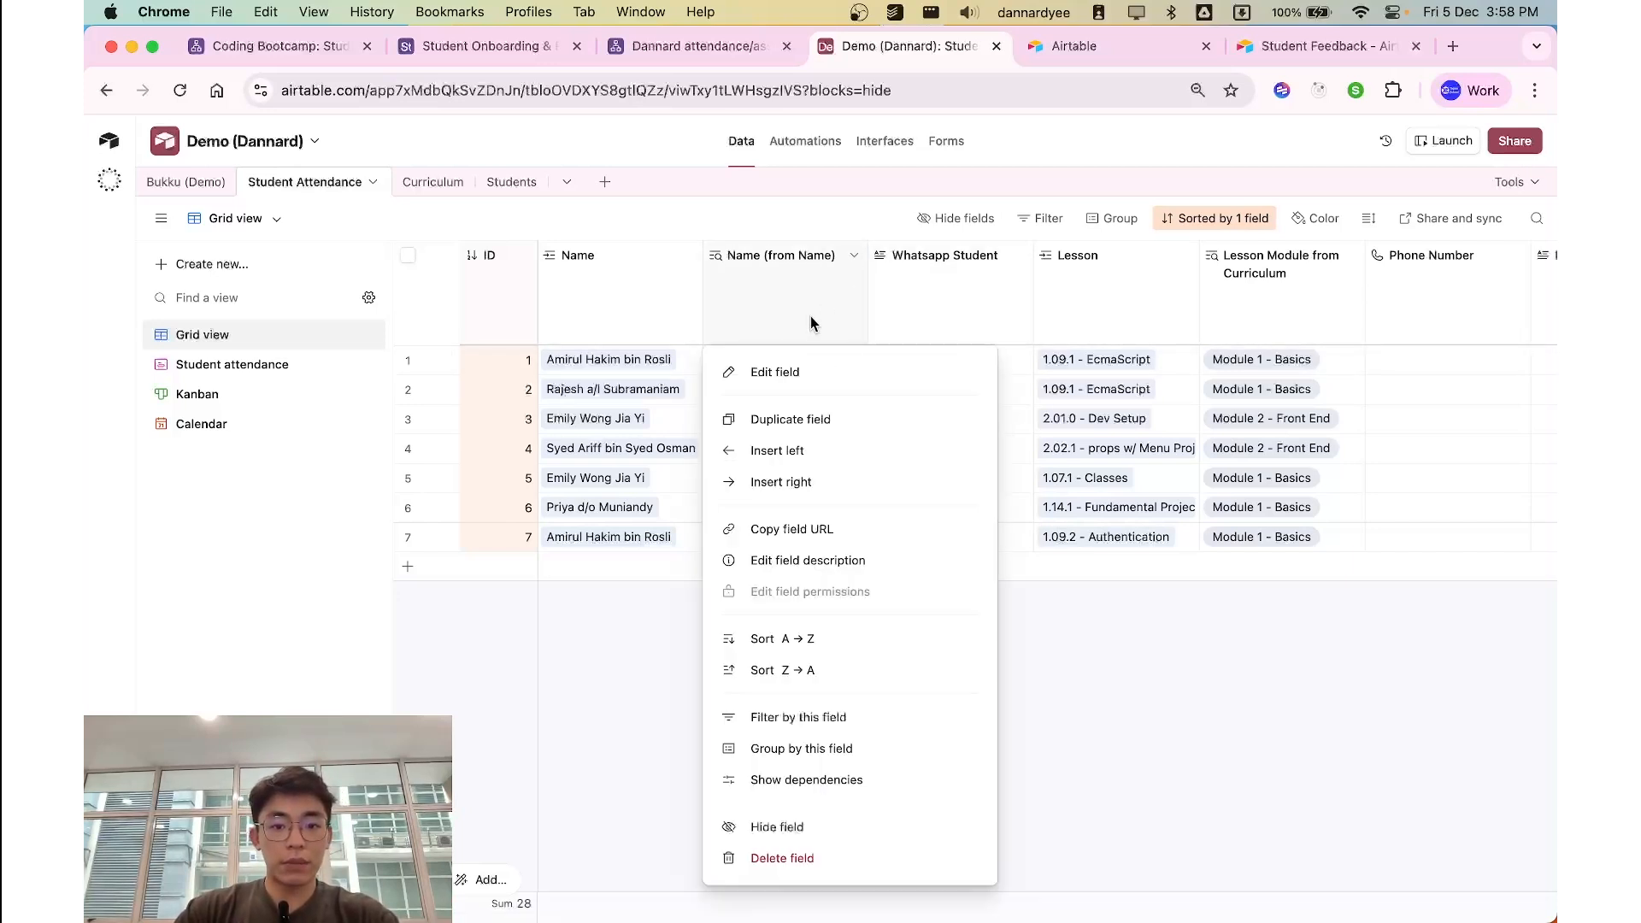
pyautogui.click(786, 371)
pyautogui.click(829, 420)
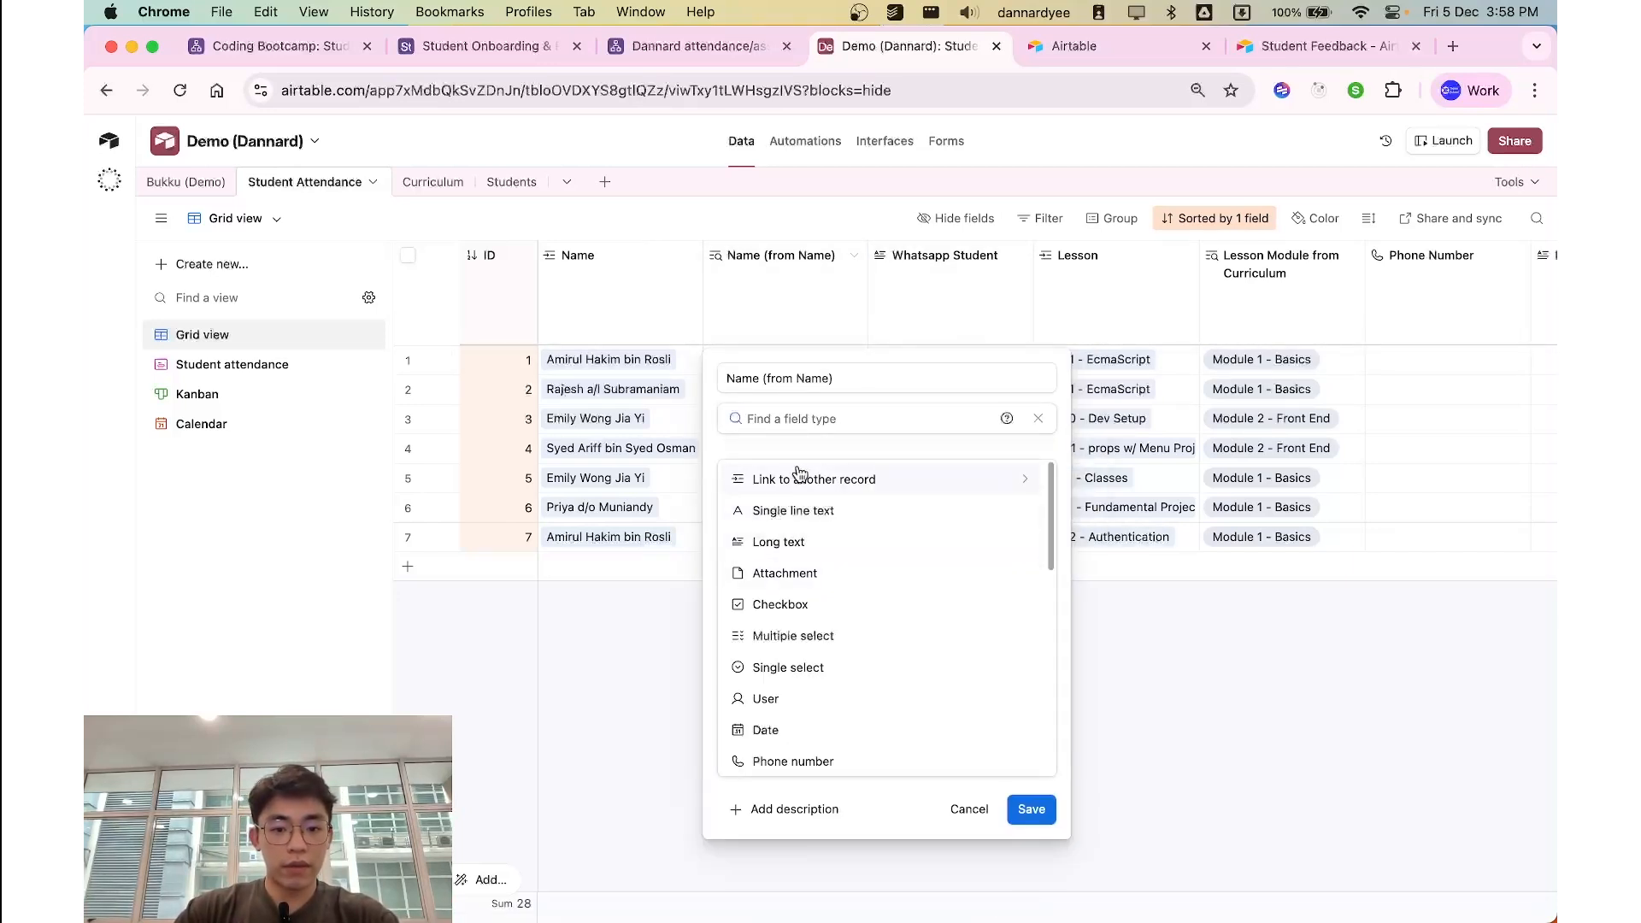
pyautogui.scroll(-1, 825, 688)
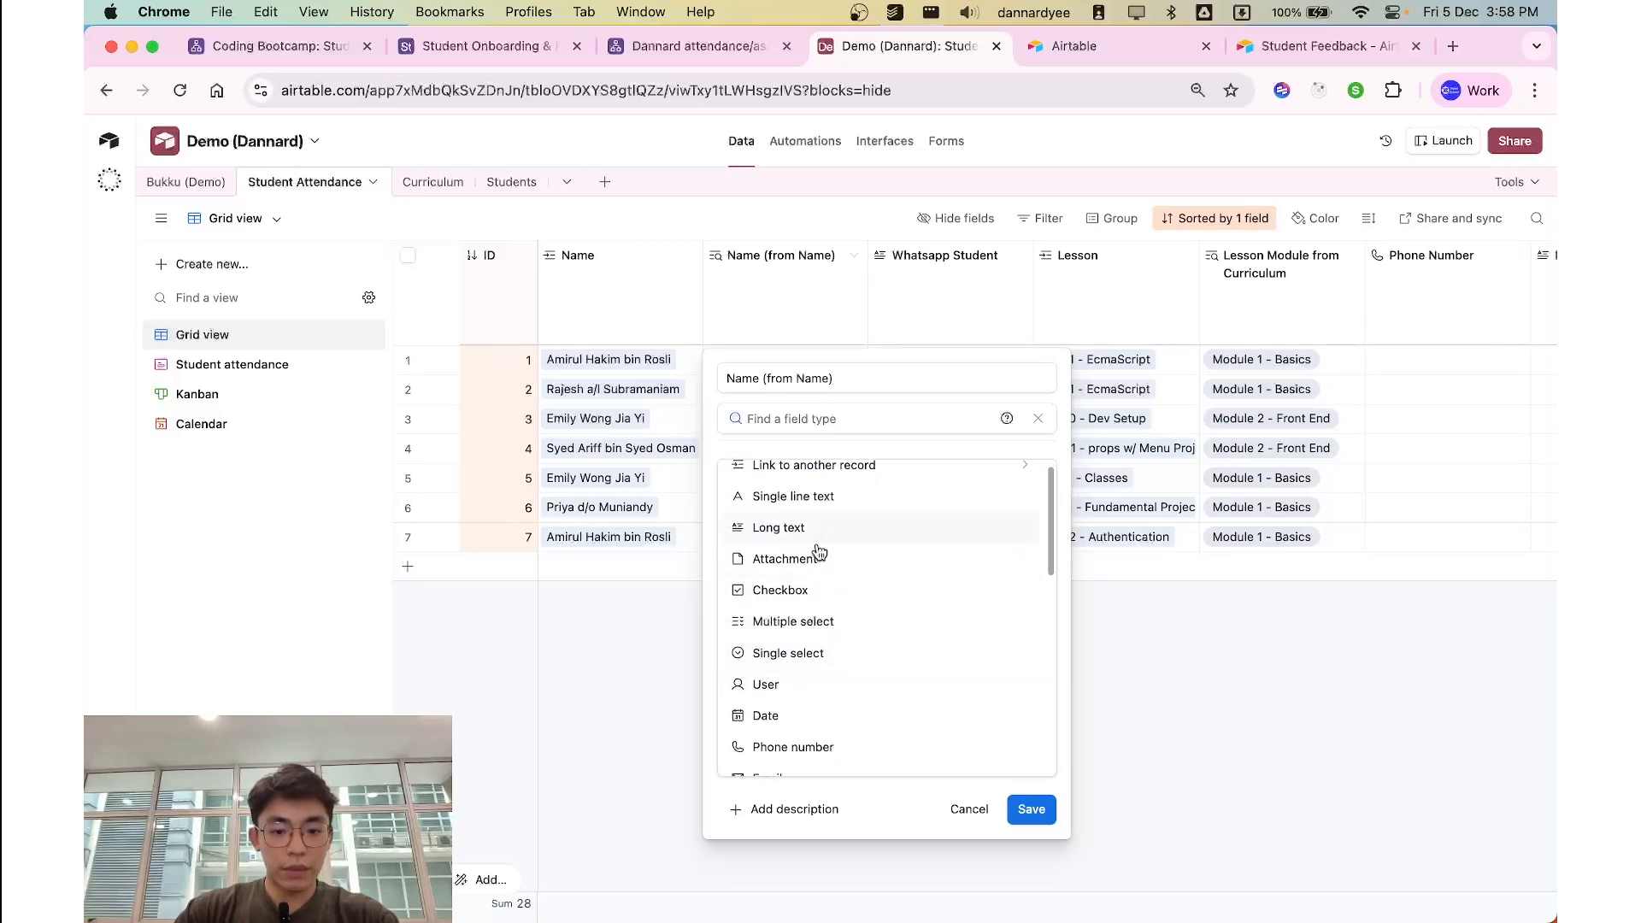
pyautogui.scroll(-2, 813, 714)
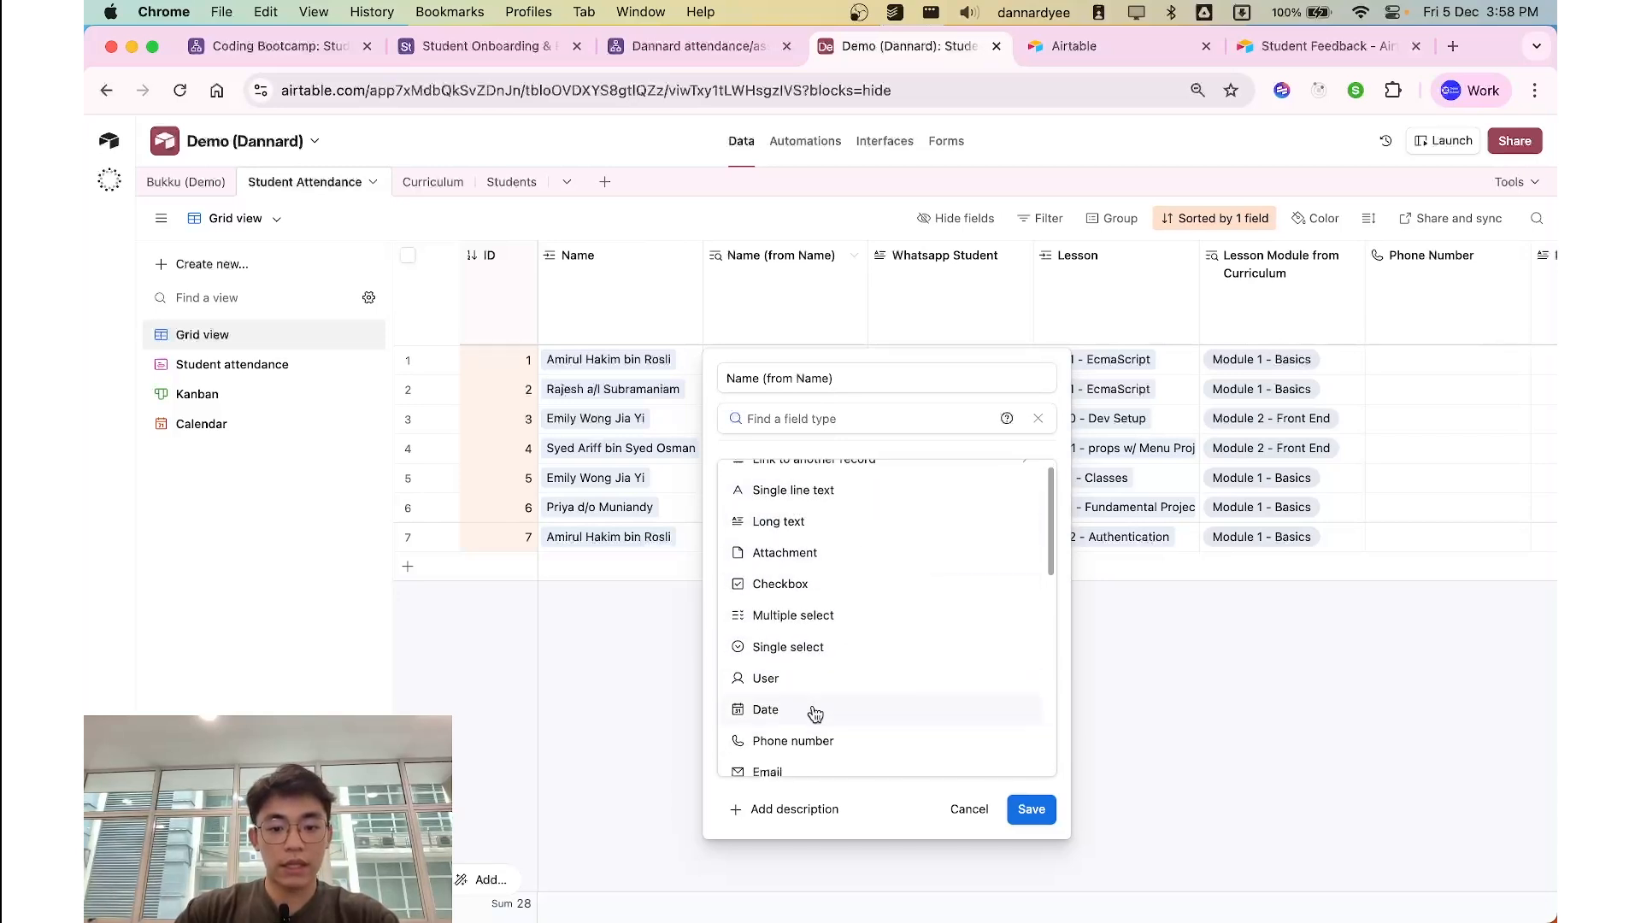
pyautogui.scroll(-5, 794, 710)
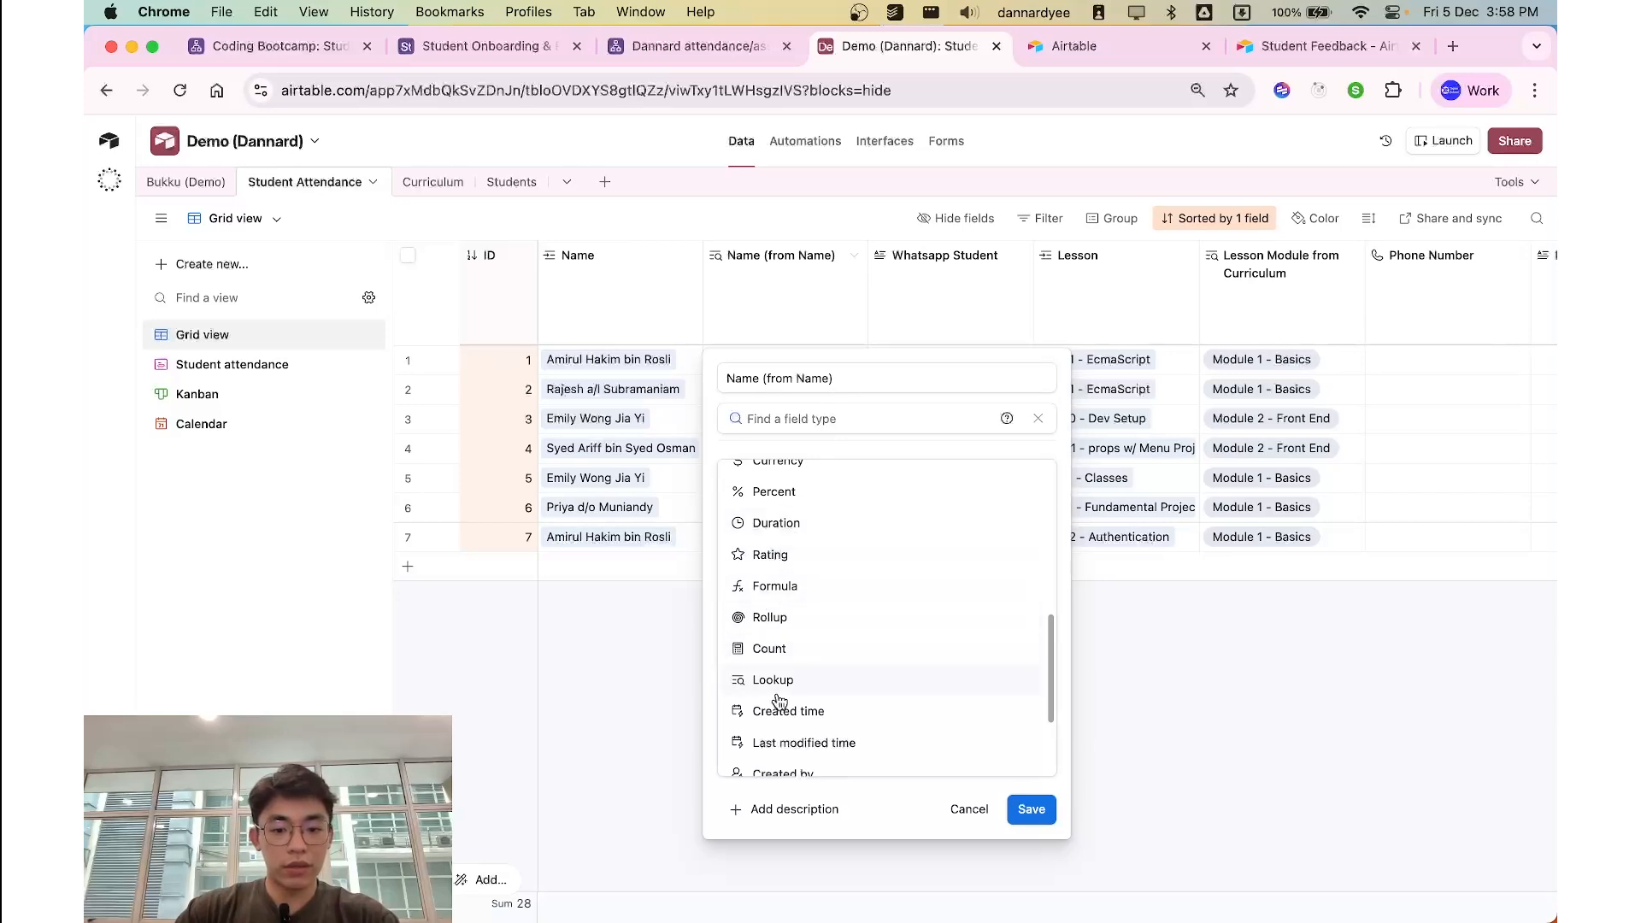
pyautogui.scroll(-3, 821, 696)
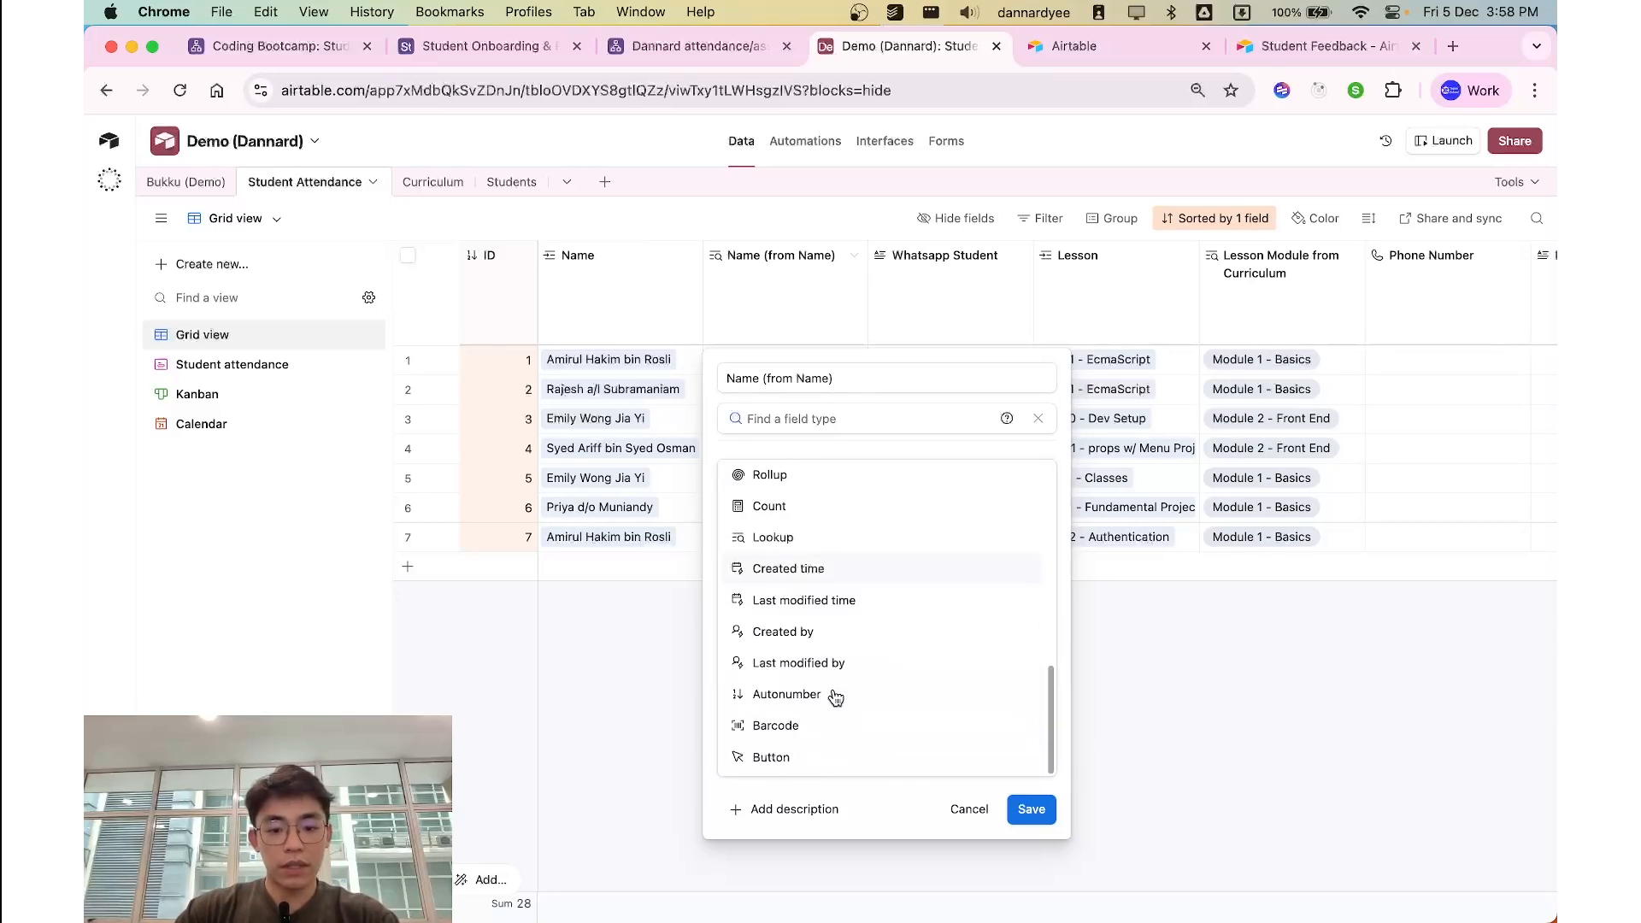
pyautogui.scroll(10, 834, 743)
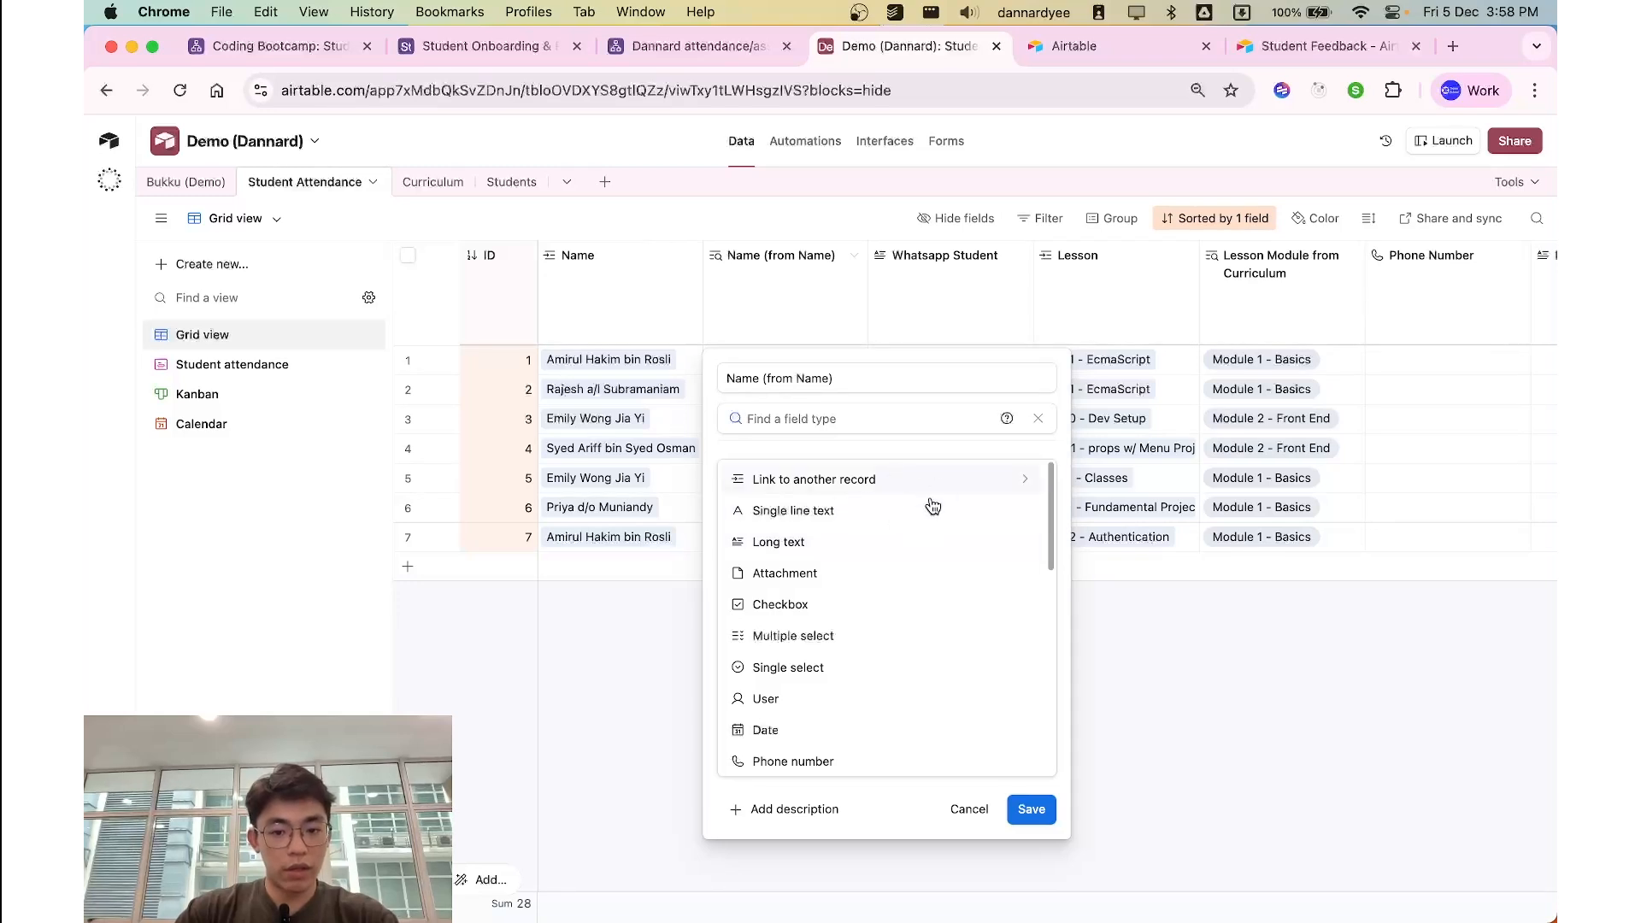
pyautogui.click(462, 371)
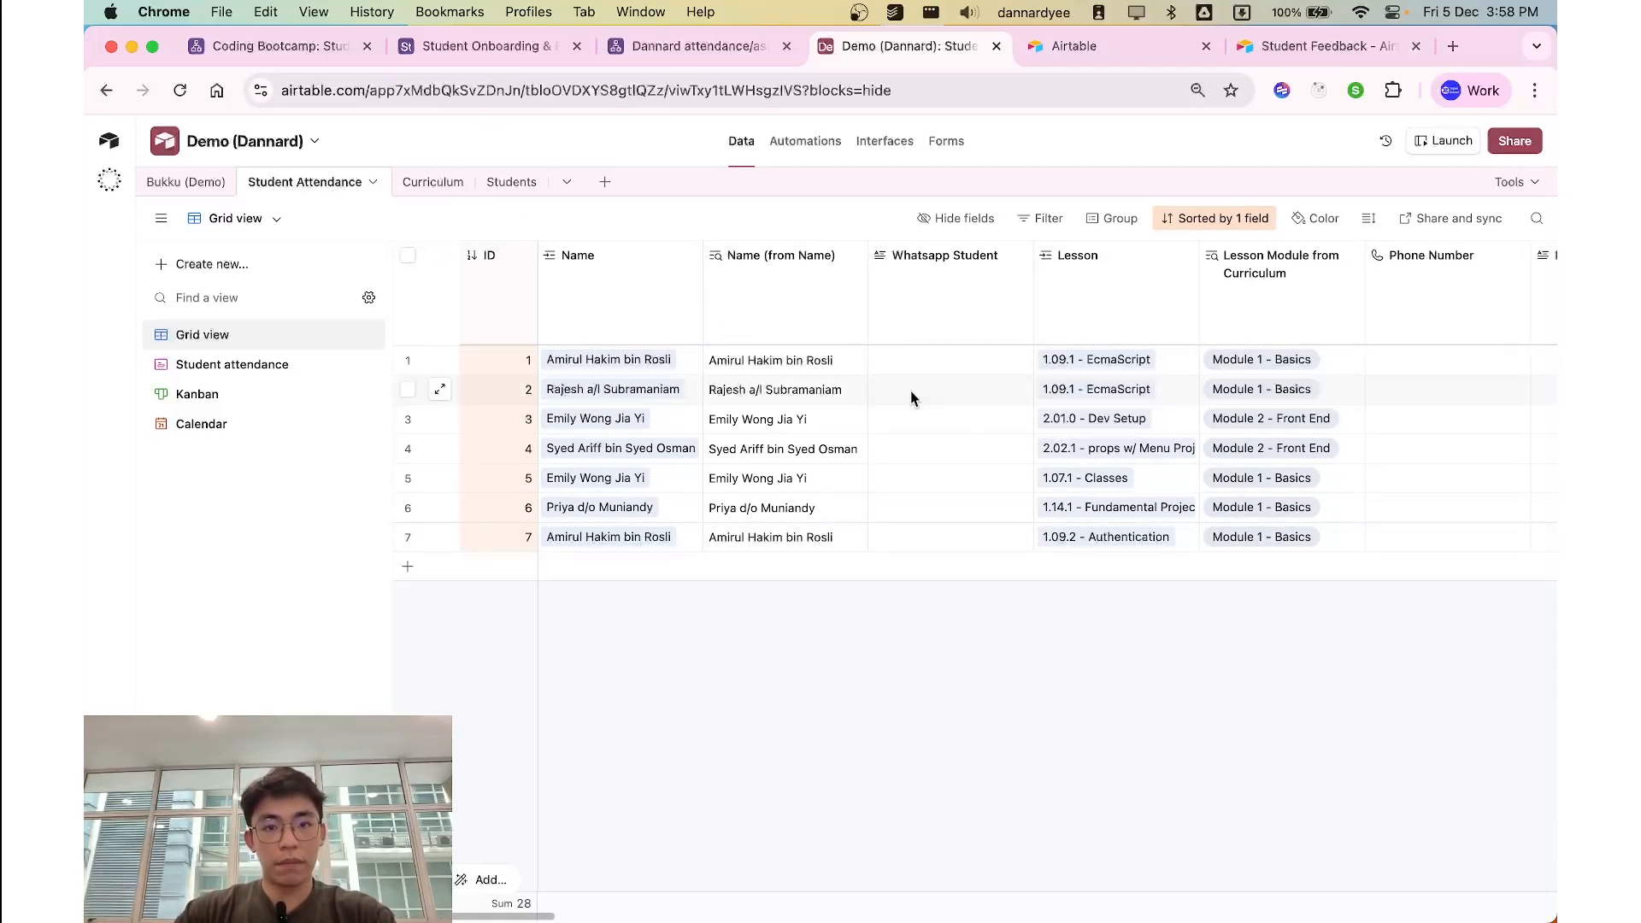
# Step: Compare the student names in the Students table with the linked Name entries in Student Attendance
pyautogui.click(511, 182)
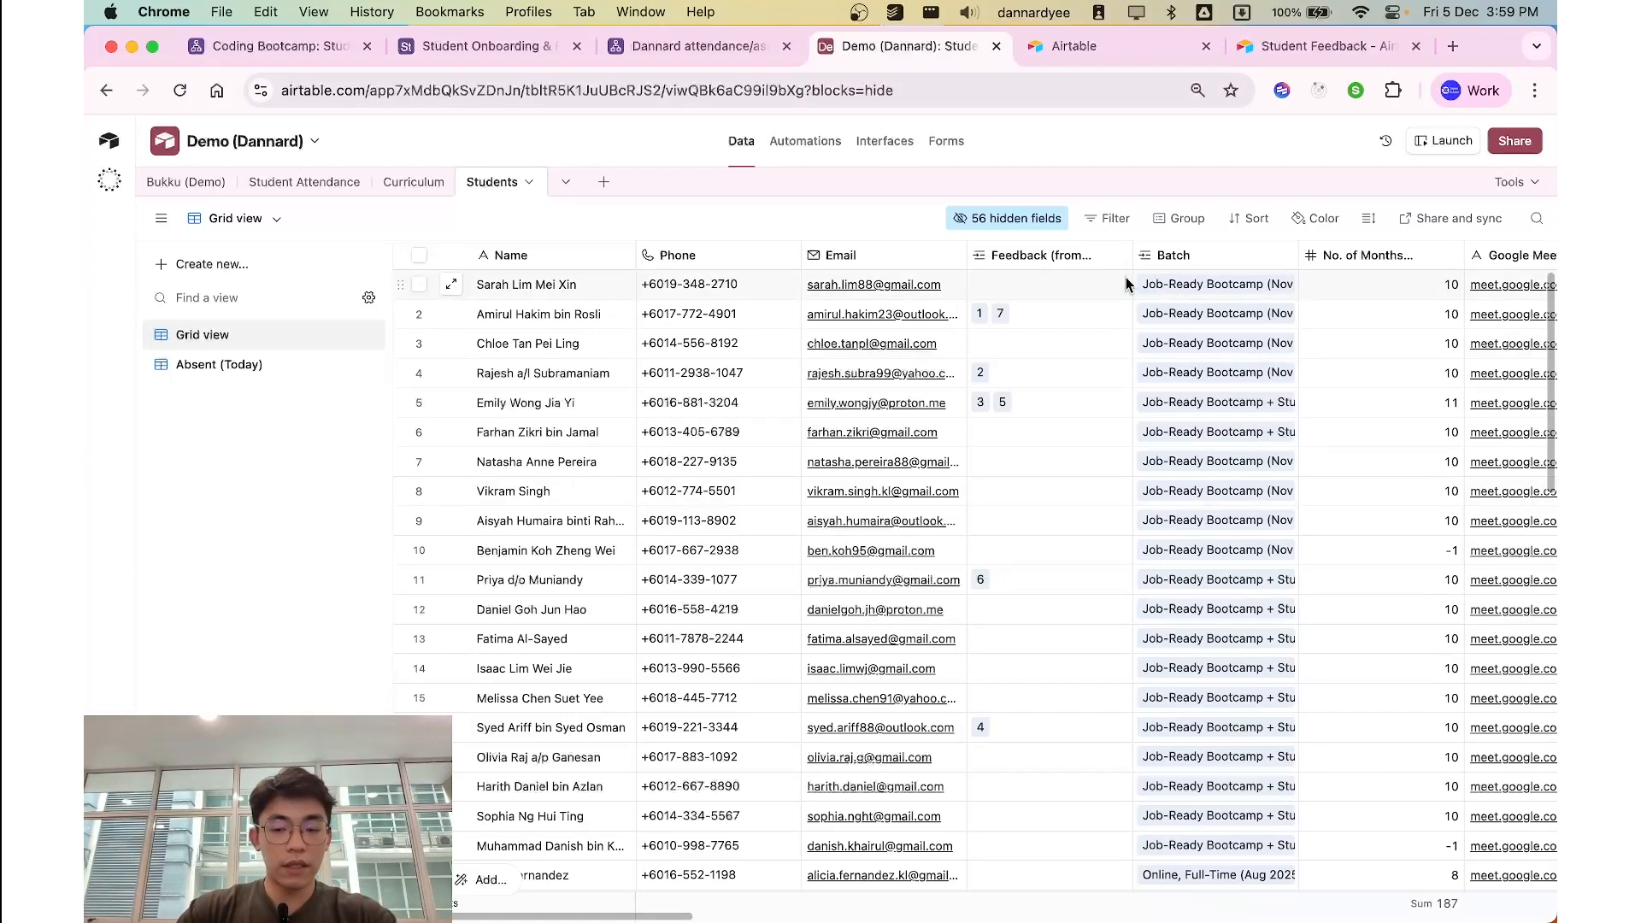
pyautogui.click(300, 183)
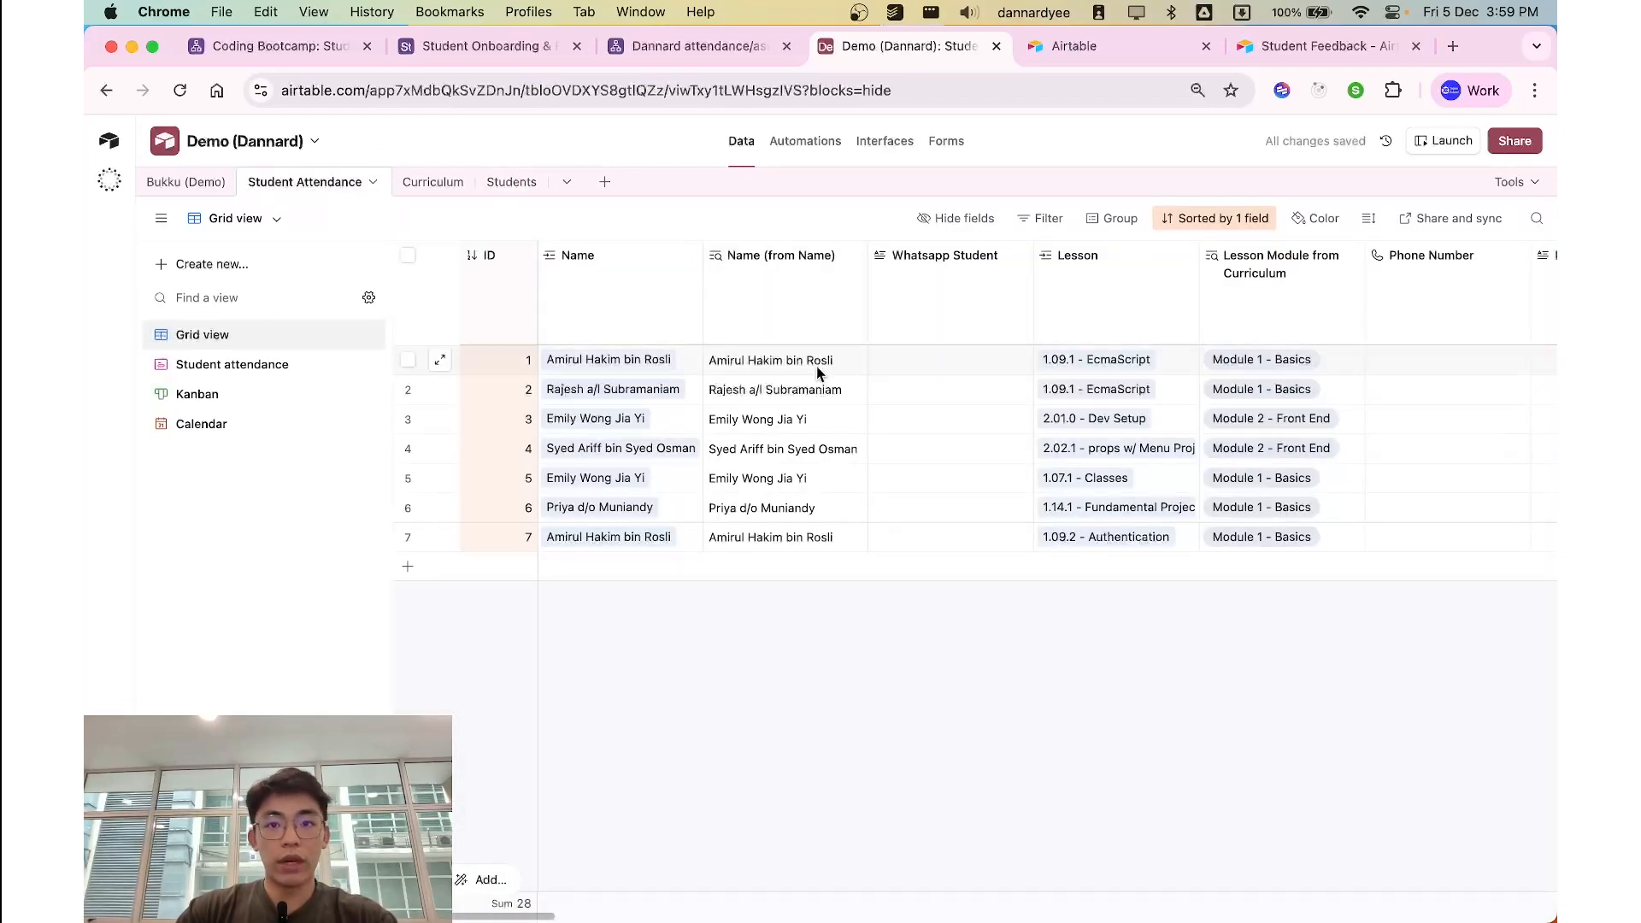
pyautogui.click(580, 367)
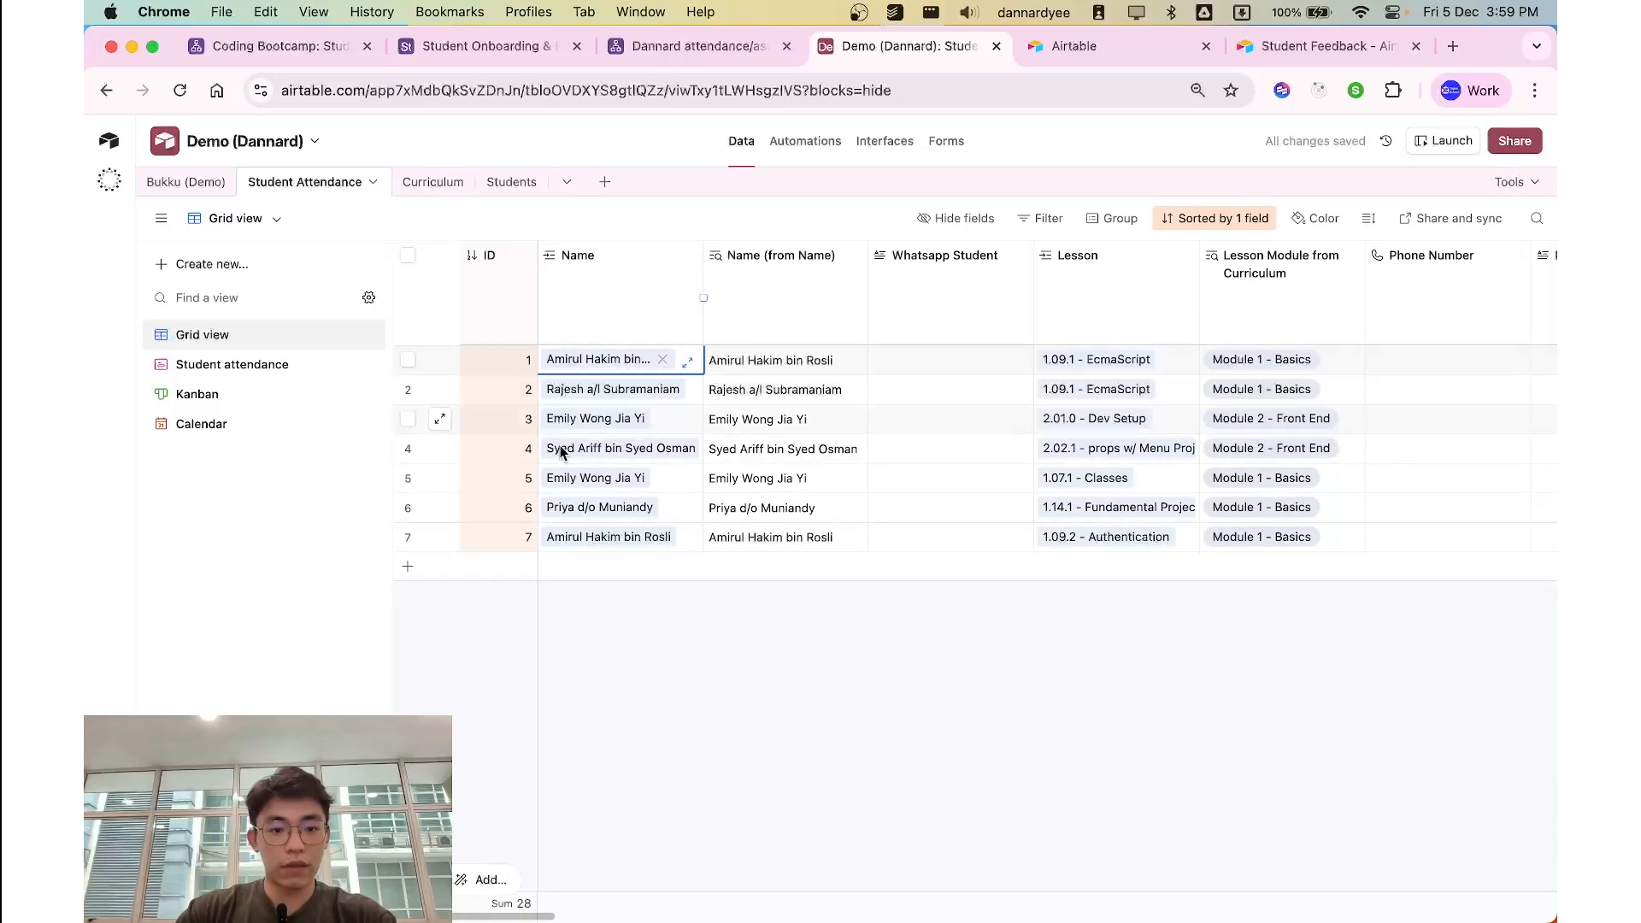
pyautogui.click(511, 182)
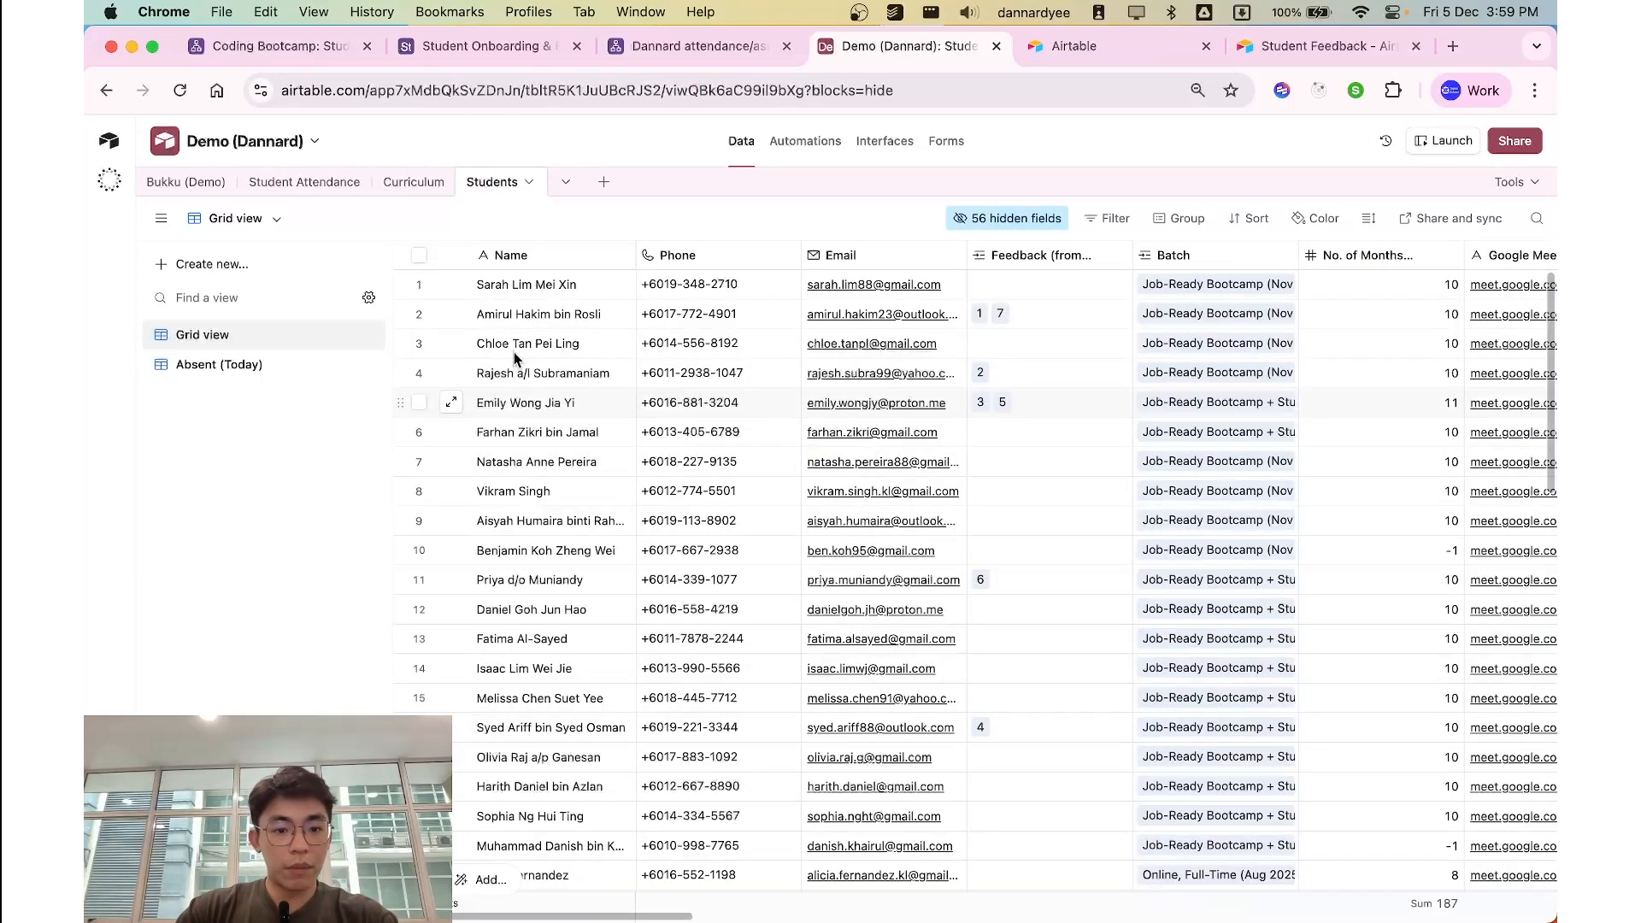
pyautogui.click(511, 319)
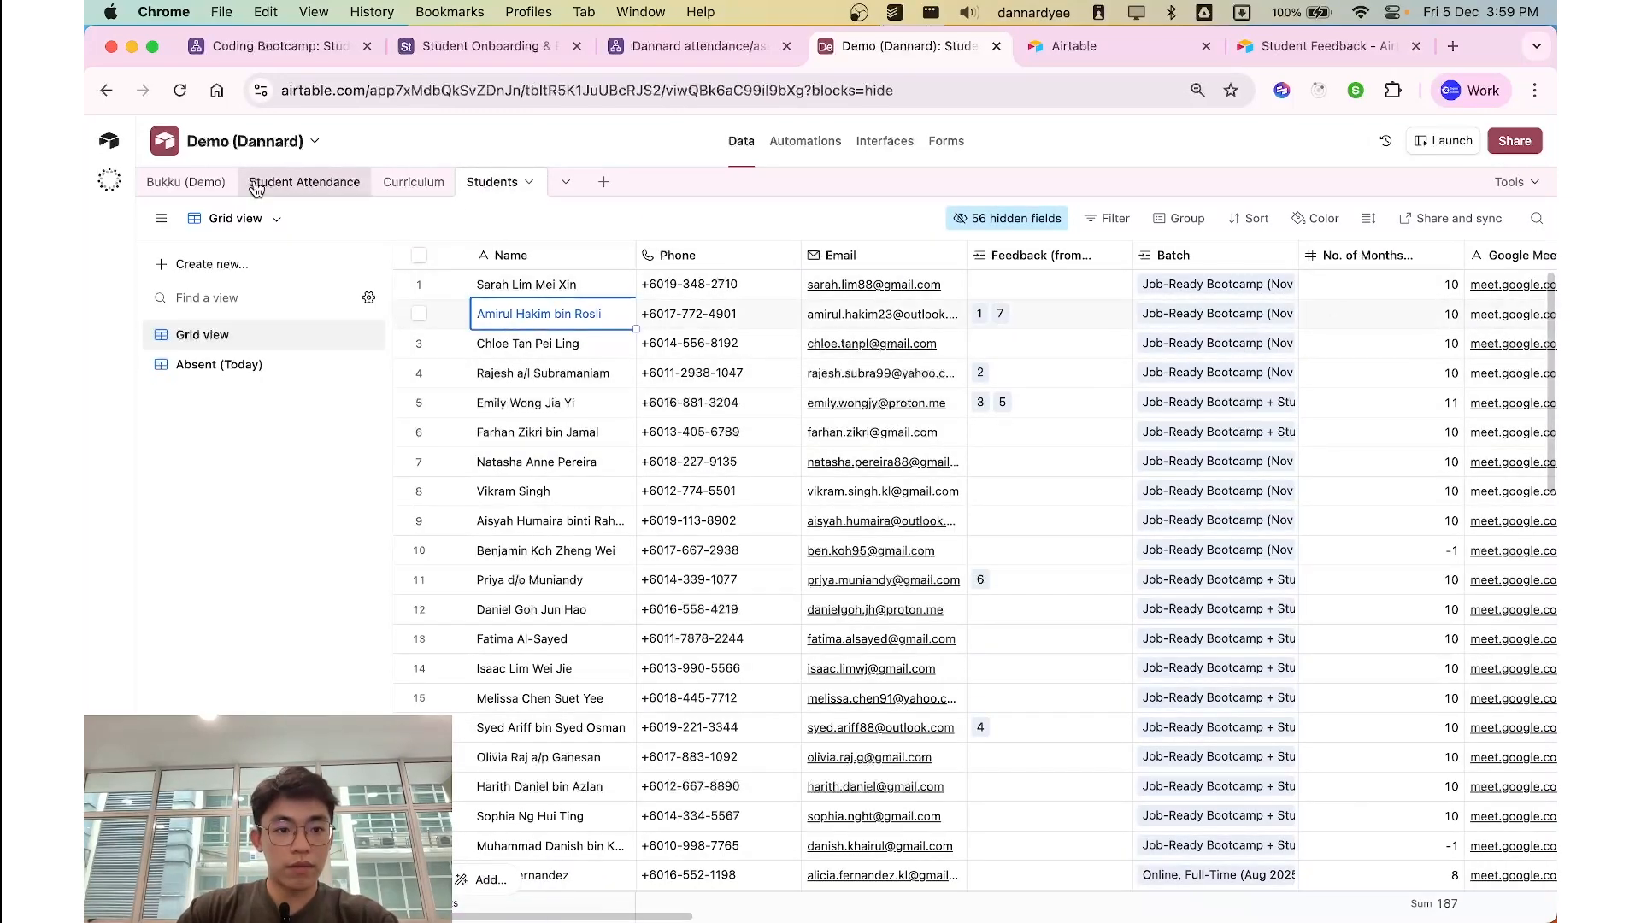
pyautogui.click(301, 182)
pyautogui.click(587, 391)
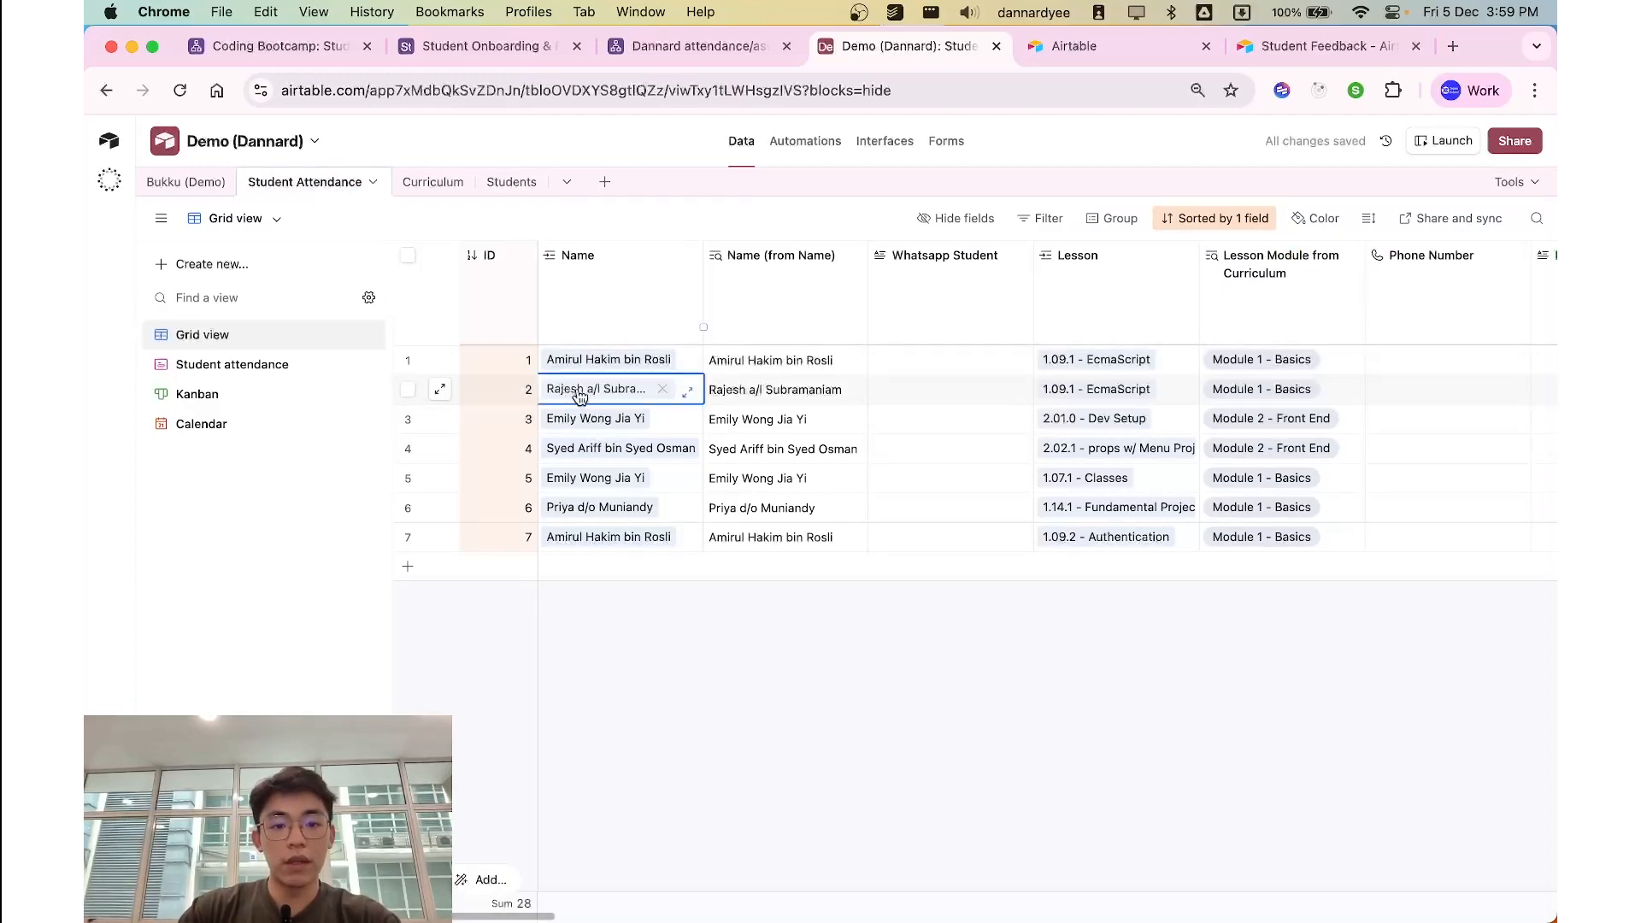
# Step: Open the student record linked in the first attendance row, examine its contact, batch and activity fields, and close it
pyautogui.click(564, 360)
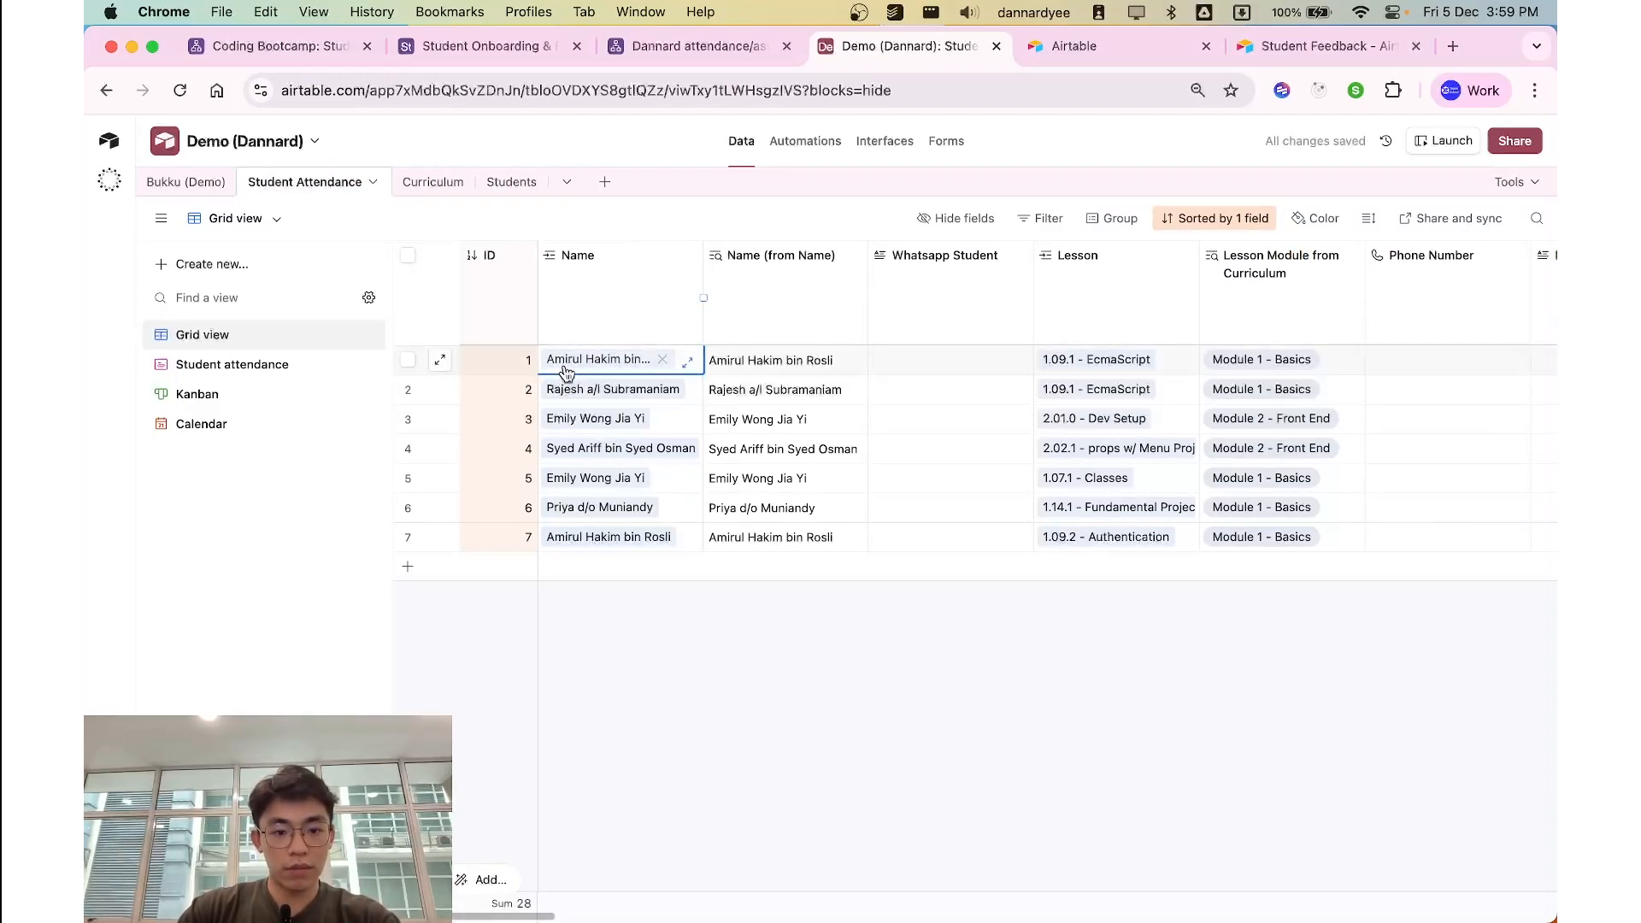
pyautogui.click(568, 363)
pyautogui.scroll(-5, 639, 612)
pyautogui.scroll(-10, 615, 632)
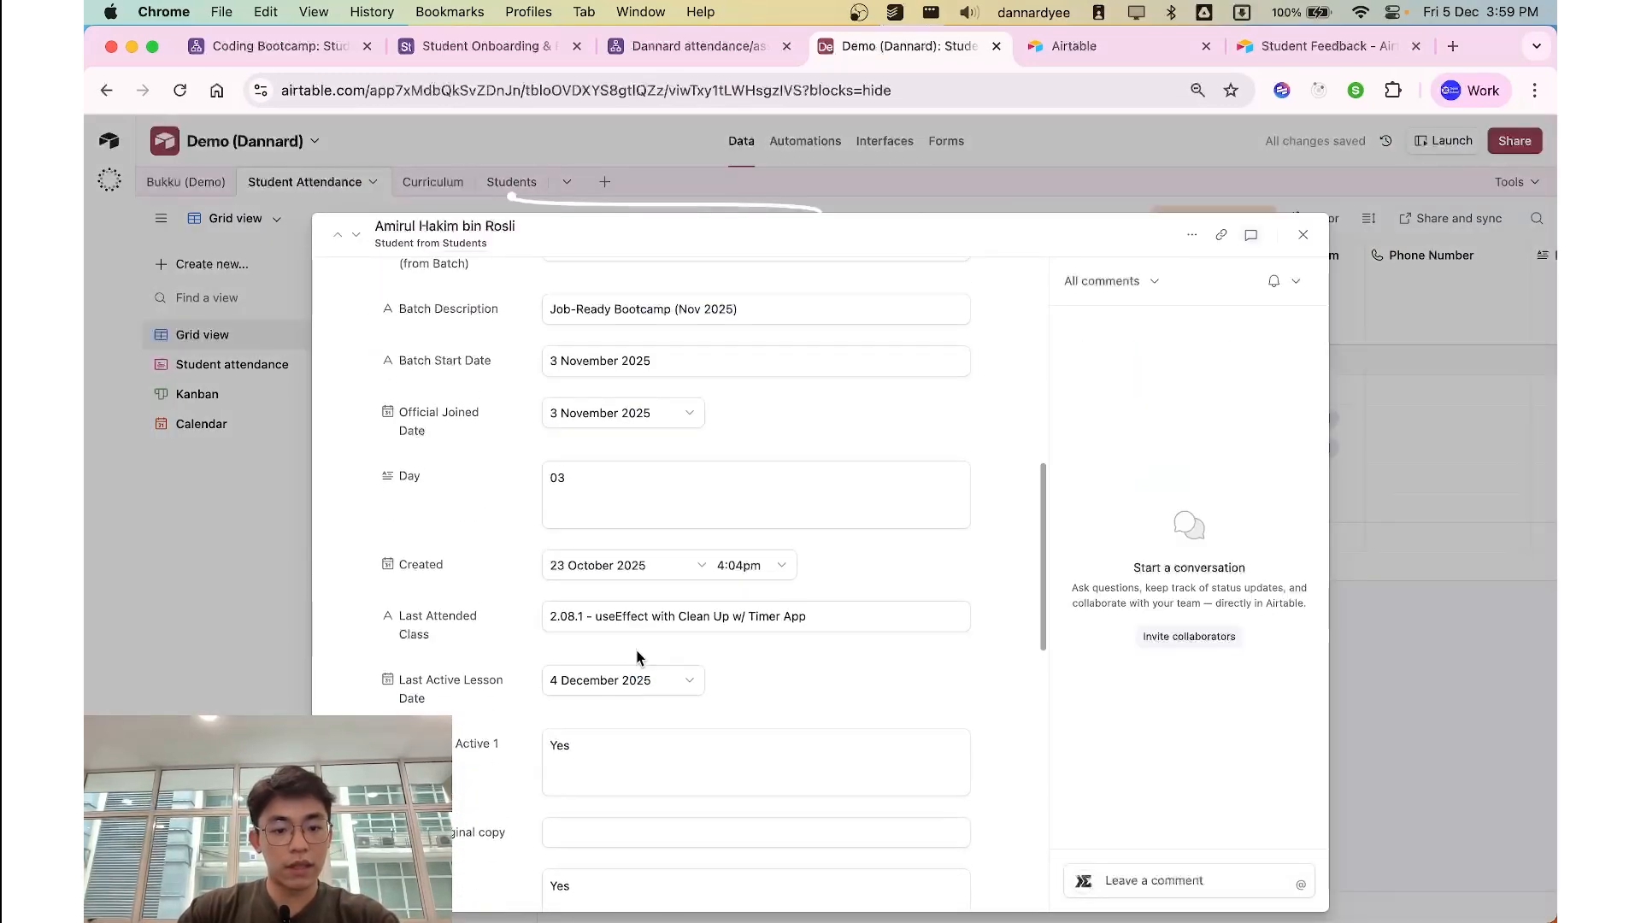
pyautogui.scroll(10, 607, 667)
pyautogui.scroll(6, 612, 682)
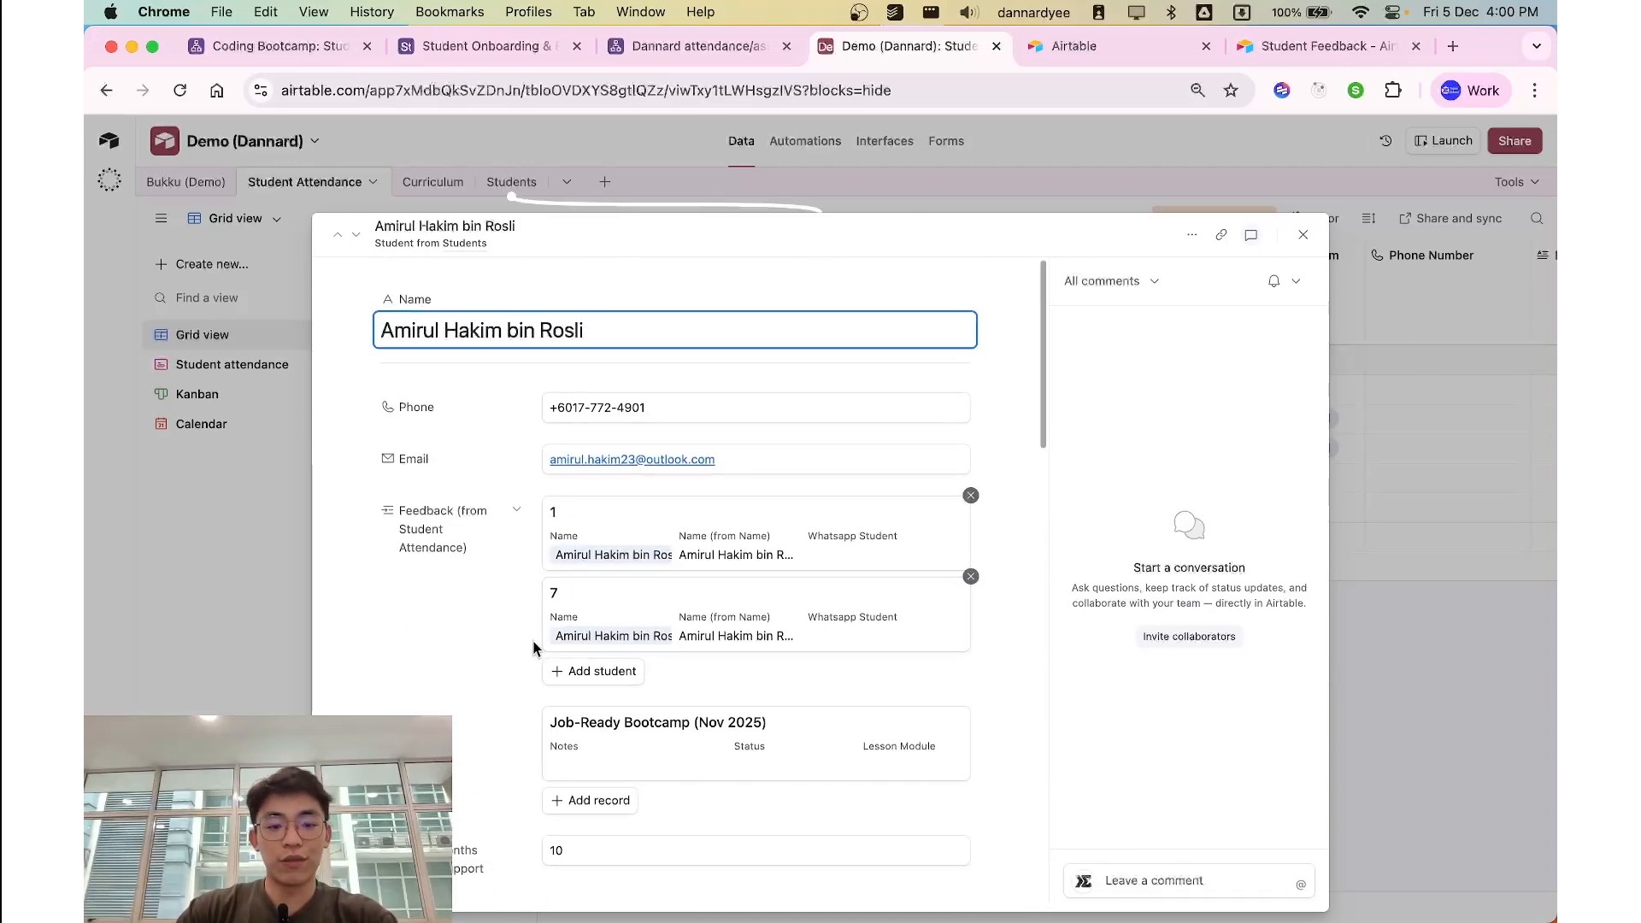
pyautogui.scroll(-3, 598, 709)
pyautogui.scroll(3, 696, 709)
pyautogui.scroll(-10, 696, 710)
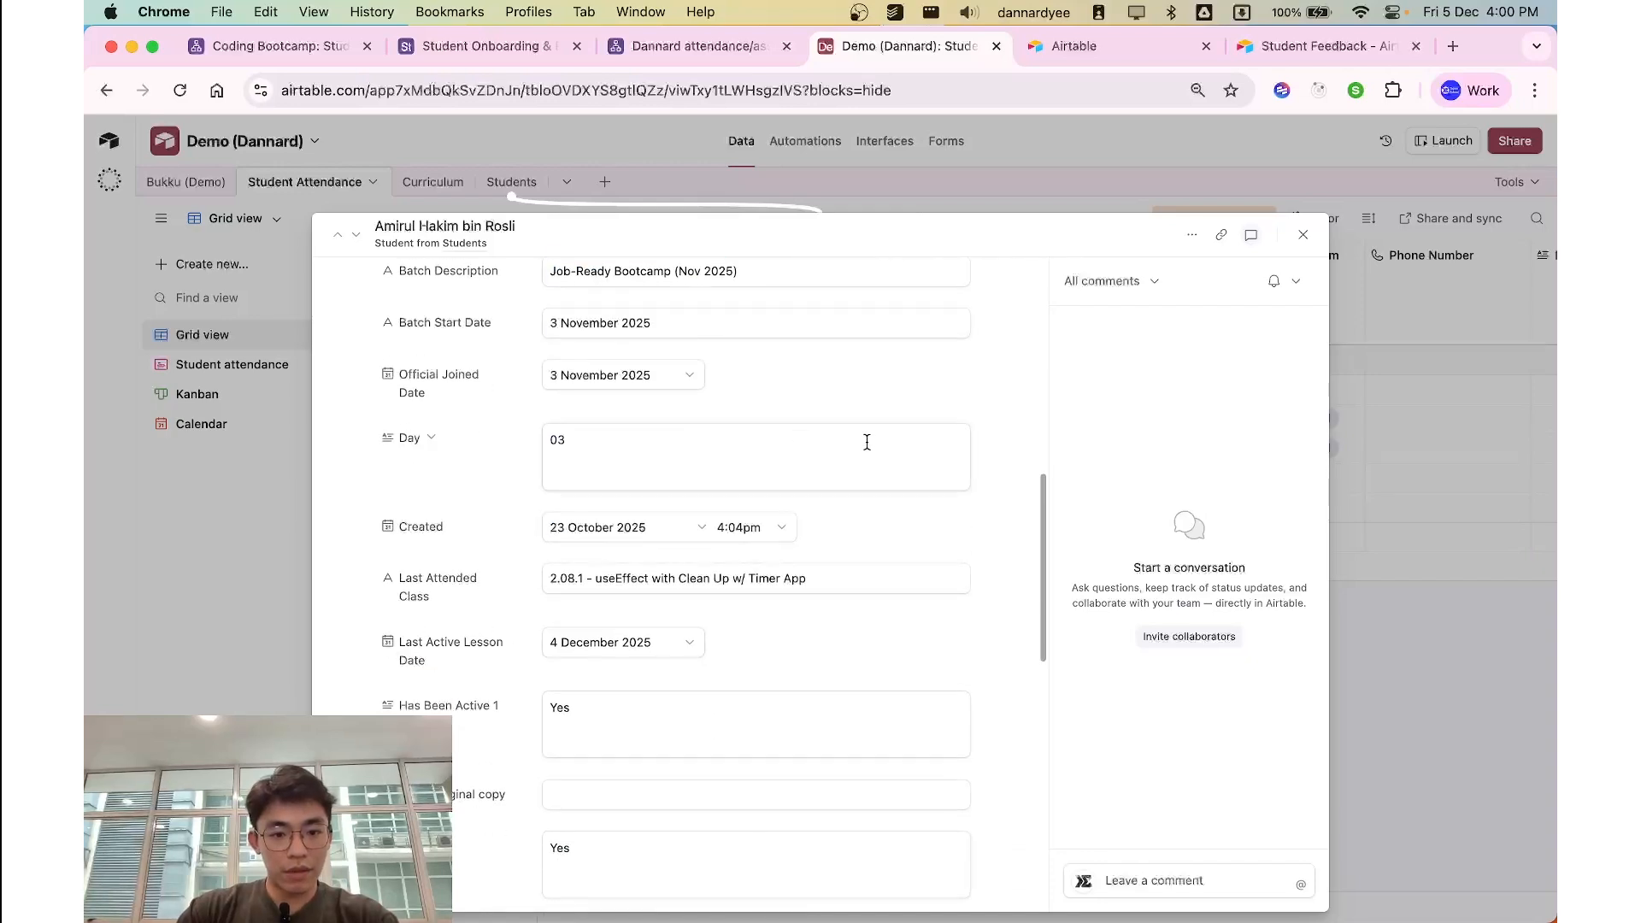
pyautogui.scroll(-5, 504, 709)
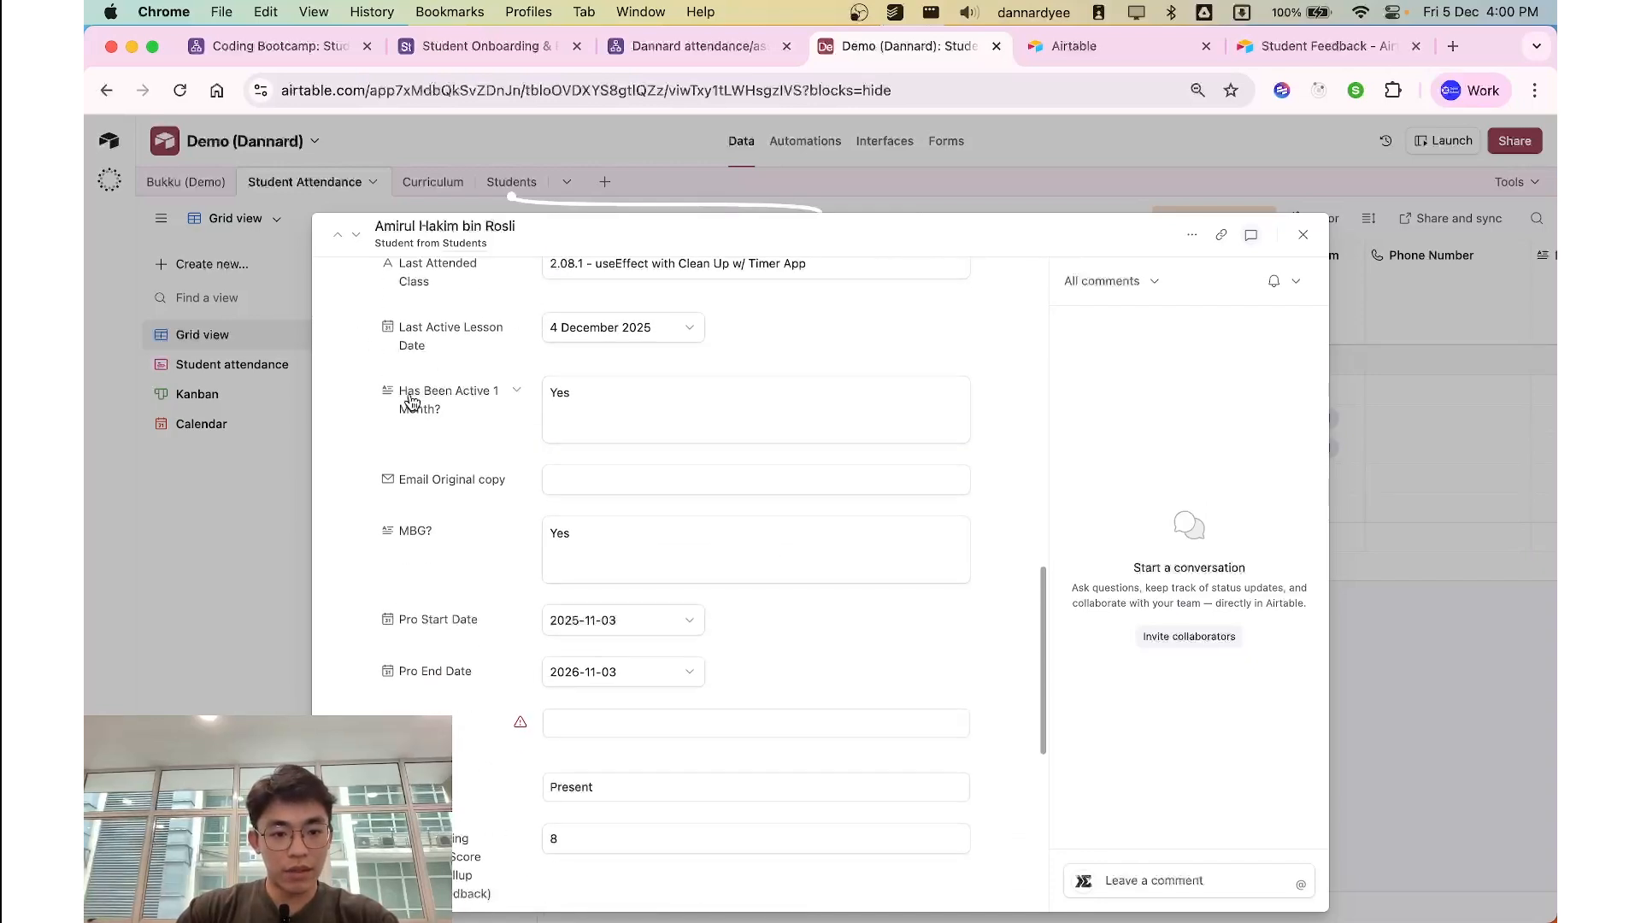
pyautogui.scroll(10, 547, 613)
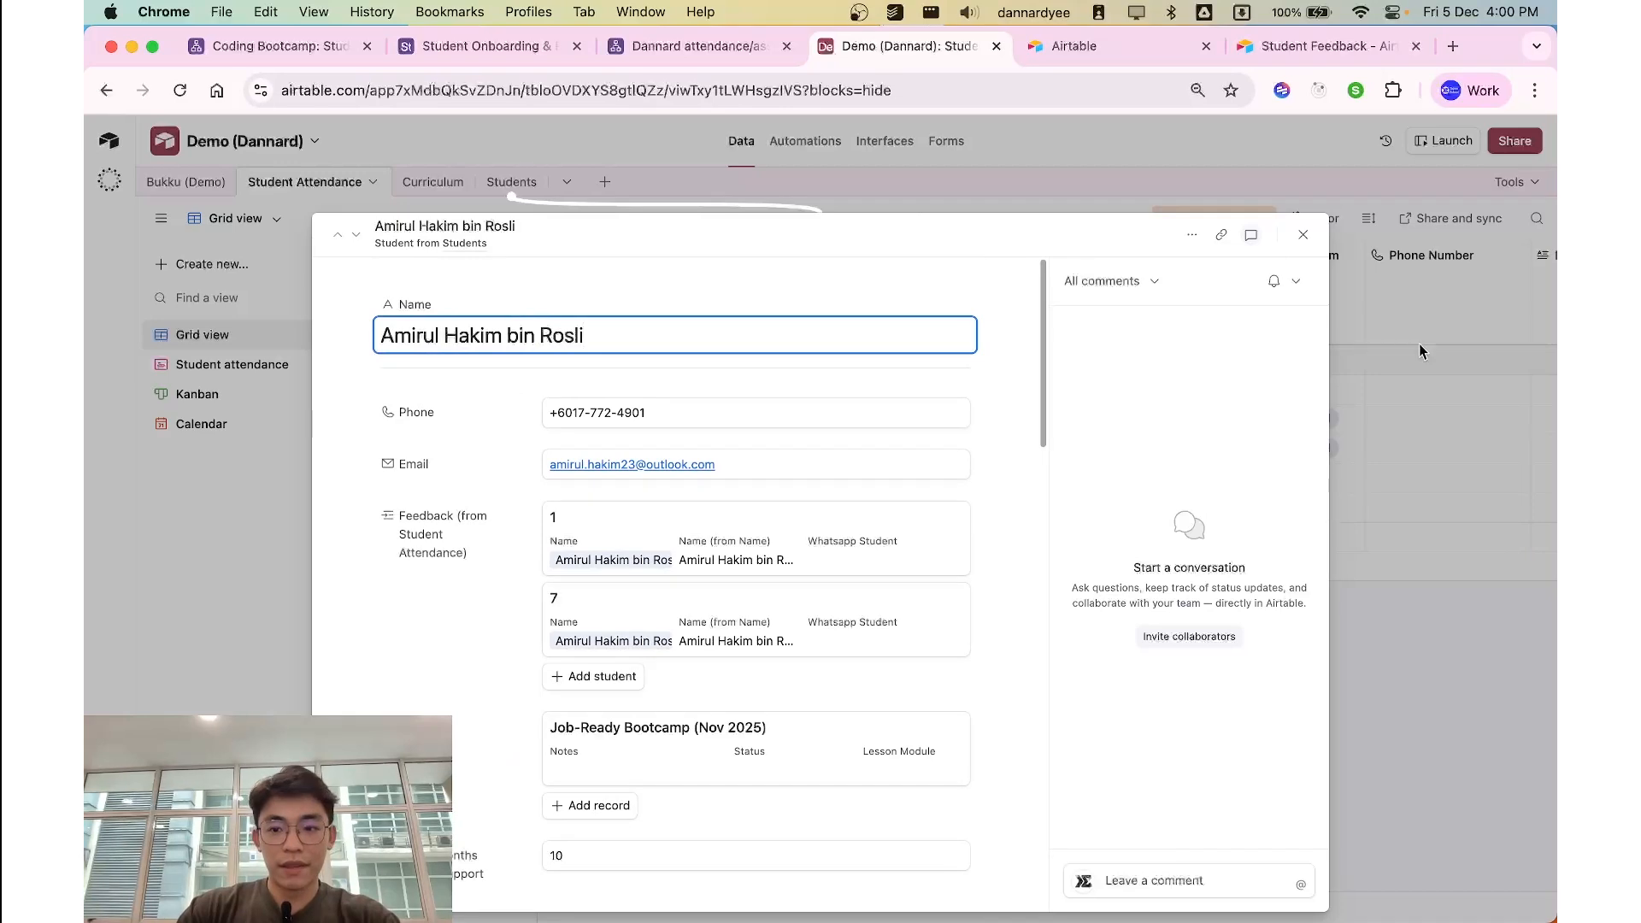
pyautogui.press('Escape')
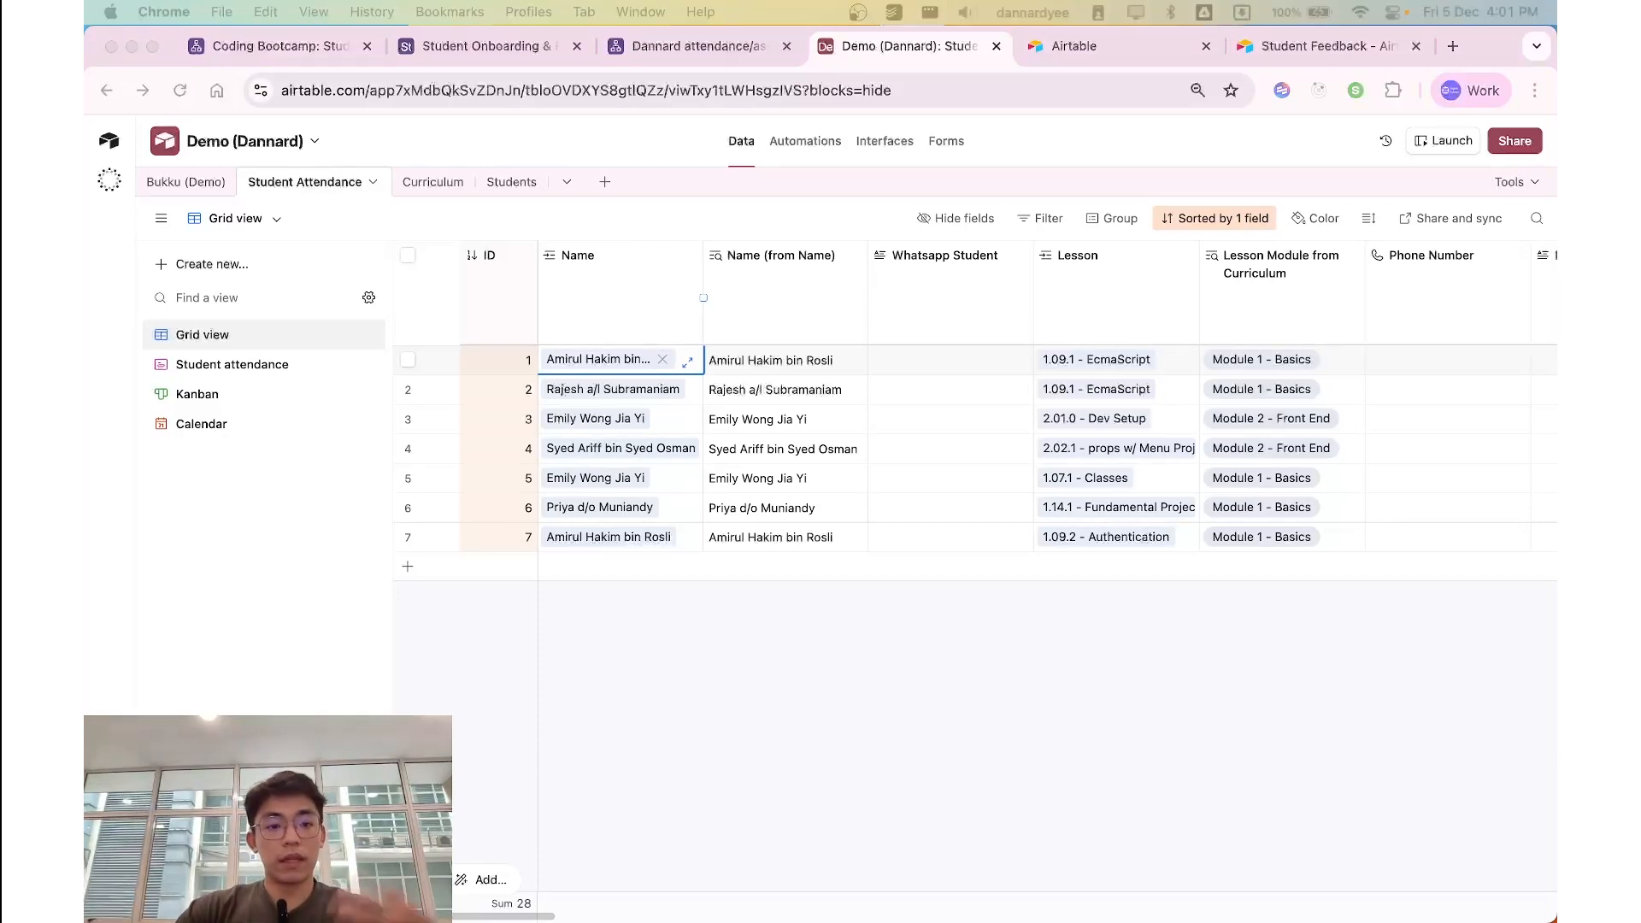
# Step: Revisit the Students table and examine the Student Attendance fields from Lesson through Instructor and Real Life Application
pyautogui.click(520, 188)
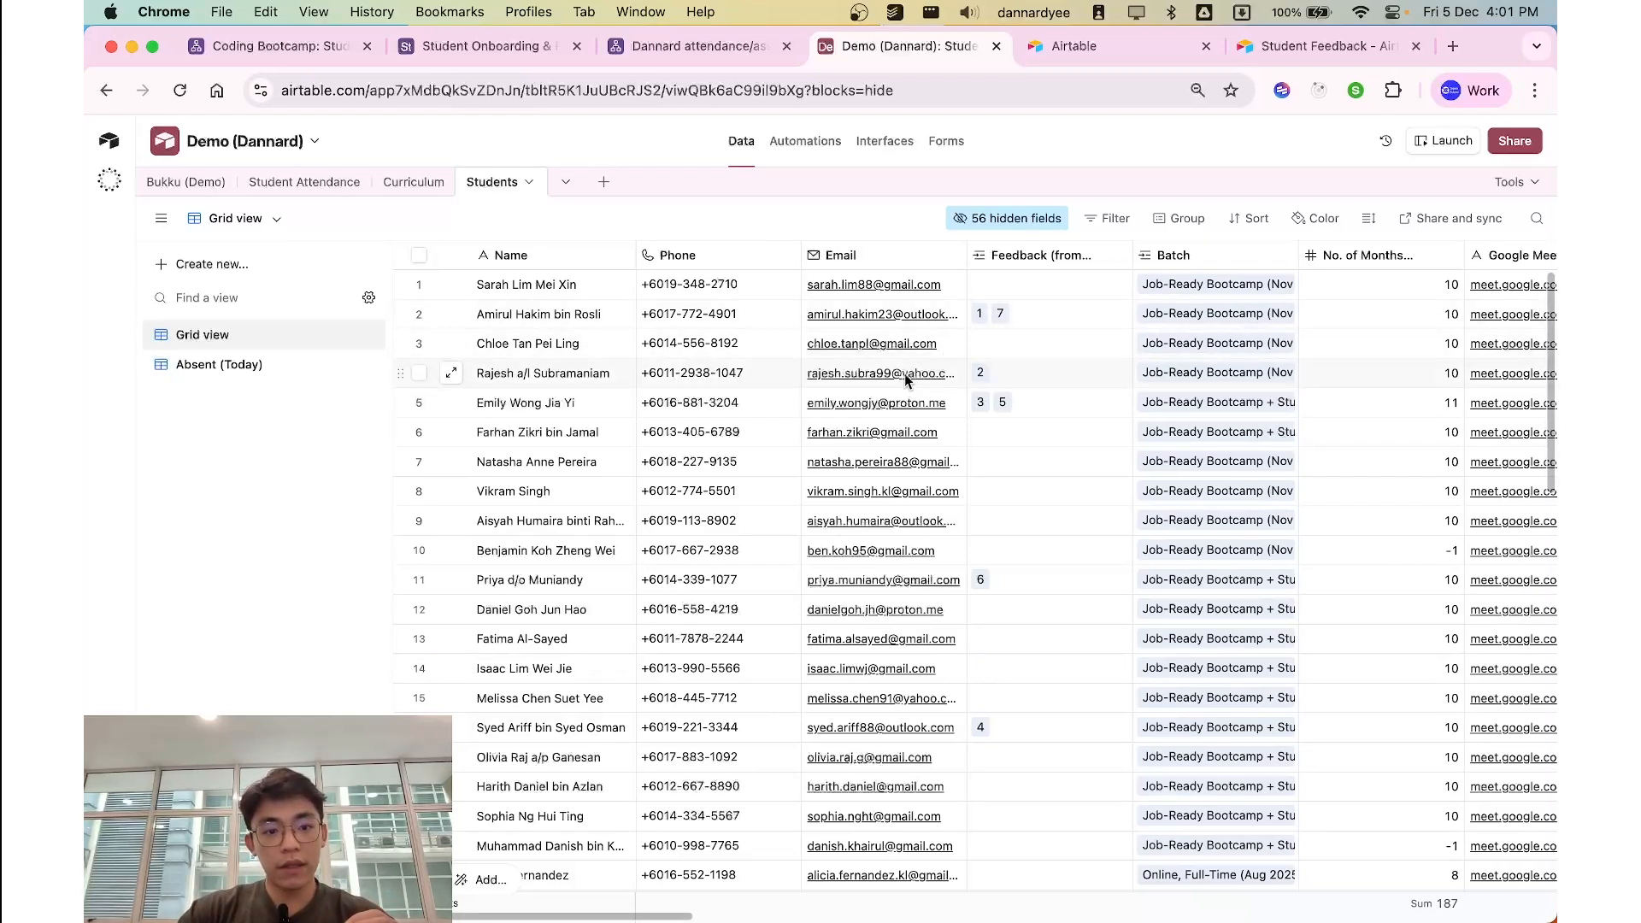
pyautogui.click(304, 182)
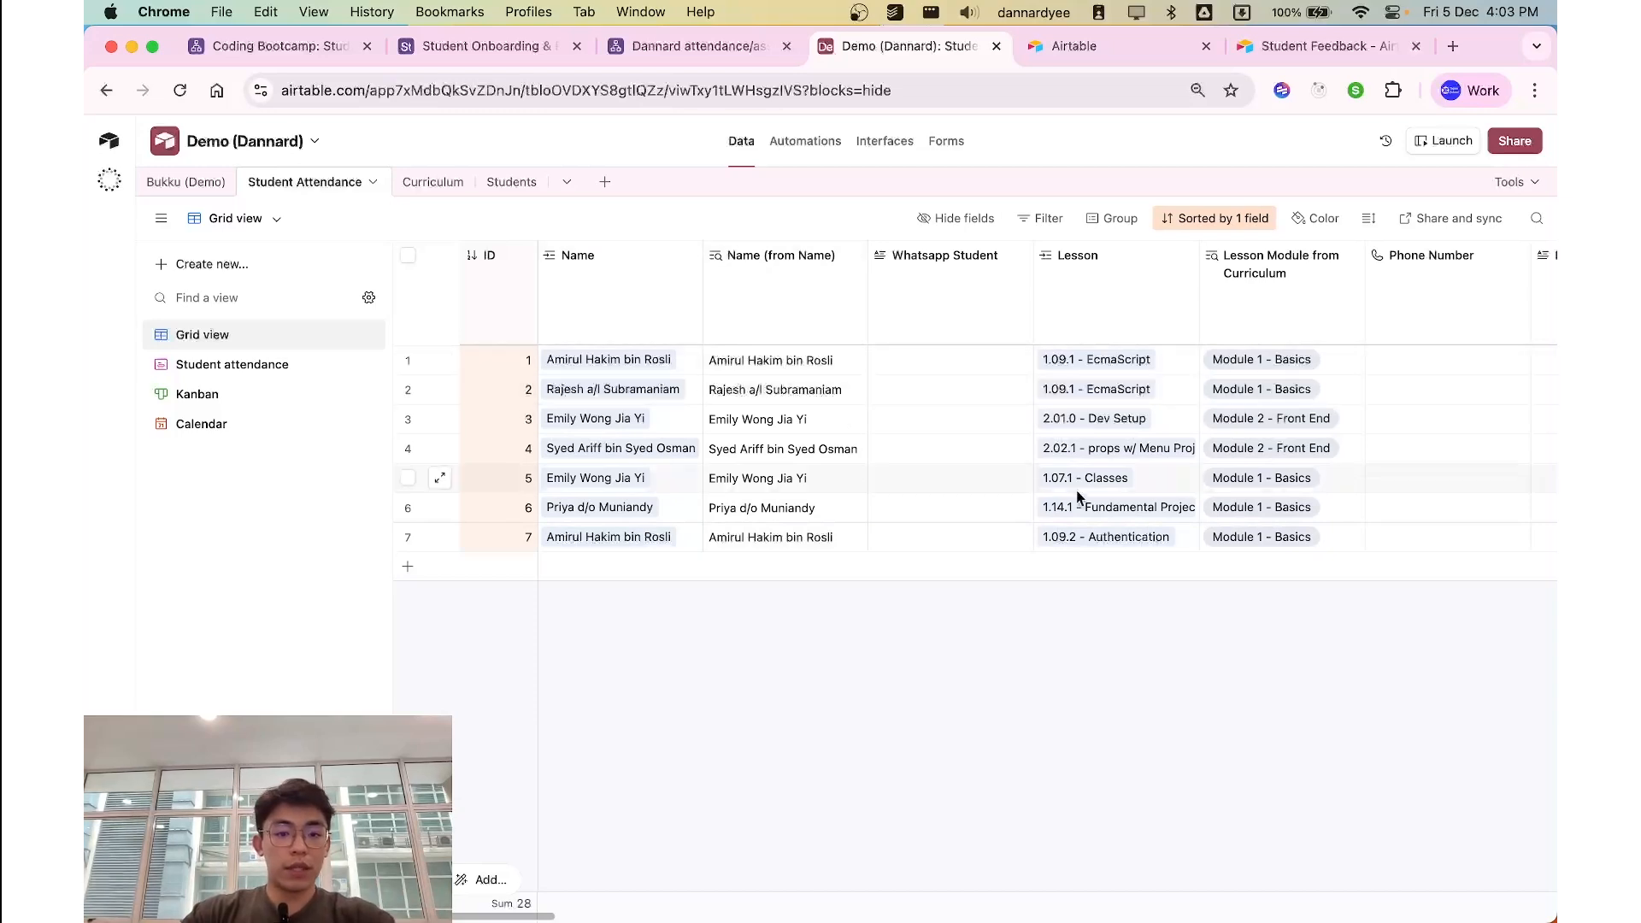
pyautogui.hscroll(5, 1121, 655)
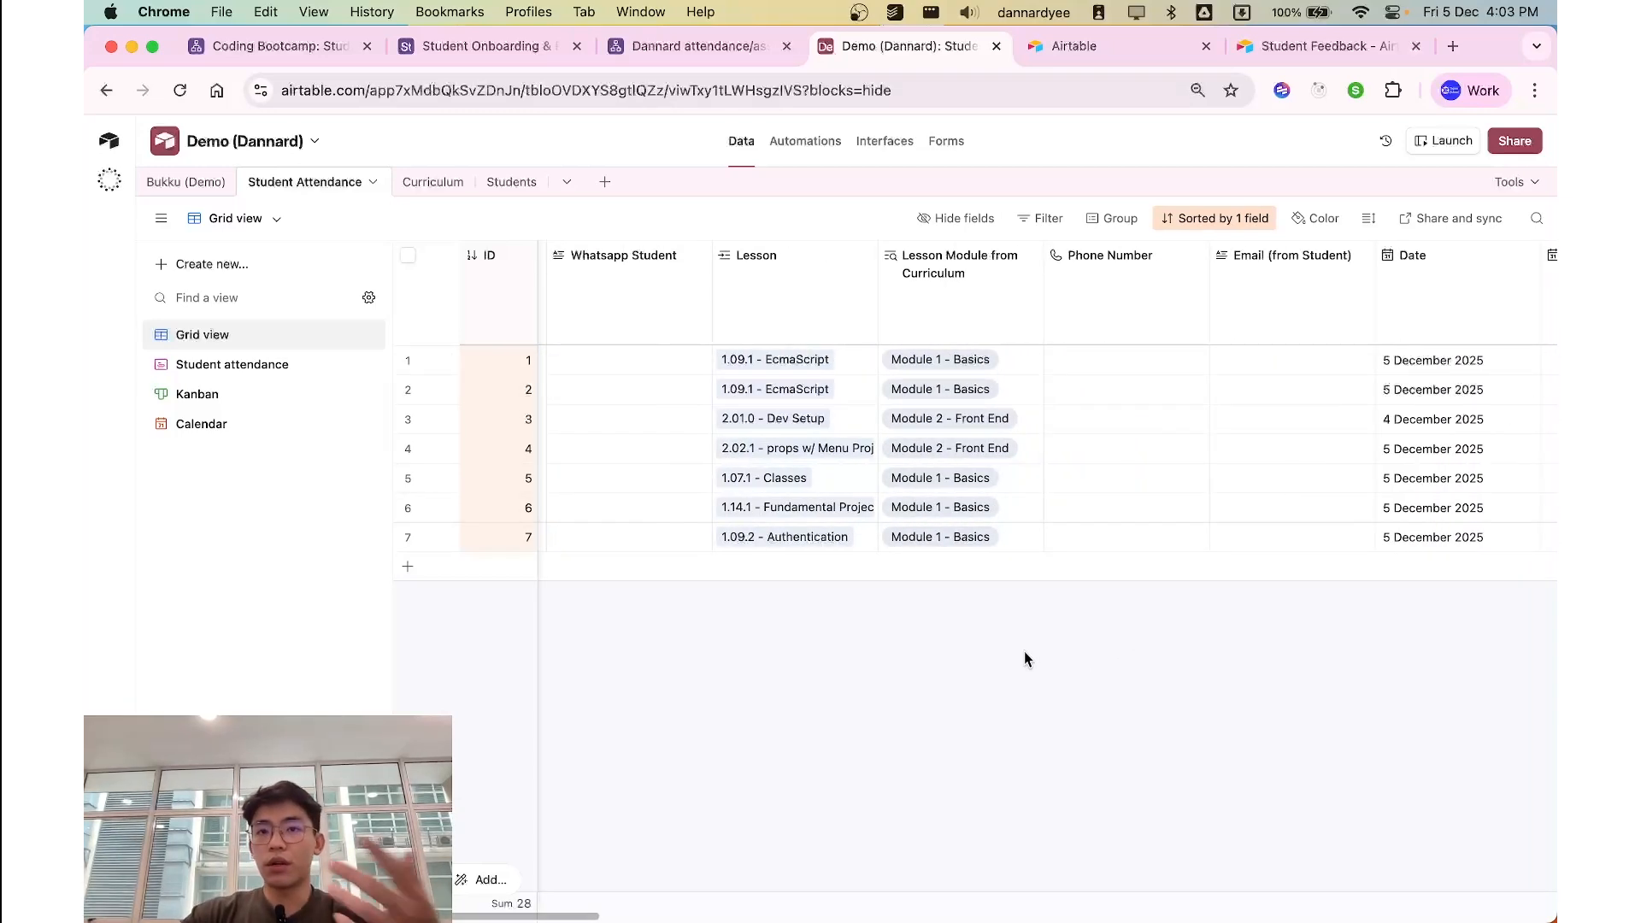
pyautogui.hscroll(8, 1079, 642)
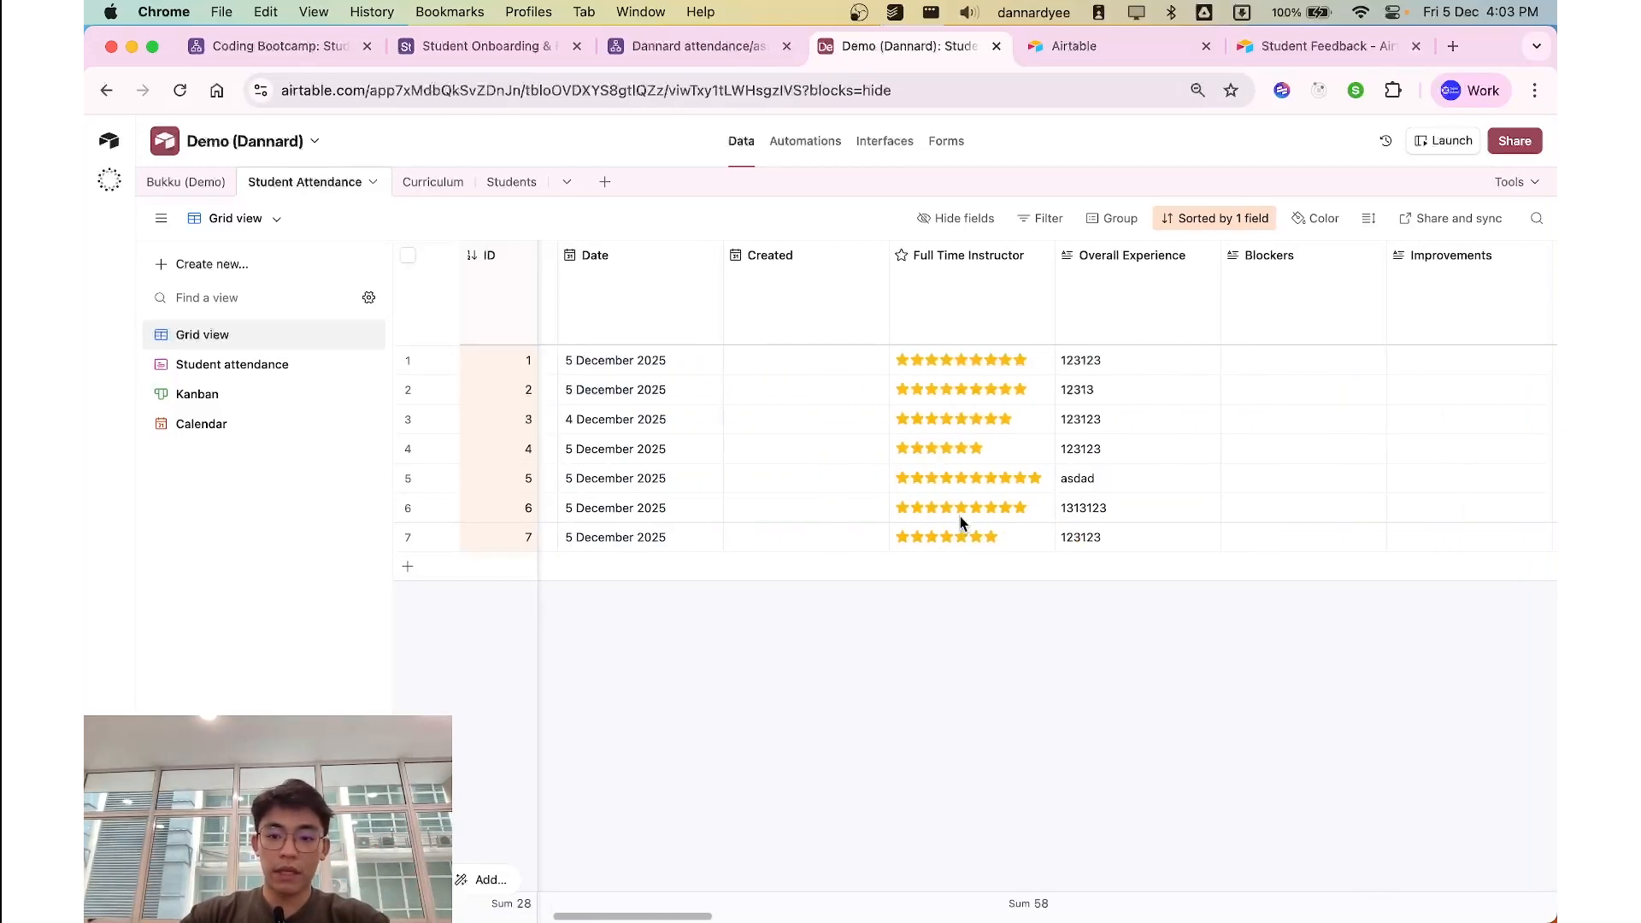
pyautogui.hscroll(10, 1080, 659)
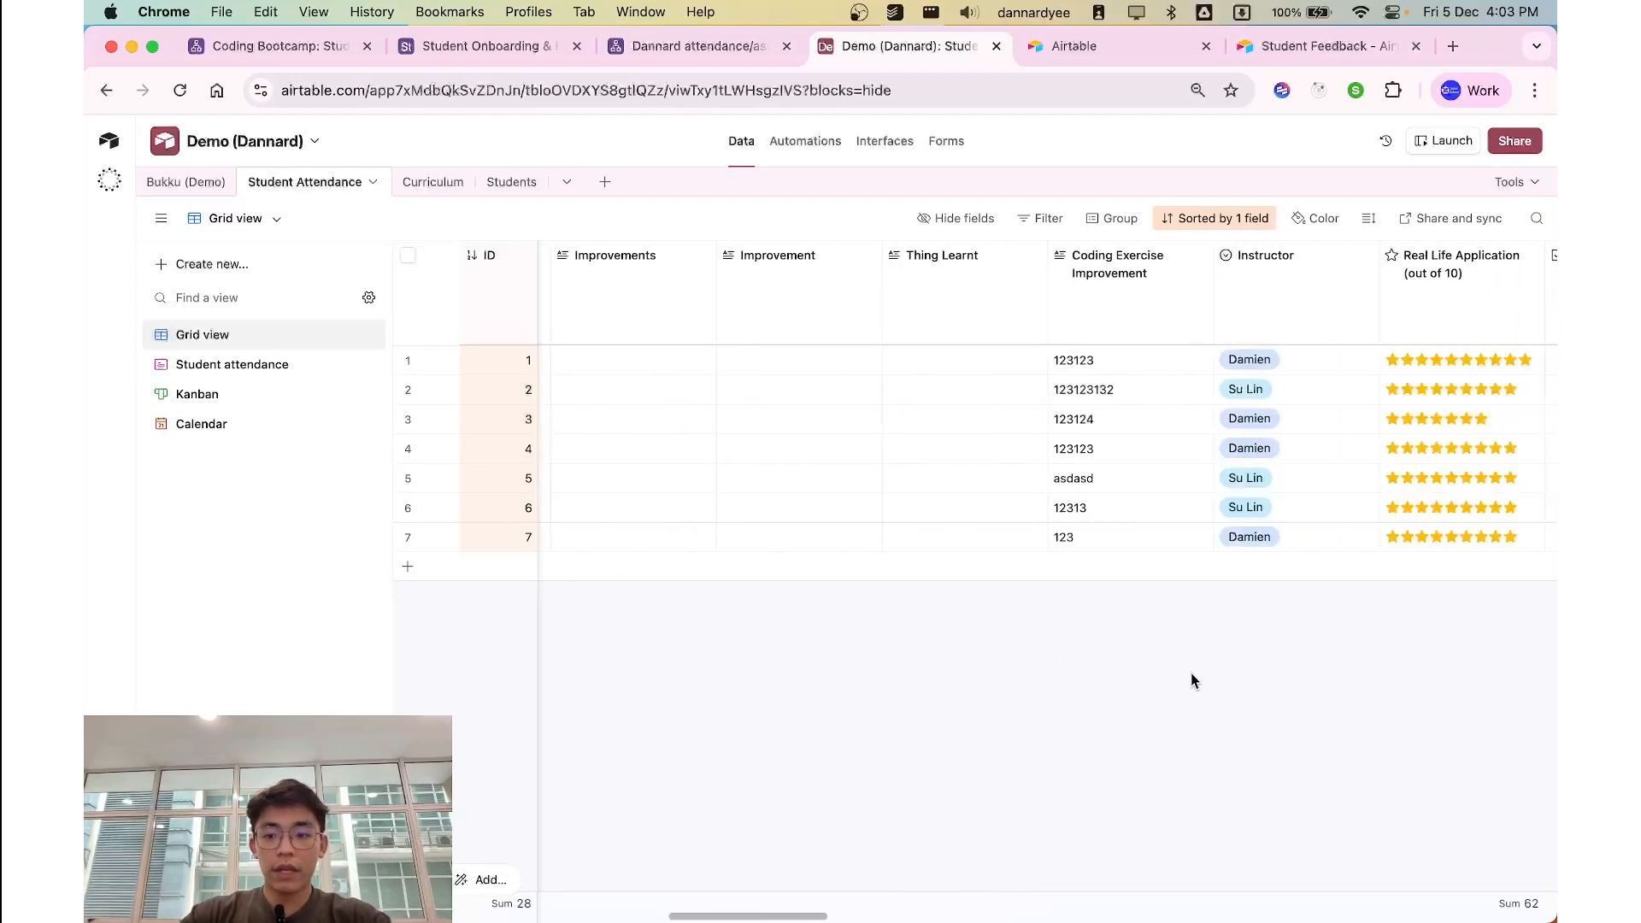
# Step: Check the Instructor choices in the first attendance row and look through the Student Attendance fields up to Coding Exercise Rate
pyautogui.click(870, 383)
pyautogui.click(869, 368)
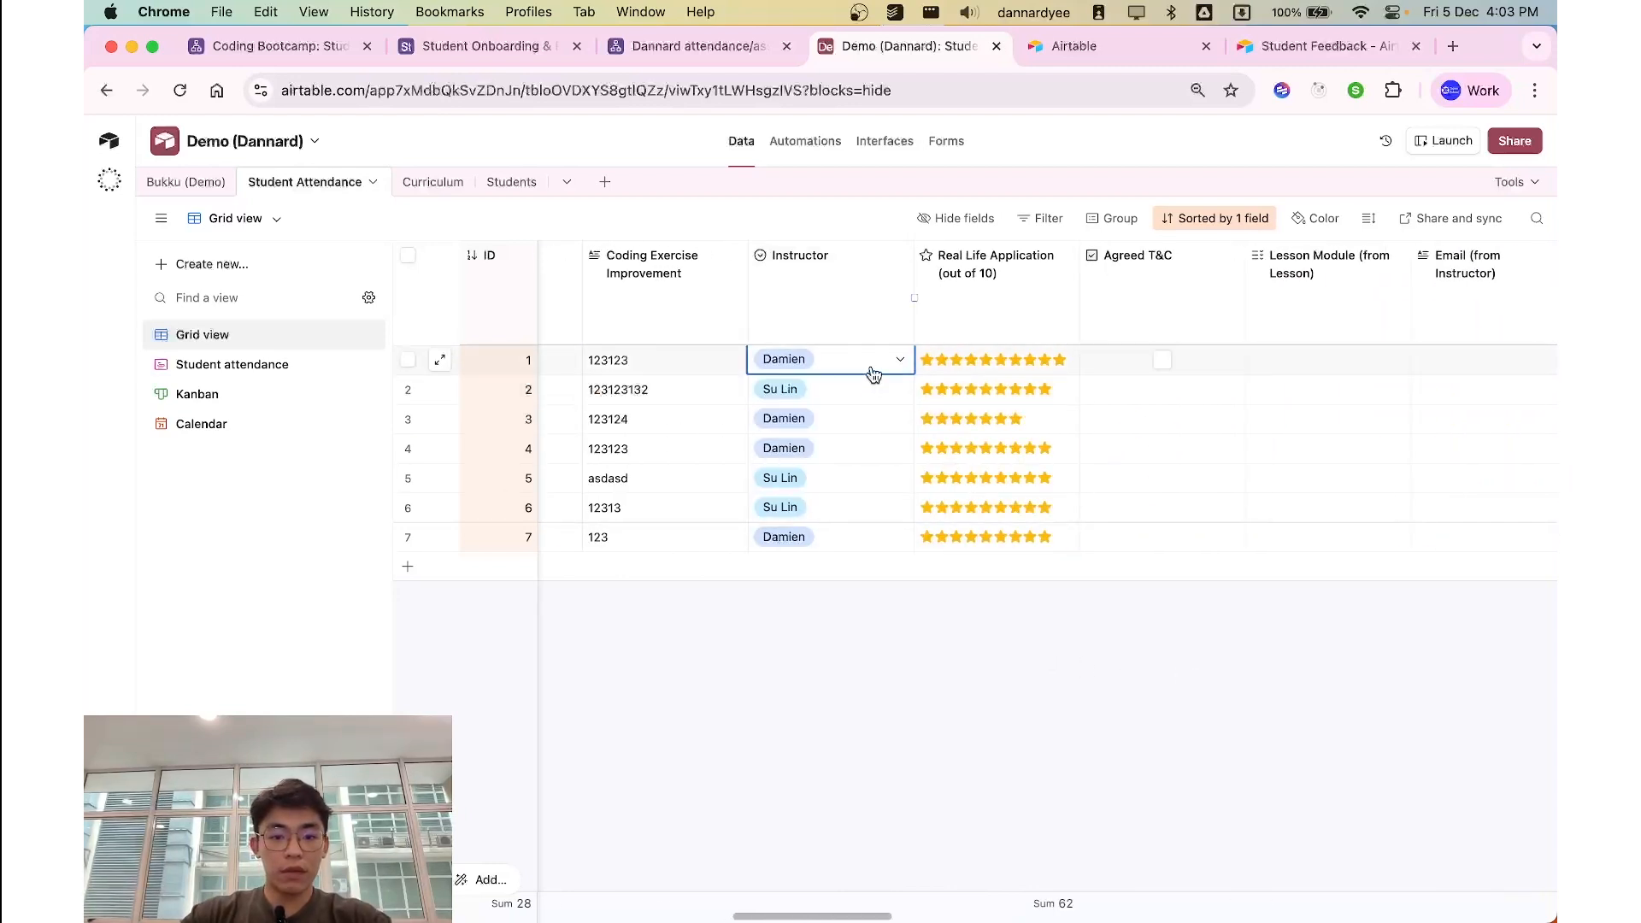
pyautogui.click(869, 368)
pyautogui.click(860, 712)
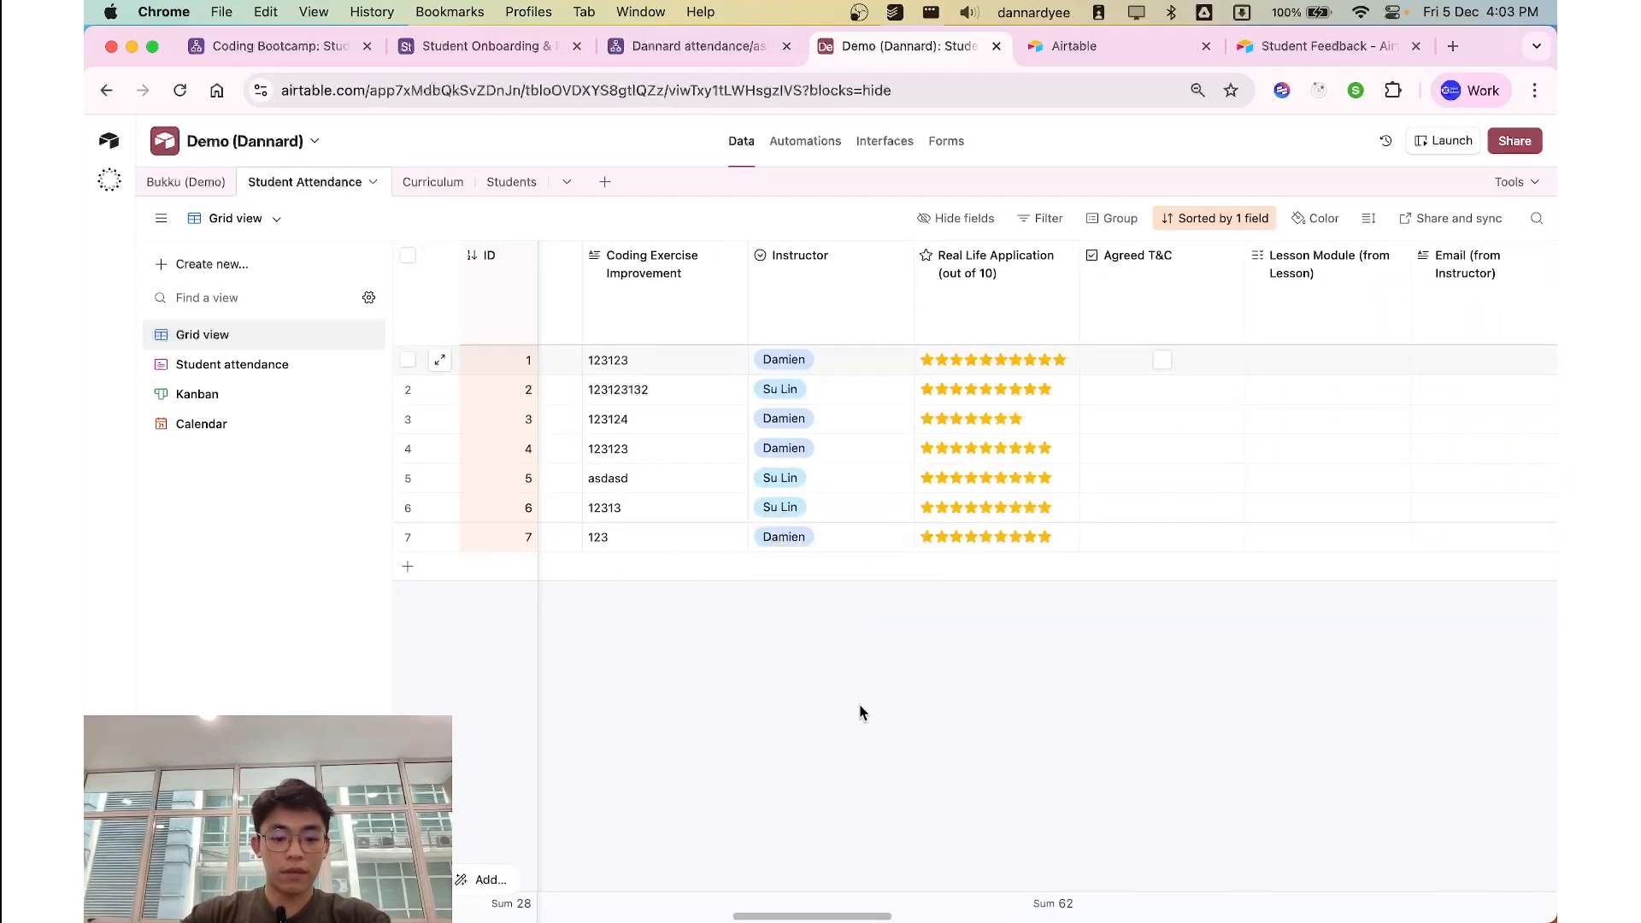
pyautogui.hscroll(6, 988, 623)
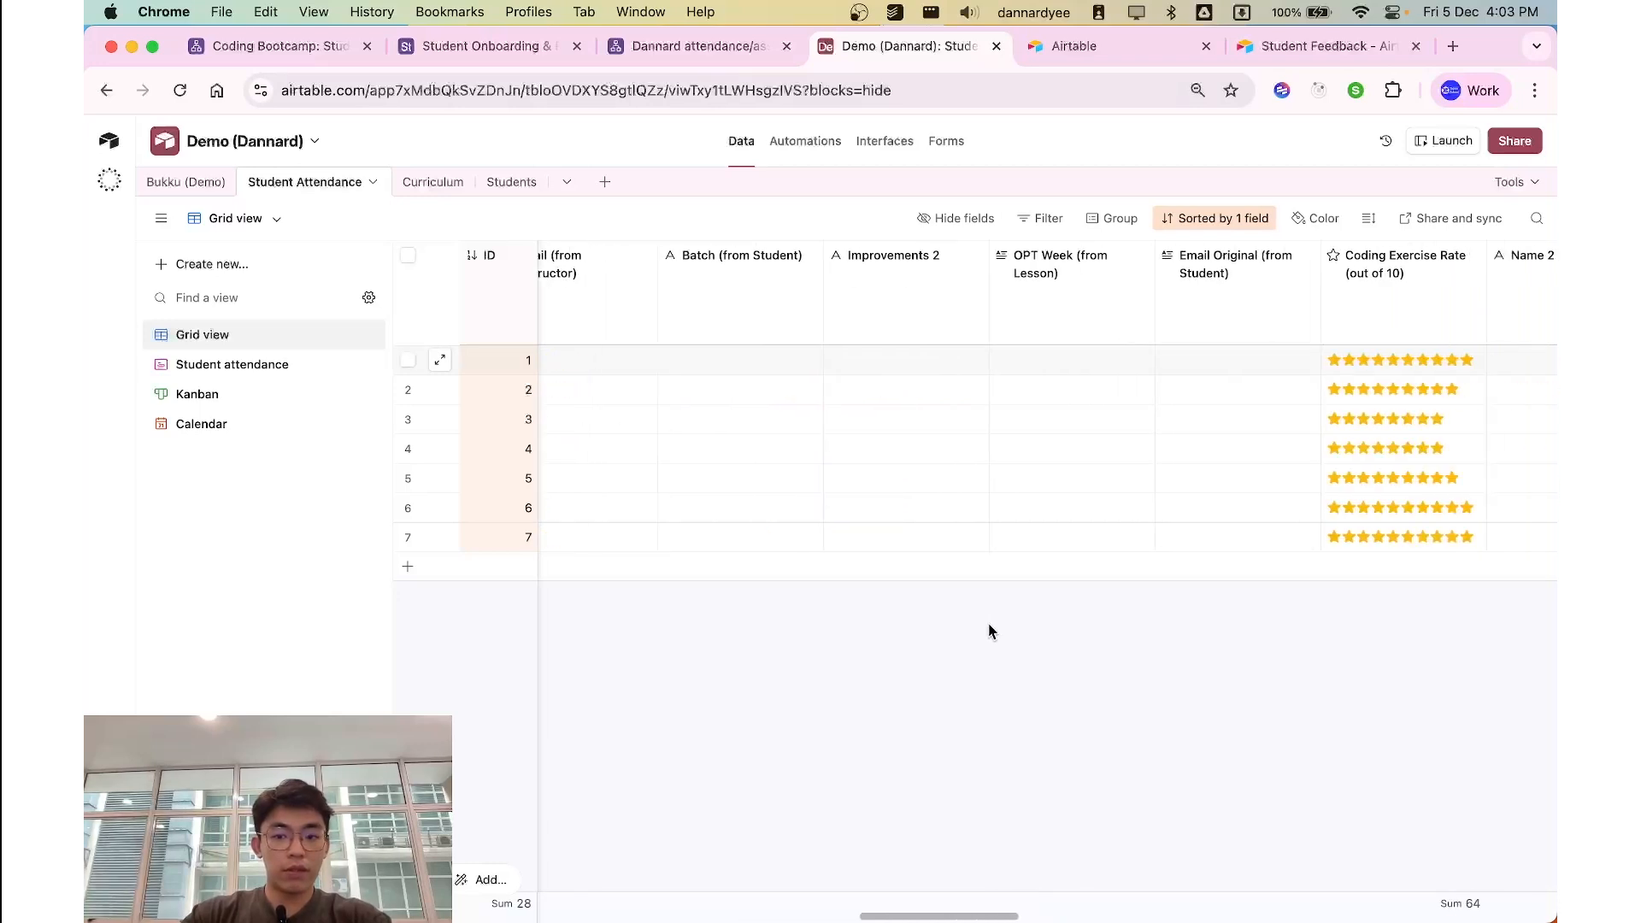
pyautogui.hscroll(-4, 813, 629)
# Step: Preview the Attachment type and its format options in the Batch (from Student) field settings and leave without saving
pyautogui.click(1038, 263)
pyautogui.click(1047, 259)
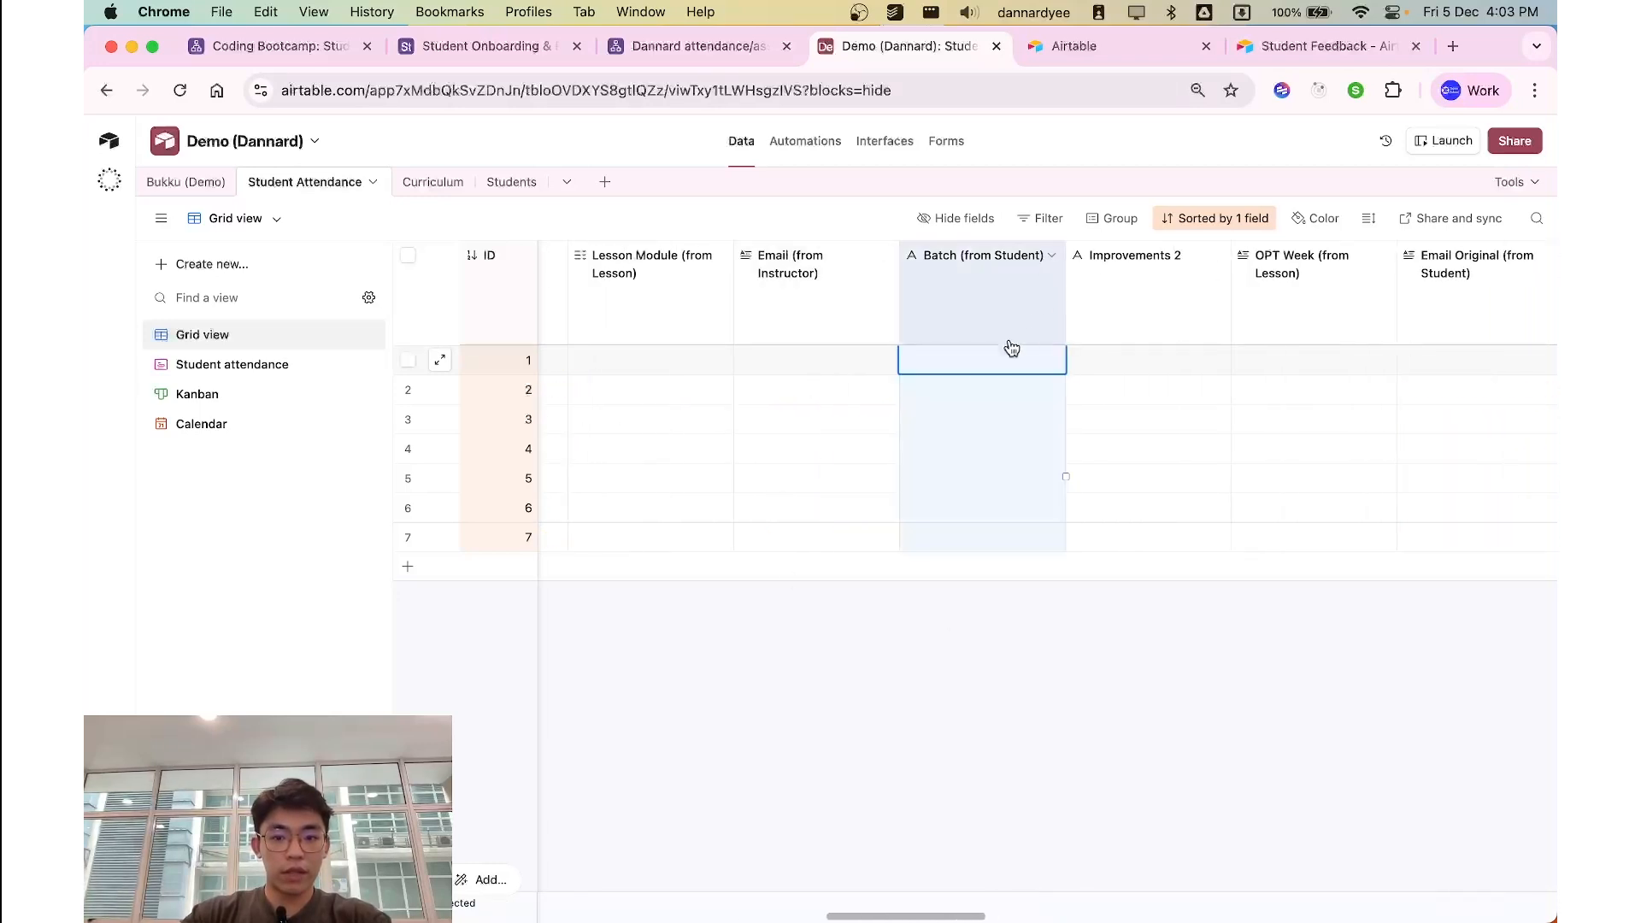
pyautogui.click(972, 374)
pyautogui.click(880, 415)
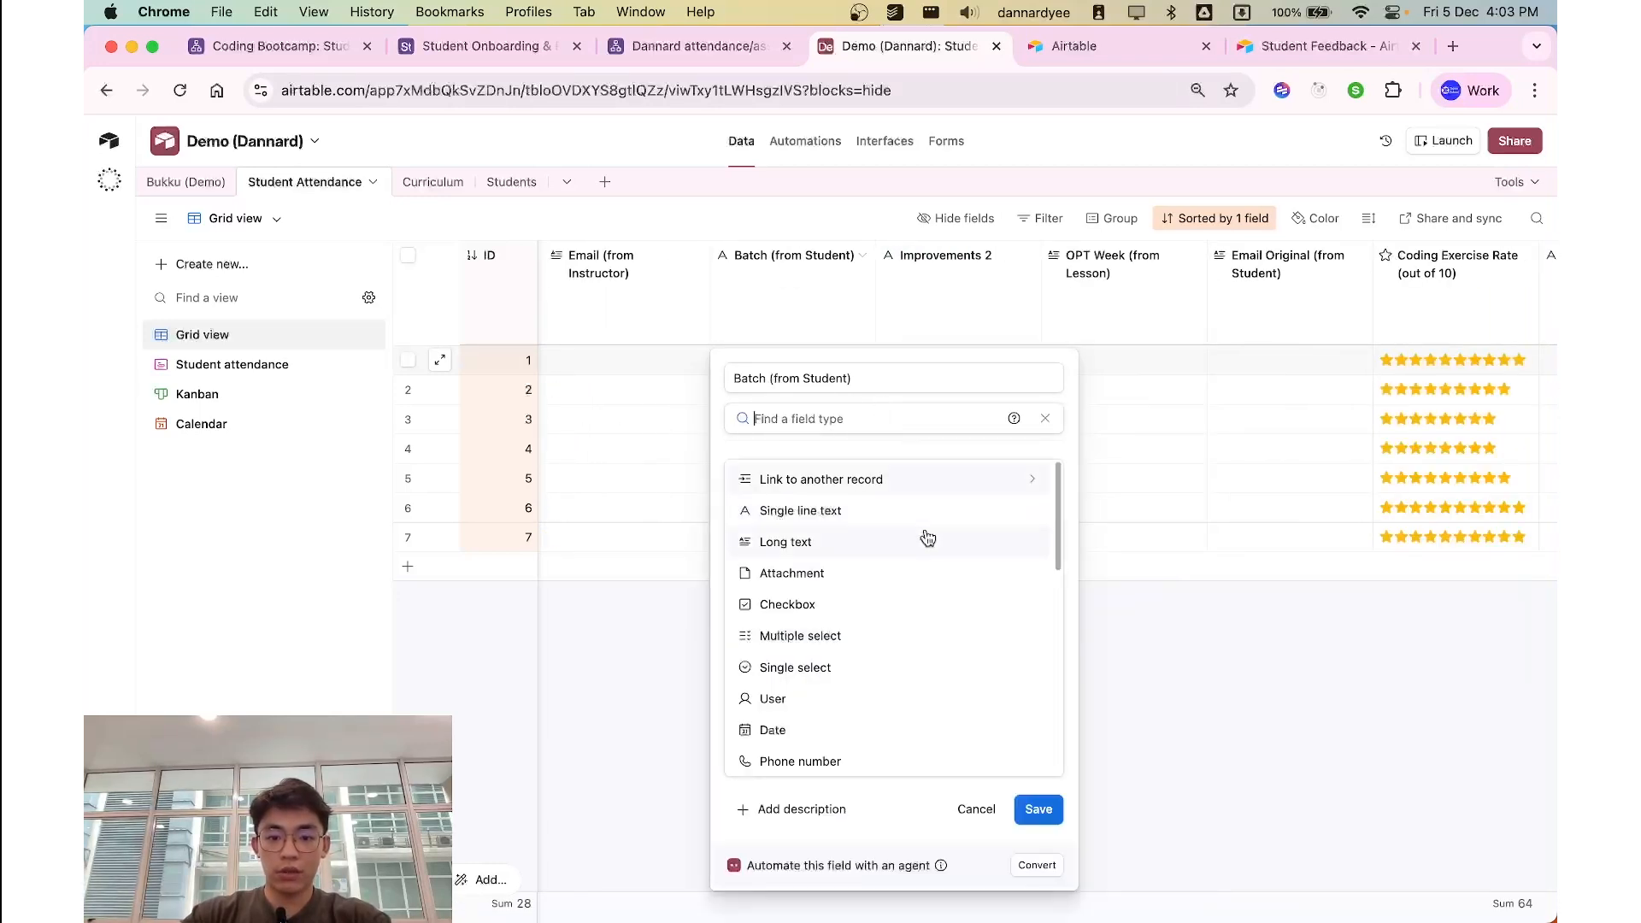
pyautogui.write('fil')
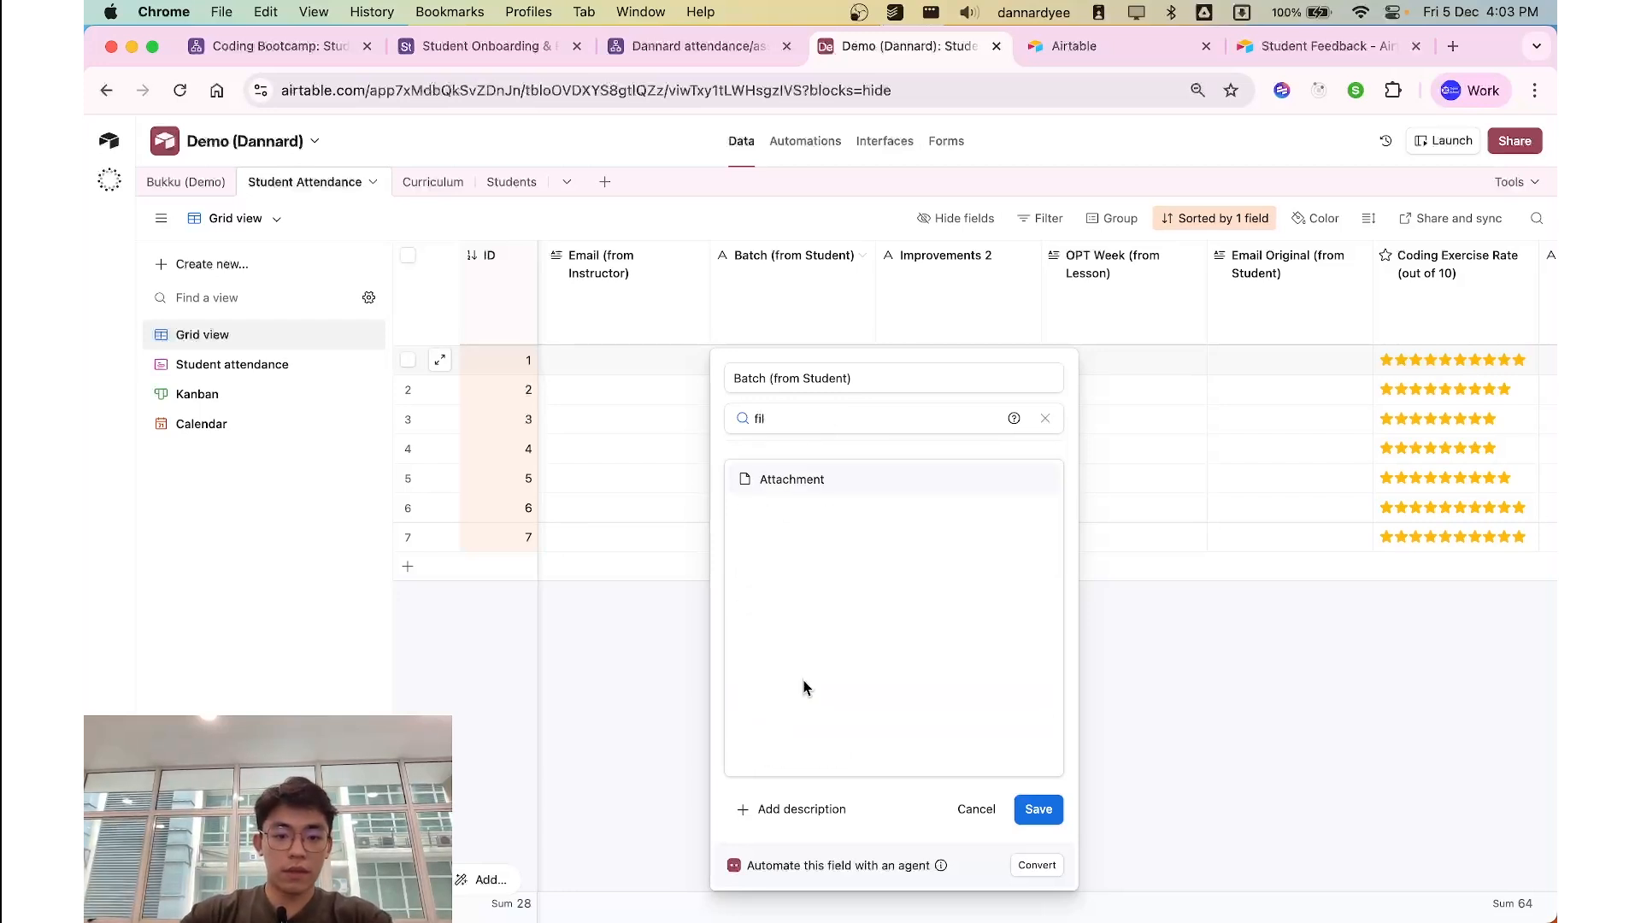
pyautogui.click(769, 478)
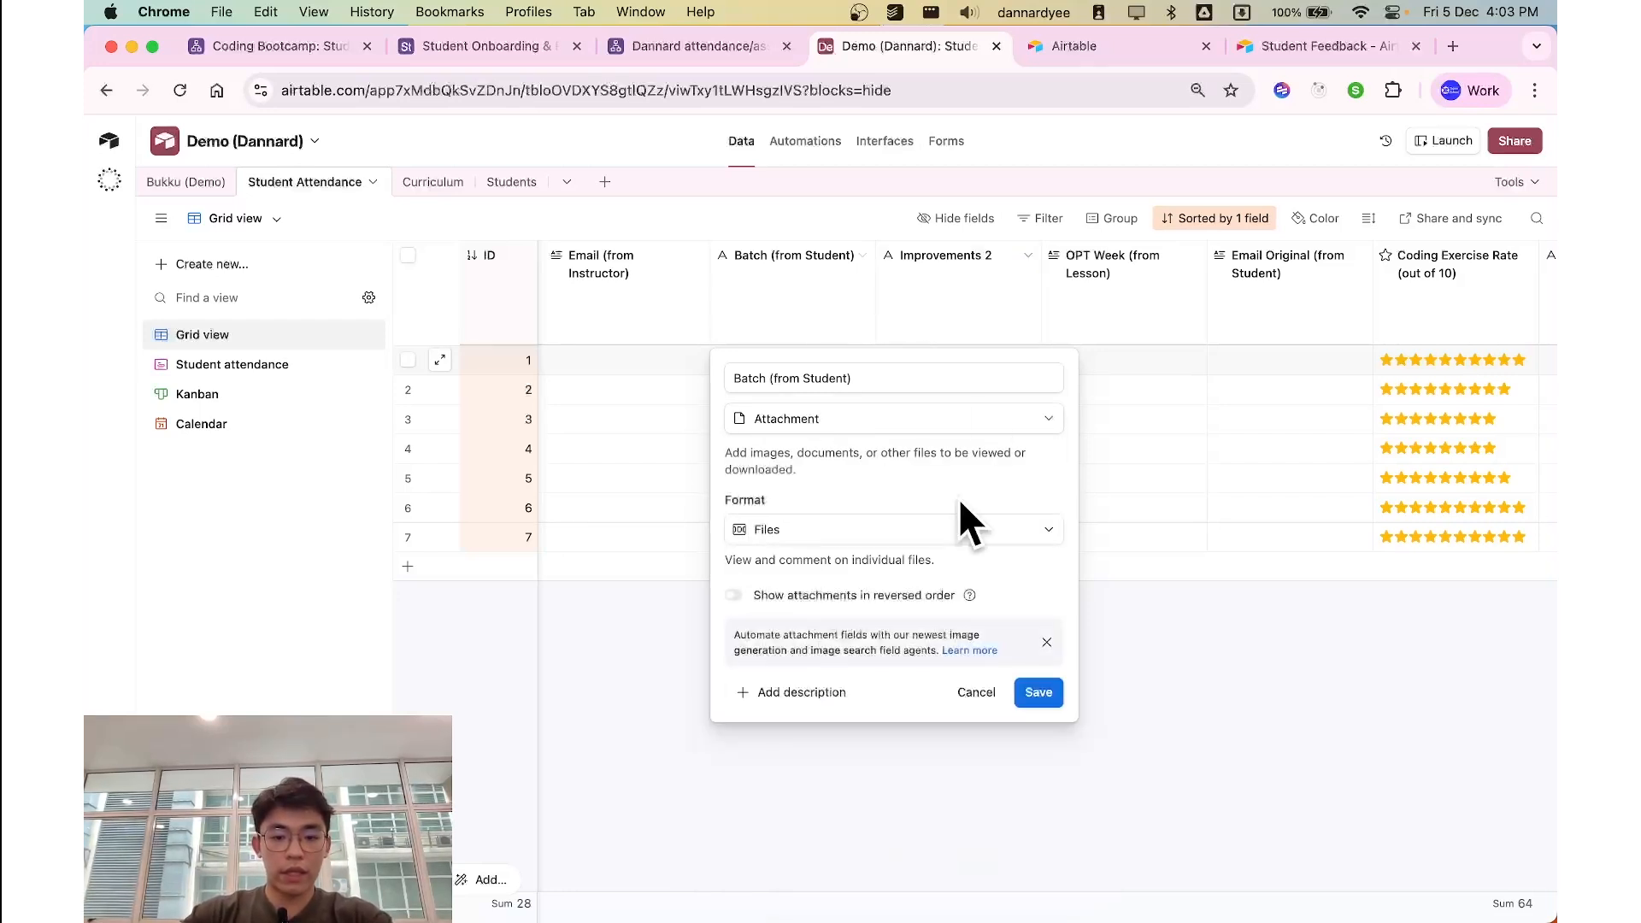
pyautogui.click(974, 533)
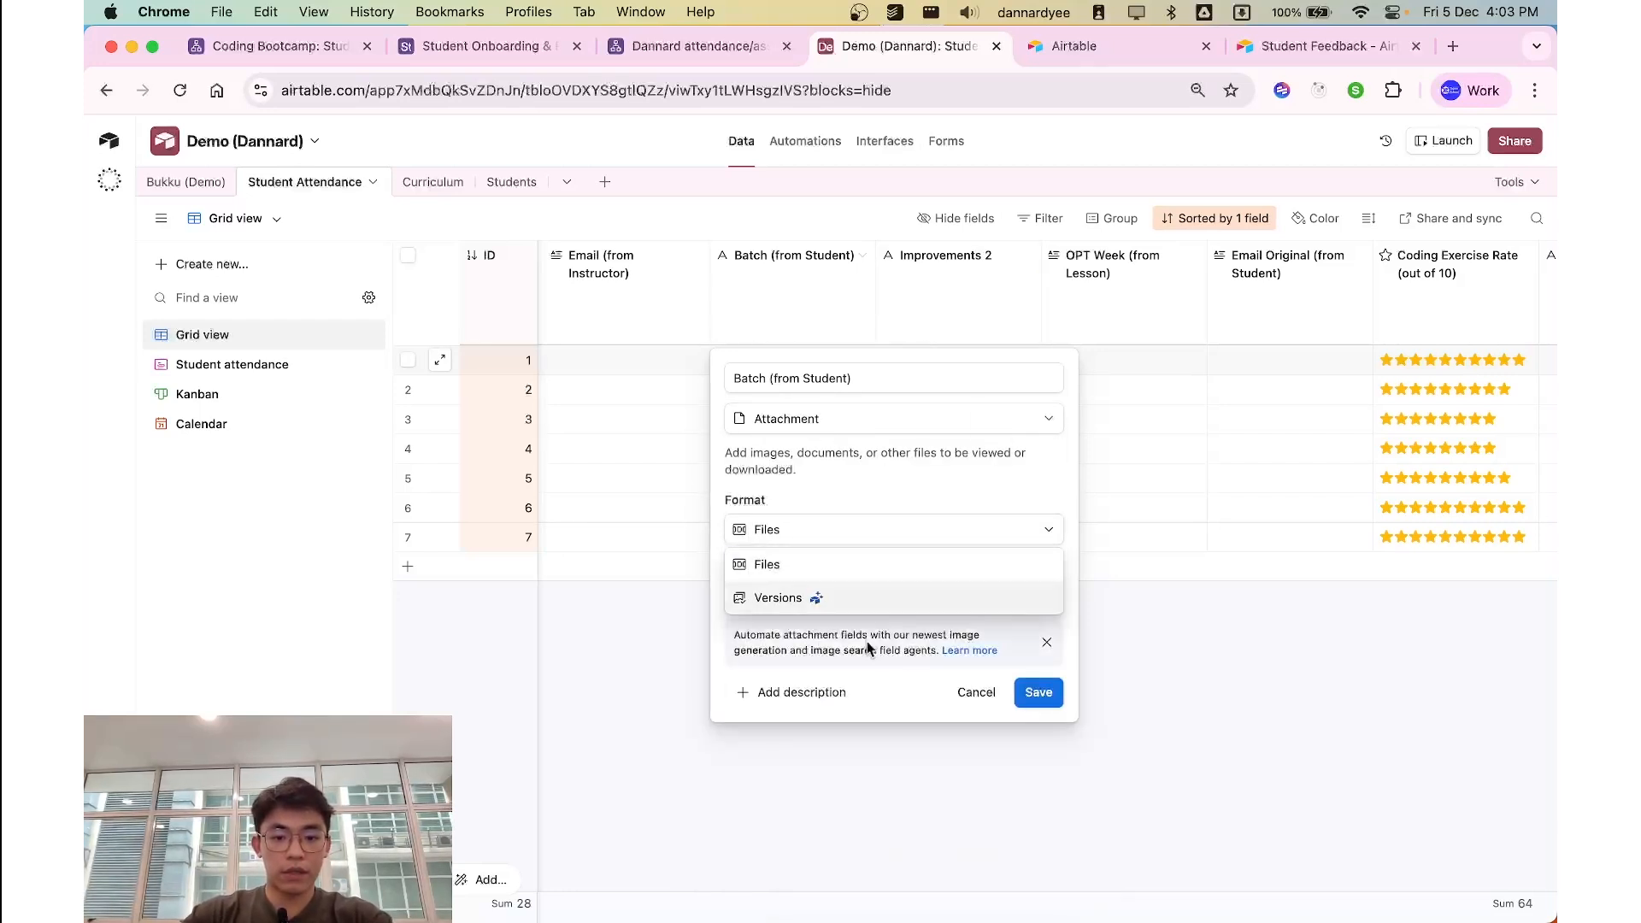
pyautogui.click(955, 538)
pyautogui.click(976, 693)
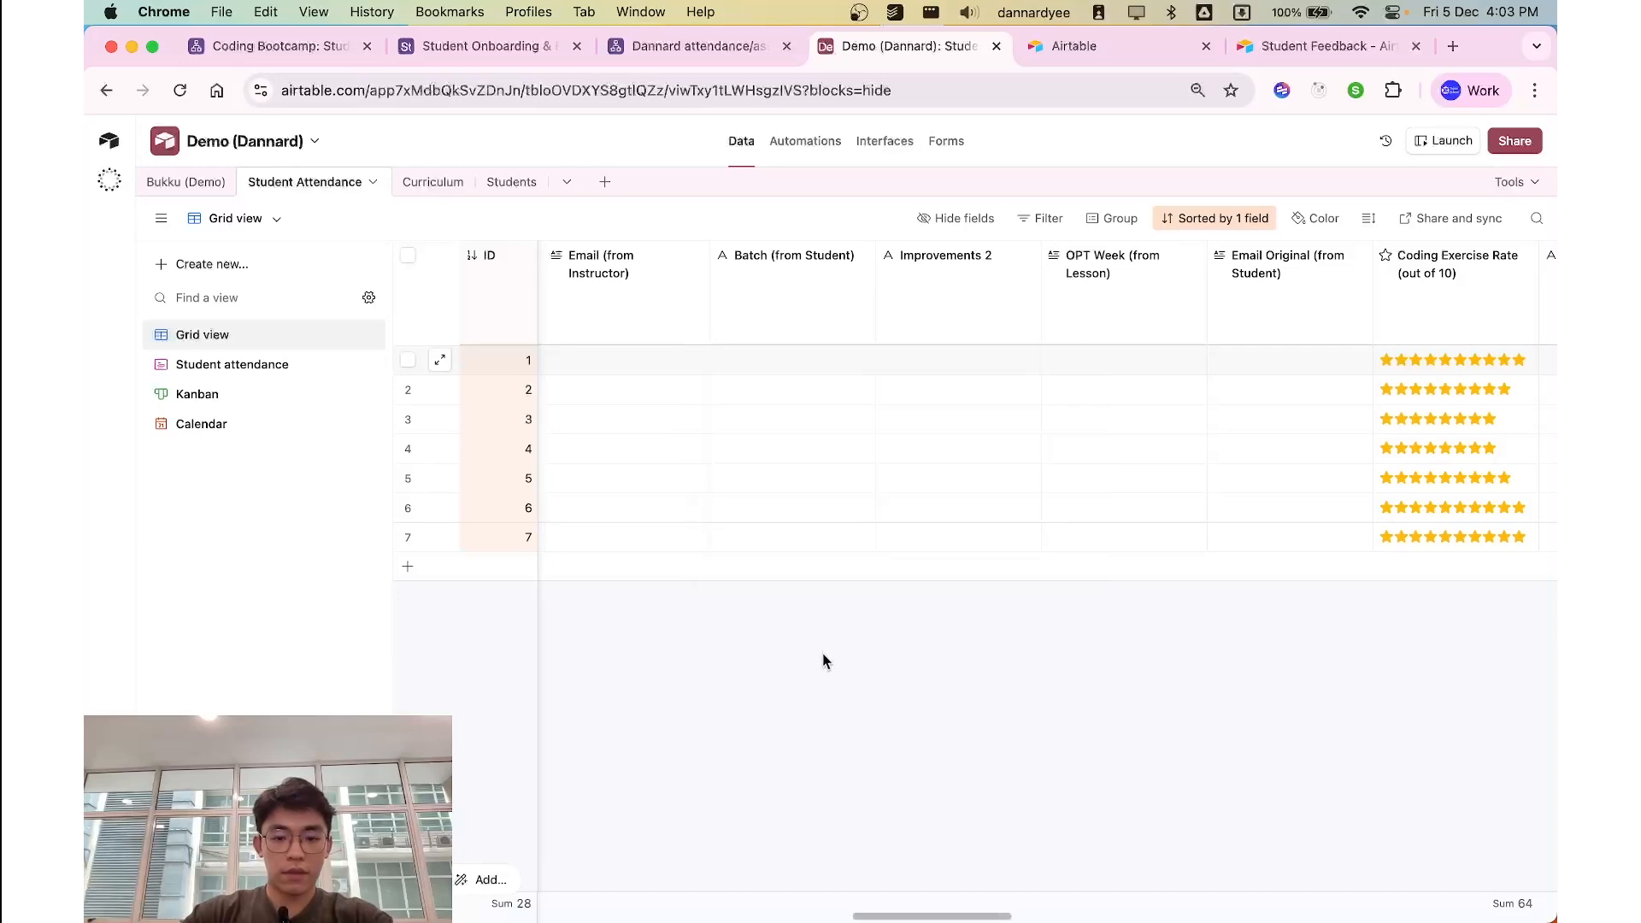
# Step: Change the Email (from Student) field in Student Attendance to the Email field type and save it
pyautogui.hscroll(-15, 840, 653)
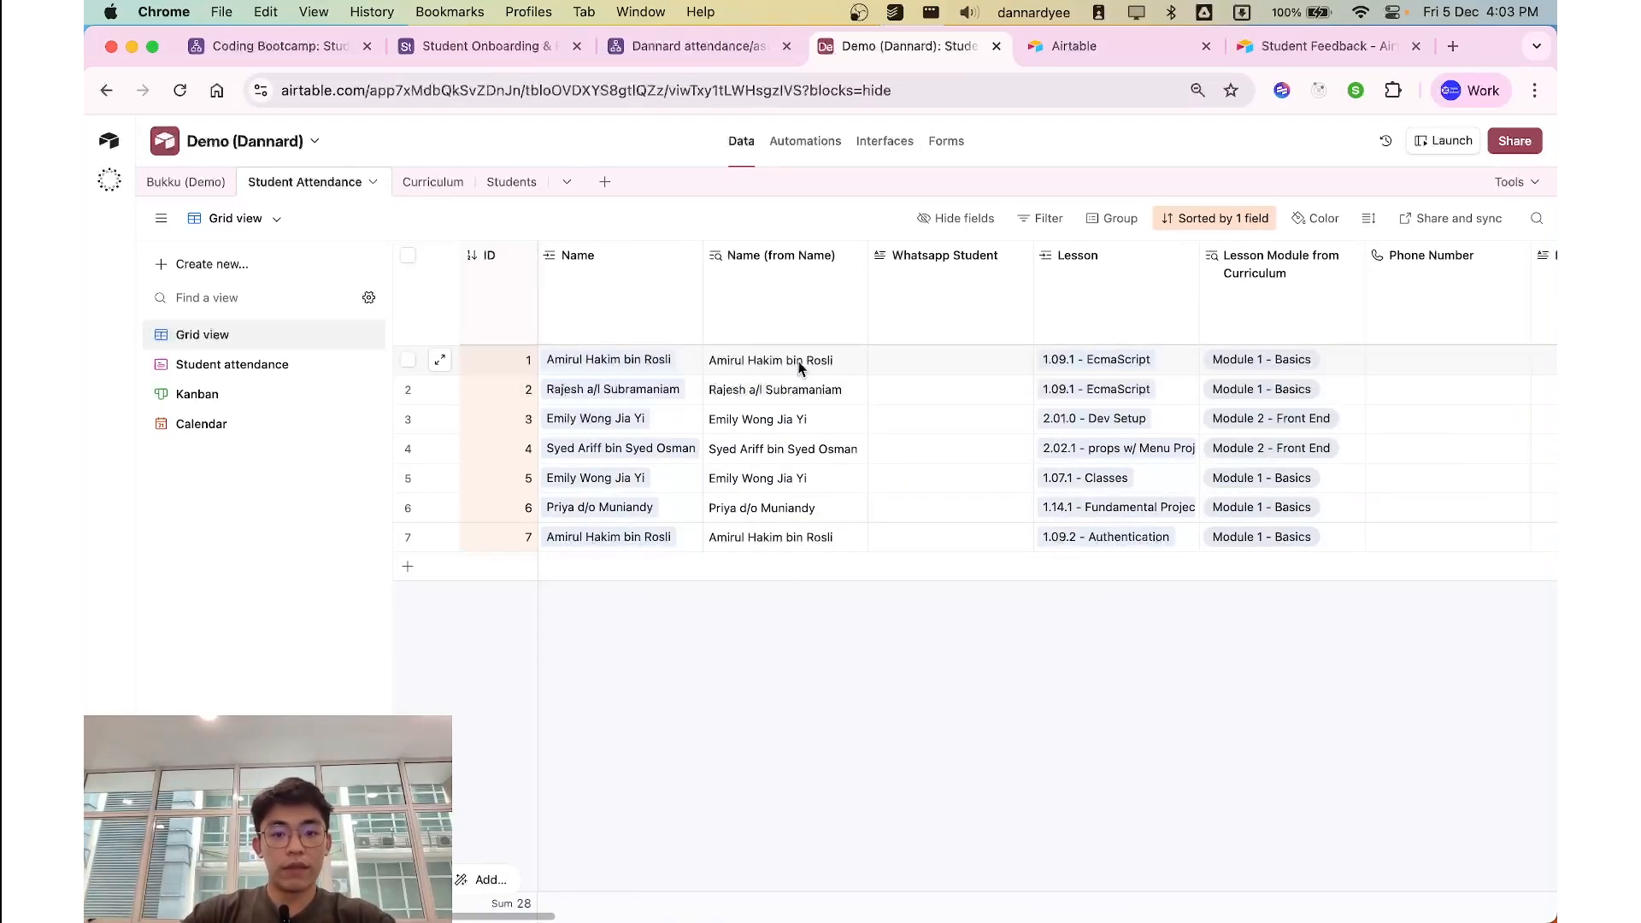
pyautogui.hscroll(5, 894, 598)
pyautogui.hscroll(-5, 690, 288)
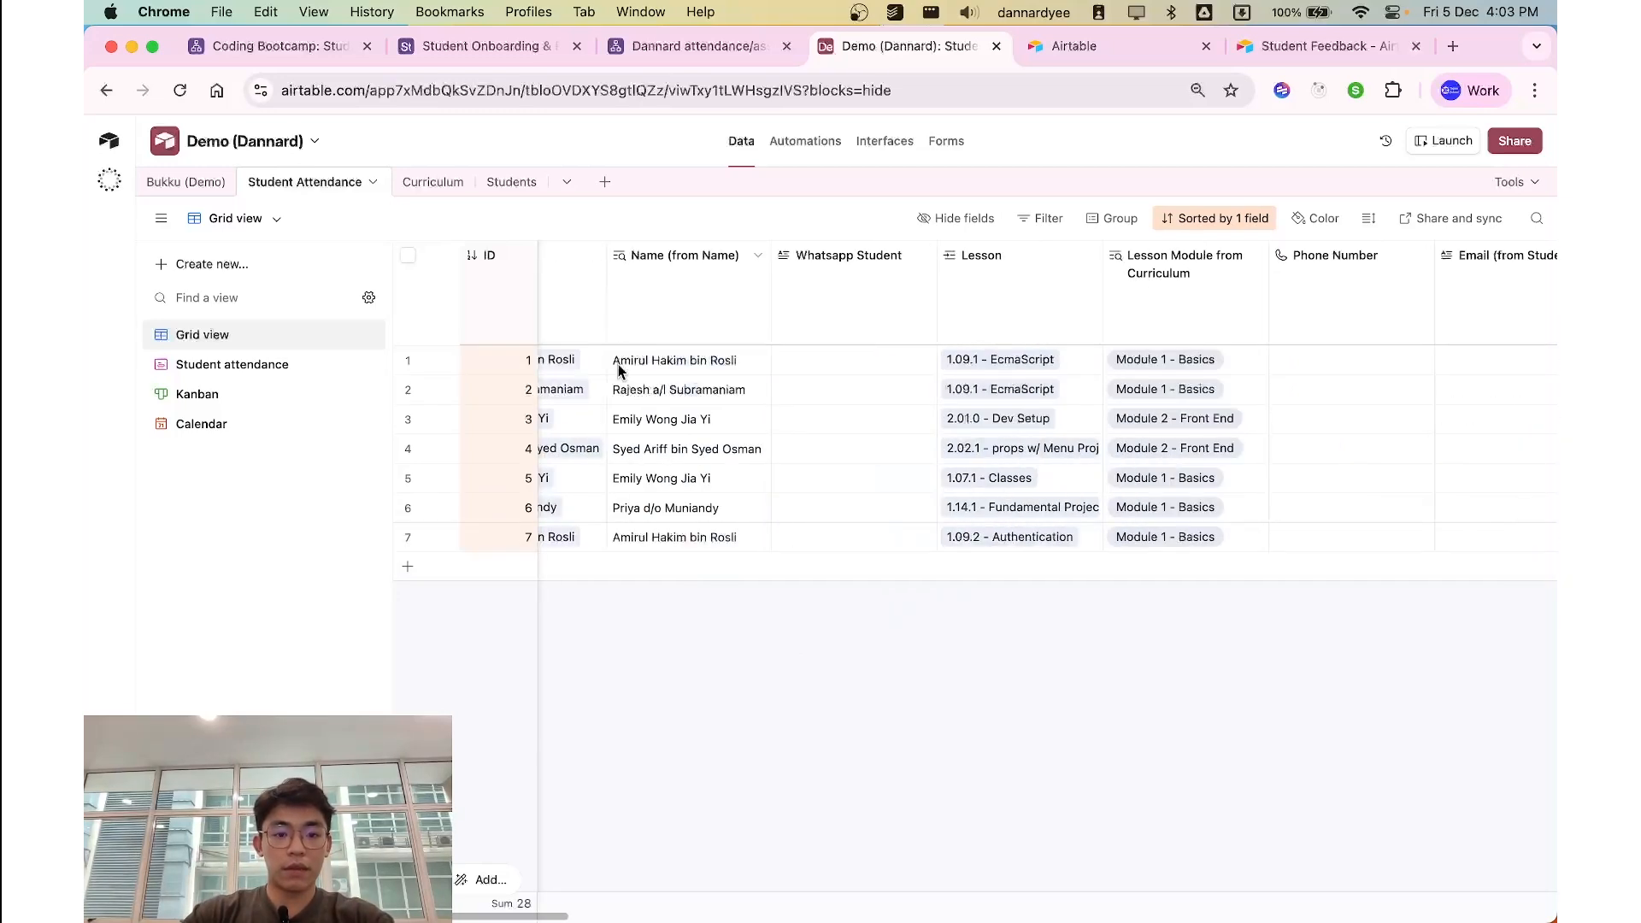
pyautogui.hscroll(10, 958, 387)
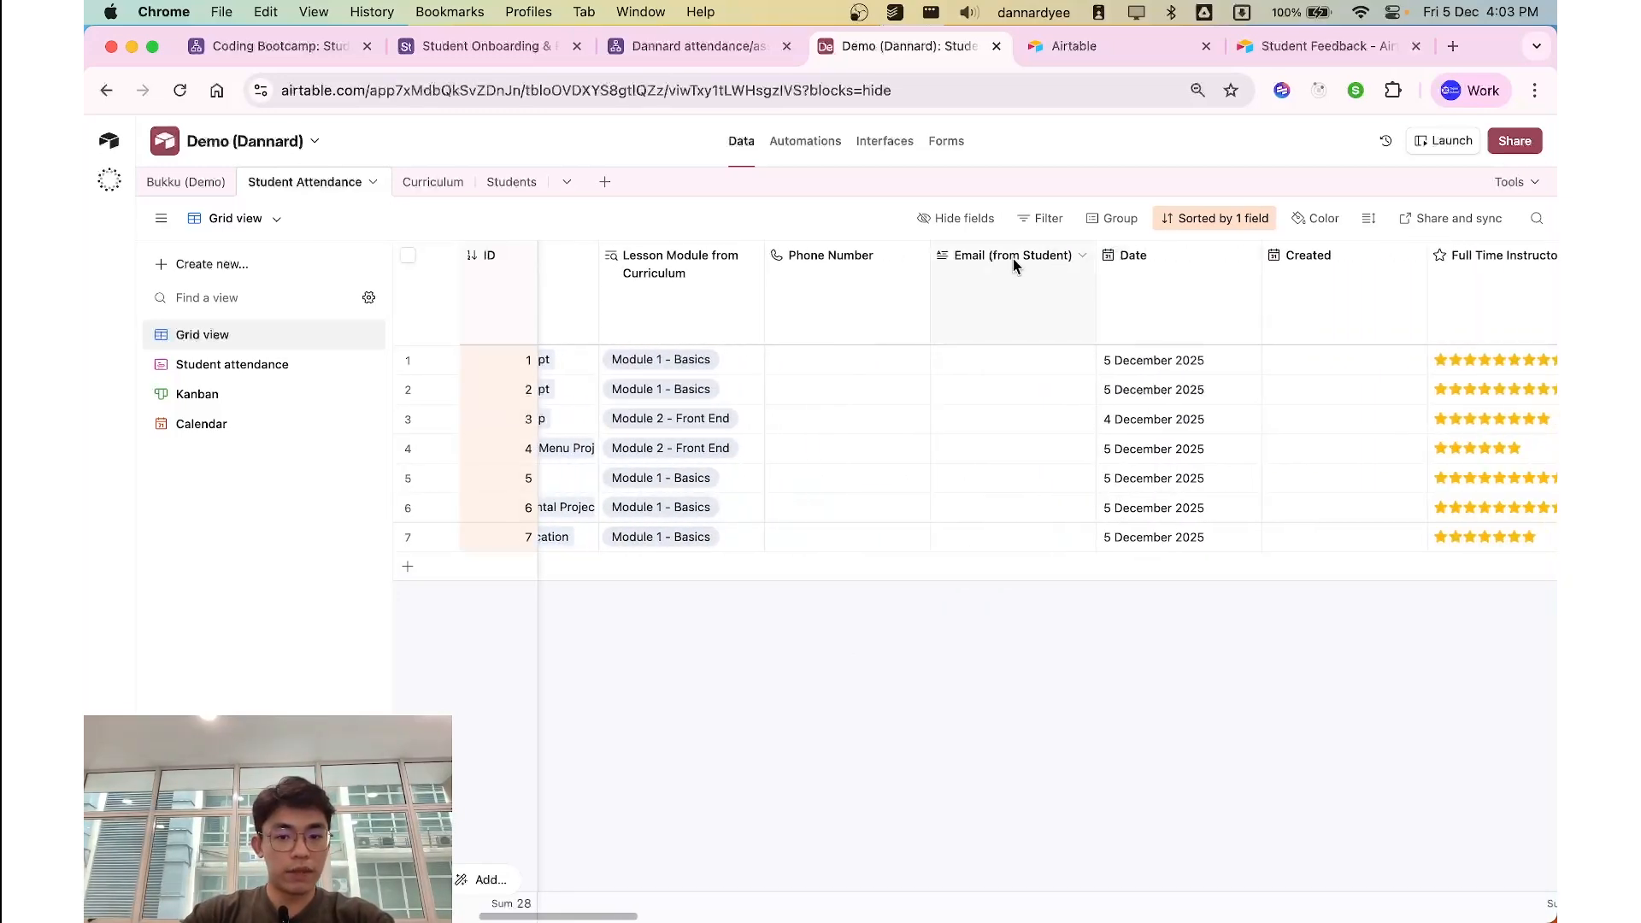
pyautogui.click(1077, 257)
pyautogui.click(991, 374)
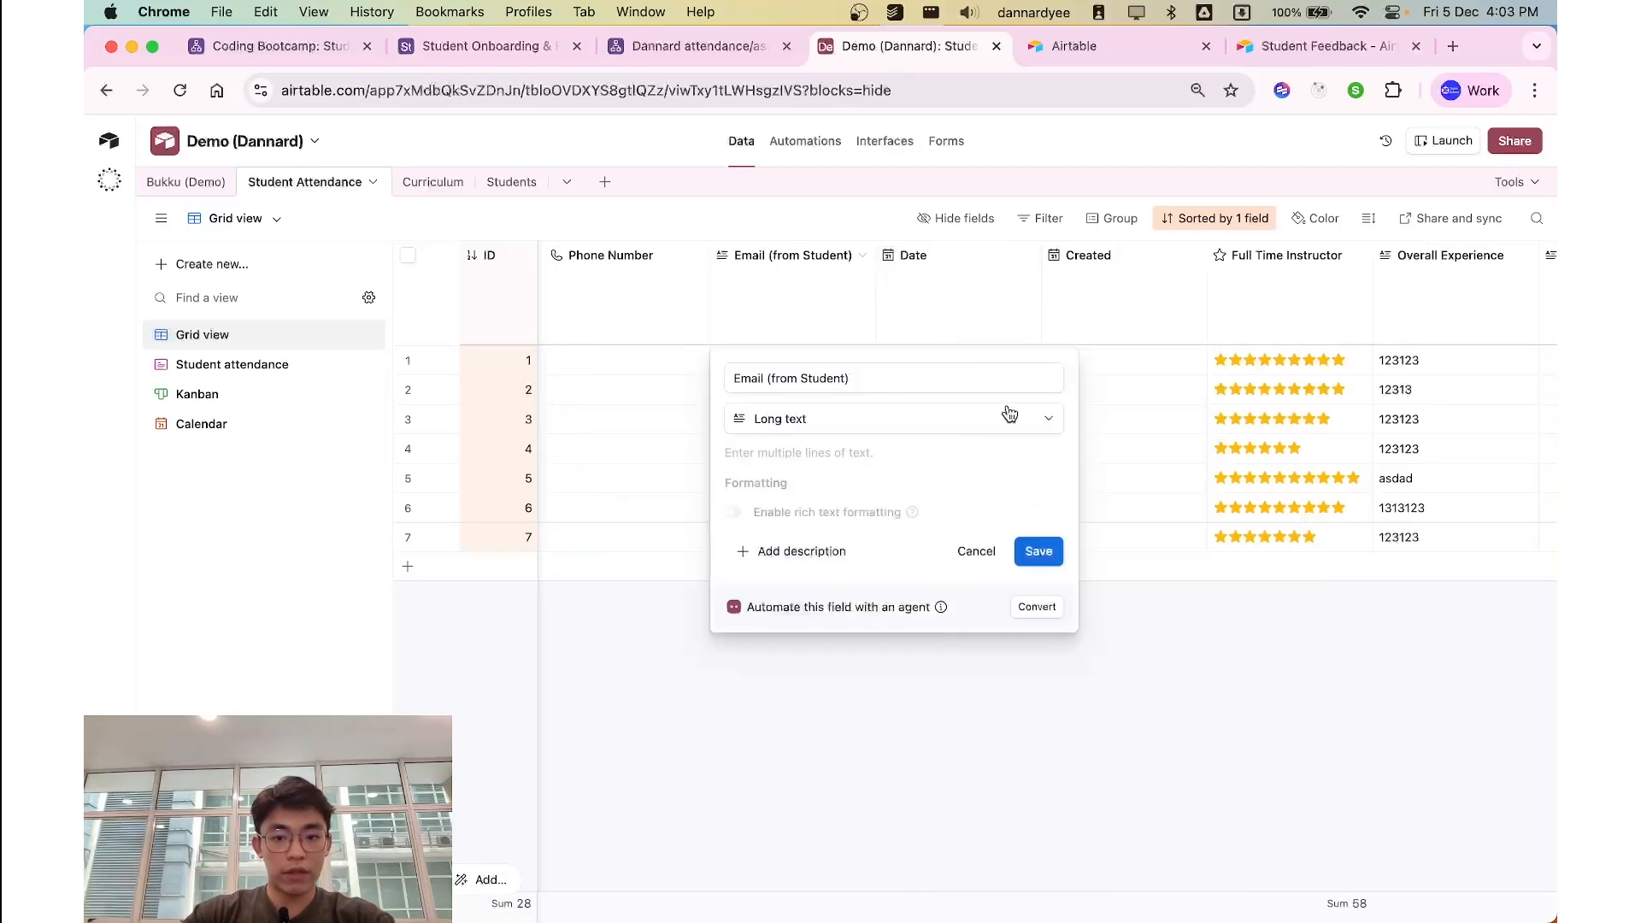
pyautogui.click(880, 420)
pyautogui.scroll(-3, 829, 684)
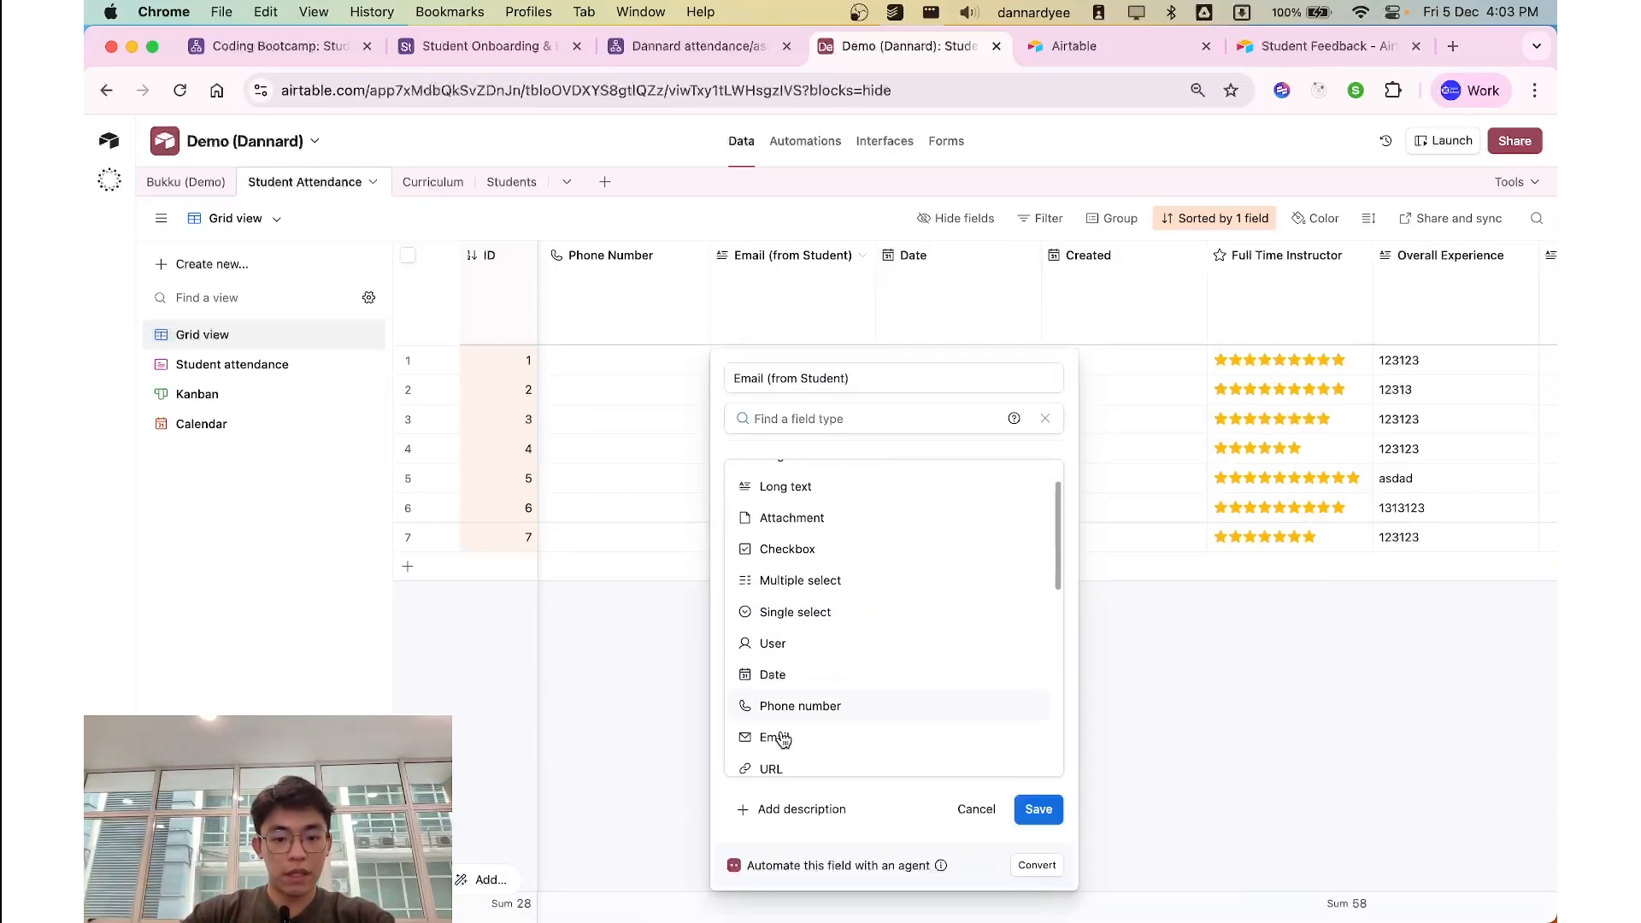
pyautogui.click(833, 740)
pyautogui.click(1033, 508)
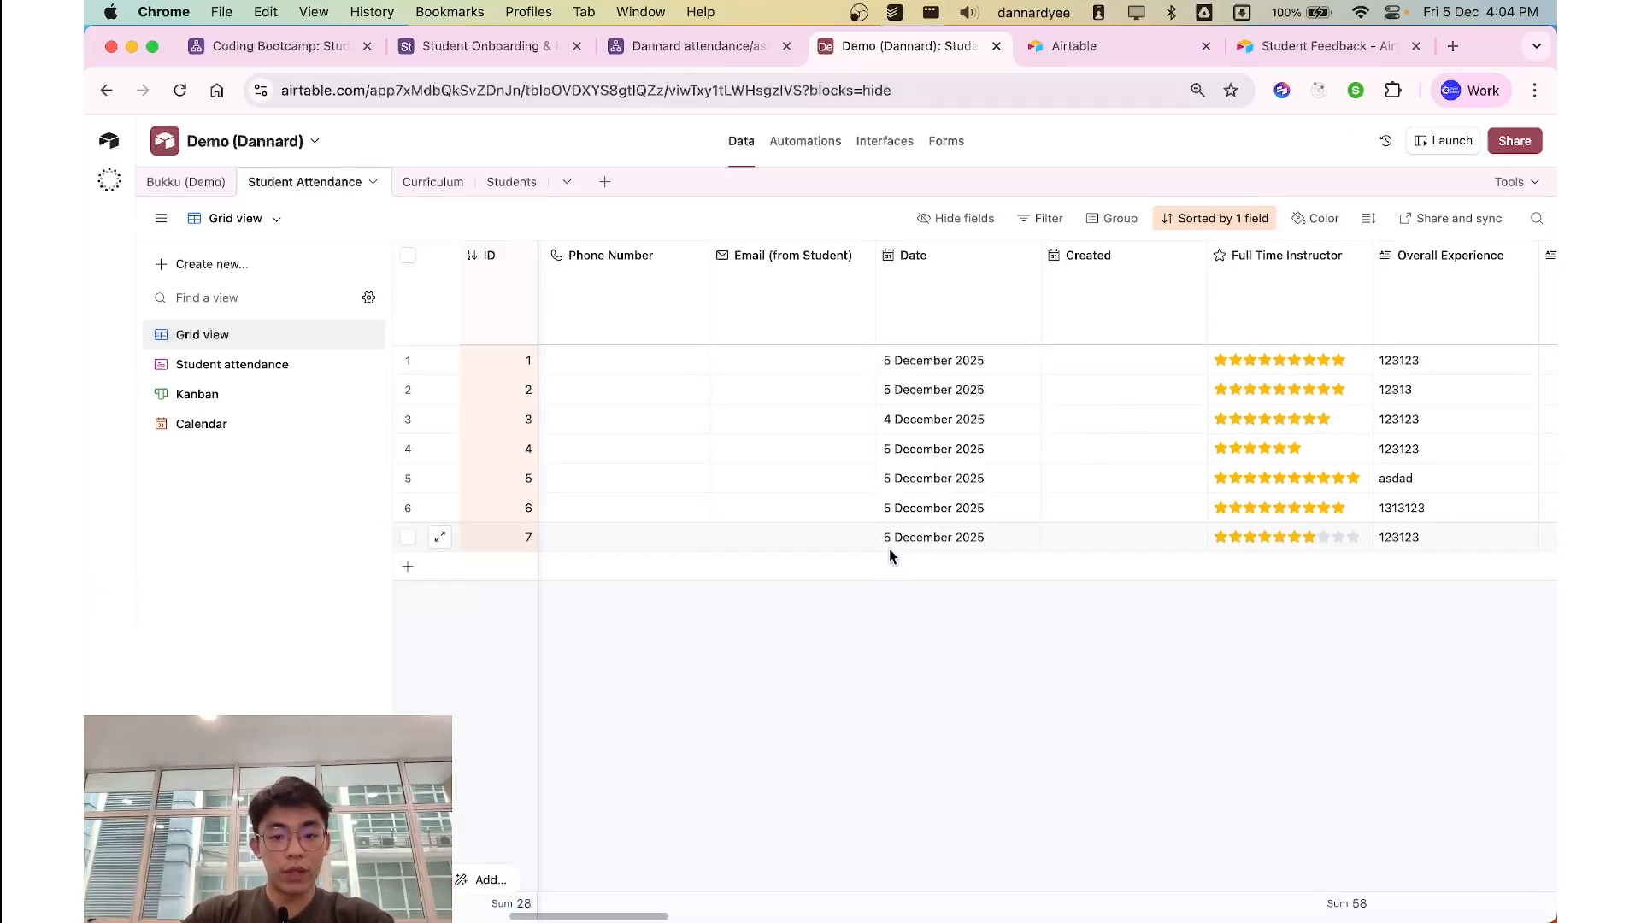
pyautogui.hscroll(-3, 888, 549)
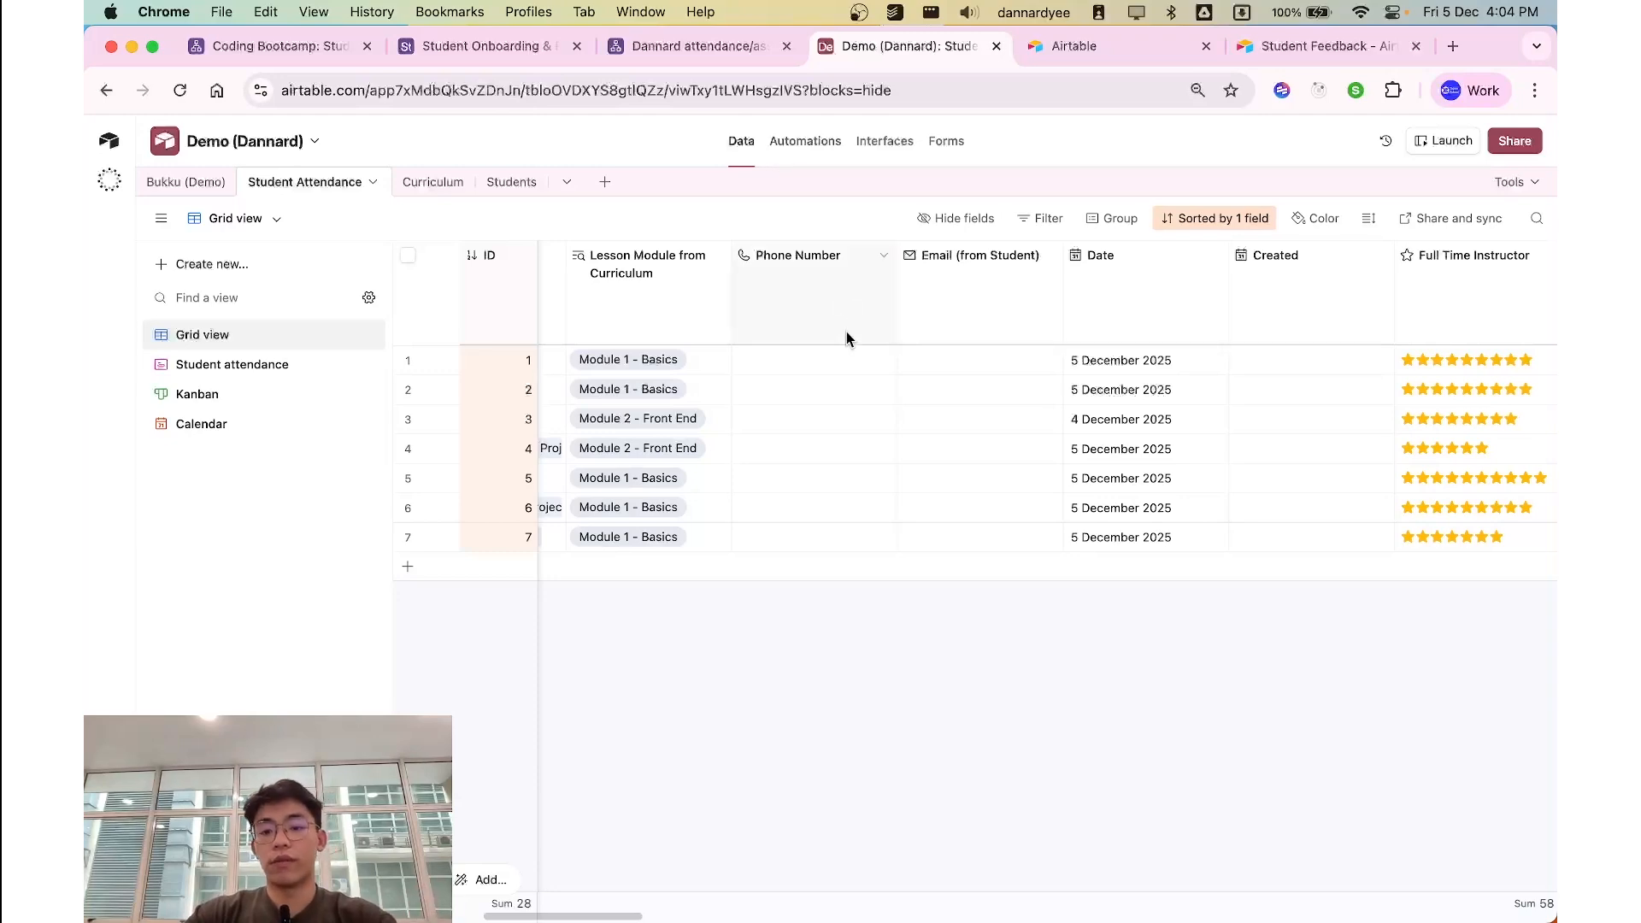
pyautogui.hscroll(-5, 940, 556)
pyautogui.hscroll(15, 1026, 615)
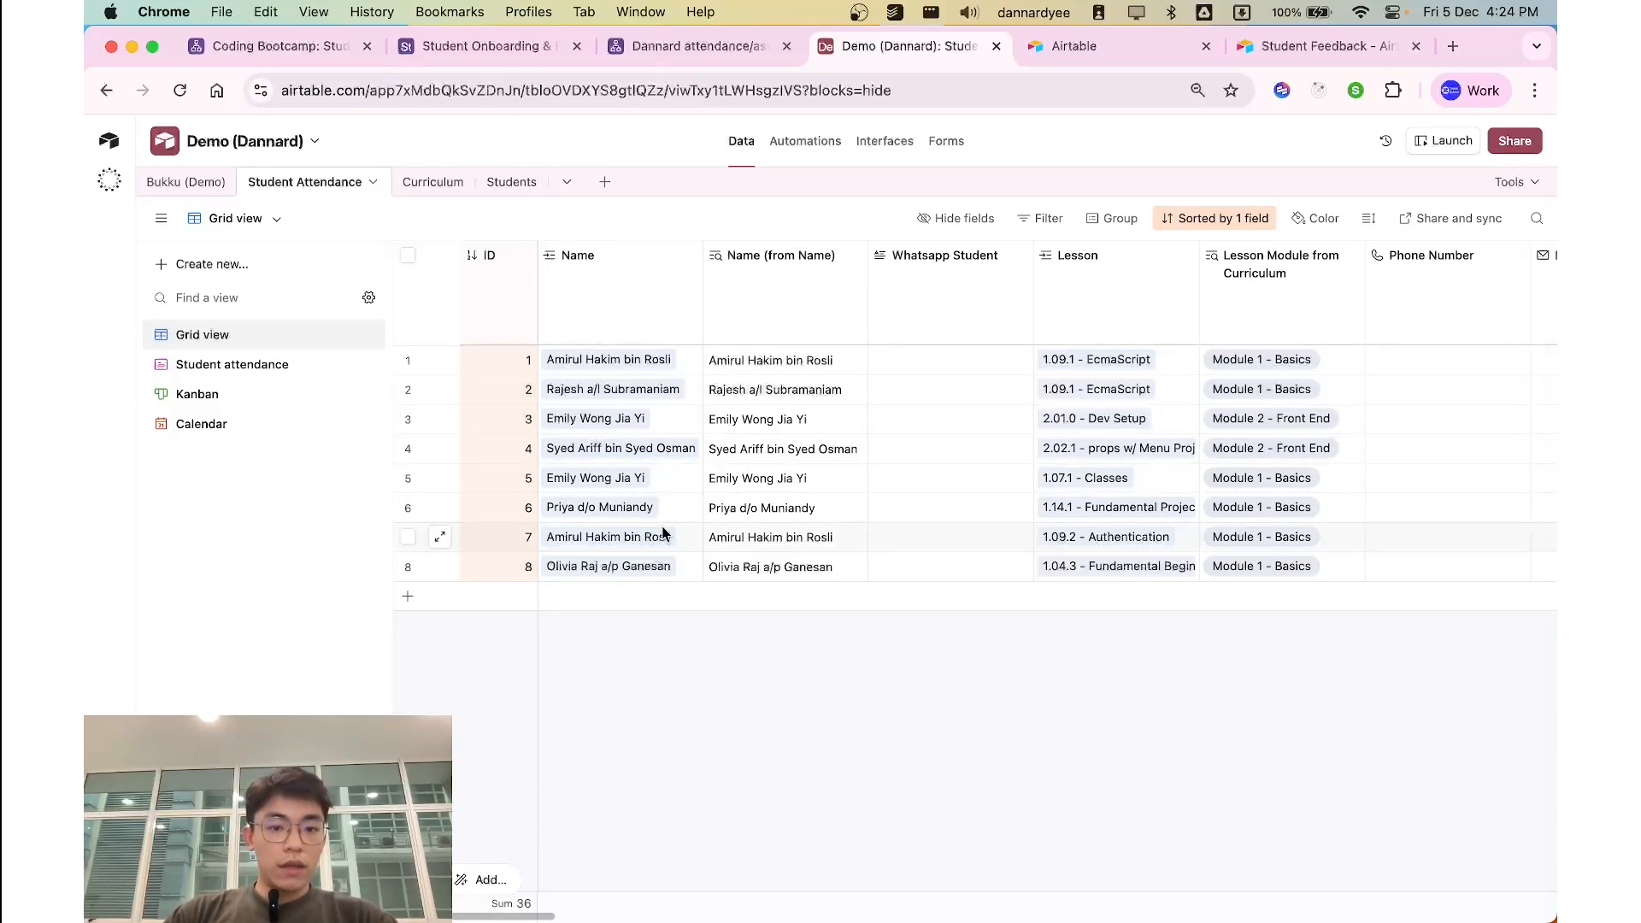
# Step: Create a new blank table with the default table name and narrow its Name column
pyautogui.click(605, 182)
pyautogui.click(639, 246)
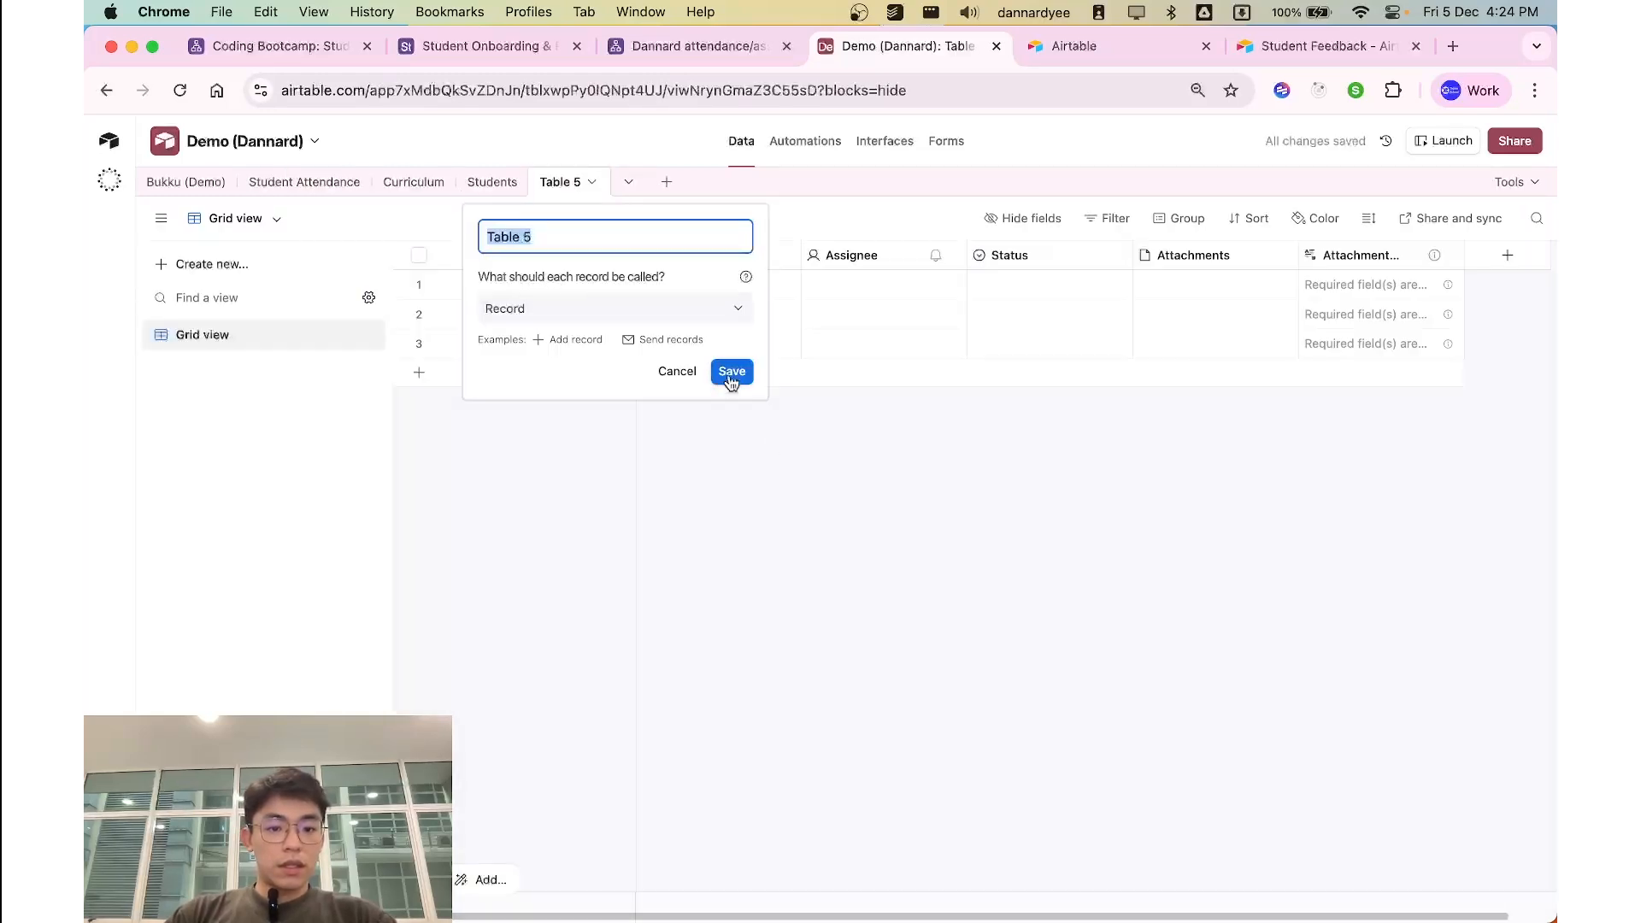
pyautogui.click(730, 371)
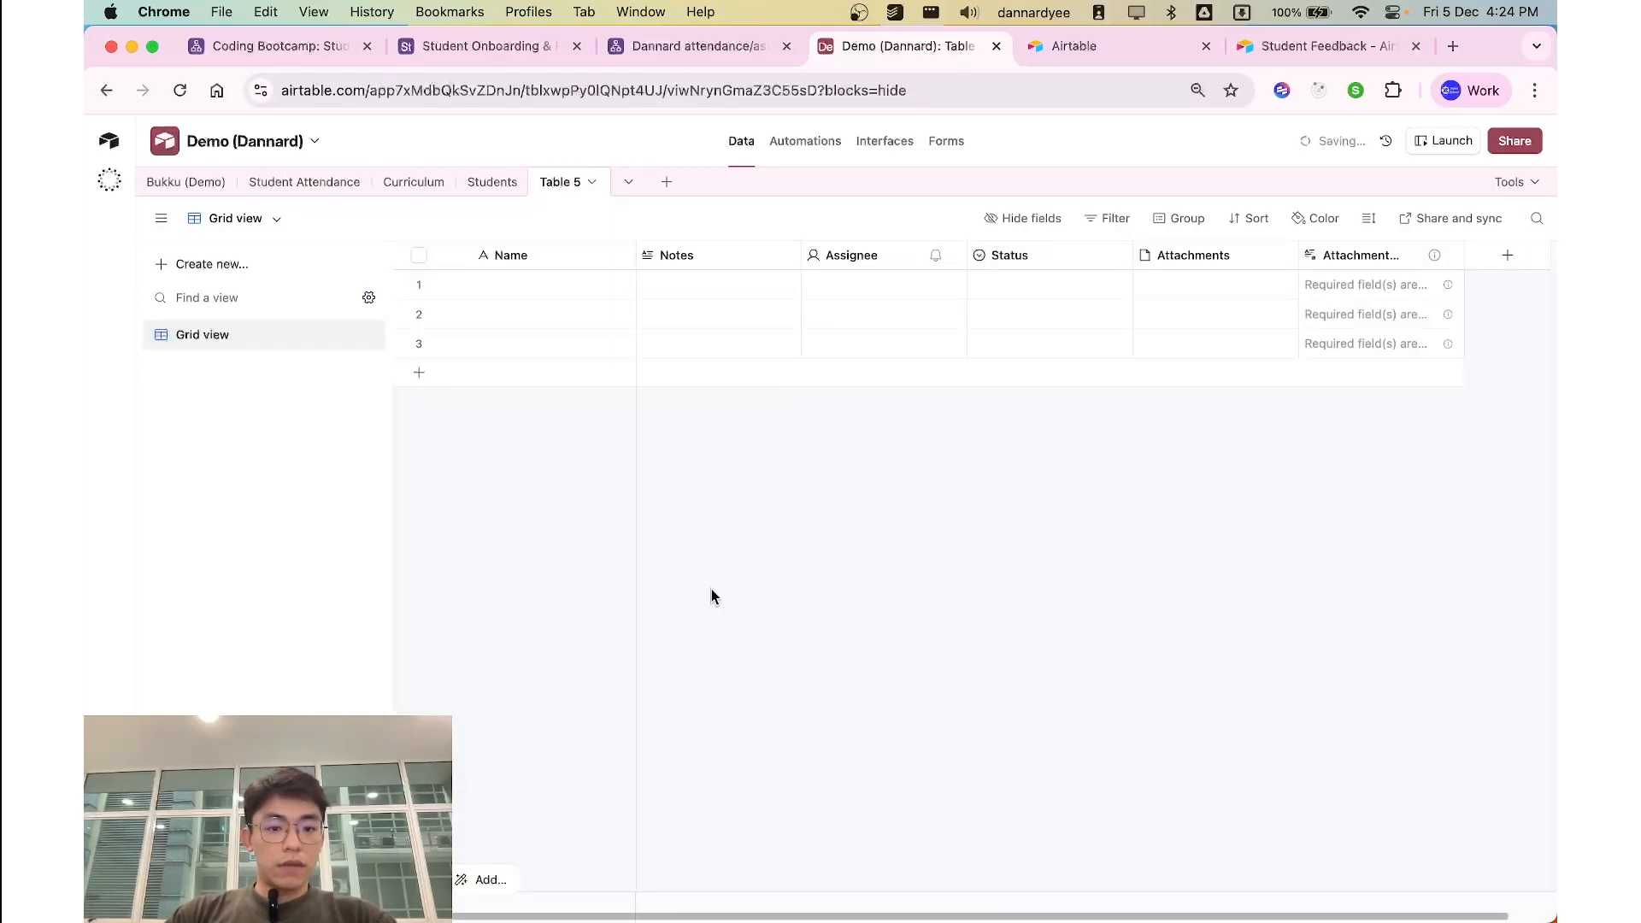
pyautogui.moveTo(633, 251); pyautogui.dragTo(569, 255)
pyautogui.click(557, 255)
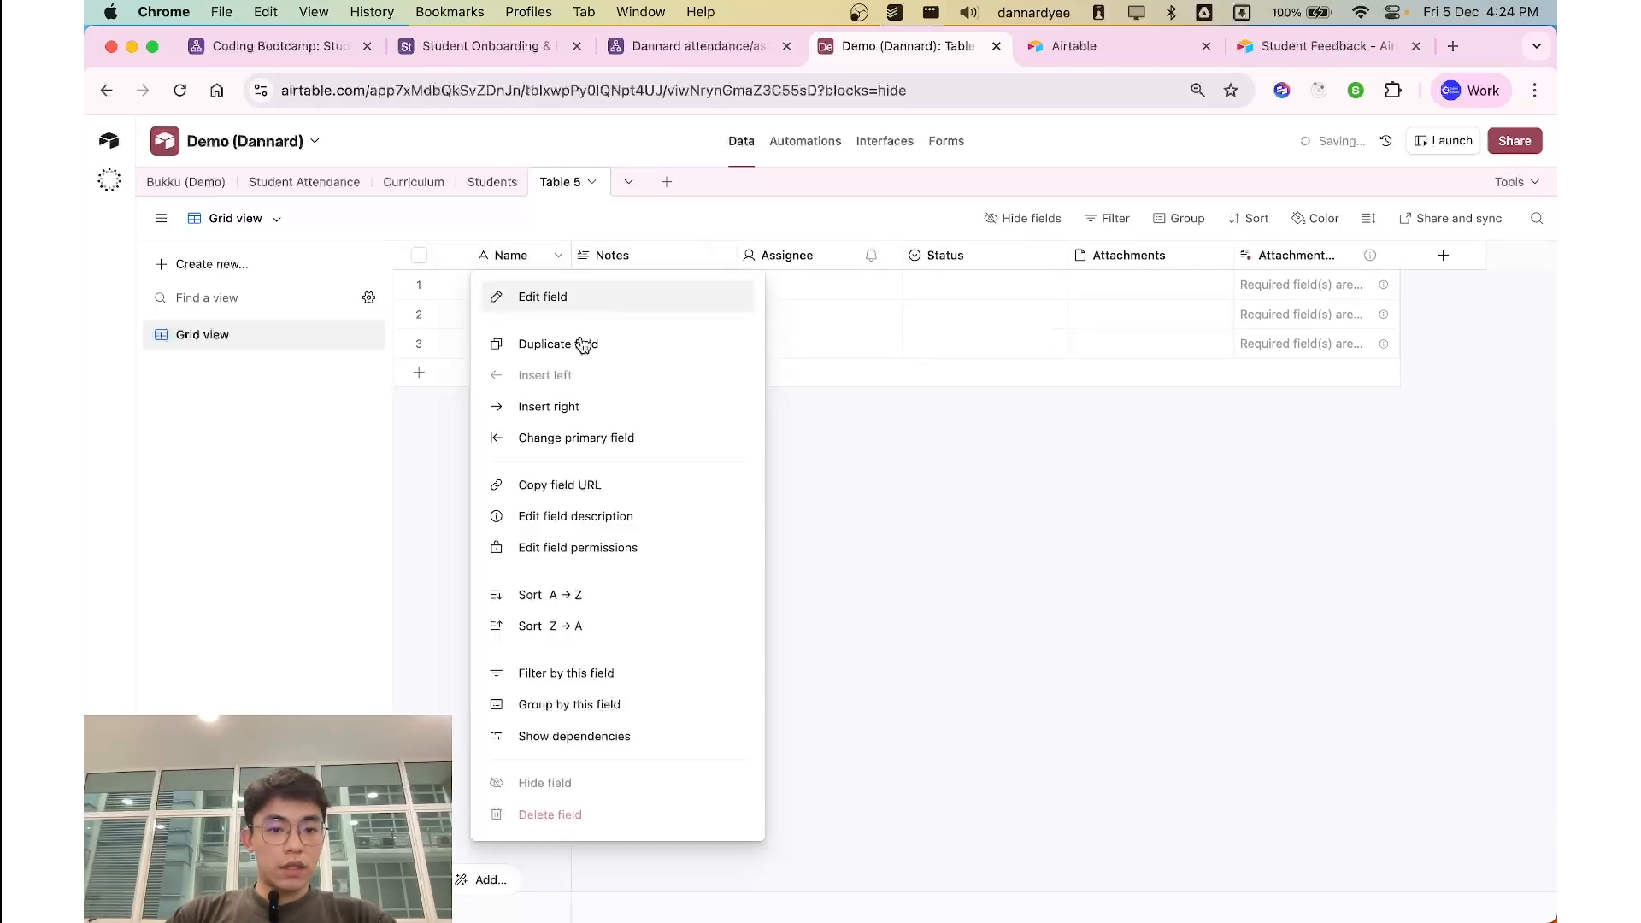
pyautogui.click(545, 300)
pyautogui.click(605, 400)
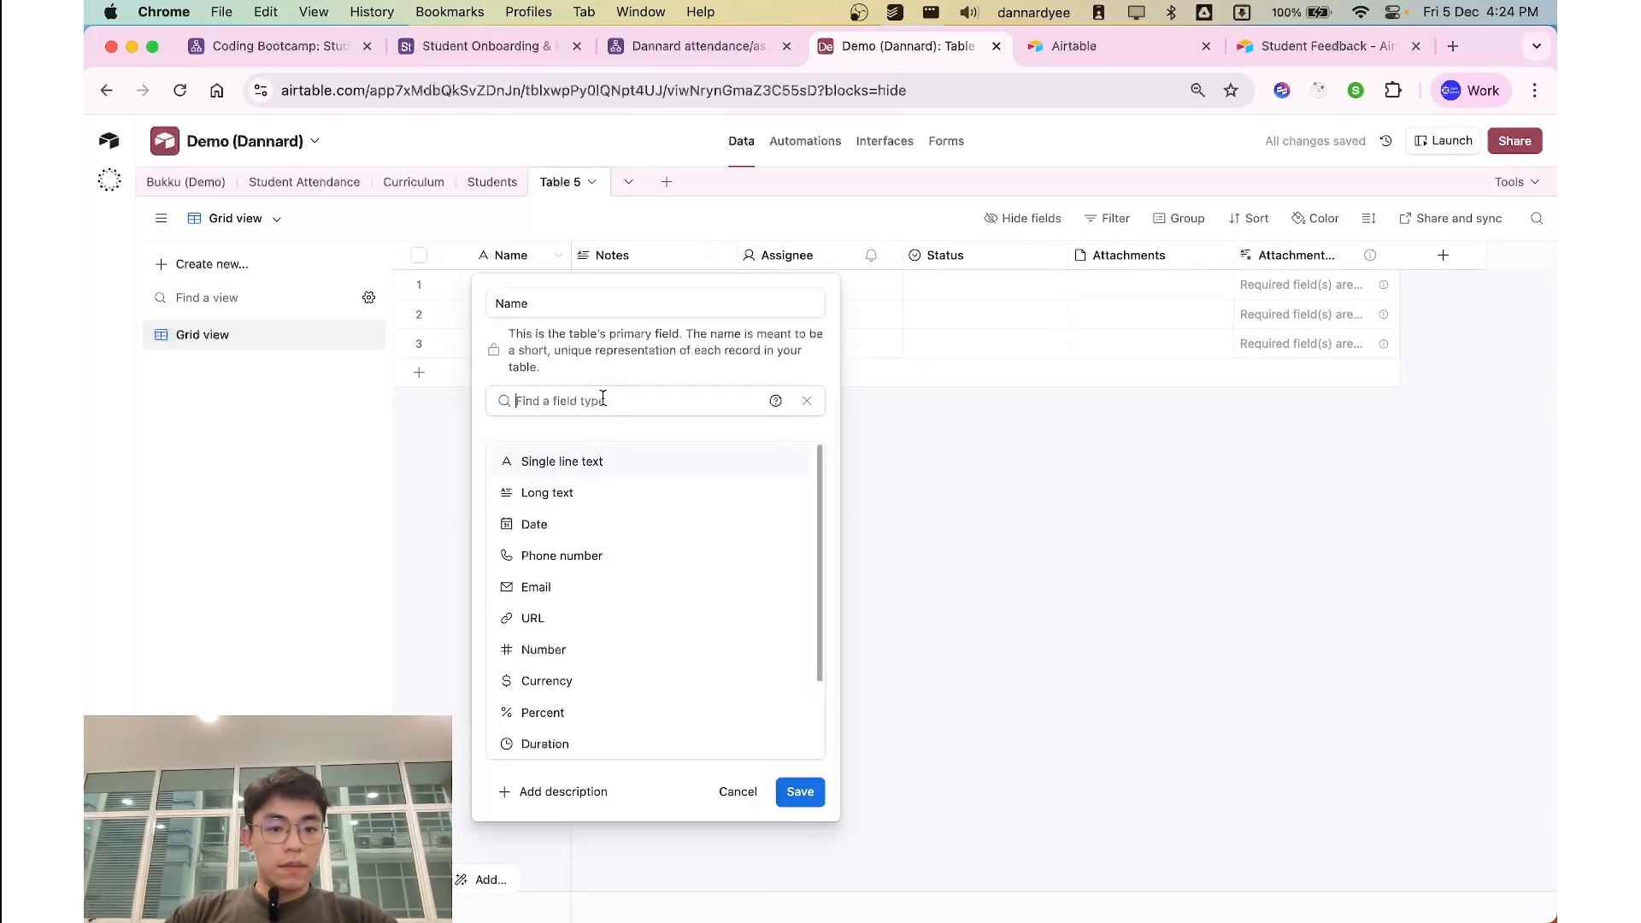
pyautogui.click(879, 538)
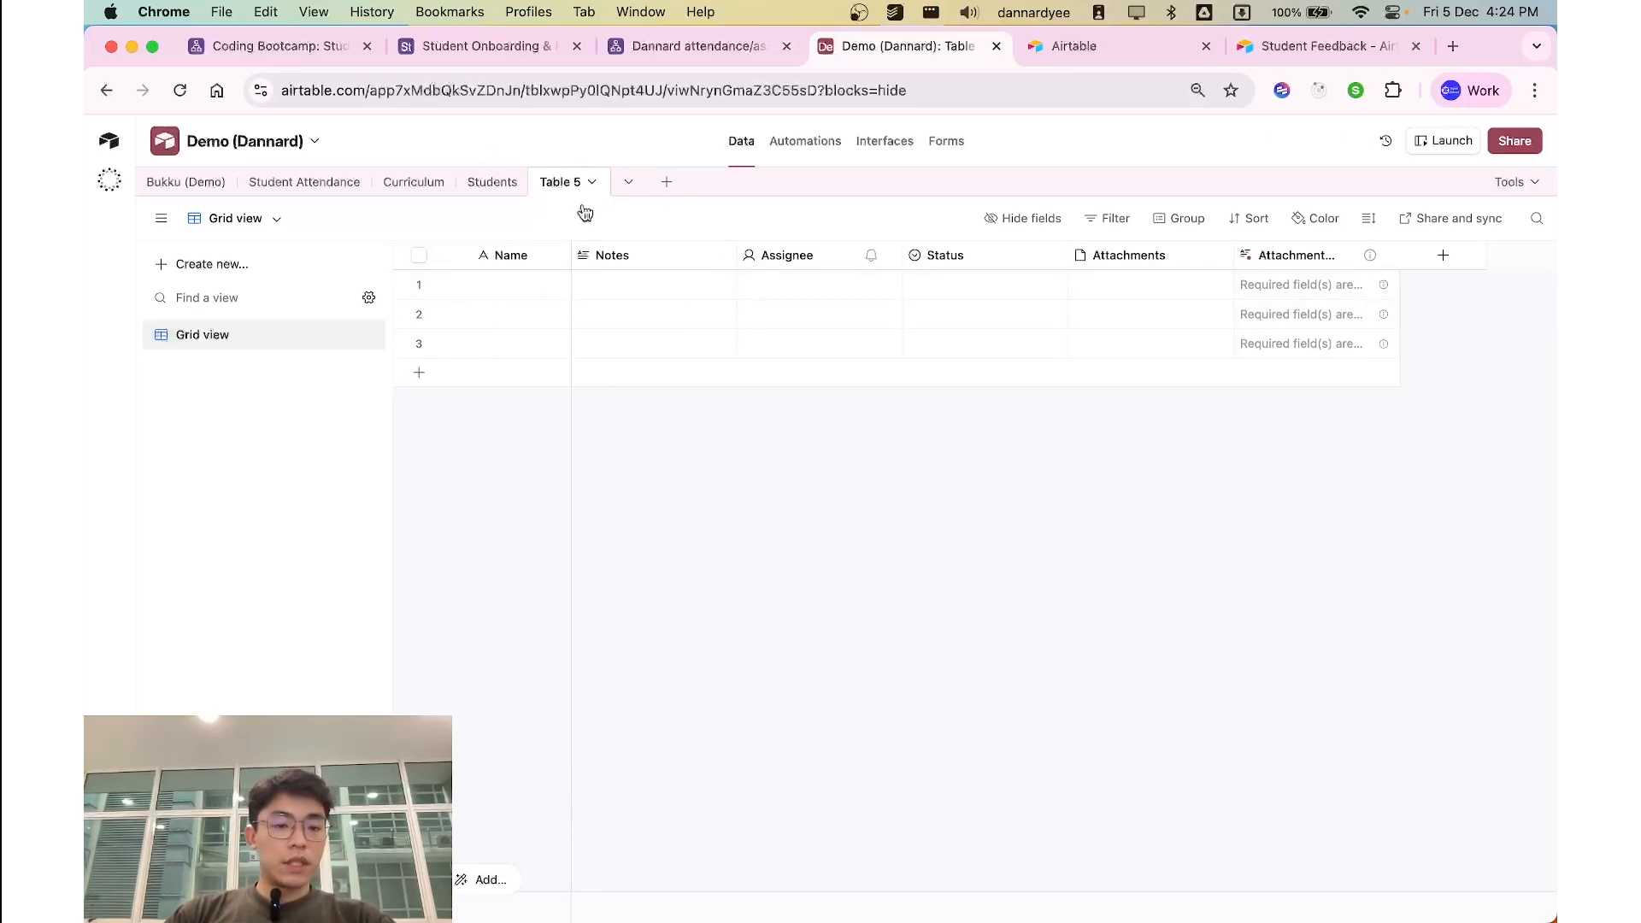
# Step: Turn the new table's primary Name field into an Autonumber field named Number, and narrow its column slightly
pyautogui.click(557, 255)
pyautogui.click(574, 300)
pyautogui.click(602, 401)
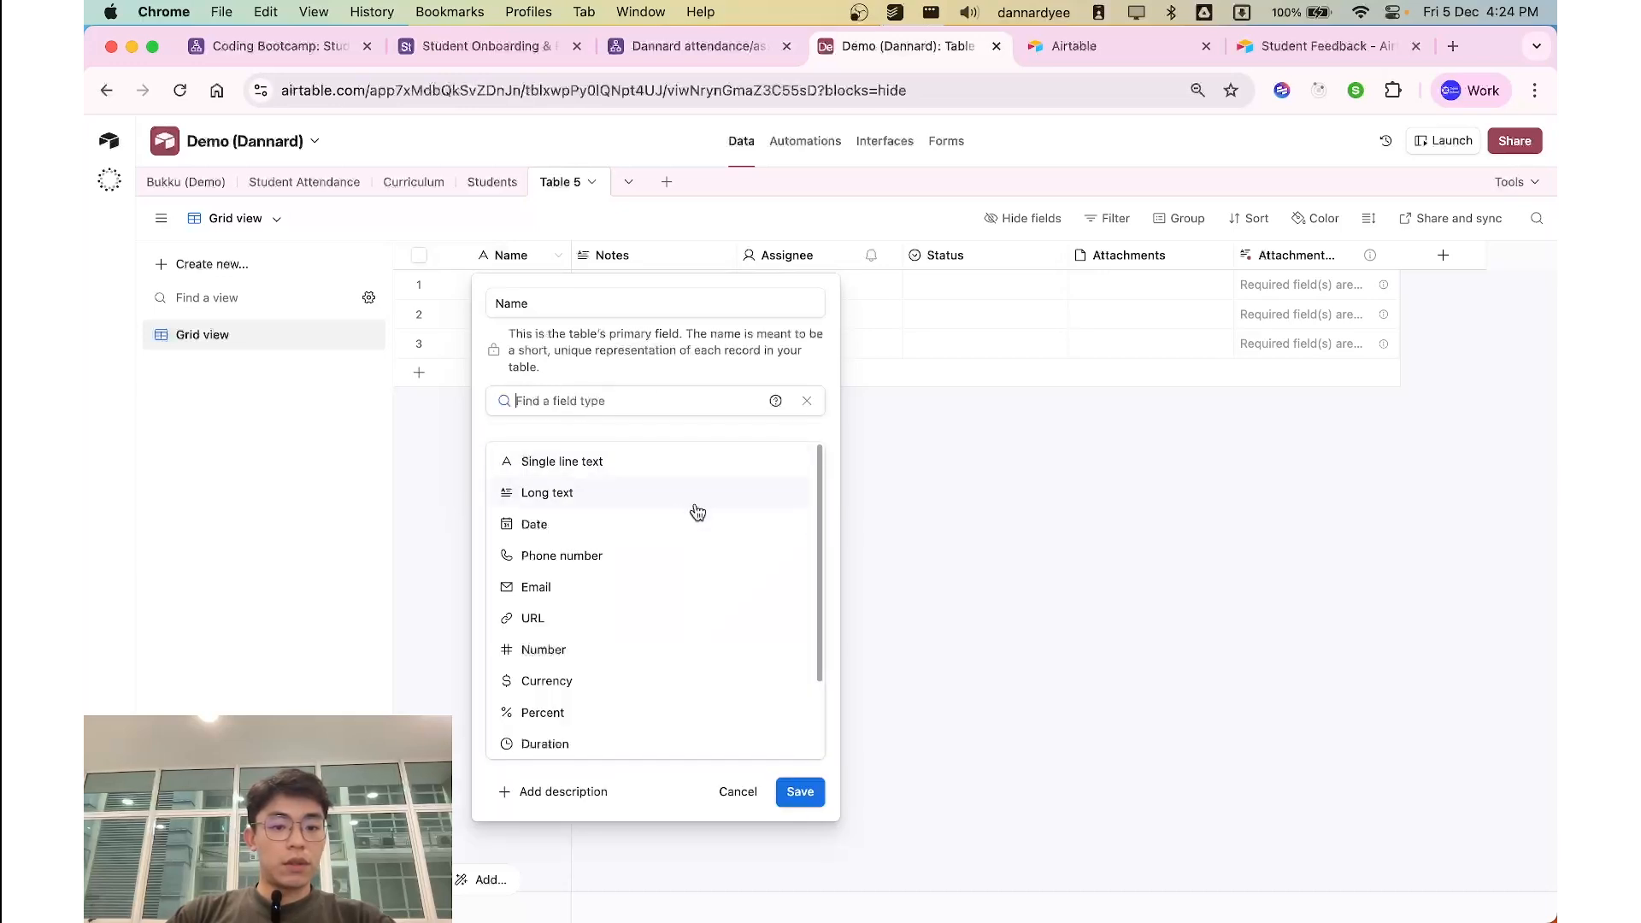
pyautogui.scroll(-3, 670, 579)
pyautogui.scroll(1, 619, 681)
pyautogui.click(575, 731)
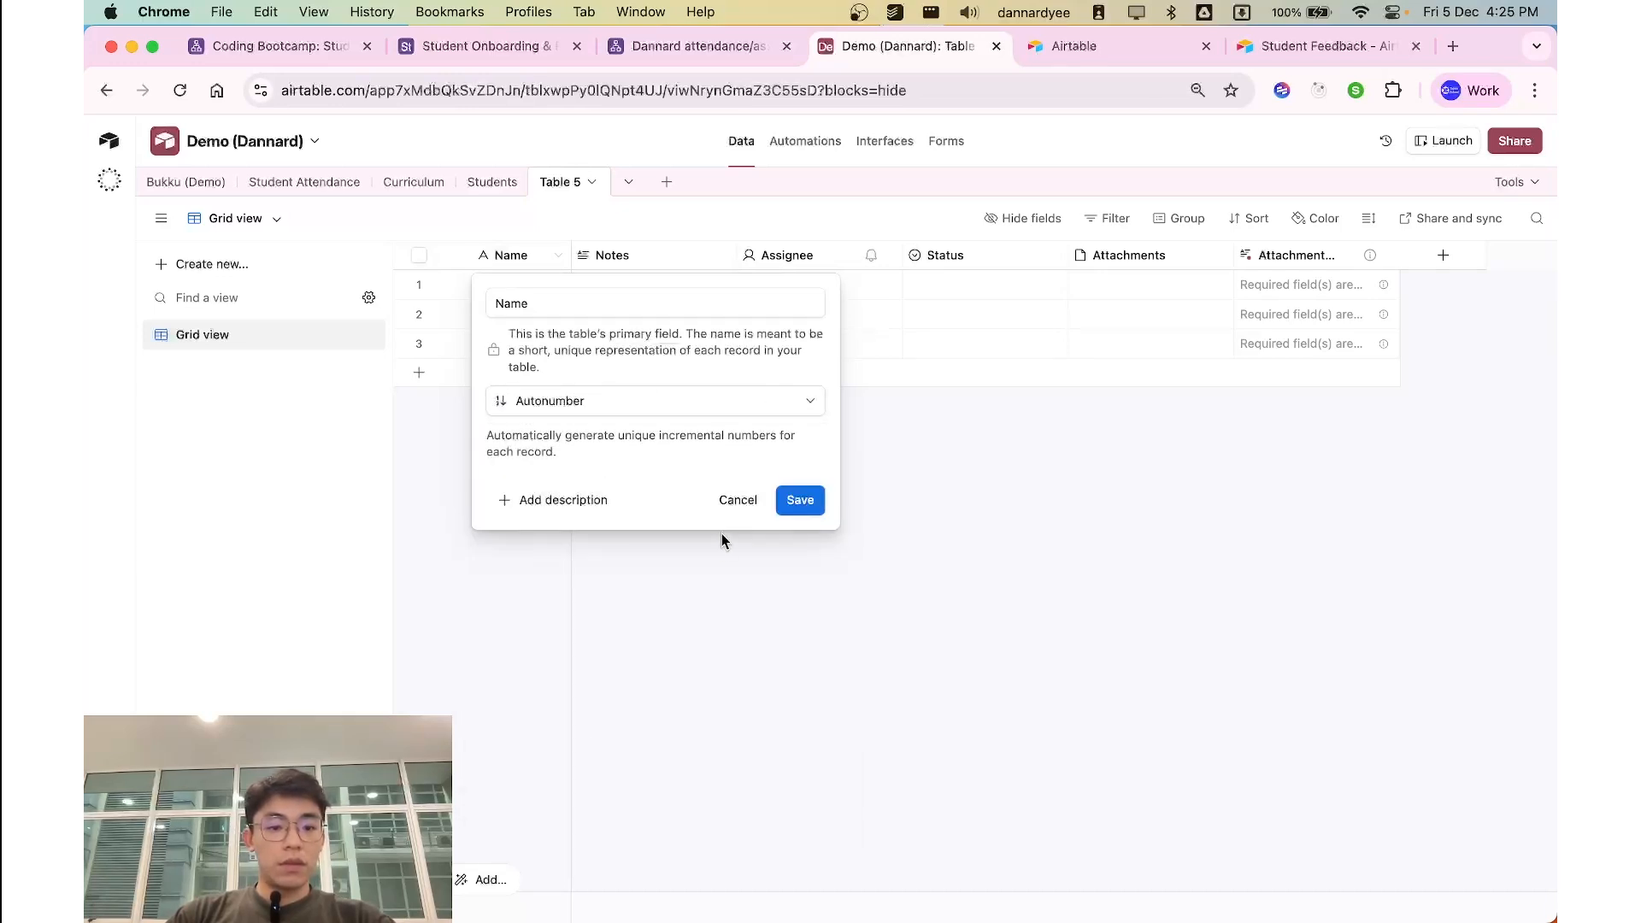
pyautogui.doubleClick(600, 306)
pyautogui.write('Number')
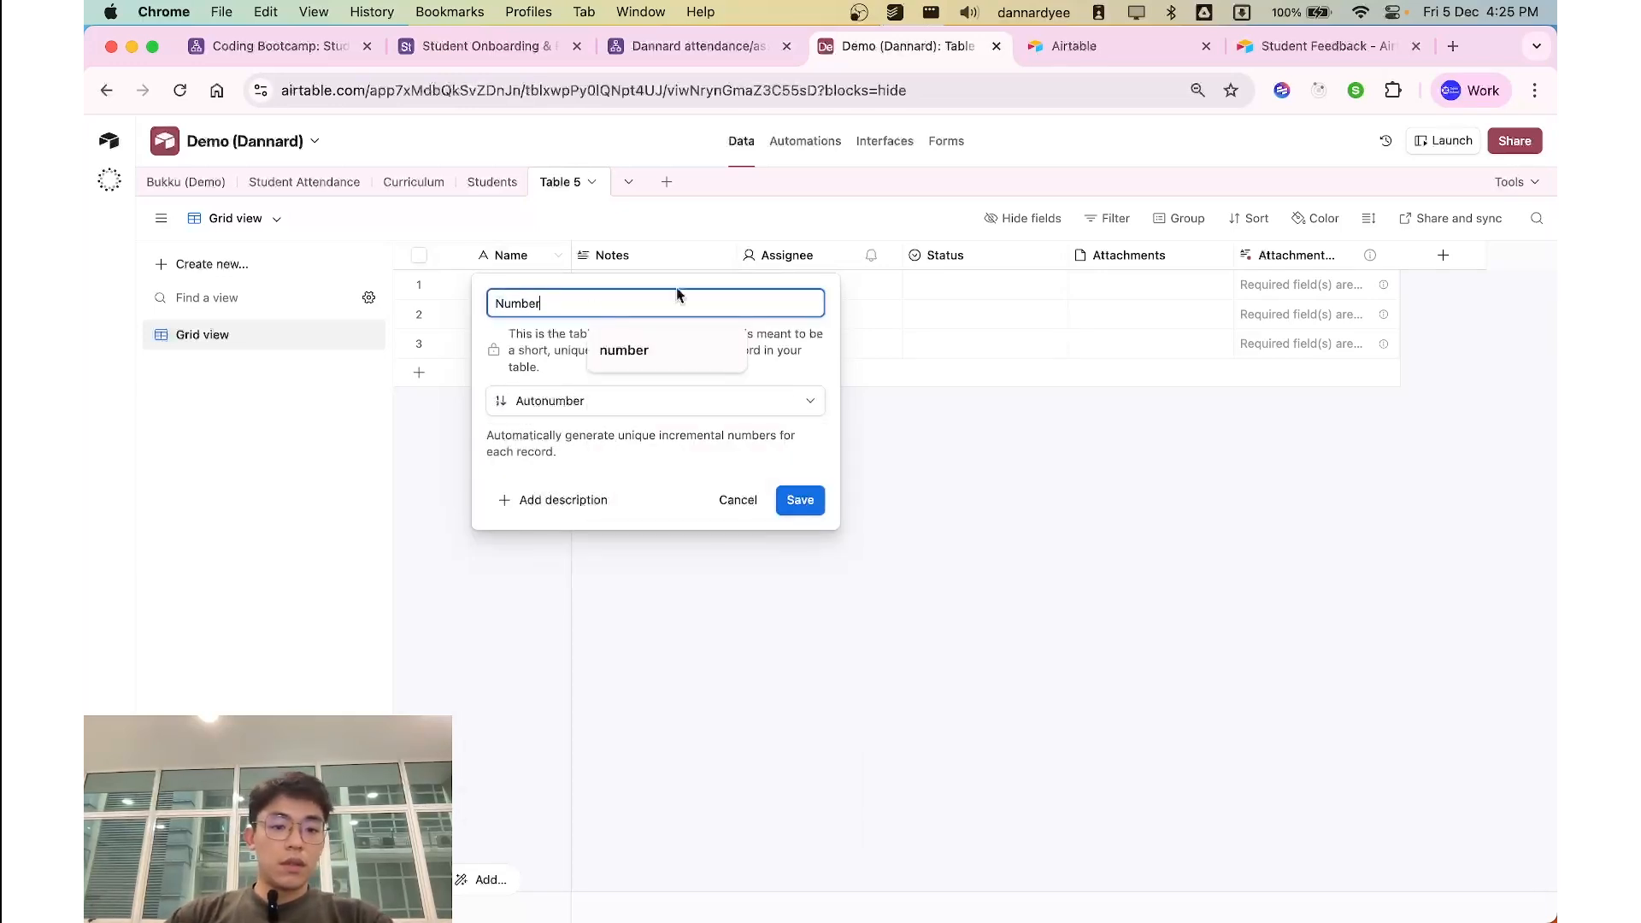
pyautogui.click(800, 500)
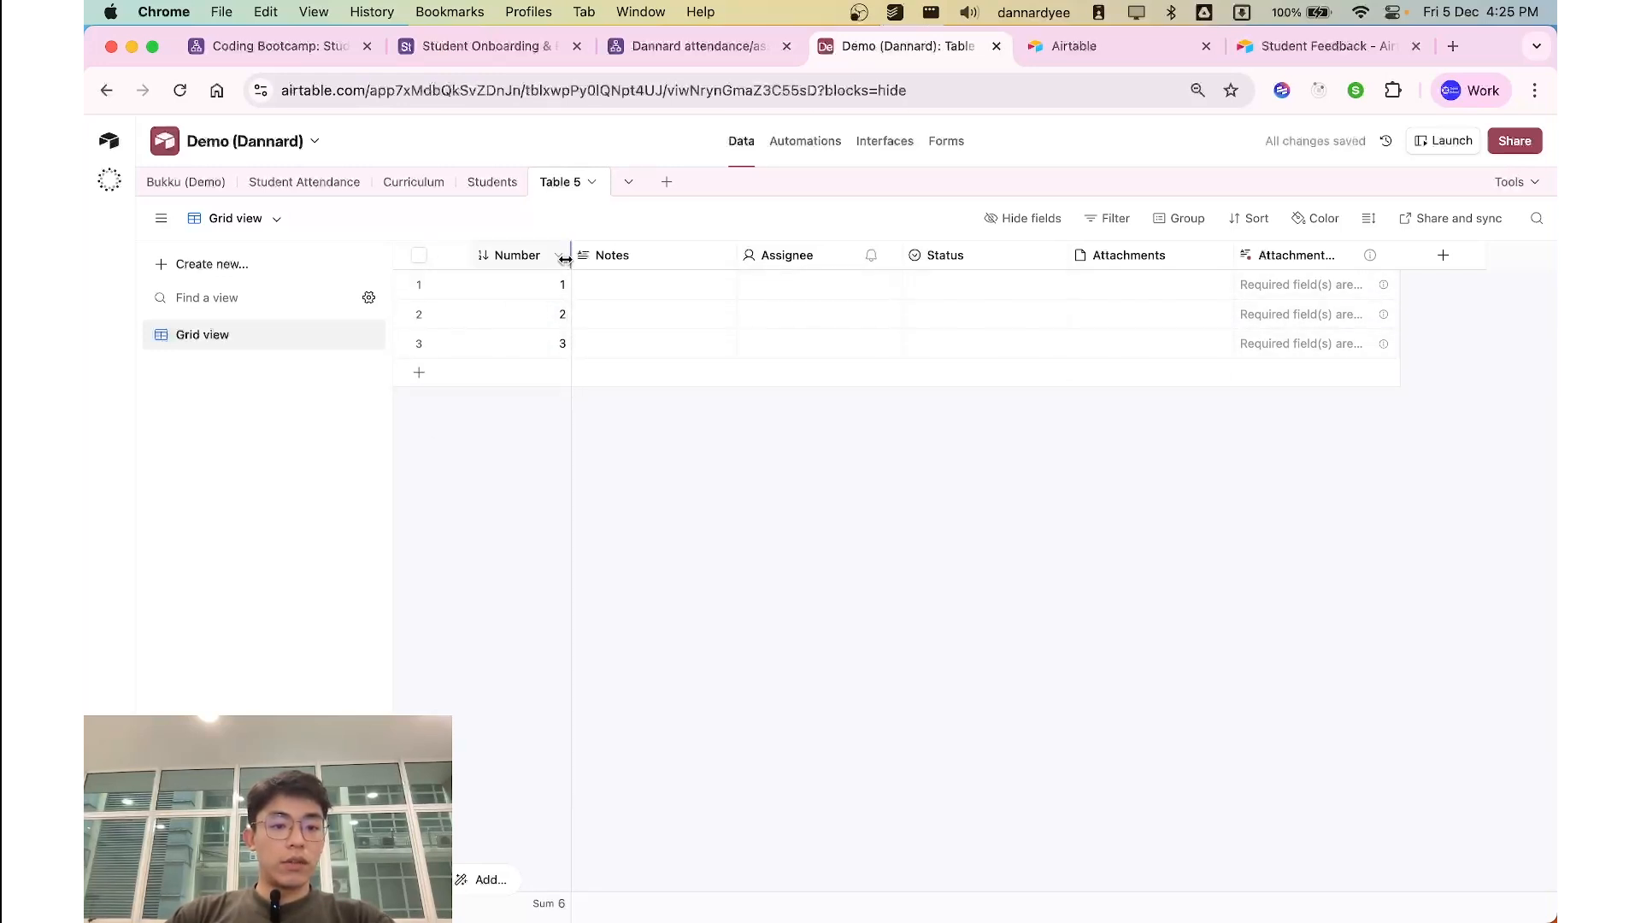
pyautogui.moveTo(570, 255)
pyautogui.mouseDown()
pyautogui.moveTo(545, 255)
pyautogui.moveTo(565, 255)
pyautogui.mouseUp()
# Step: Convert the Notes field into a link to the Students table, keeping linking to multiple records allowed
pyautogui.click(718, 255)
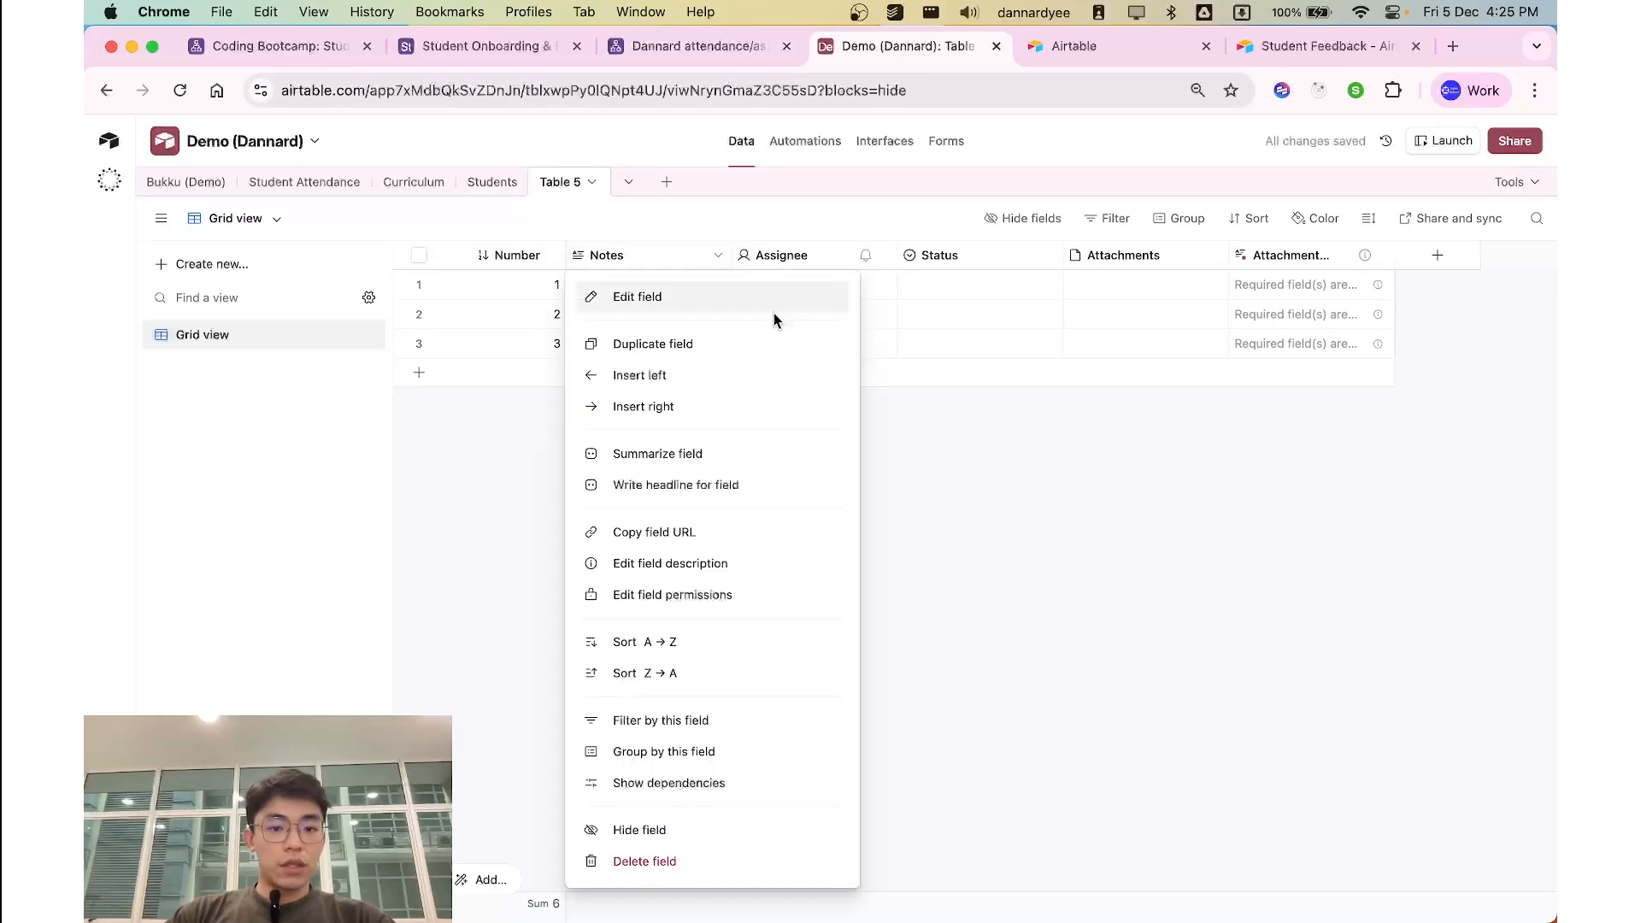
pyautogui.click(673, 298)
pyautogui.click(683, 346)
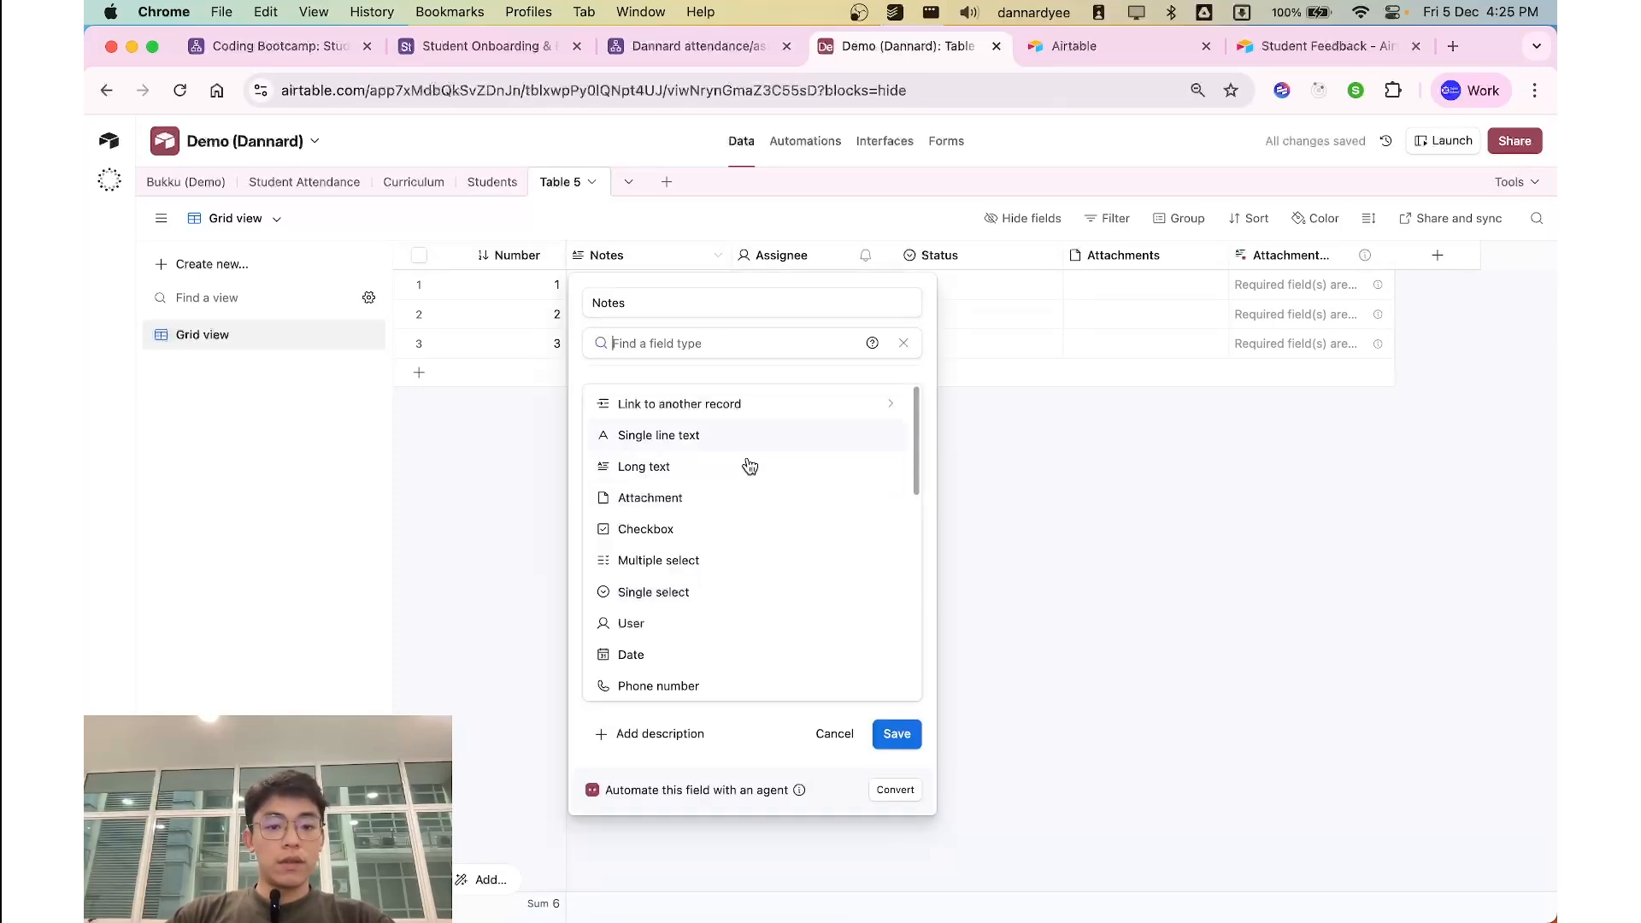
pyautogui.click(612, 406)
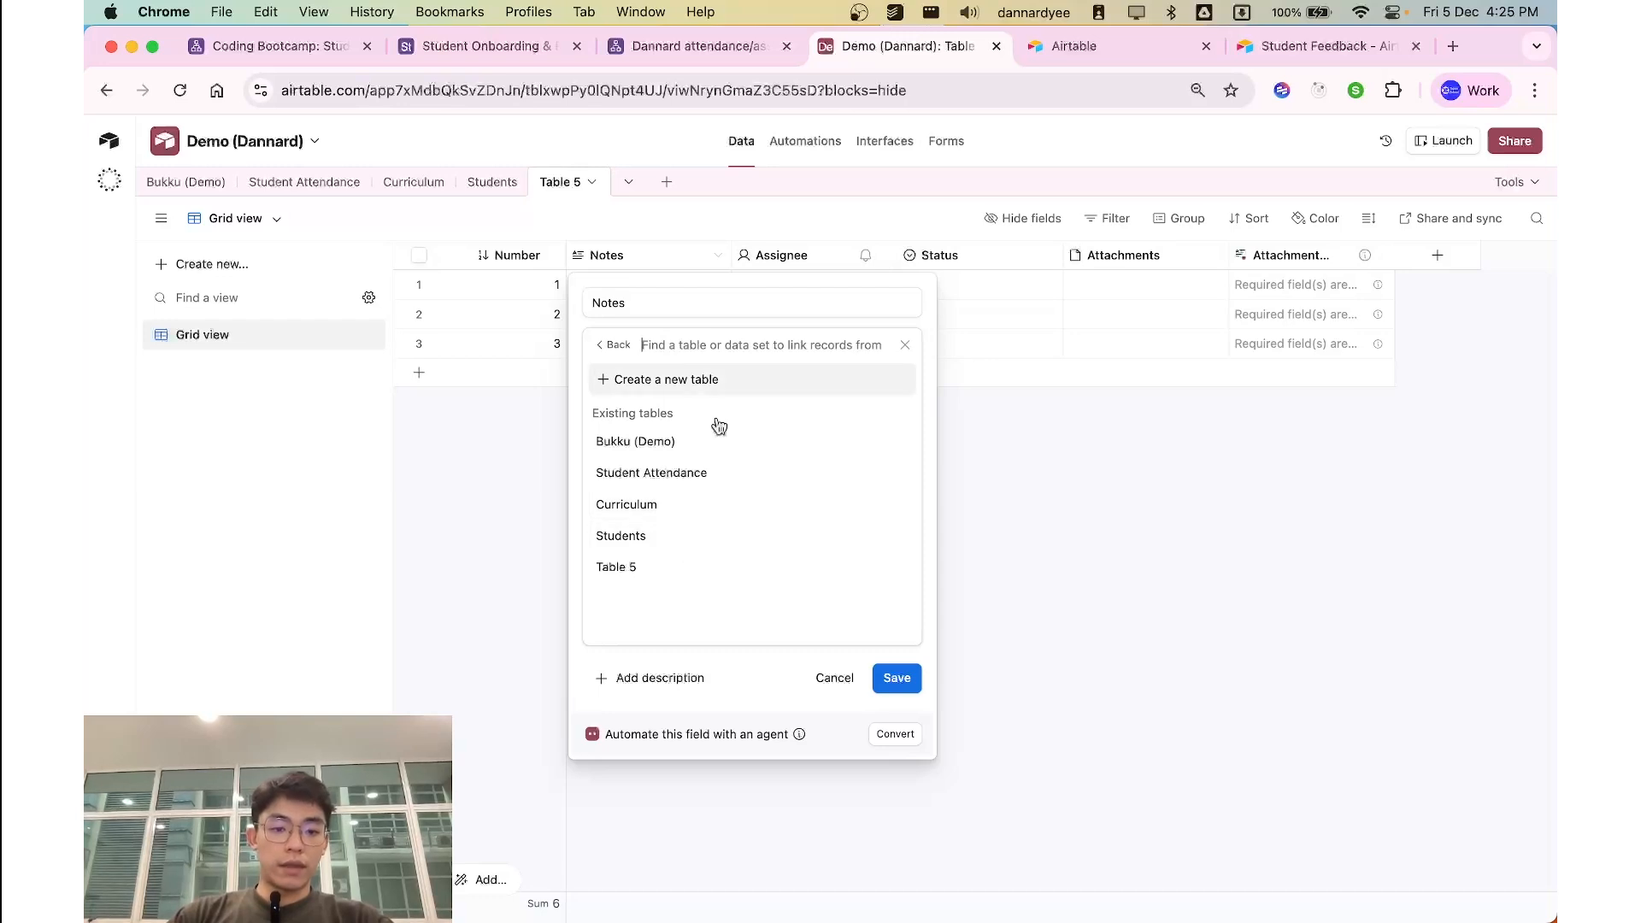
pyautogui.click(681, 536)
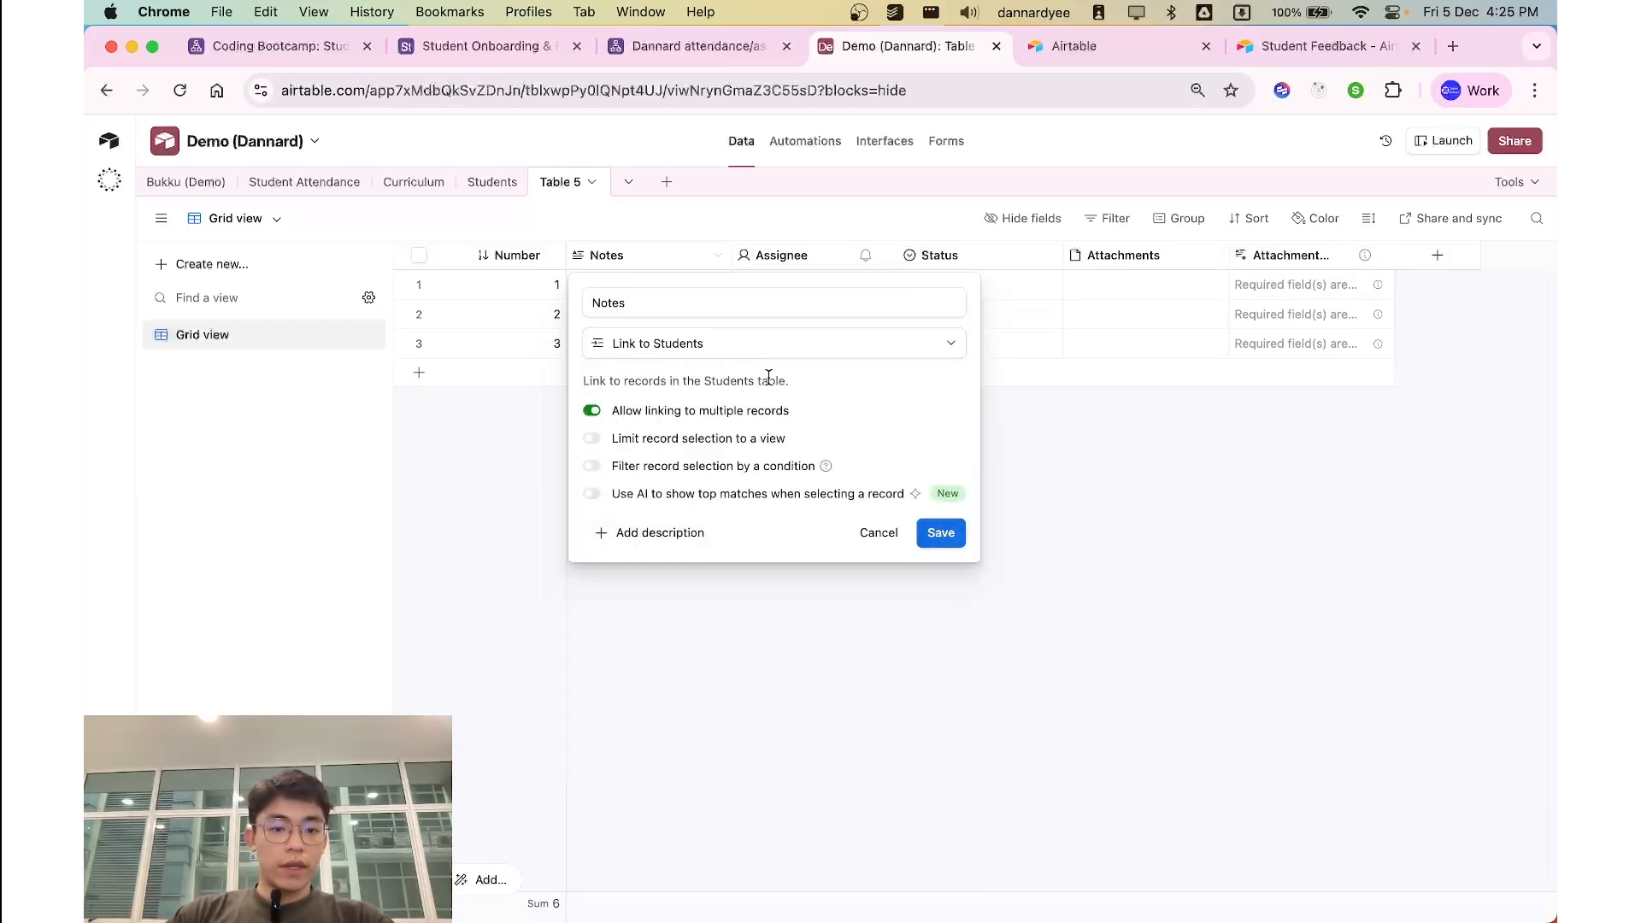
pyautogui.moveTo(593, 381); pyautogui.dragTo(693, 395)
pyautogui.click(711, 388)
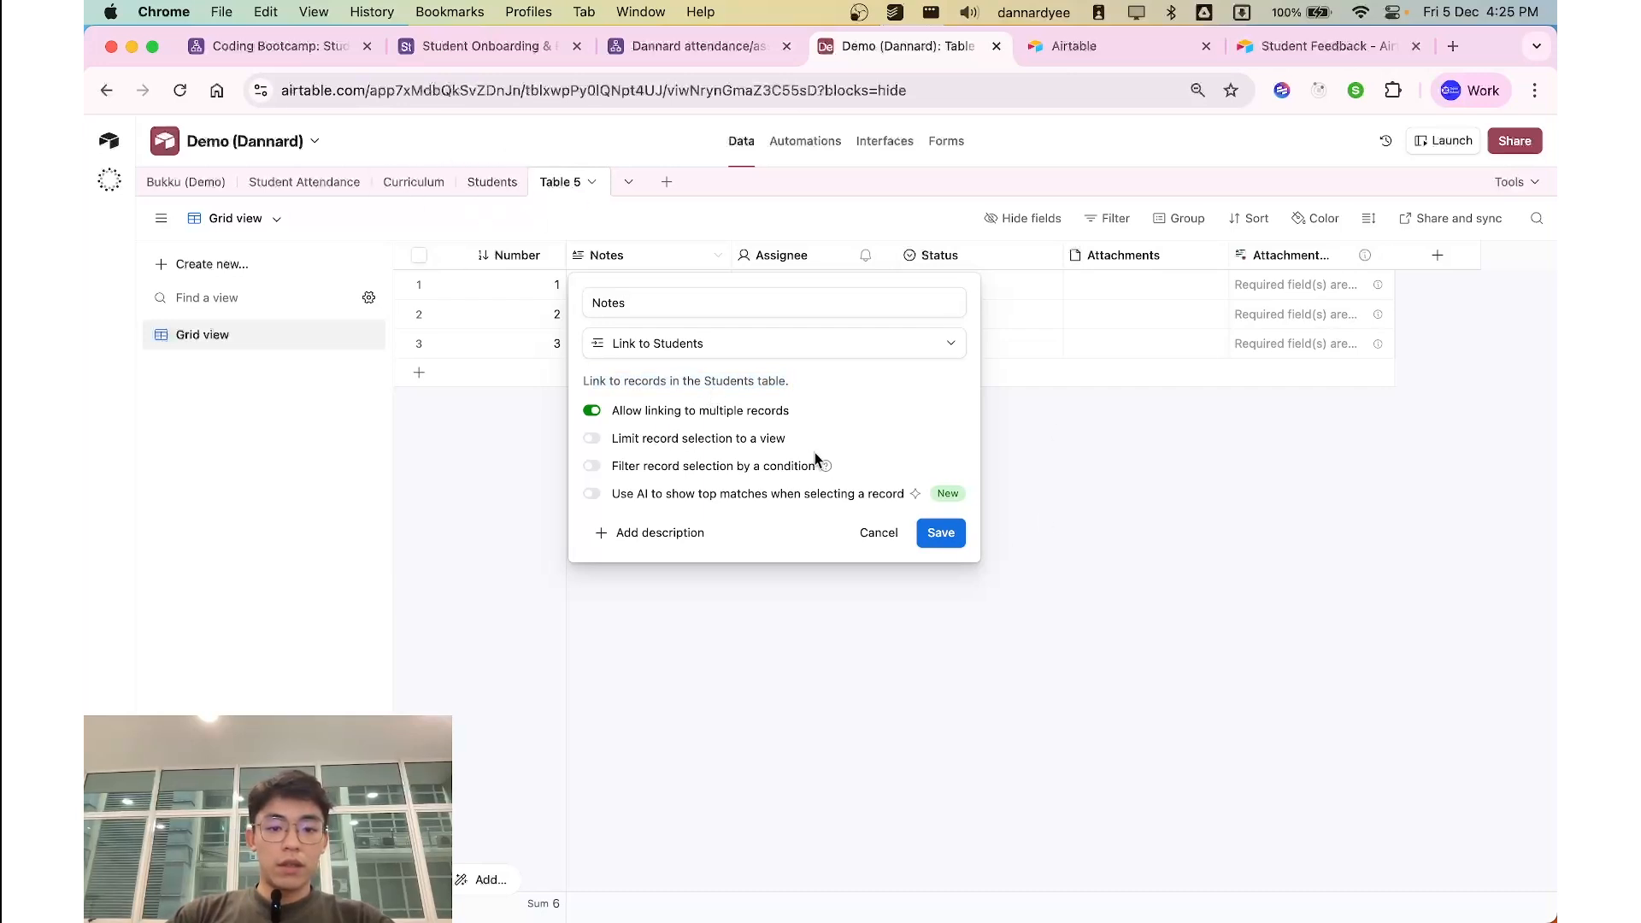
pyautogui.click(948, 536)
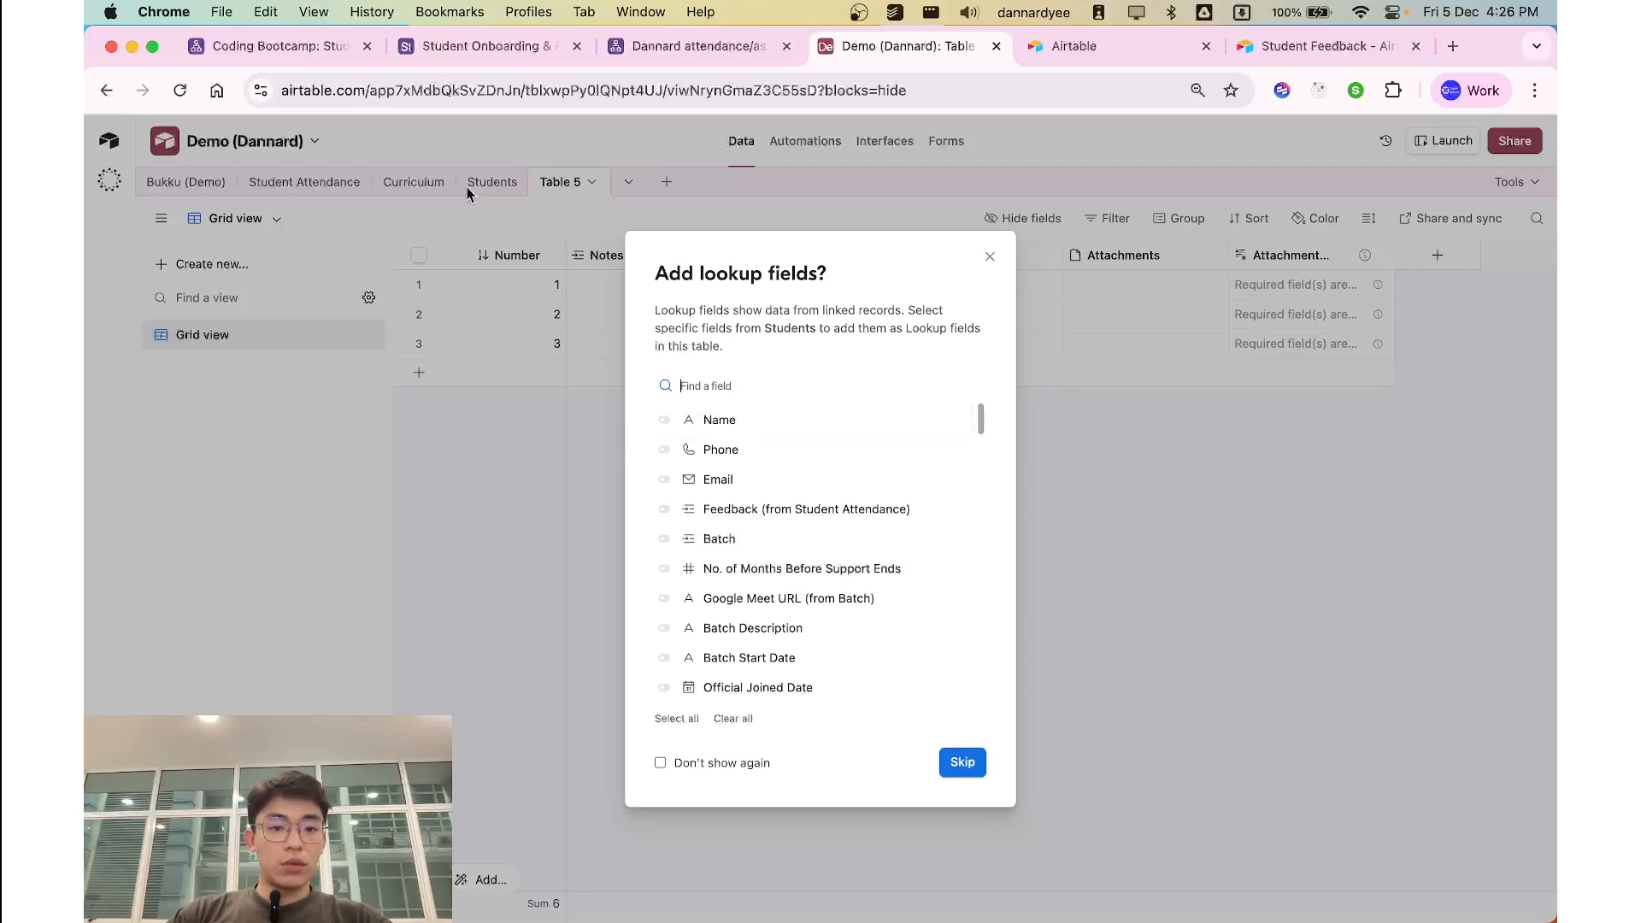
# Step: Add the Name, Phone and Email lookup fields from Students to the new table and select the Name (from Notes) column
pyautogui.click(671, 422)
pyautogui.click(698, 453)
pyautogui.click(699, 479)
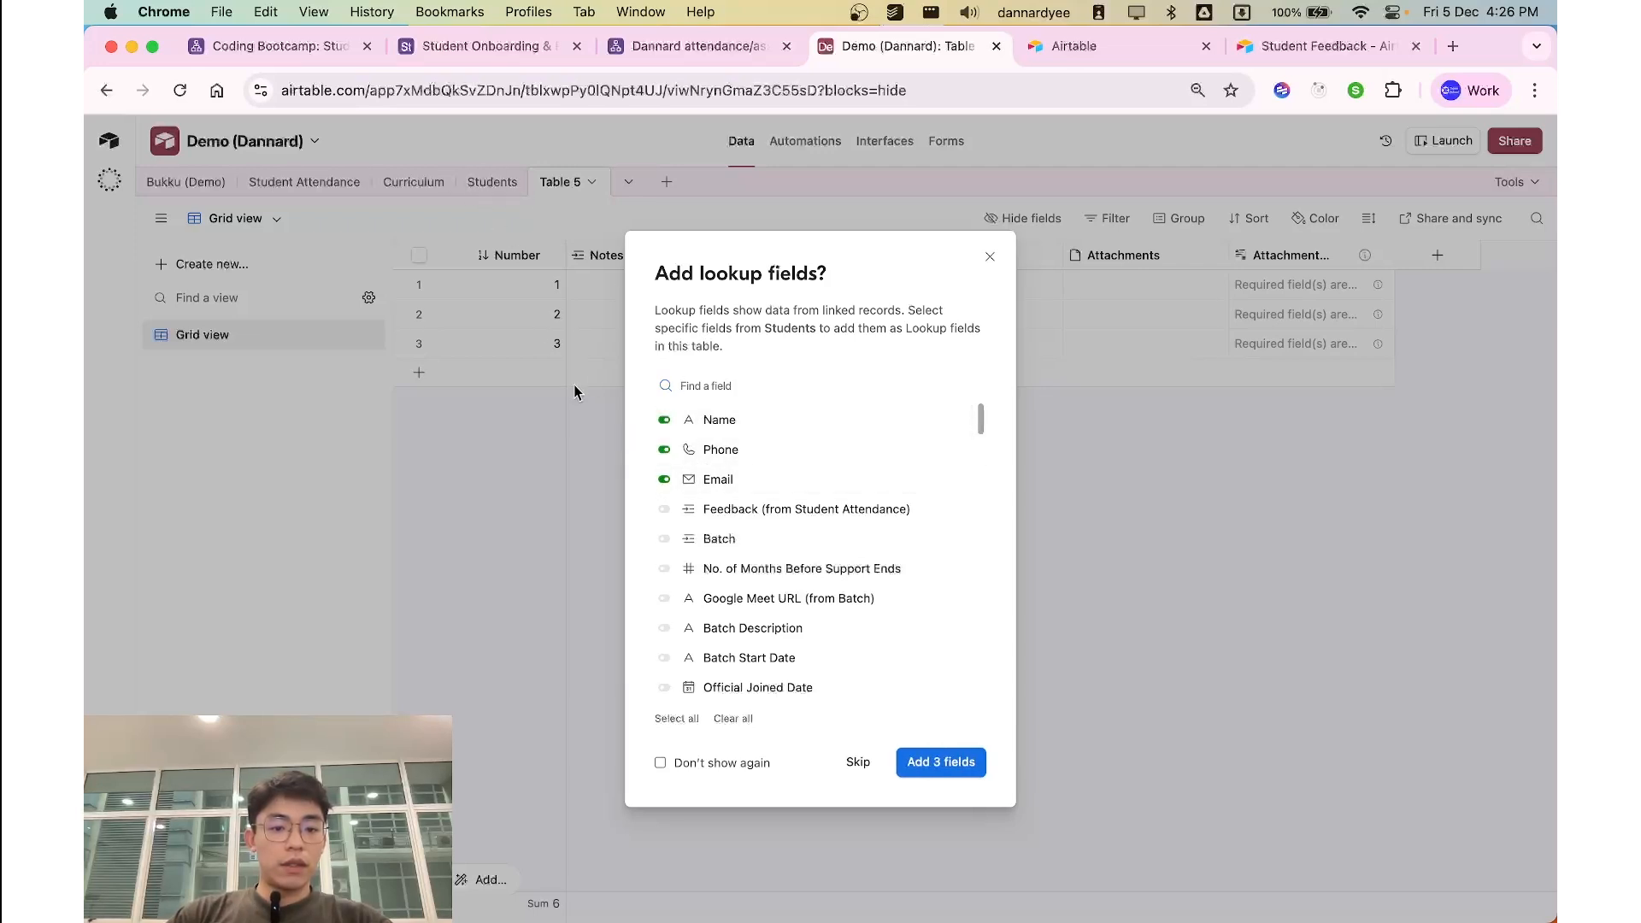
pyautogui.click(945, 761)
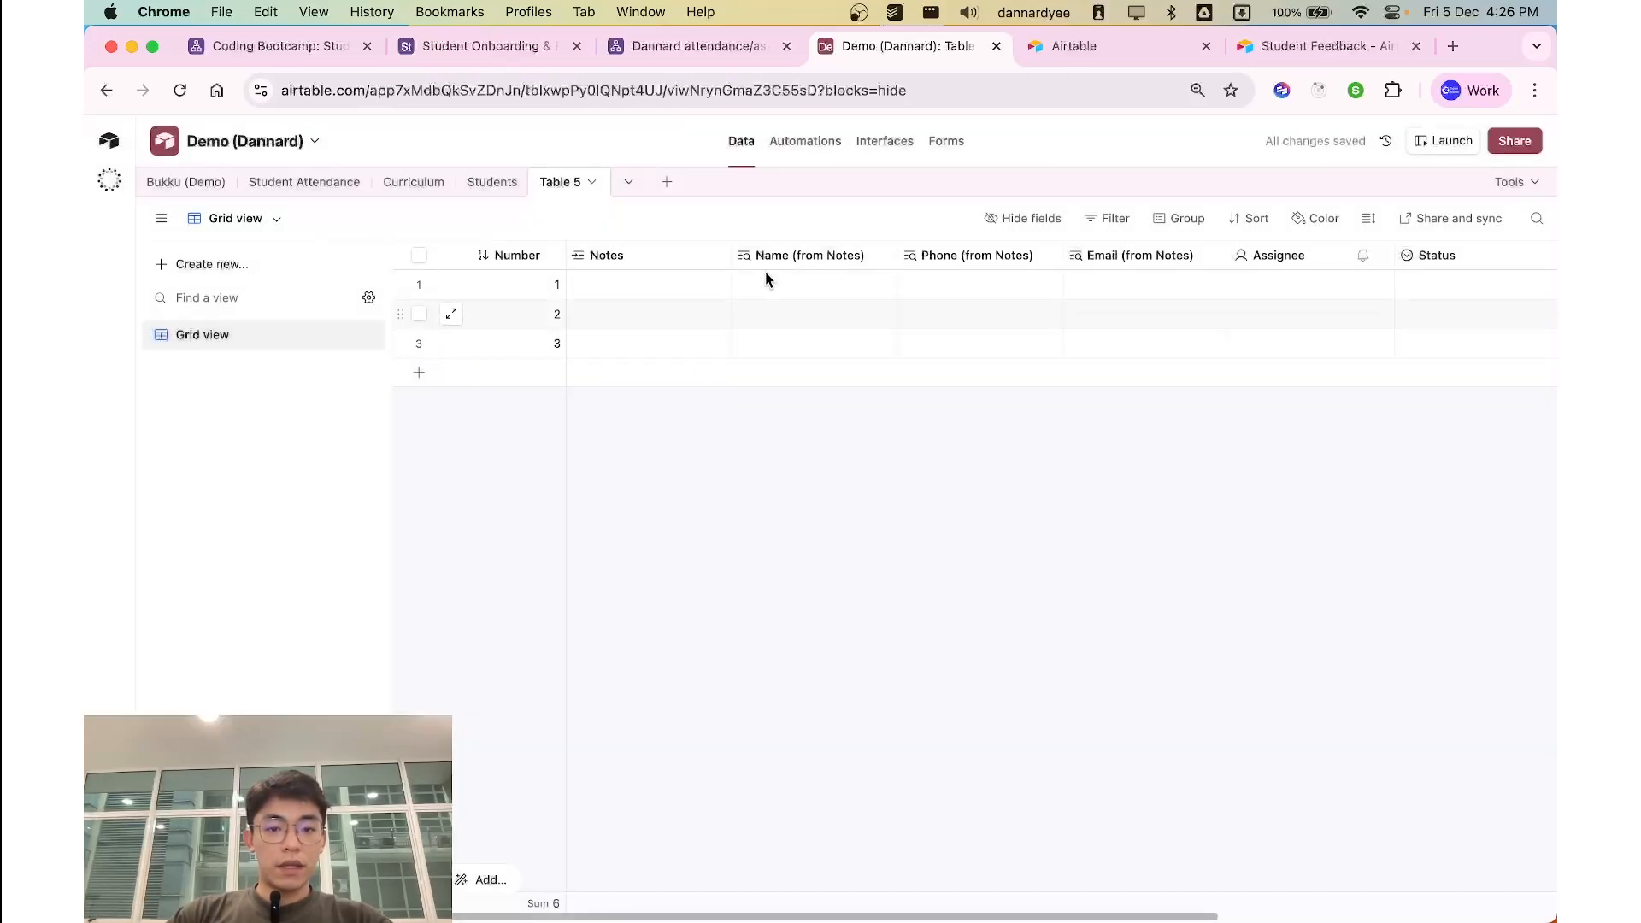
pyautogui.click(806, 256)
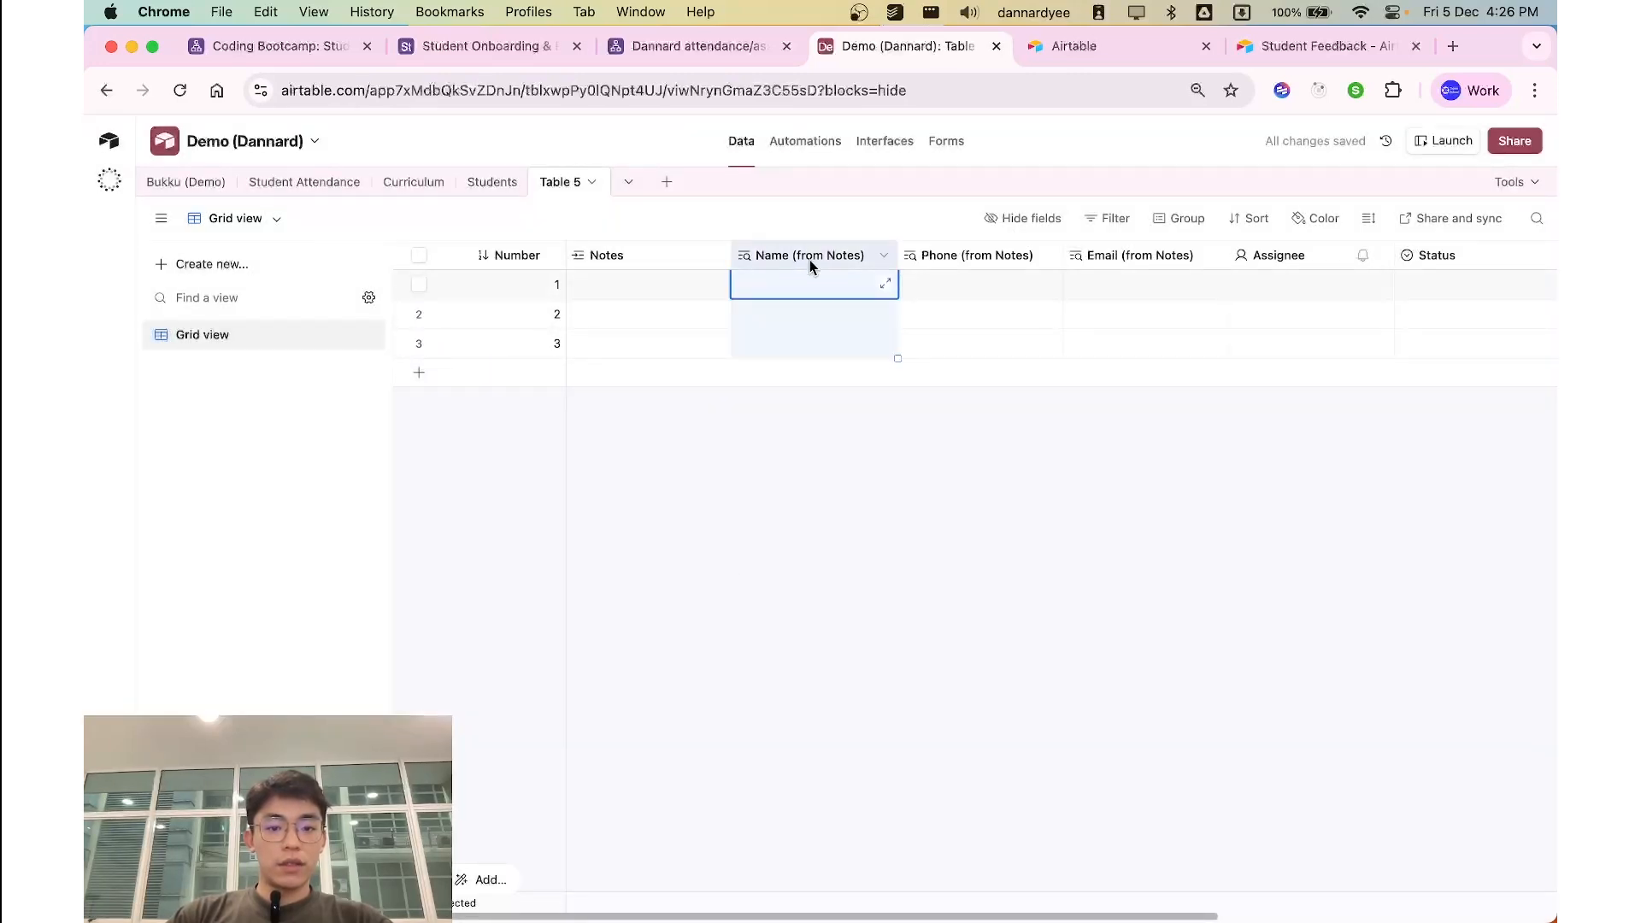
# Step: Rename the new table's Notes linked-record field as Student Name, keeping its link to Students
pyautogui.click(1130, 260)
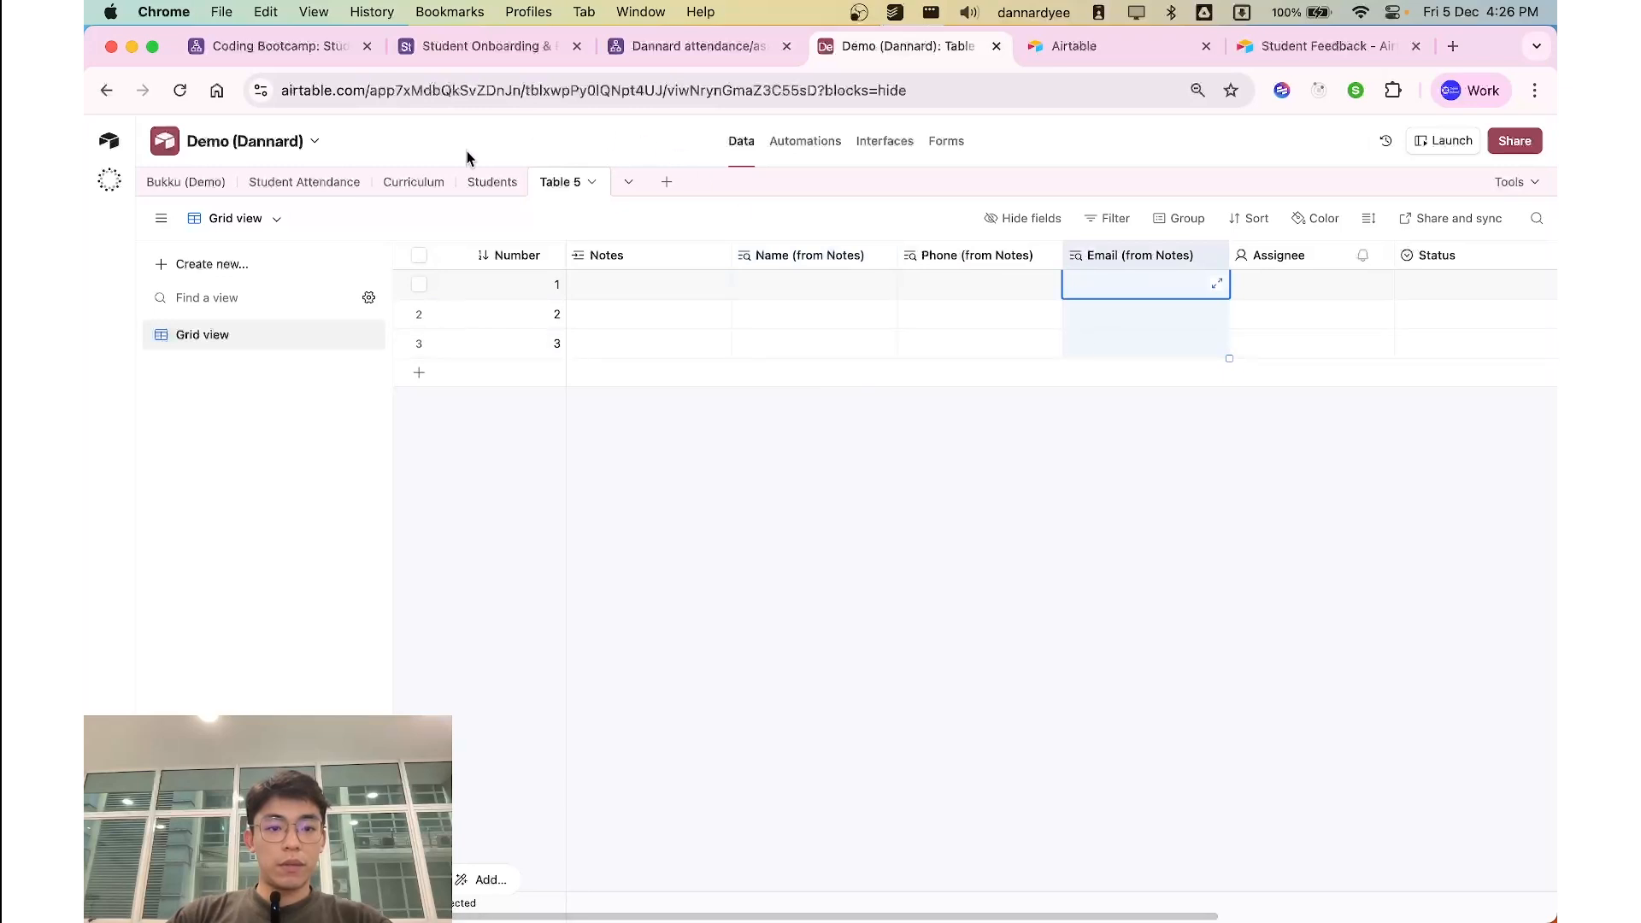
pyautogui.click(657, 261)
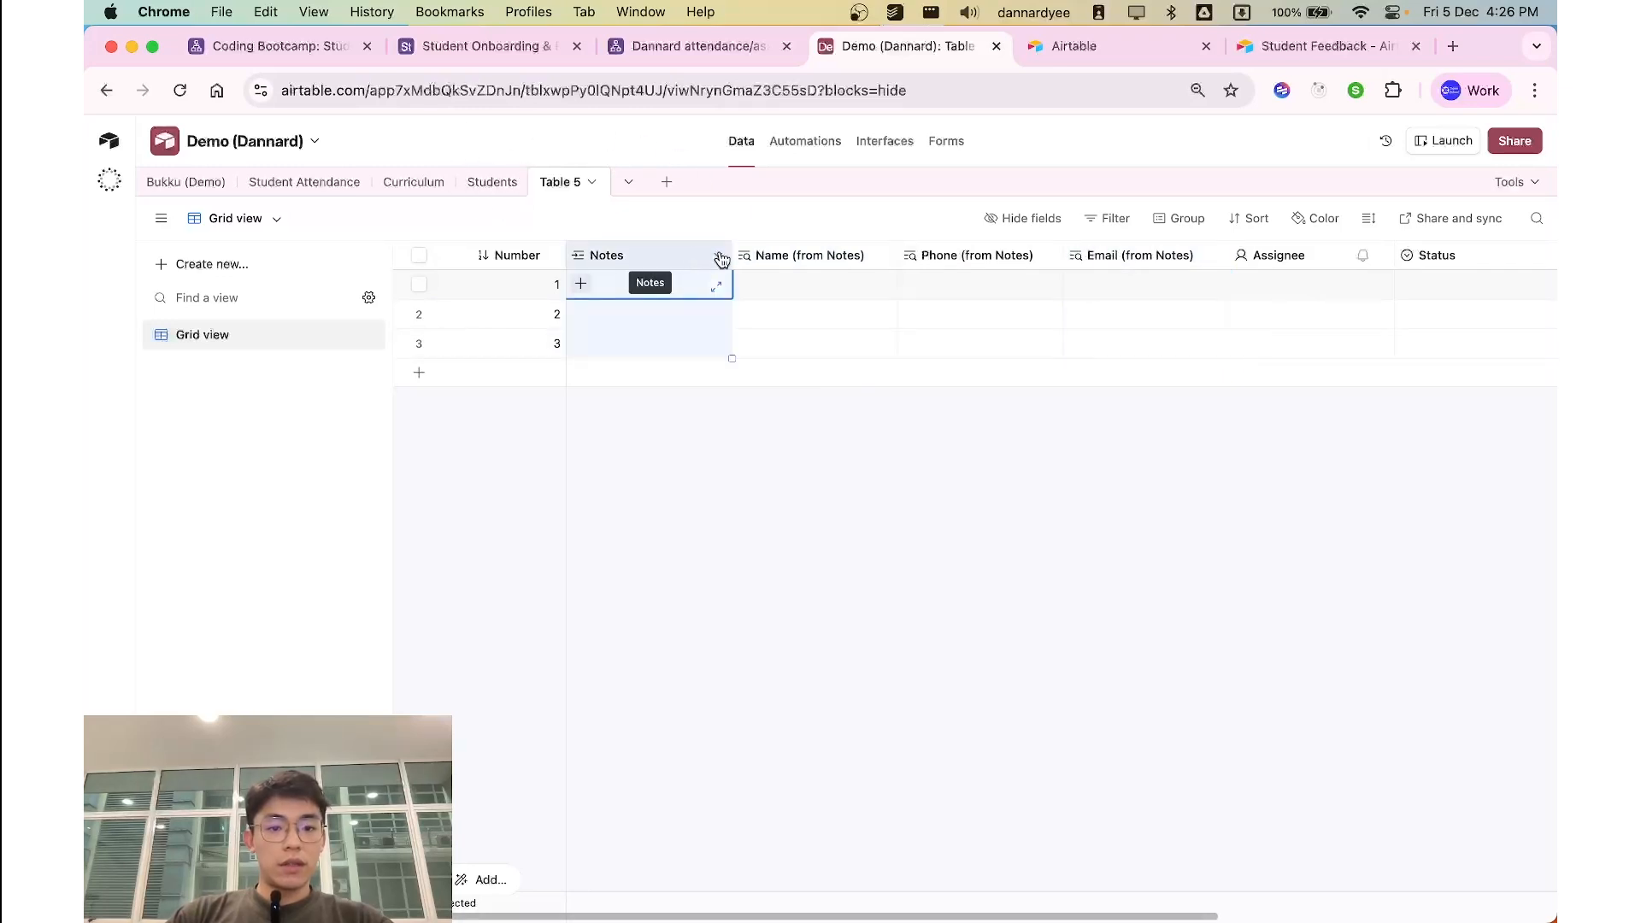
pyautogui.click(718, 256)
pyautogui.click(638, 298)
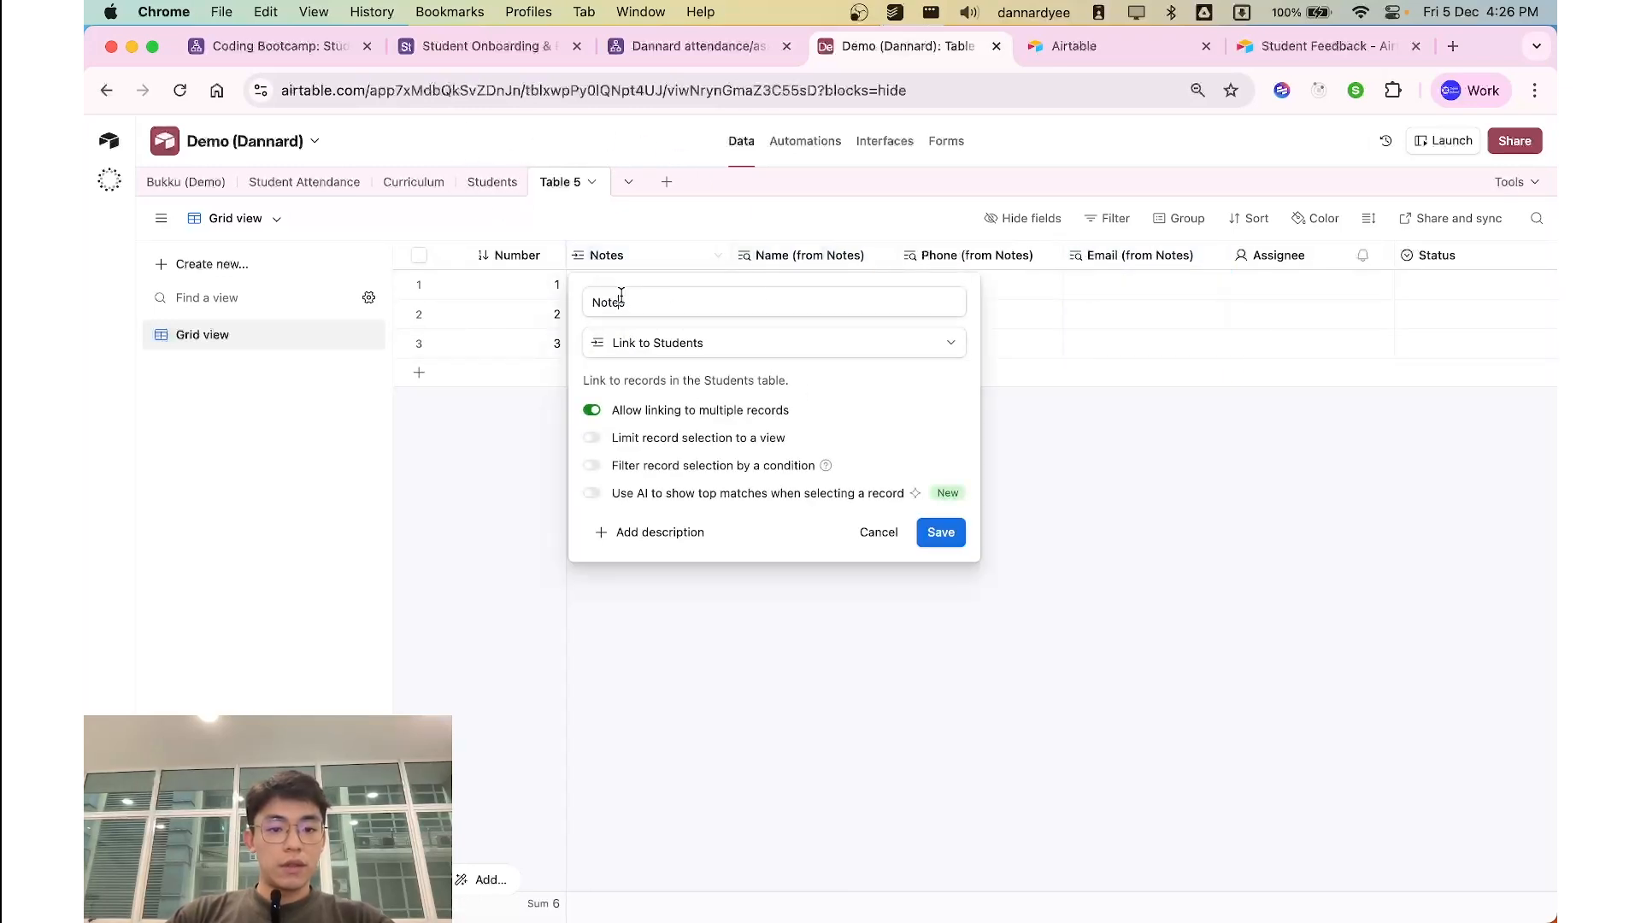
pyautogui.doubleClick(621, 299)
pyautogui.write('Student Name')
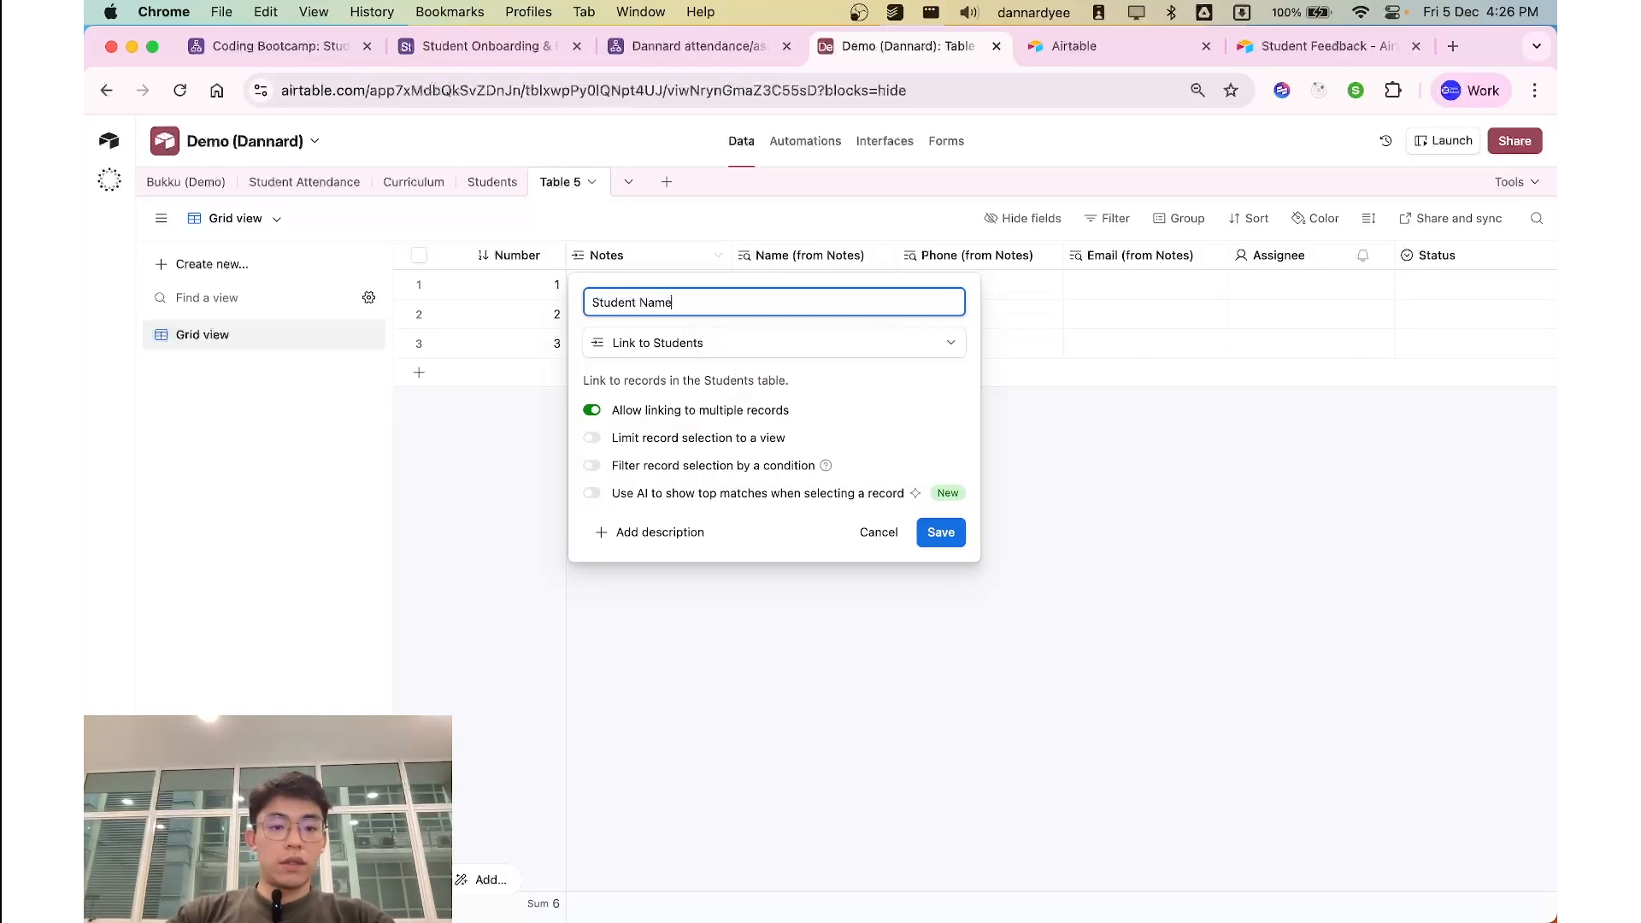
pyautogui.click(948, 536)
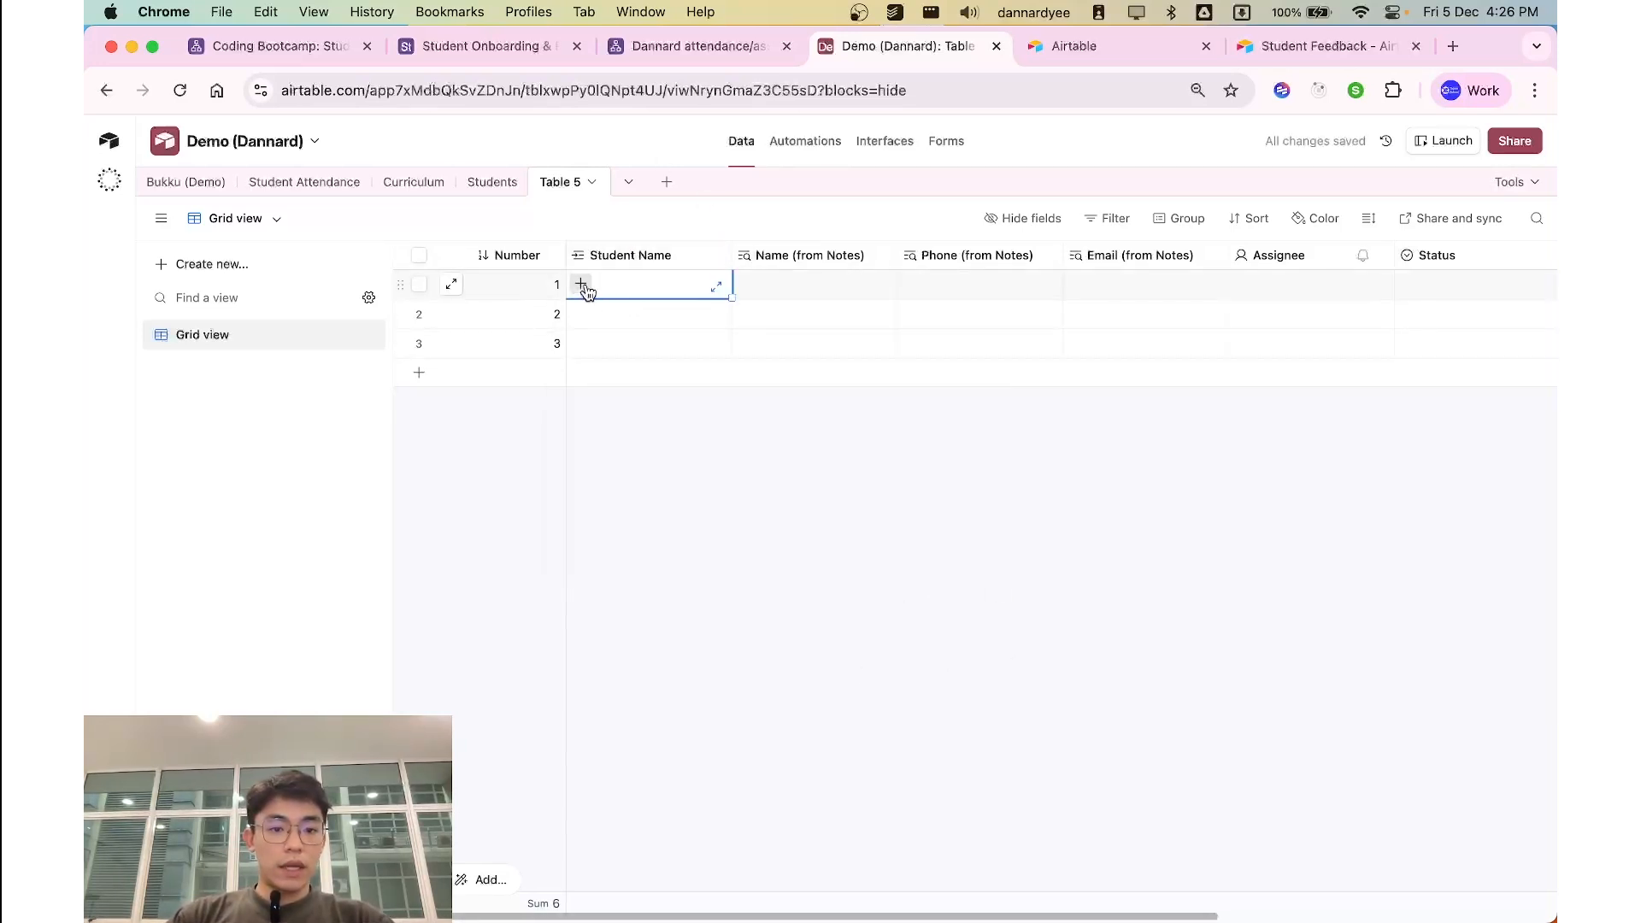
# Step: Open the record picker for row 1's Student Name, view the source Students table, and return to the new table
pyautogui.click(583, 285)
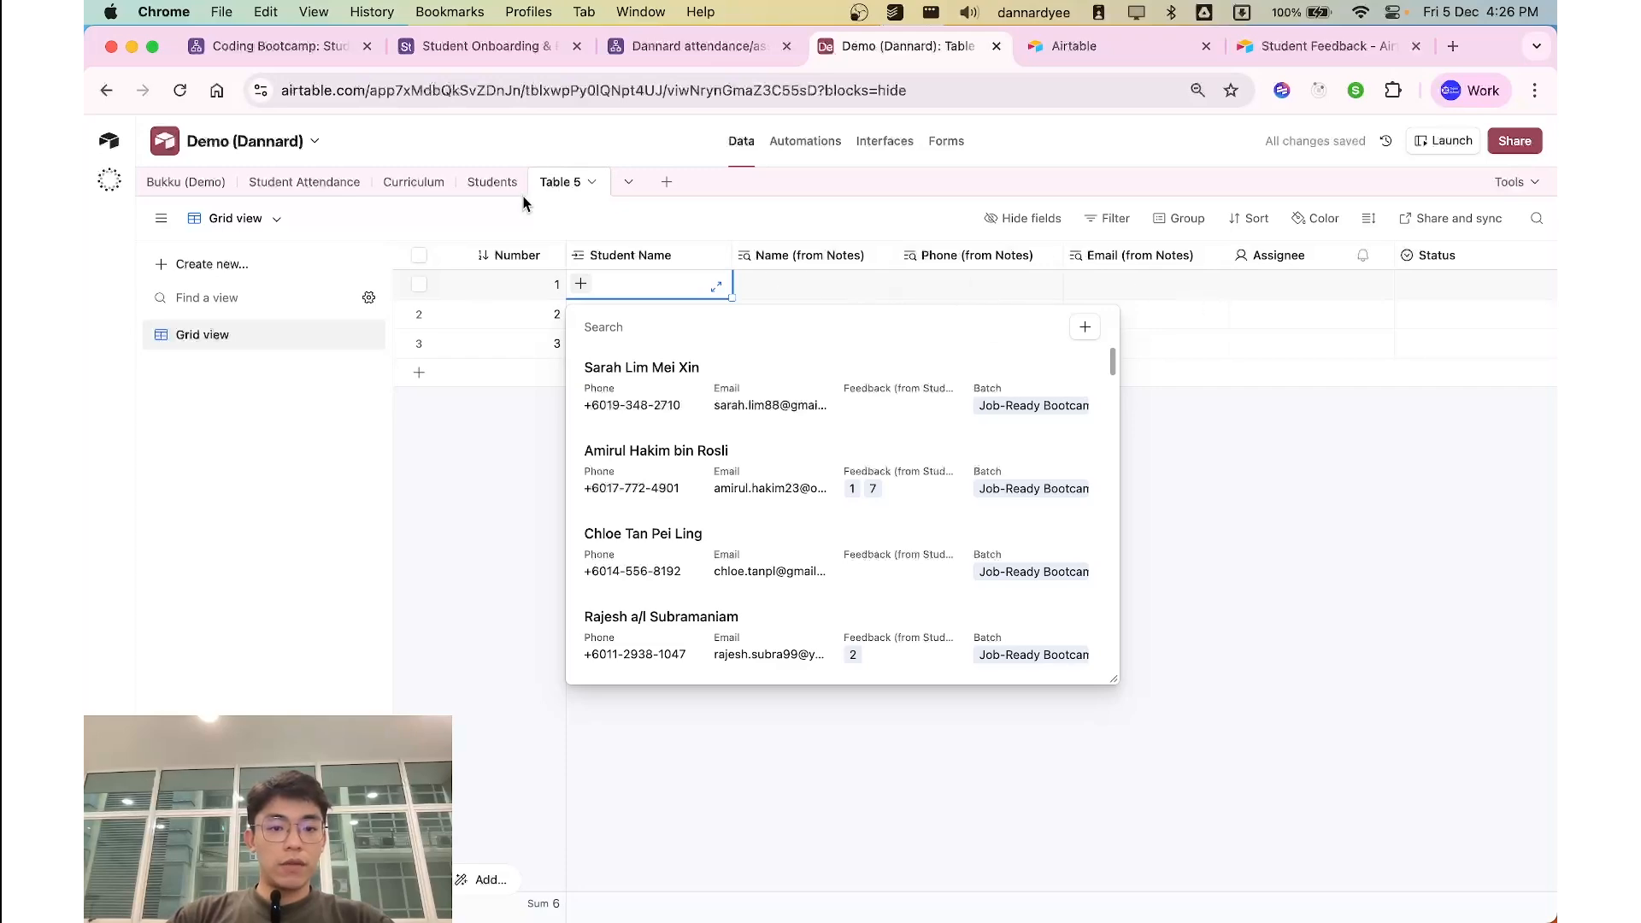
pyautogui.click(498, 185)
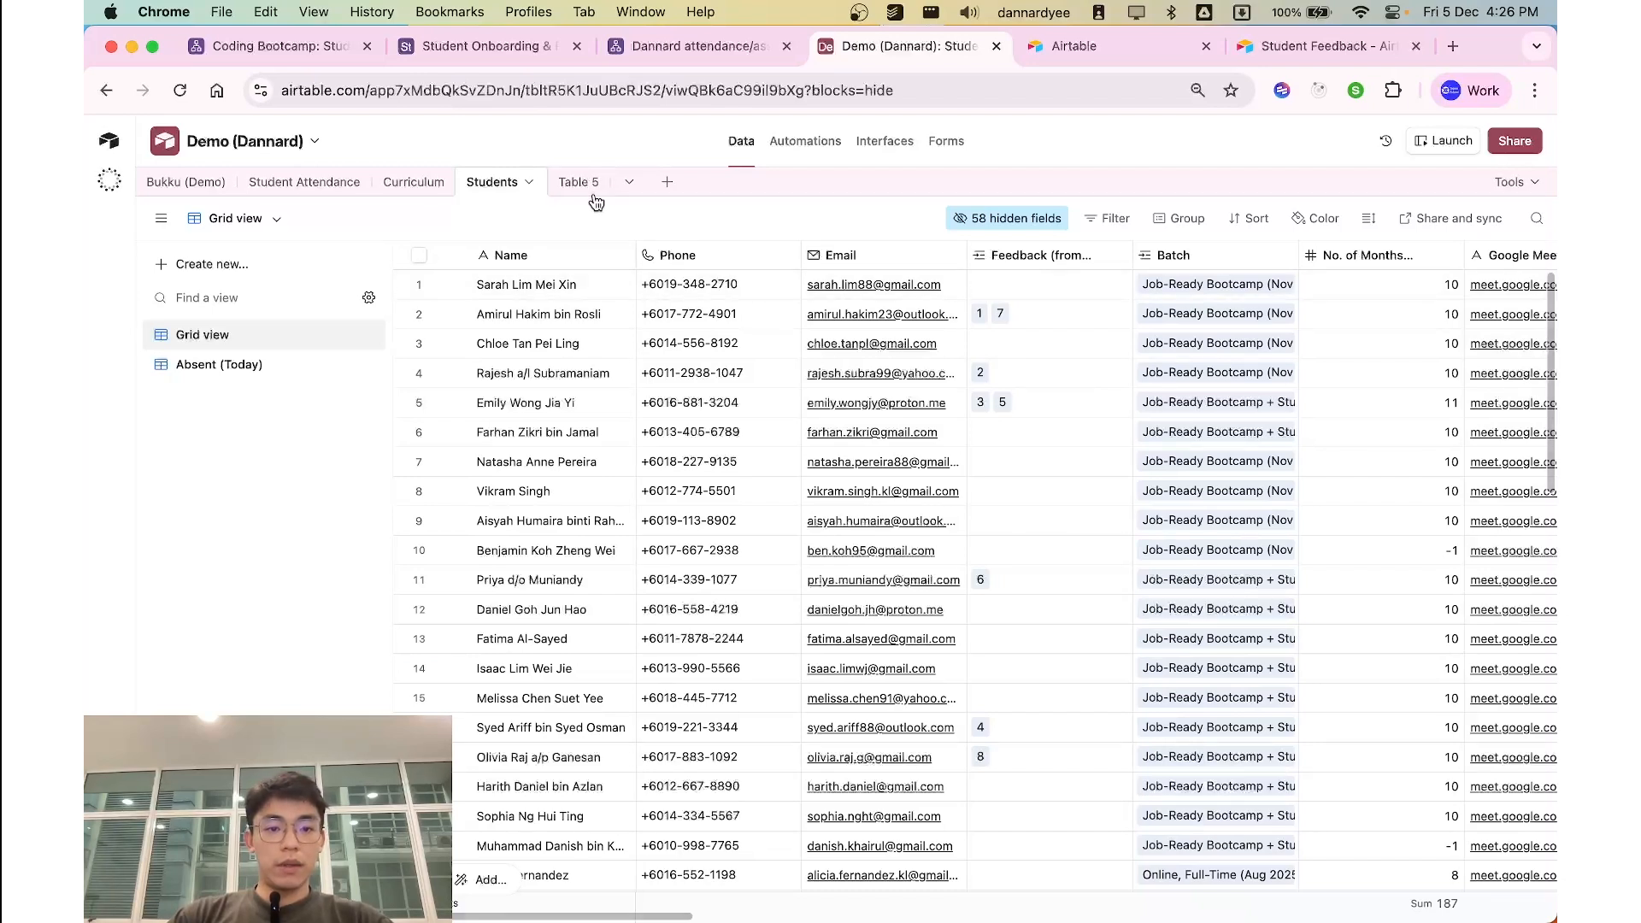
pyautogui.click(566, 185)
# Step: Link row 1's Student Name to the first student listed and inspect its looked-up name, phone and email
pyautogui.click(598, 284)
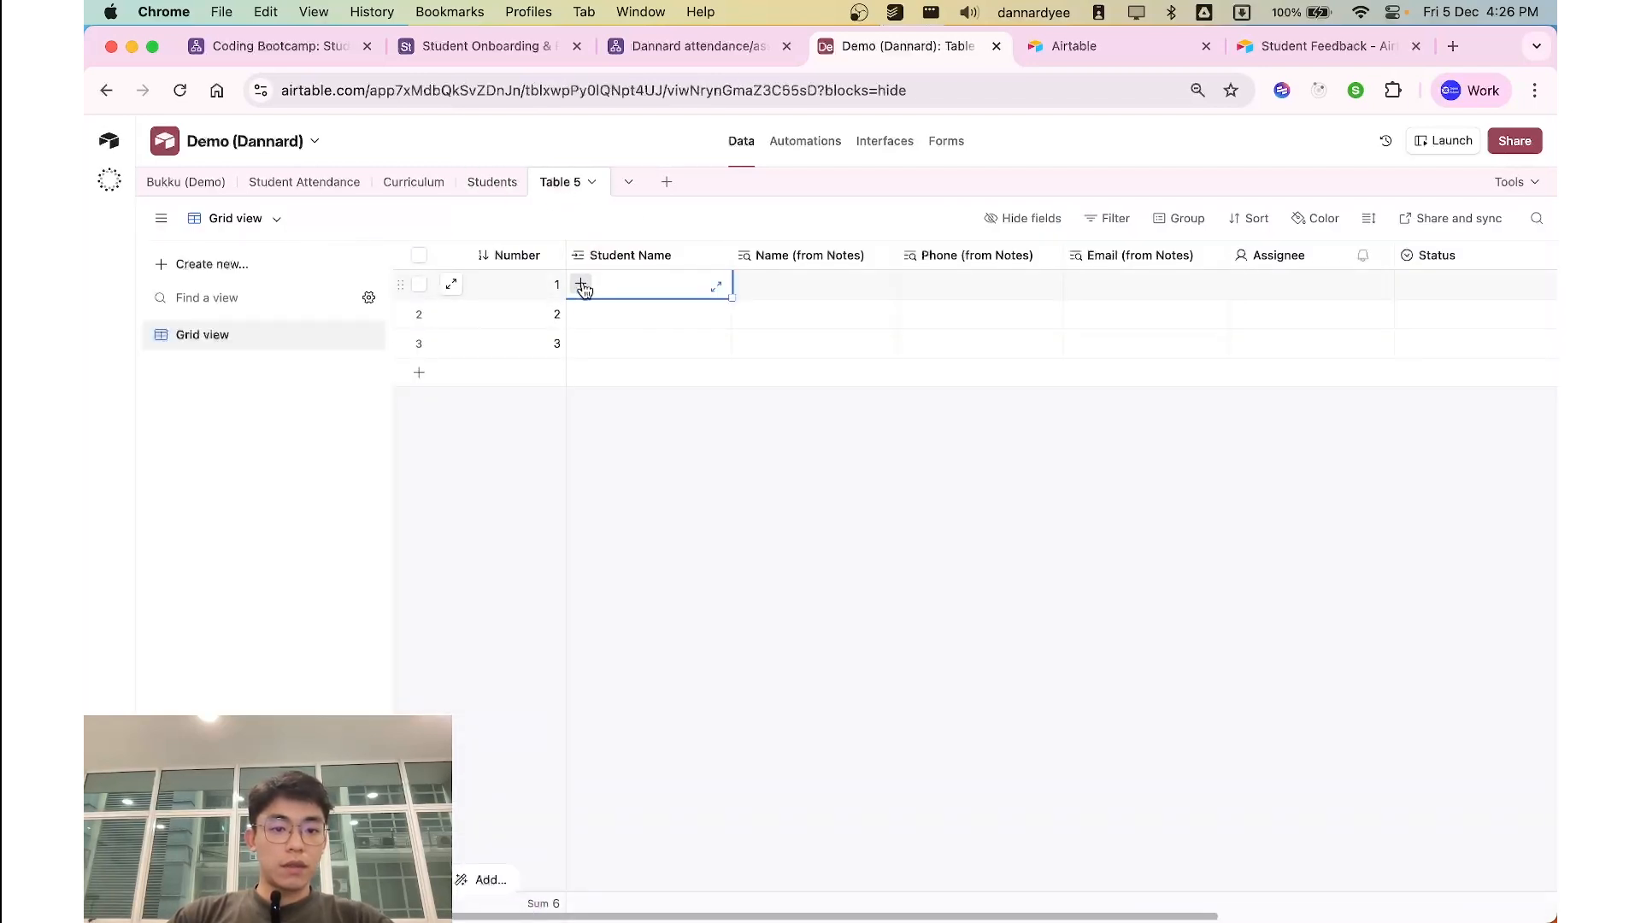
pyautogui.click(580, 284)
pyautogui.click(645, 374)
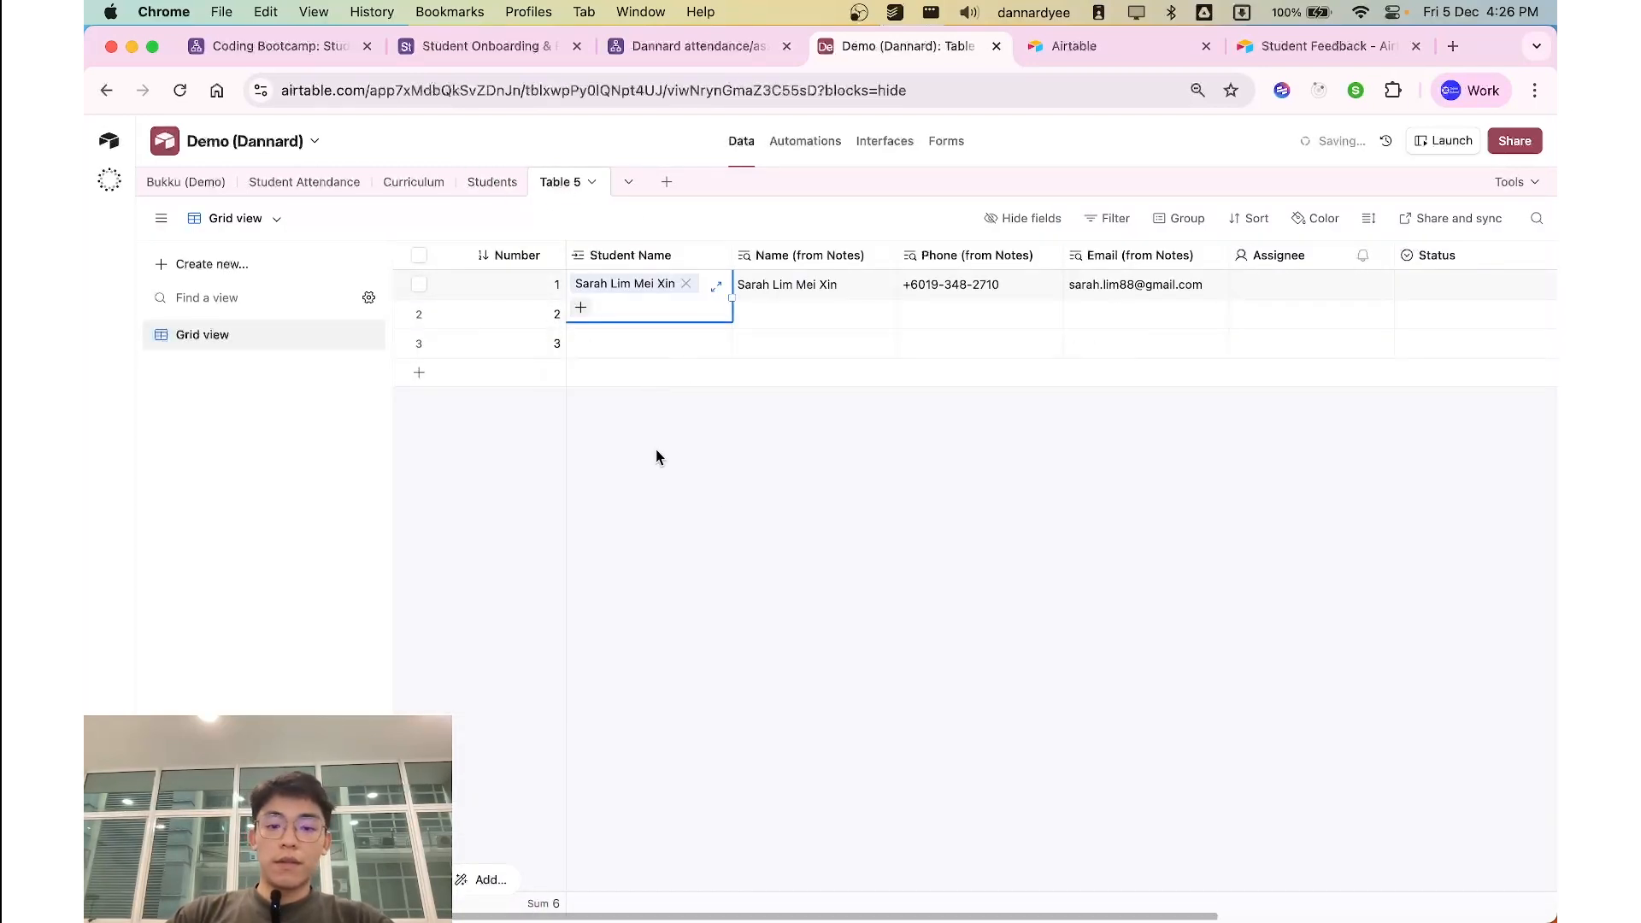
pyautogui.click(779, 292)
pyautogui.click(978, 285)
pyautogui.click(1131, 291)
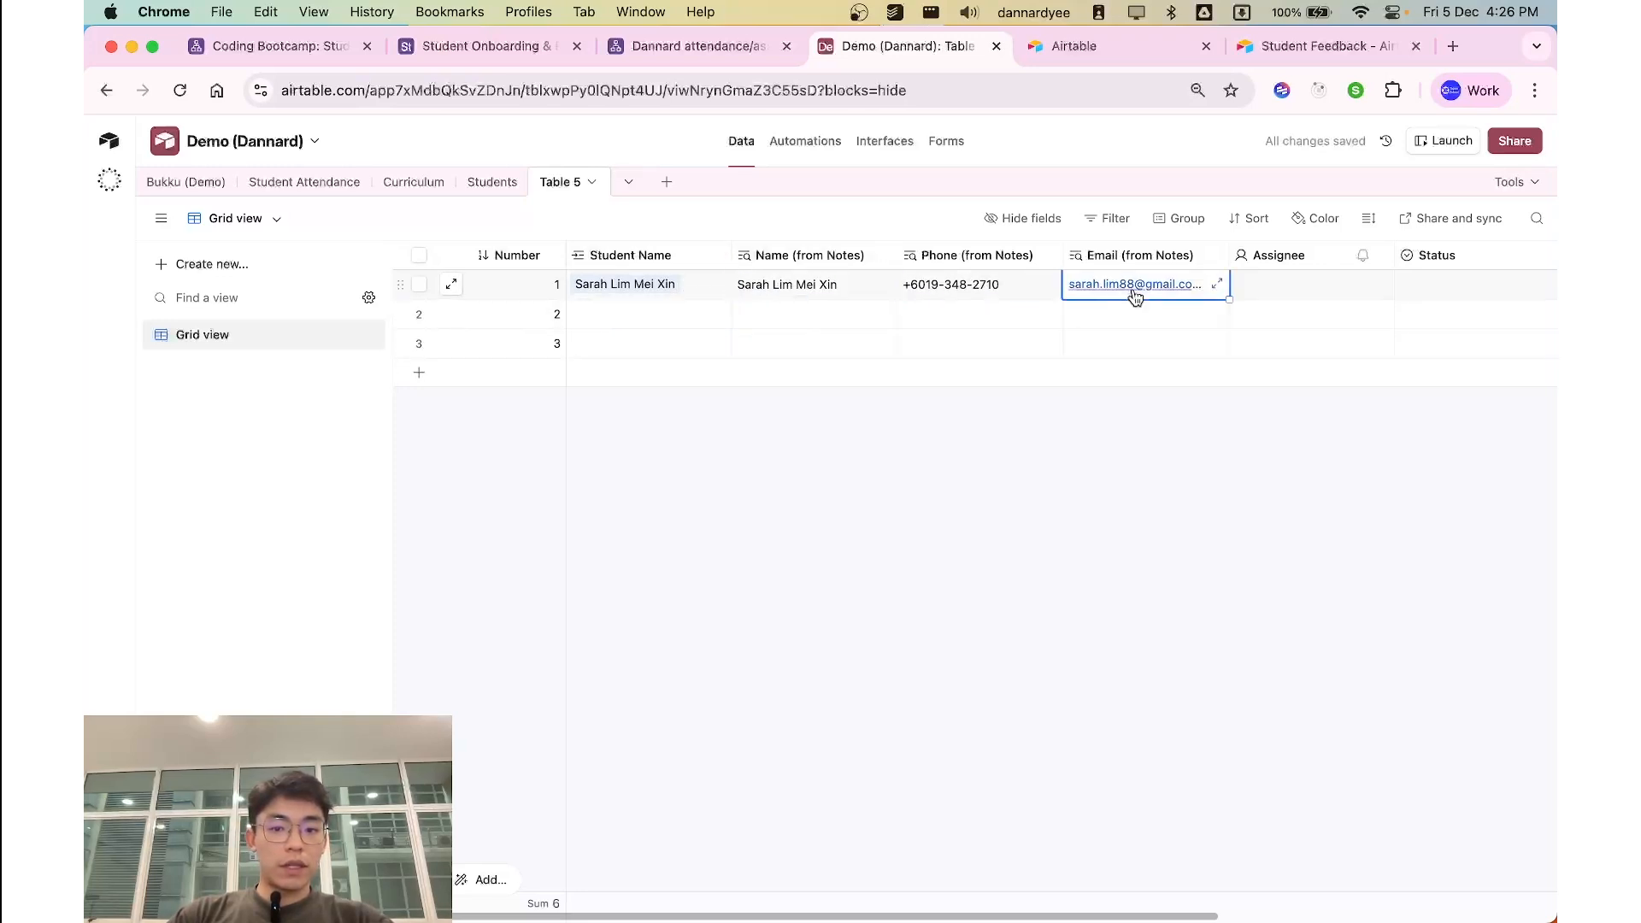
# Step: Examine the Student Attendance table's Kanban view across its lesson stacks and its Calendar view
pyautogui.click(282, 182)
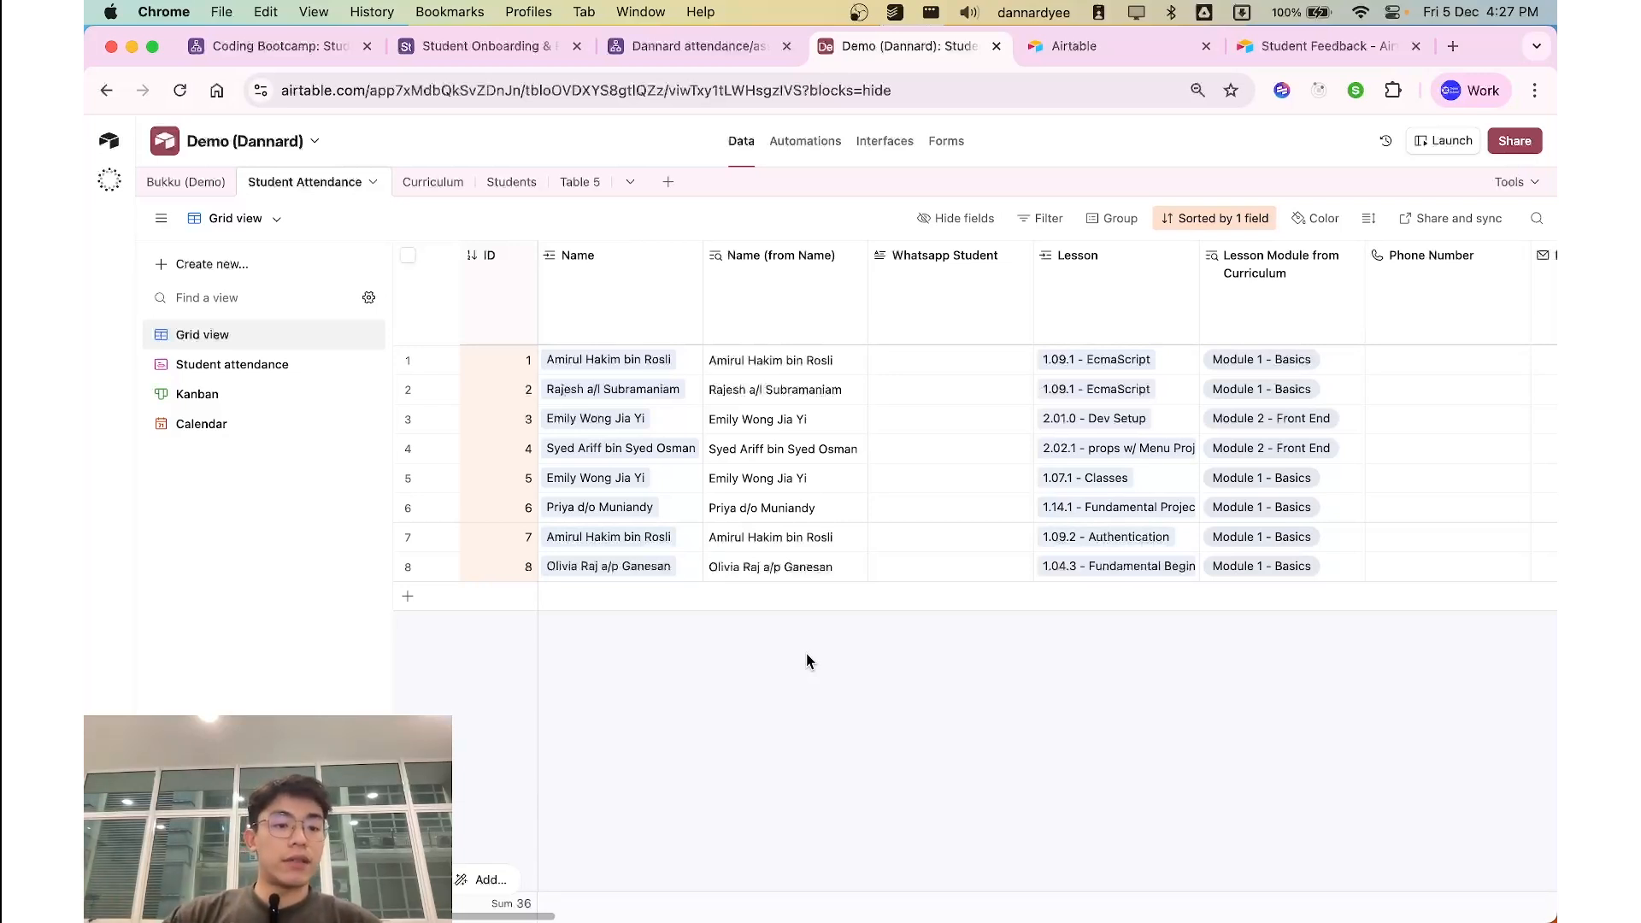
pyautogui.click(231, 401)
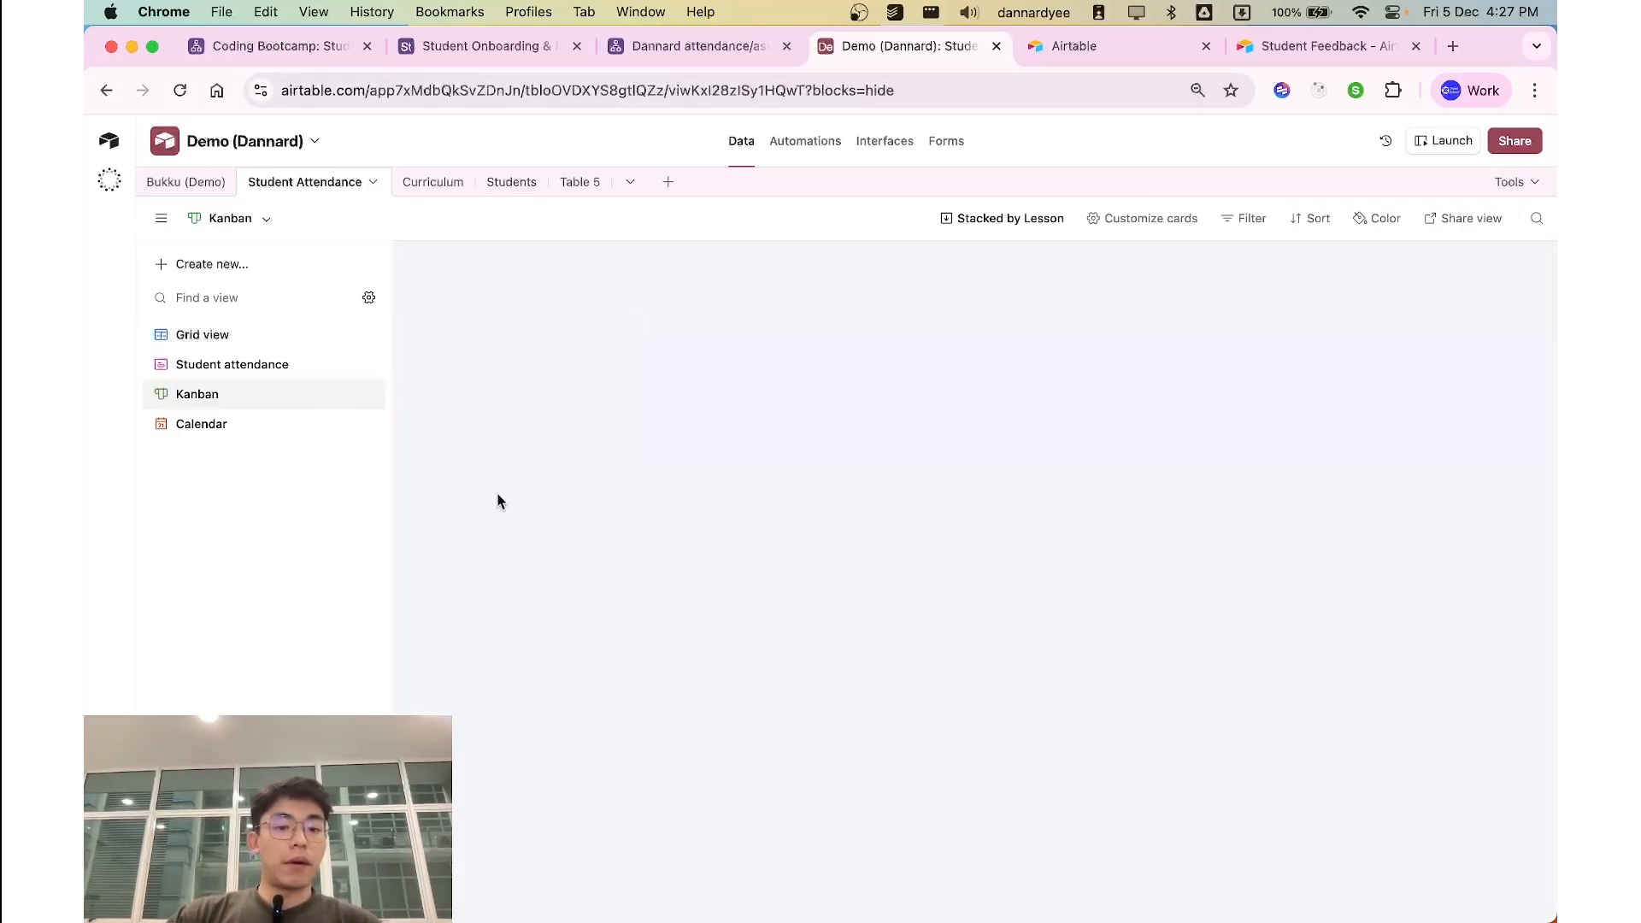
pyautogui.hscroll(1, 775, 478)
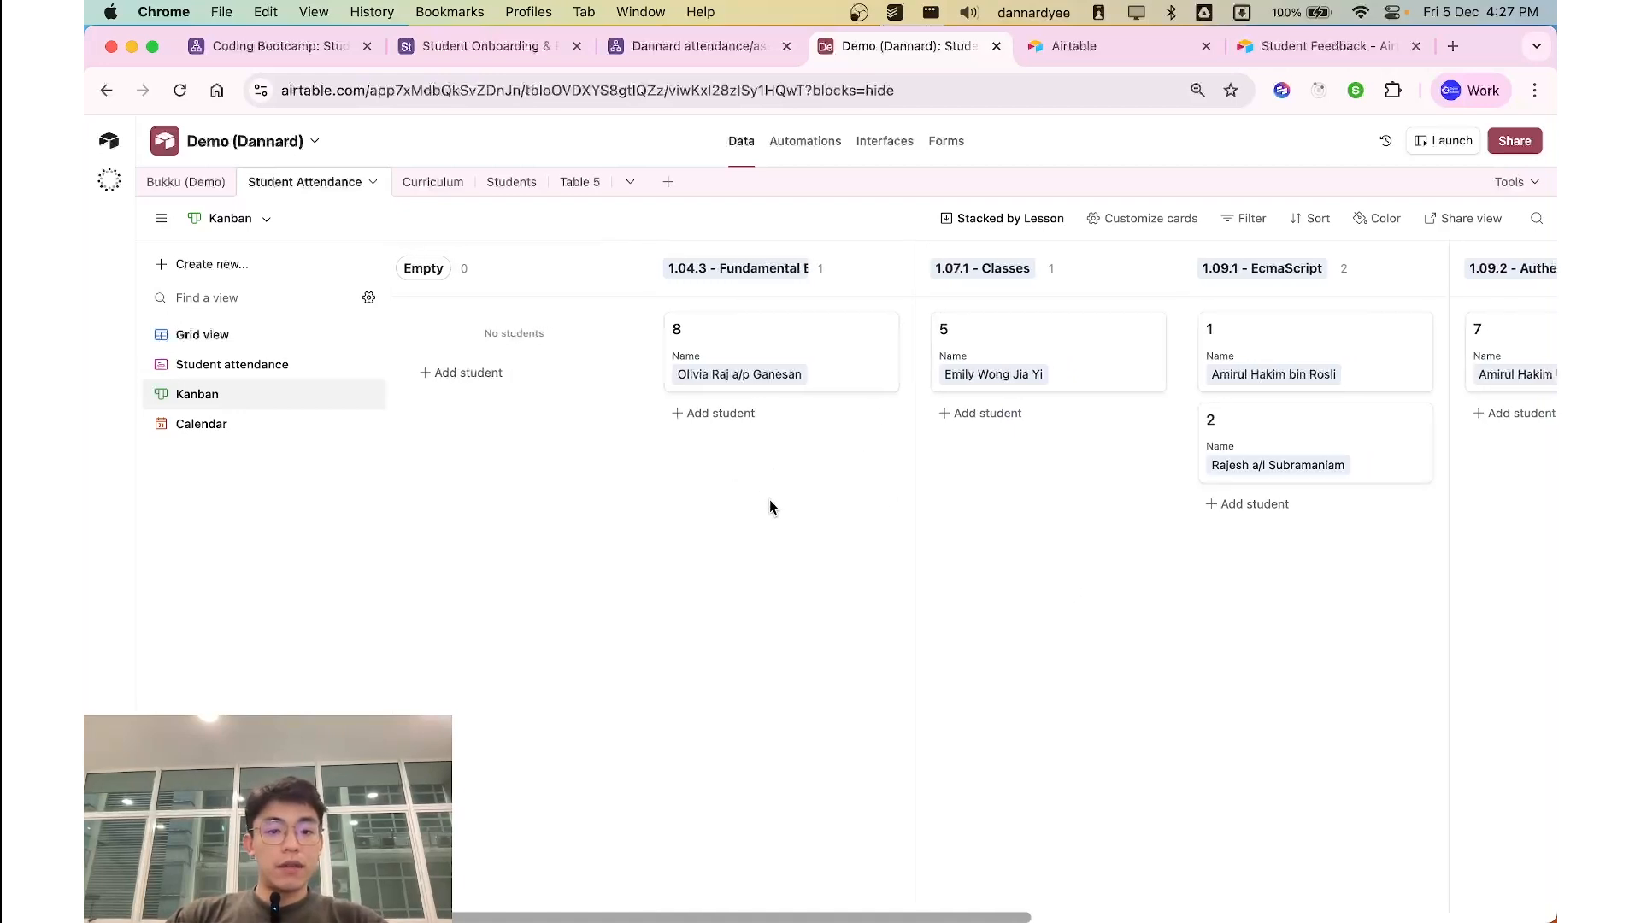
pyautogui.hscroll(3, 1121, 341)
pyautogui.hscroll(5, 1120, 458)
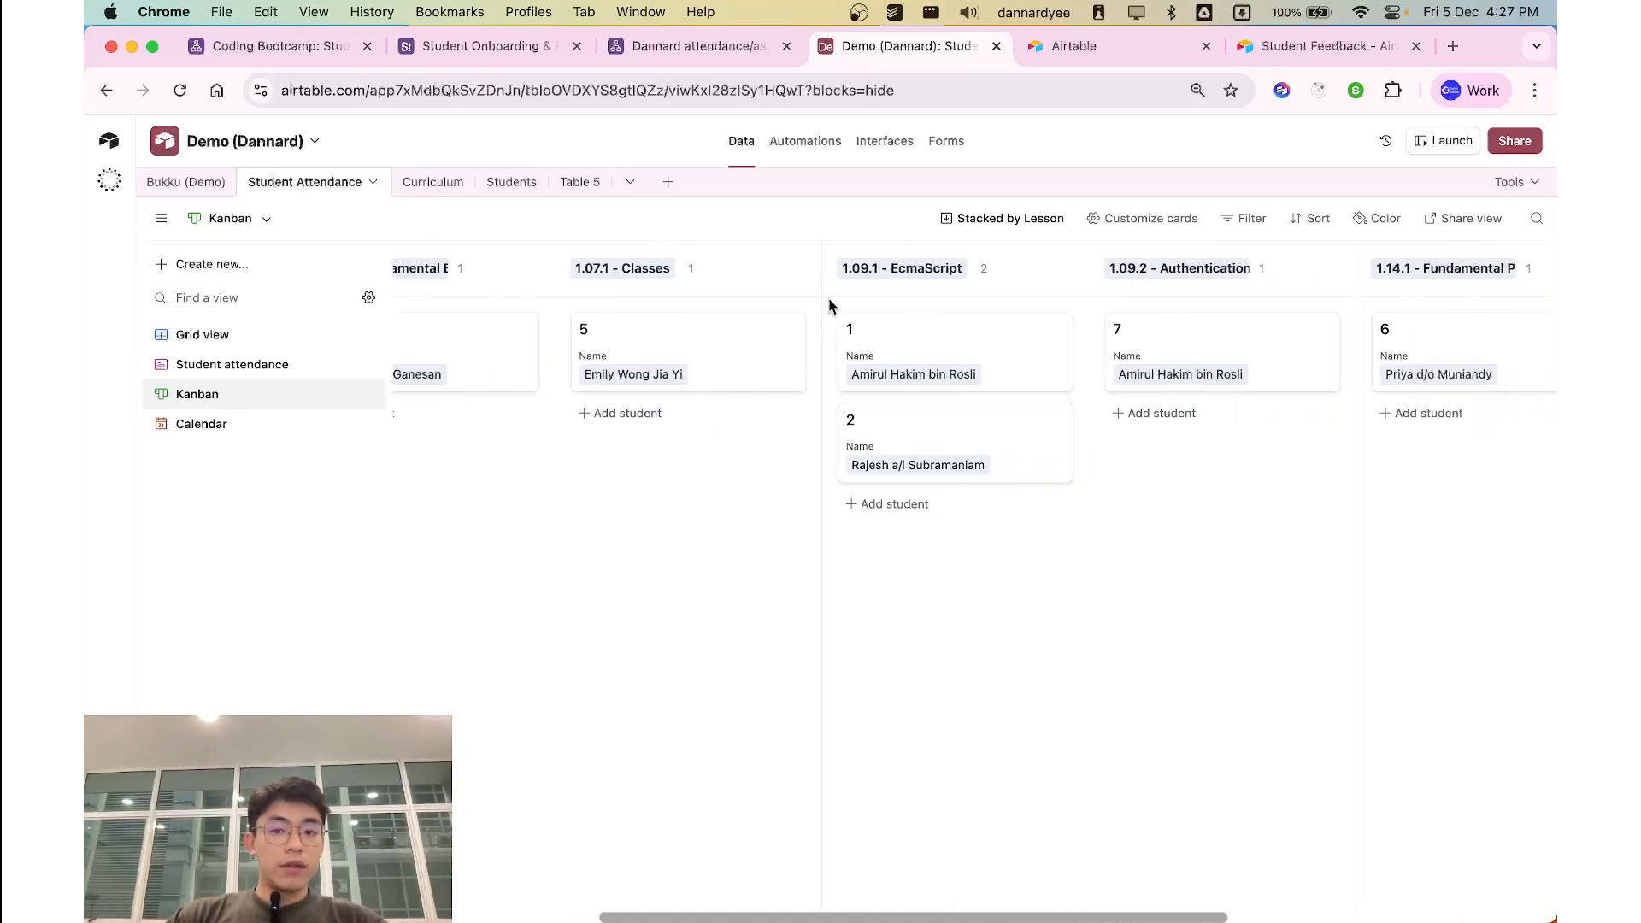
pyautogui.hscroll(3, 904, 523)
pyautogui.hscroll(-8, 986, 537)
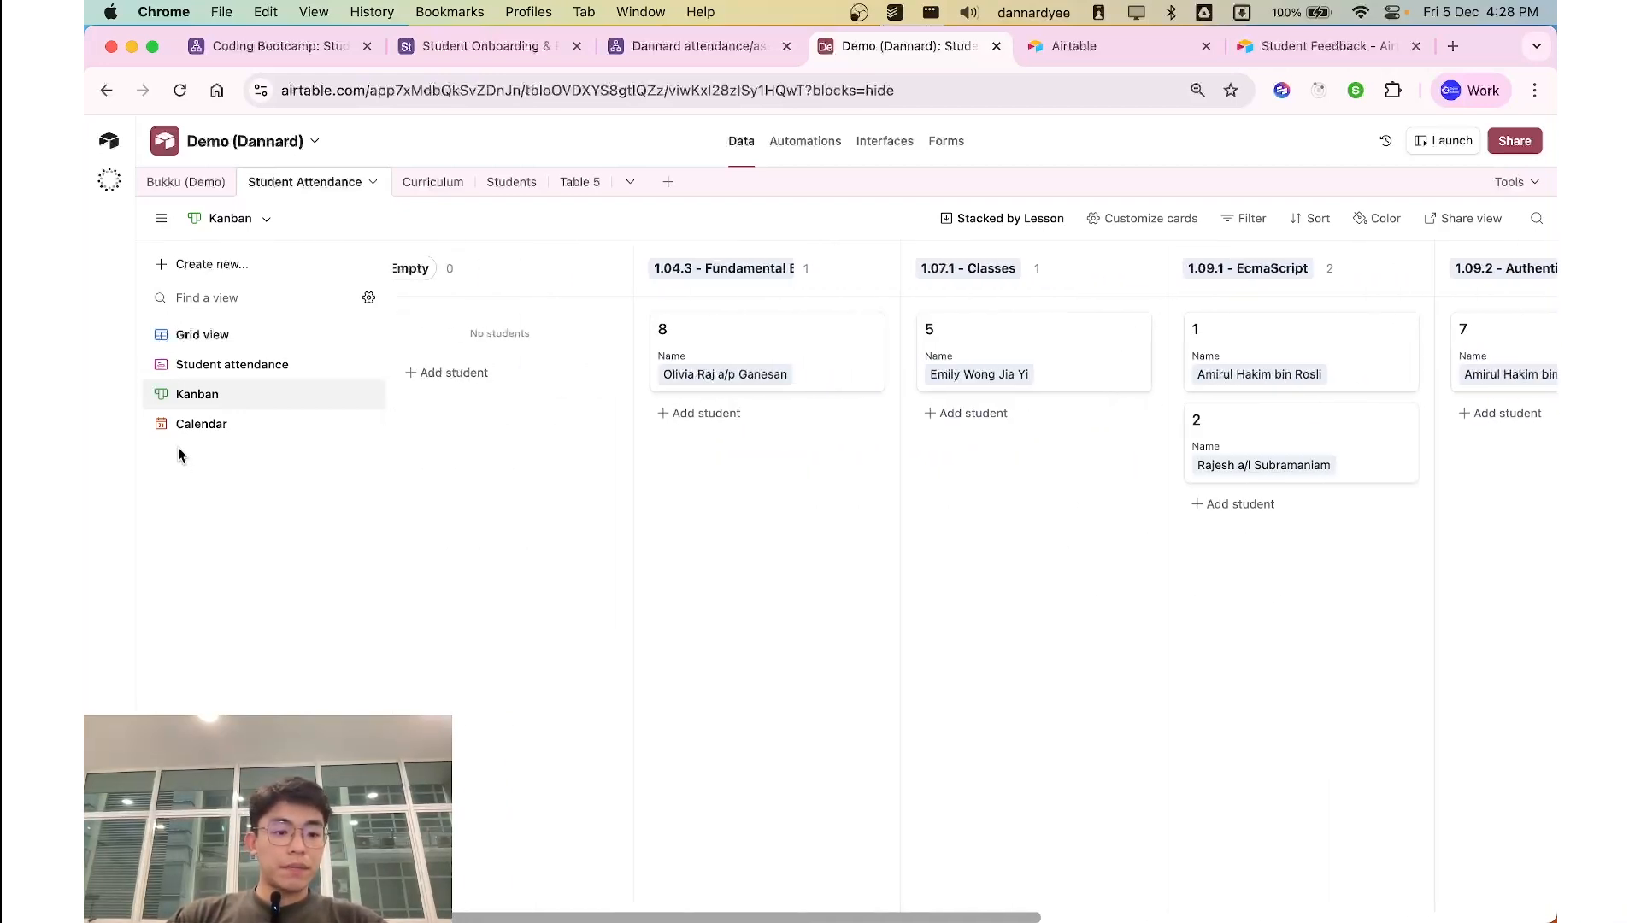
pyautogui.click(226, 424)
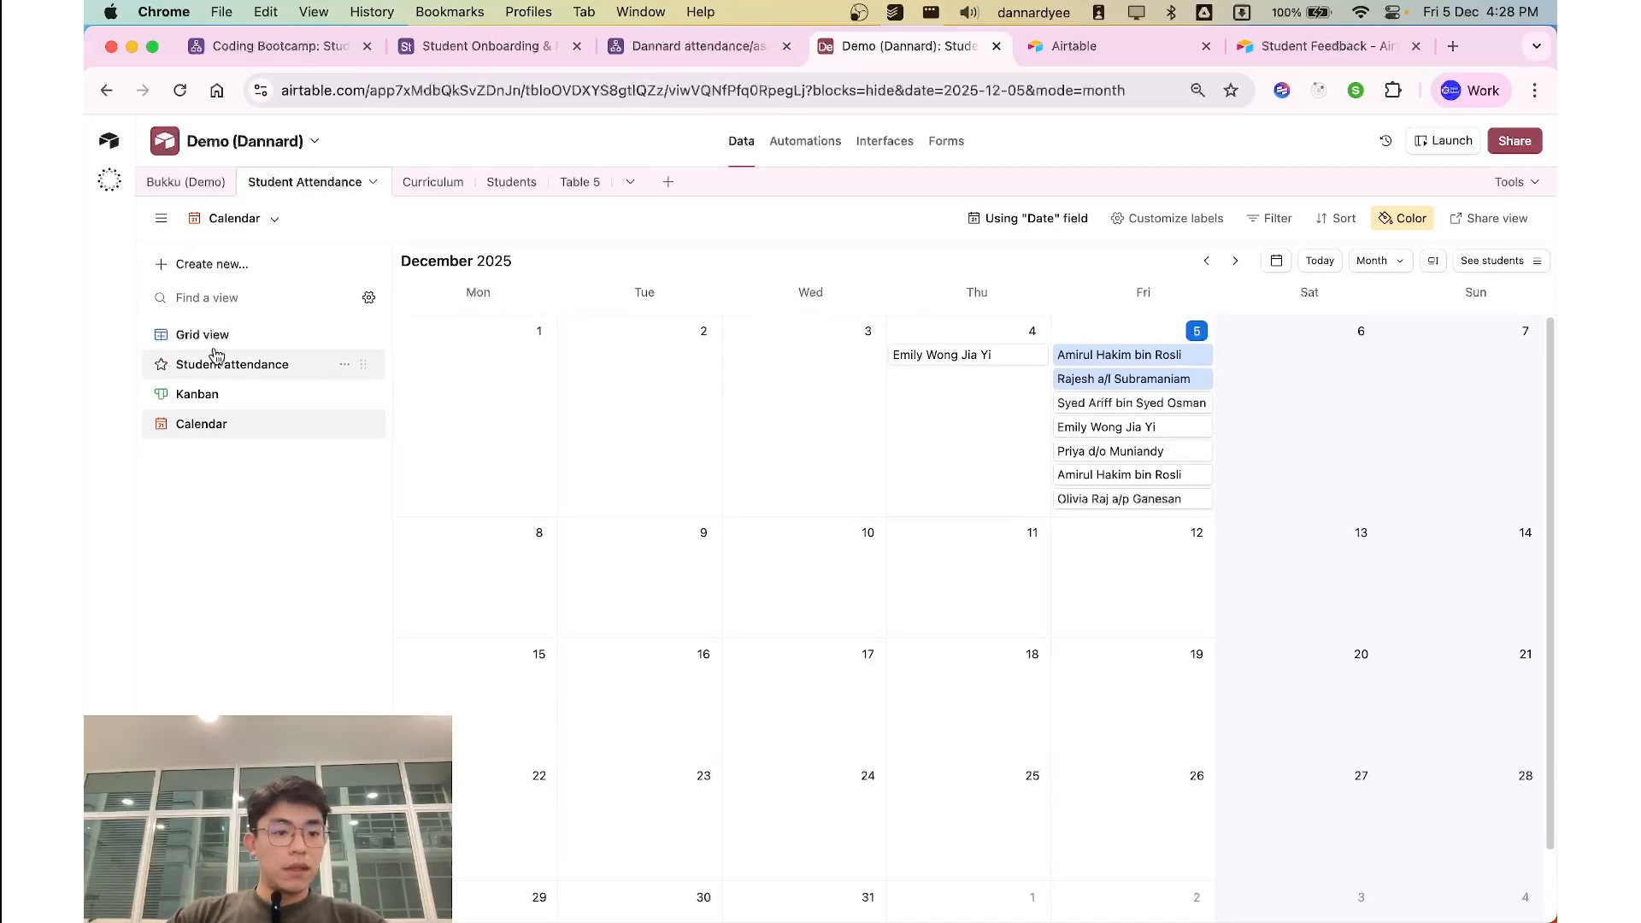
# Step: In the Student Attendance grid view, set the Date of records 4, 5 and 6 to 4 December 2025
pyautogui.click(312, 338)
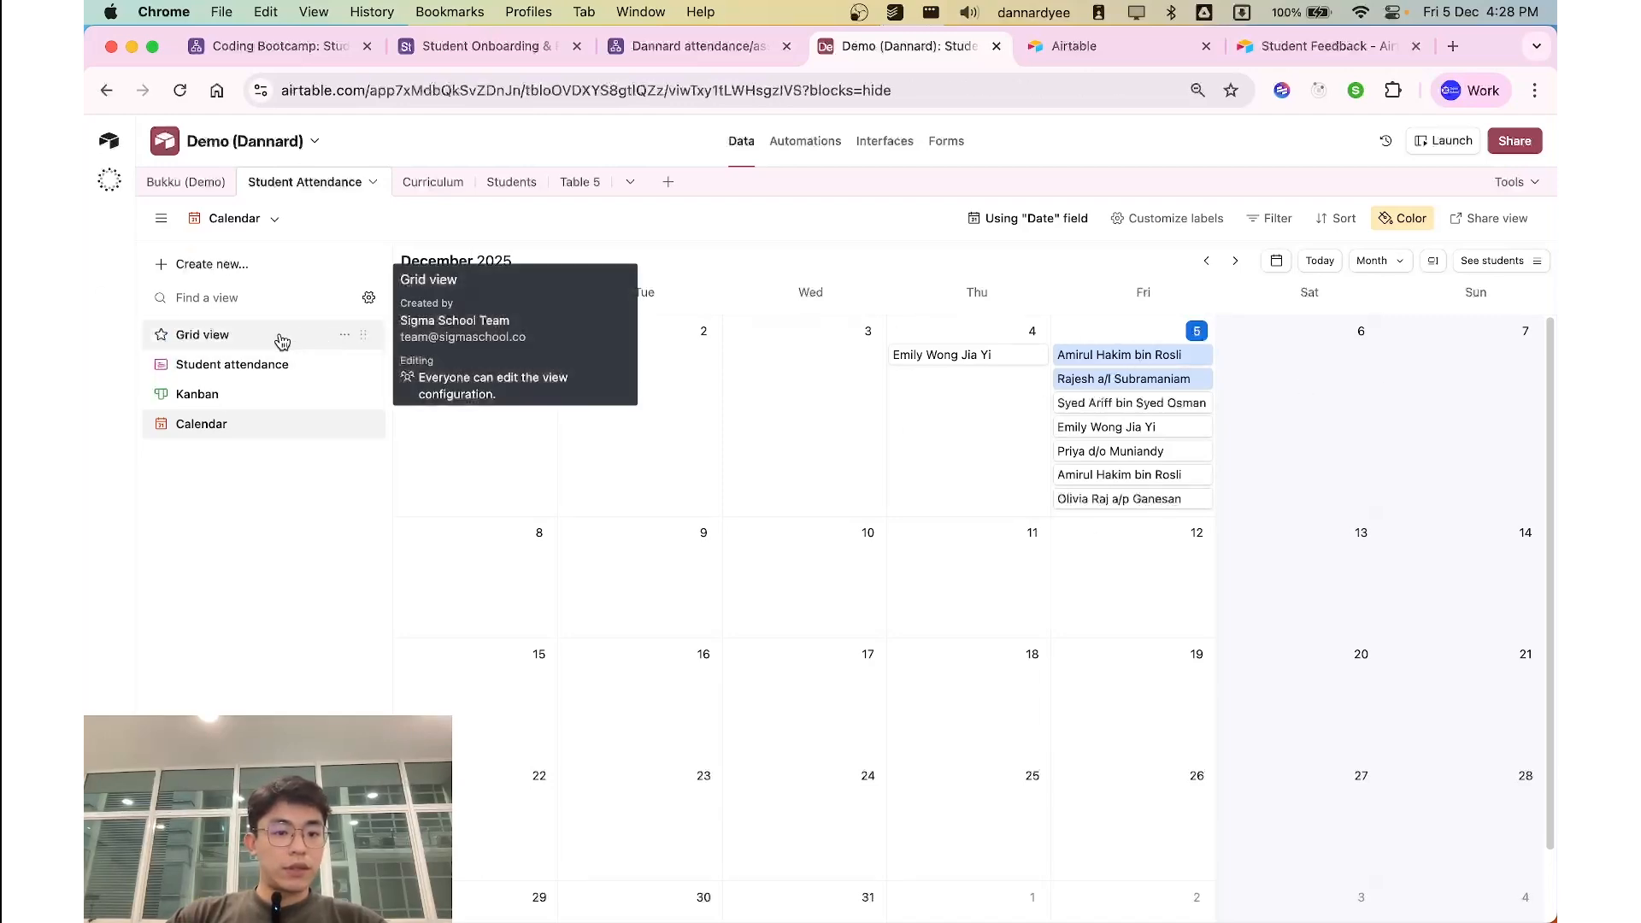
pyautogui.hscroll(10, 1282, 512)
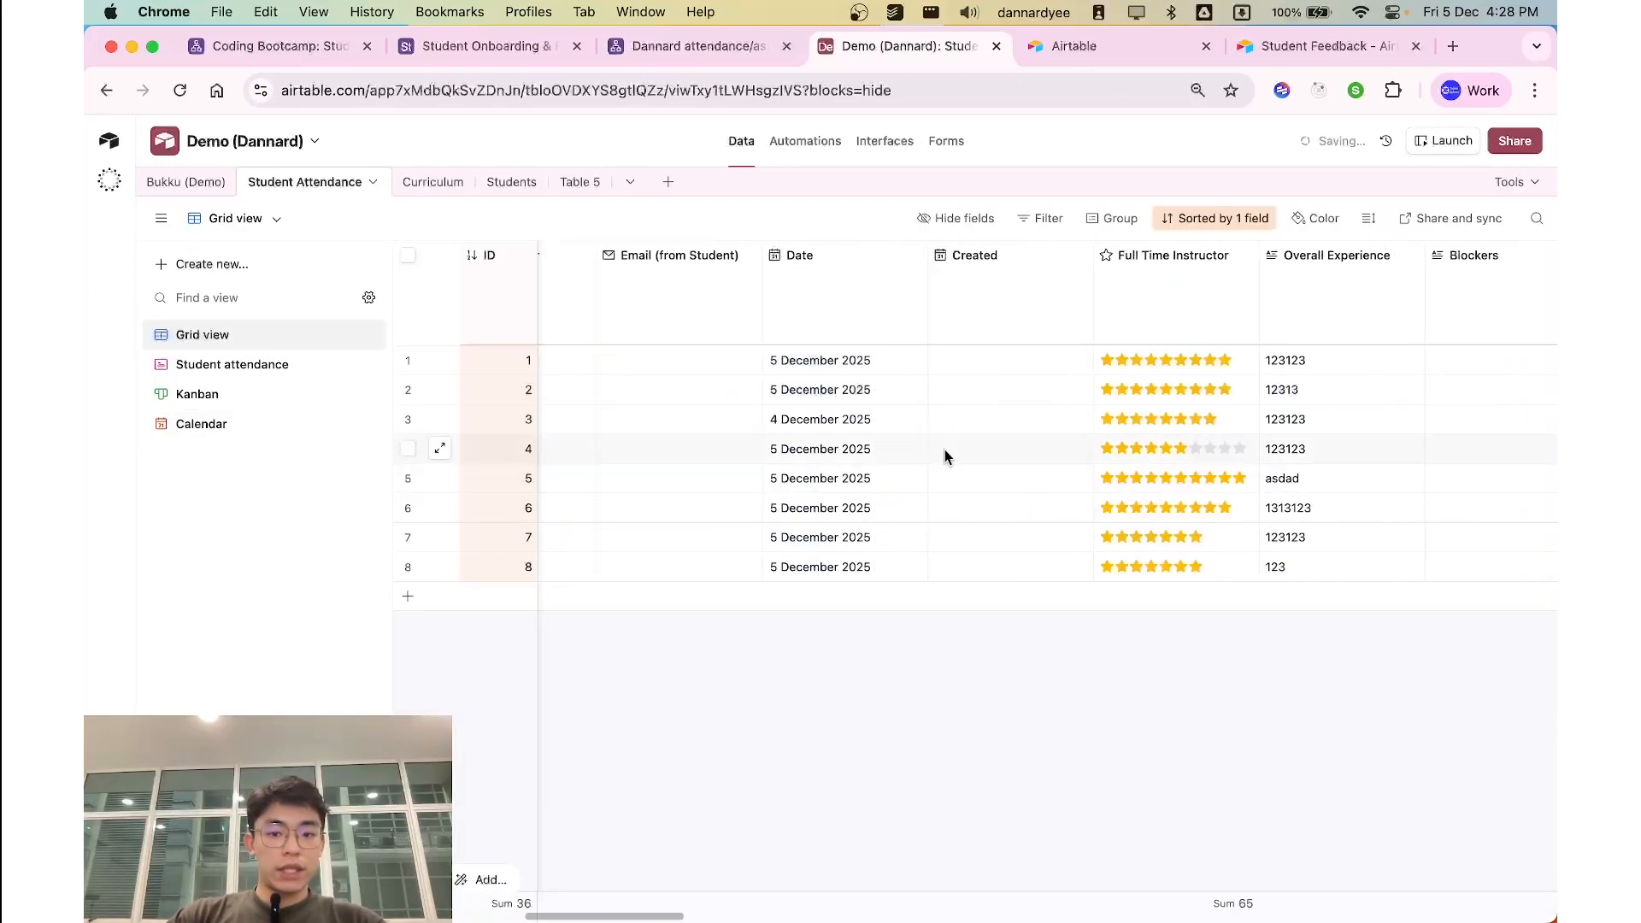
pyautogui.hscroll(-3, 945, 453)
pyautogui.click(1095, 451)
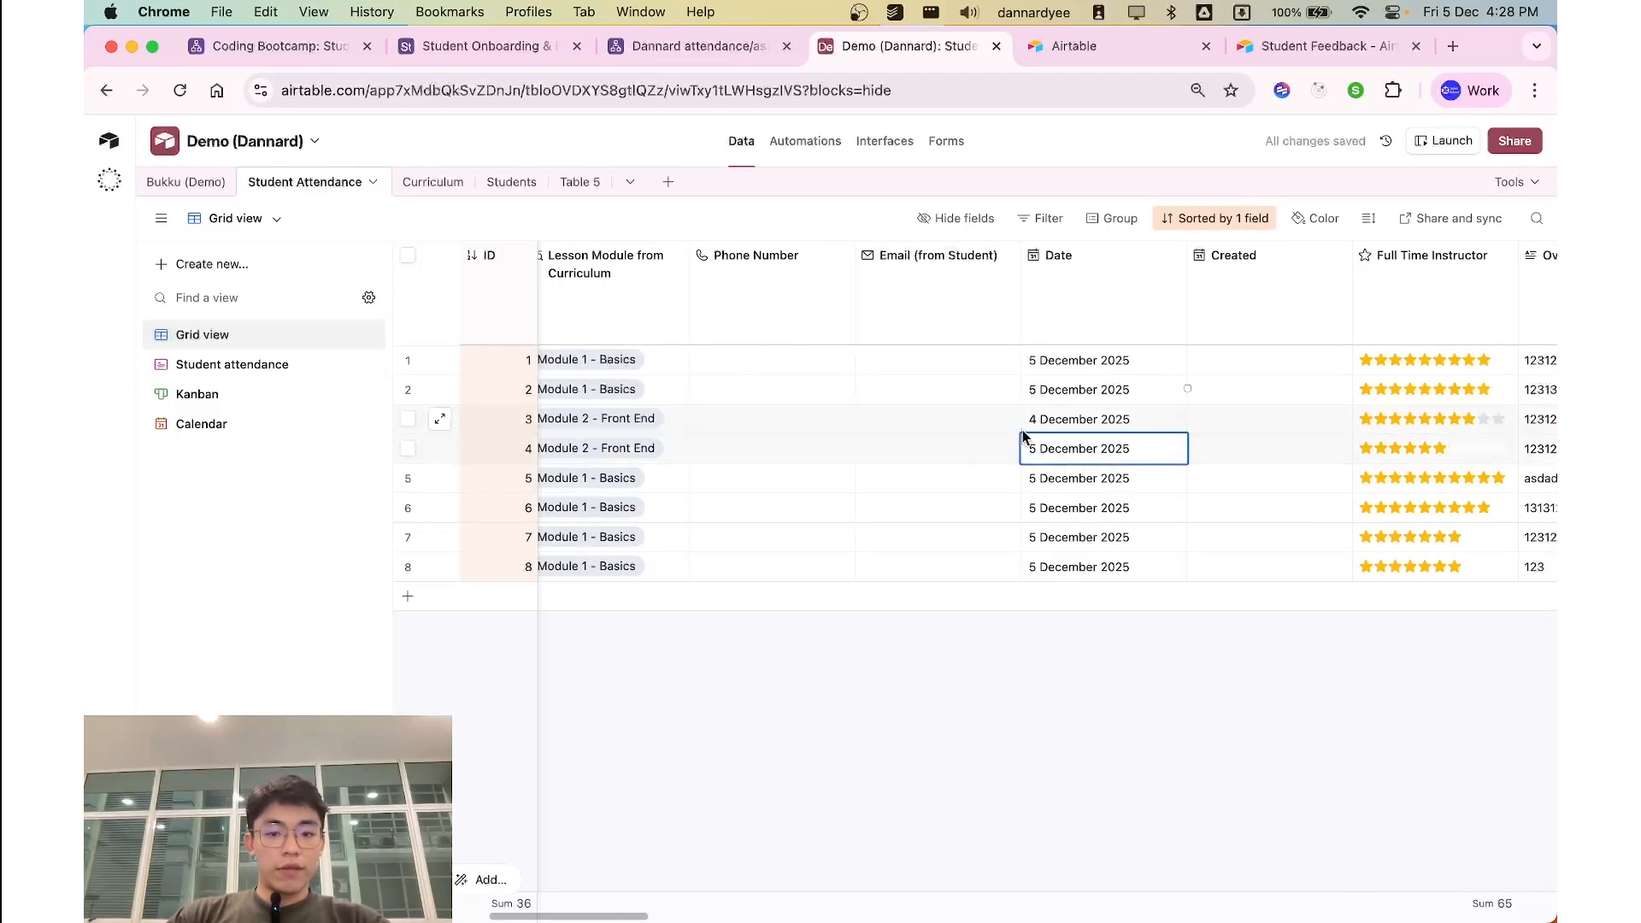
pyautogui.click(1052, 421)
pyautogui.click(1069, 447)
pyautogui.write('4 December 2025')
pyautogui.click(1073, 478)
pyautogui.write('4 December 2025')
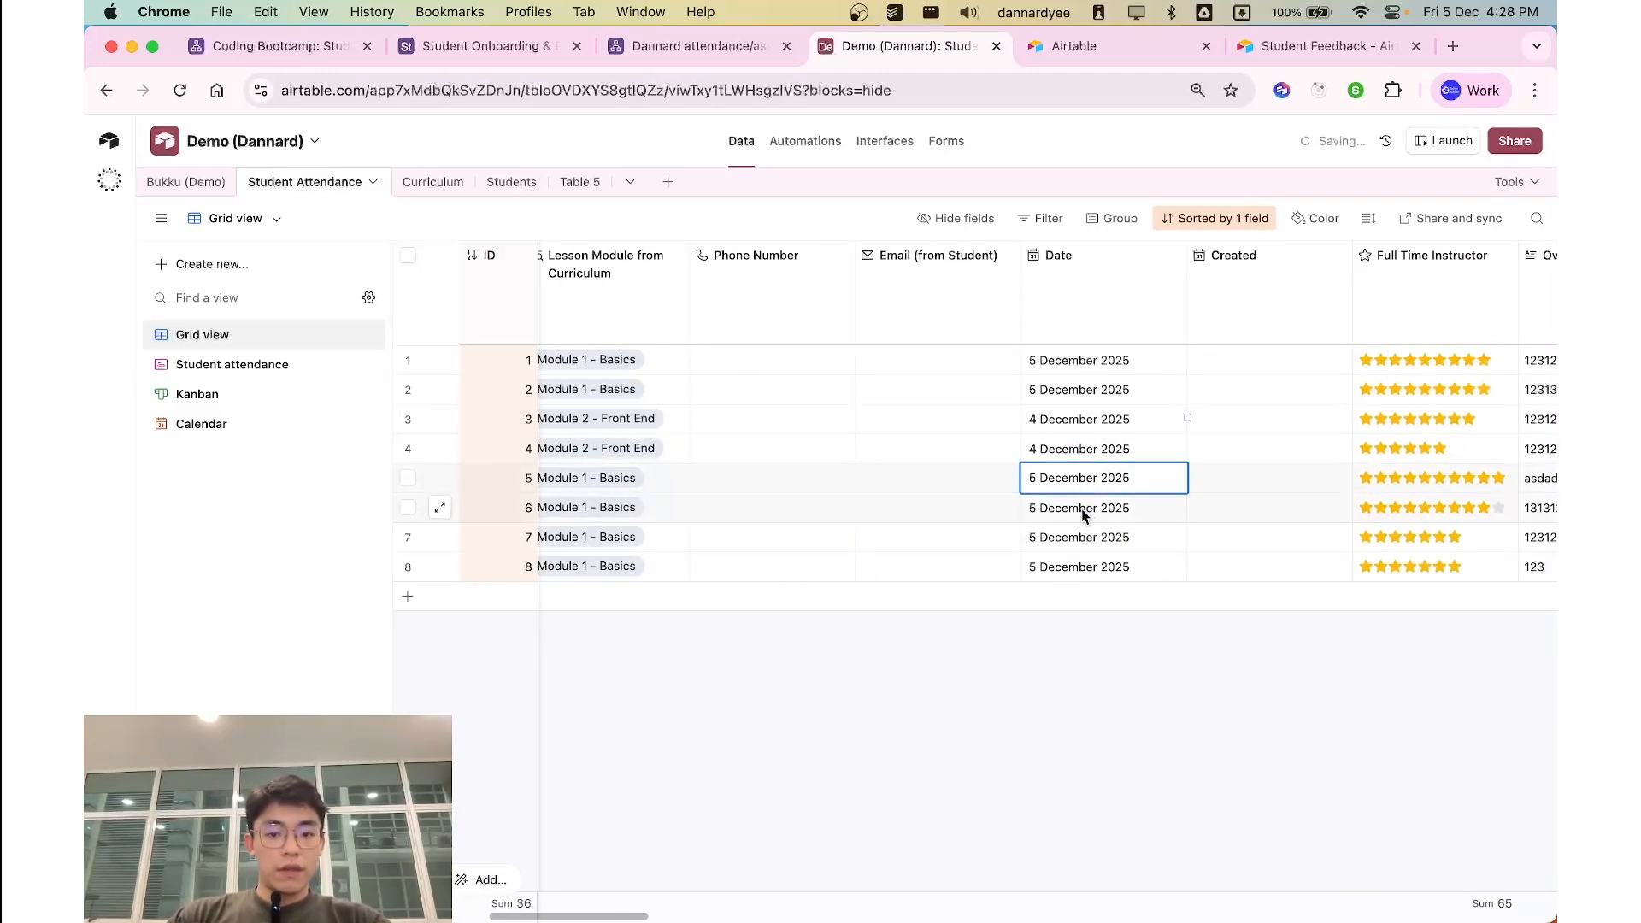
pyautogui.click(1080, 509)
pyautogui.write('4 December 2025')
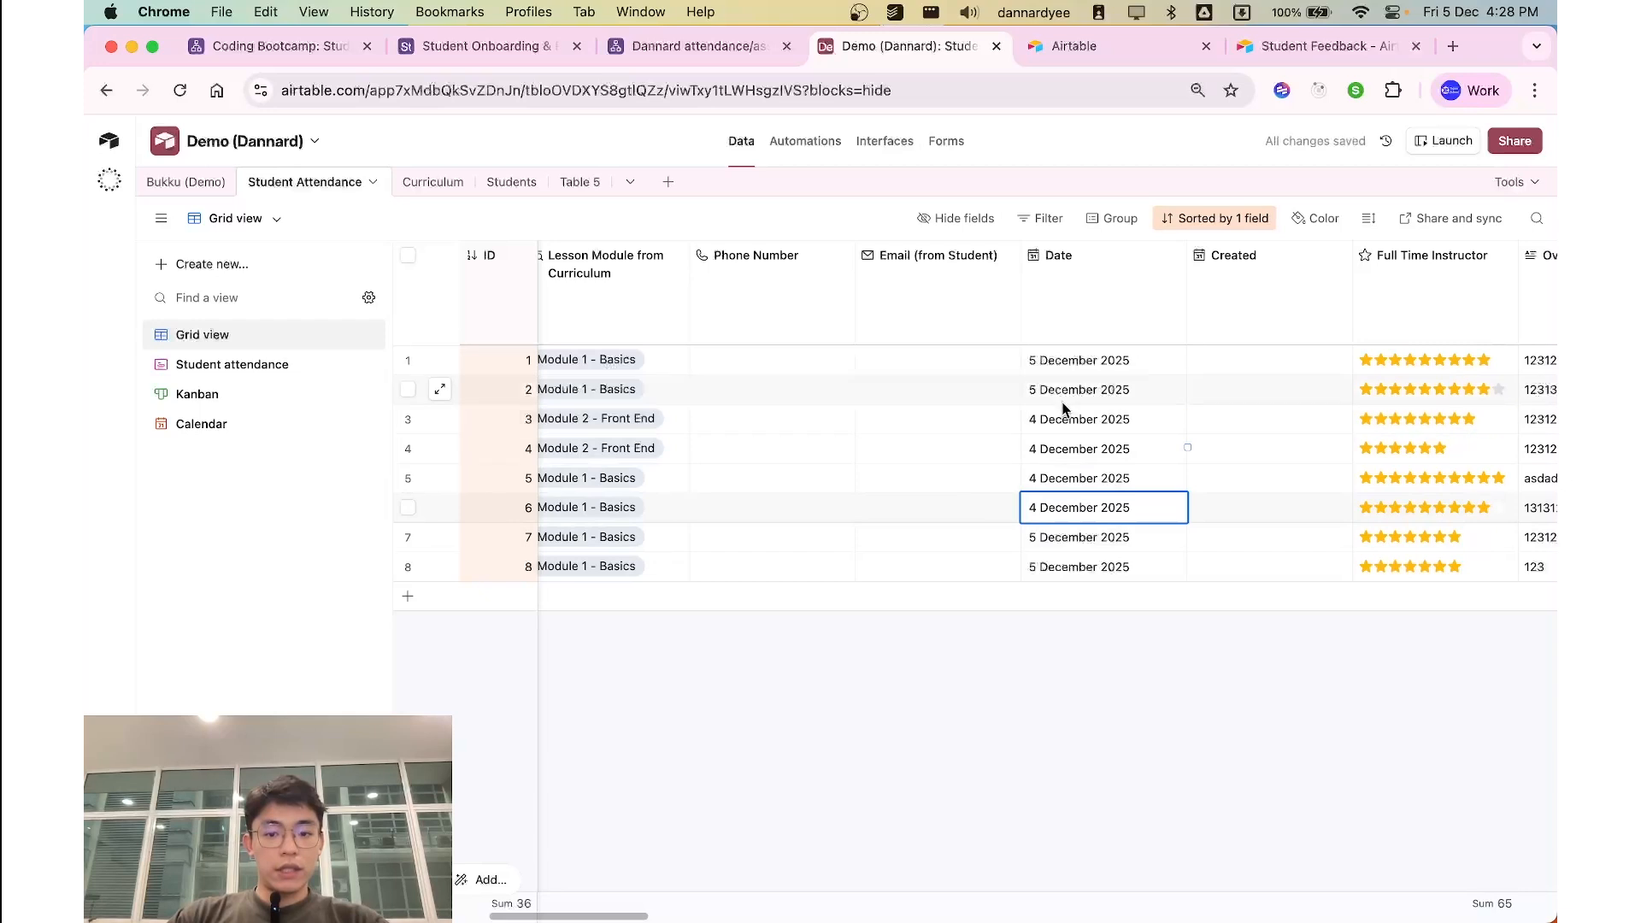
pyautogui.moveTo(1058, 419); pyautogui.dragTo(1059, 520)
pyautogui.hscroll(-8, 886, 524)
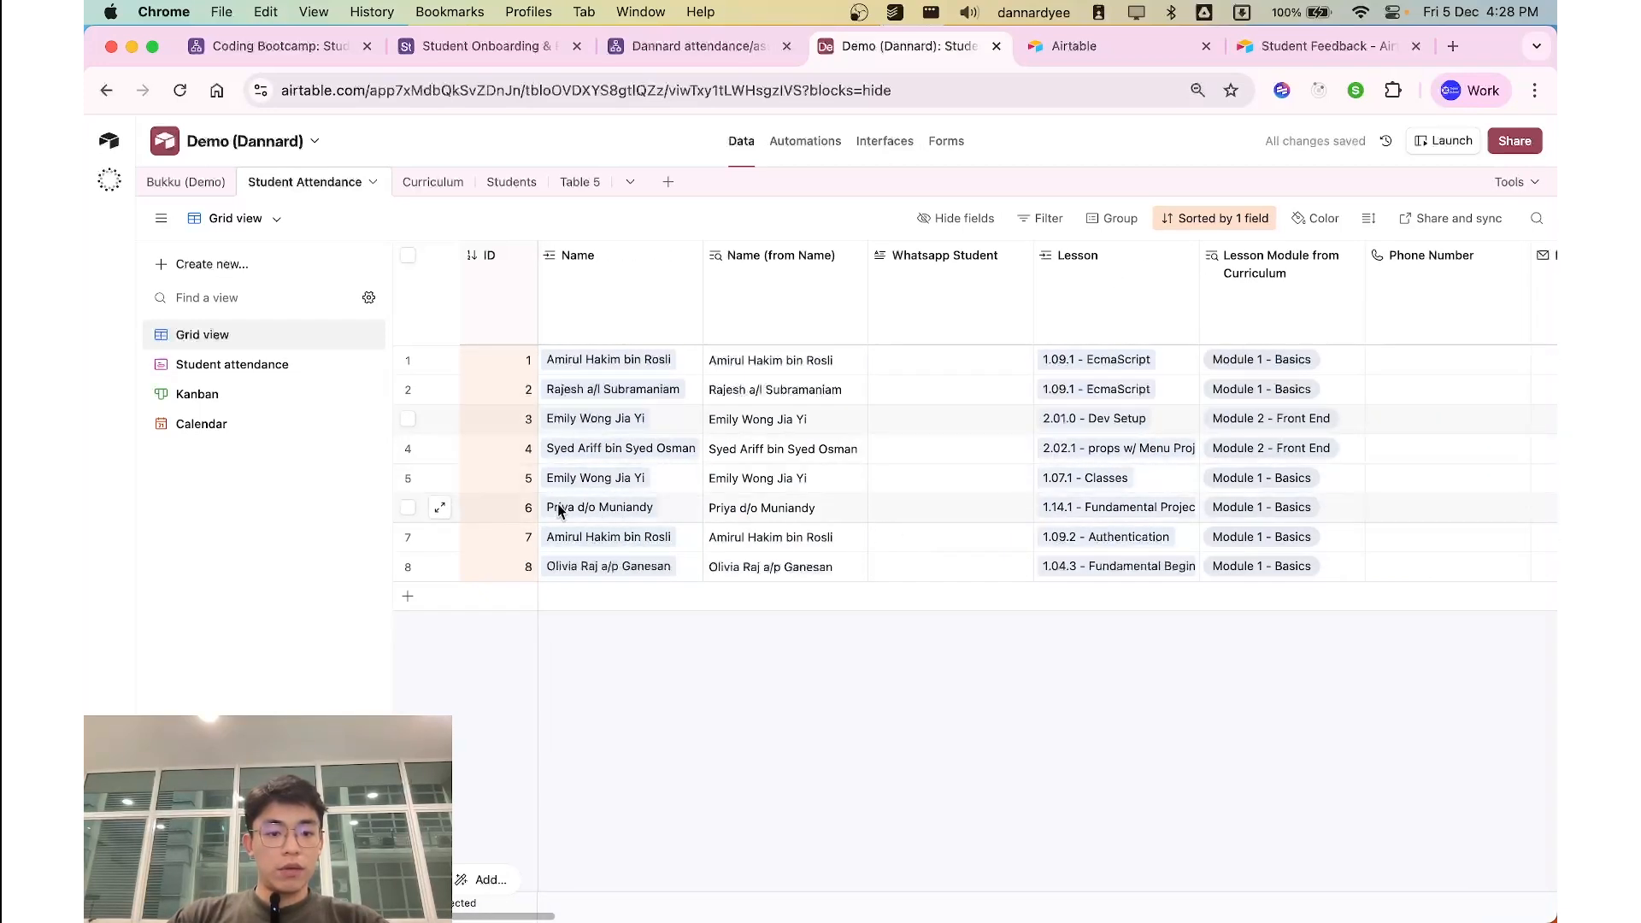
# Step: Show the attendance records in the Calendar view and rename it as "Calendar - " plus the owner's first name and "view"
pyautogui.click(220, 423)
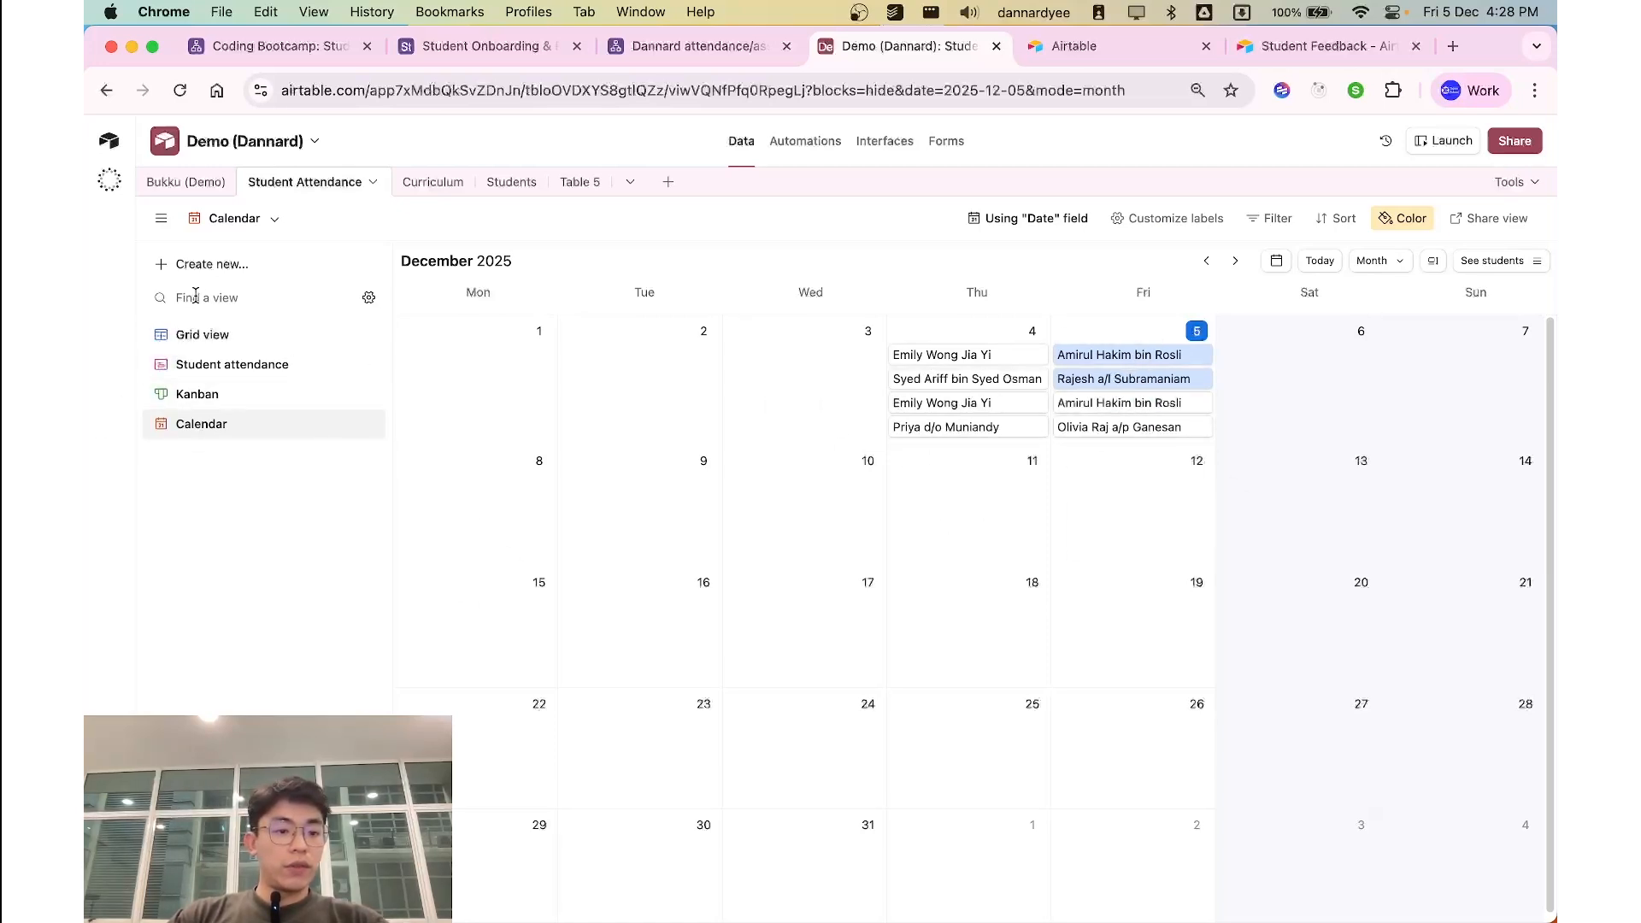
pyautogui.doubleClick(229, 427)
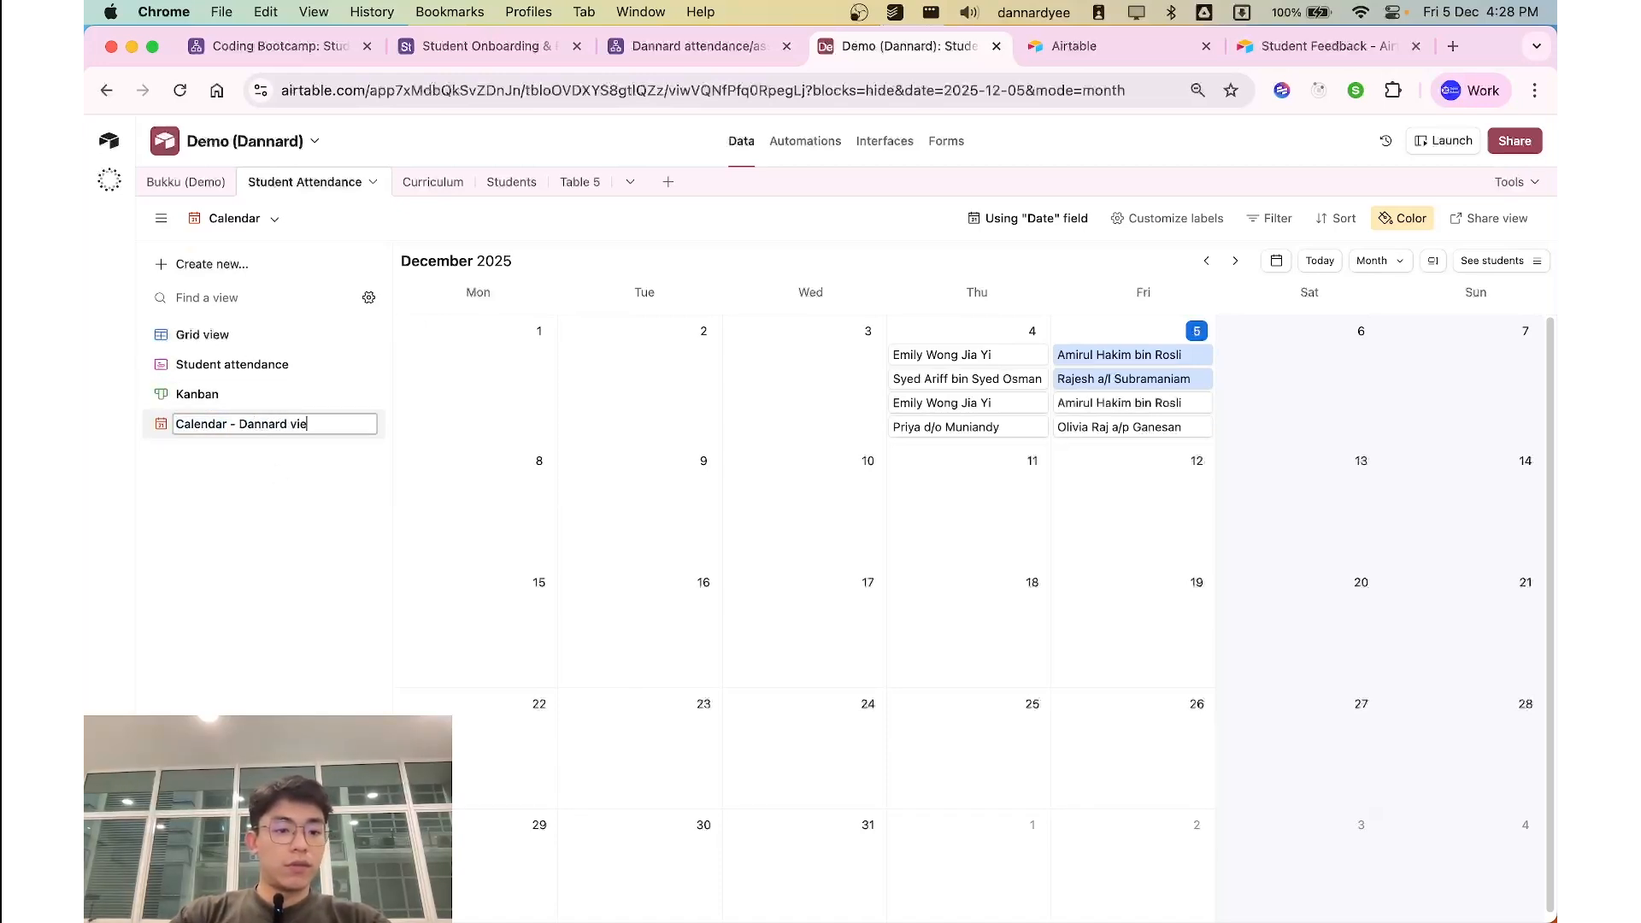
pyautogui.press('Return')
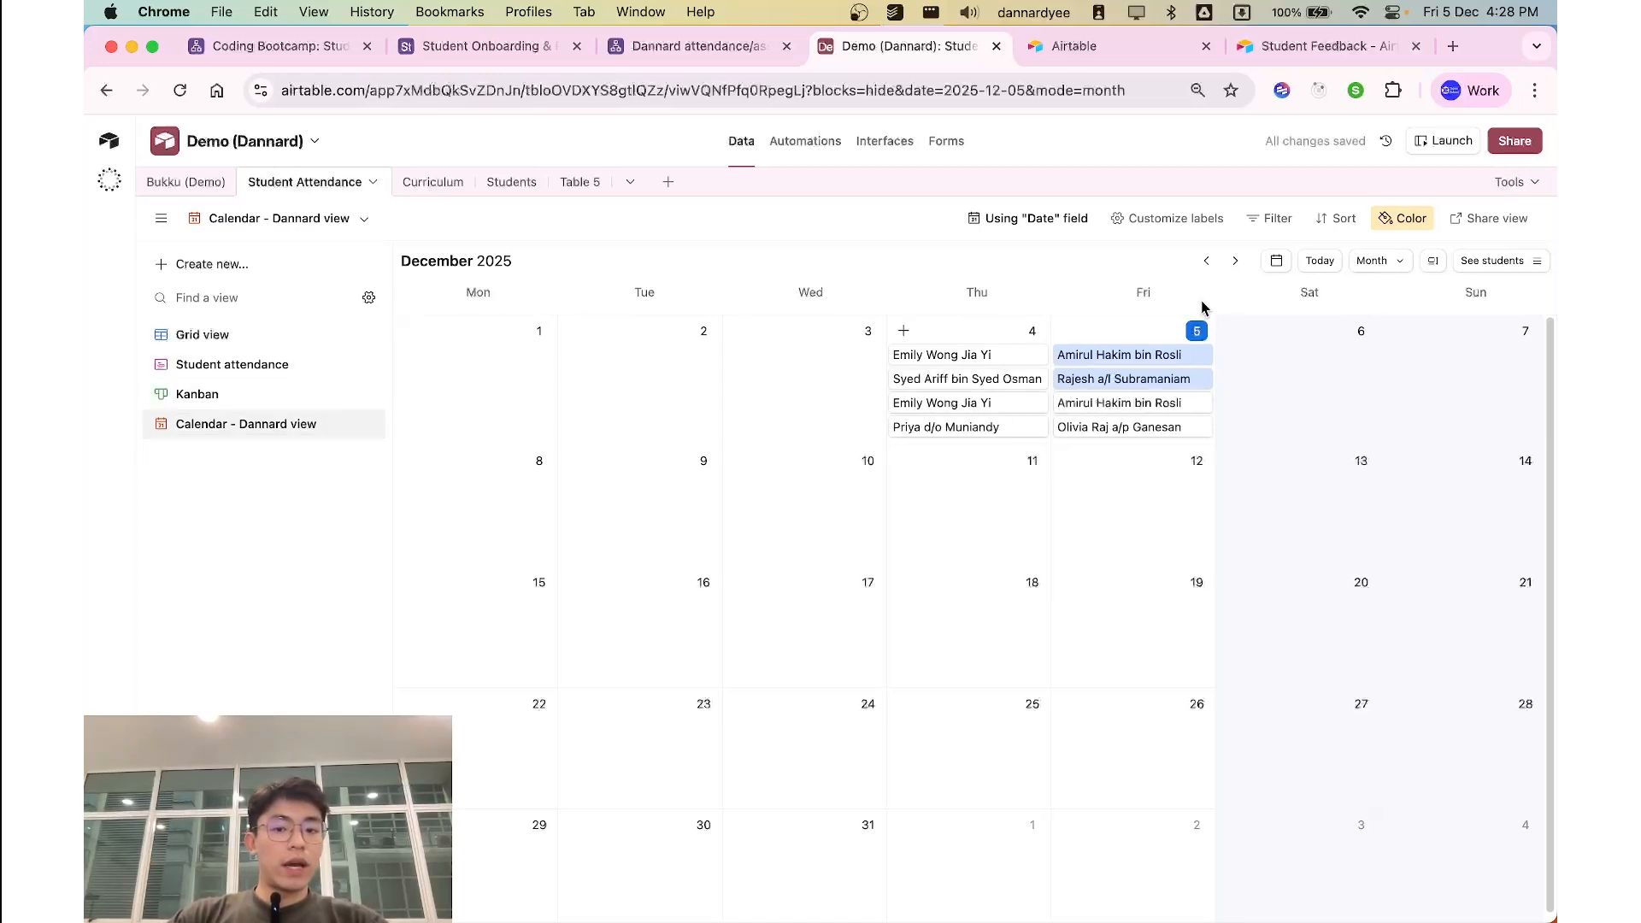
# Step: Rename the Student Attendance grid view by appending a colleague's name in possessive form and "view"
pyautogui.doubleClick(288, 336)
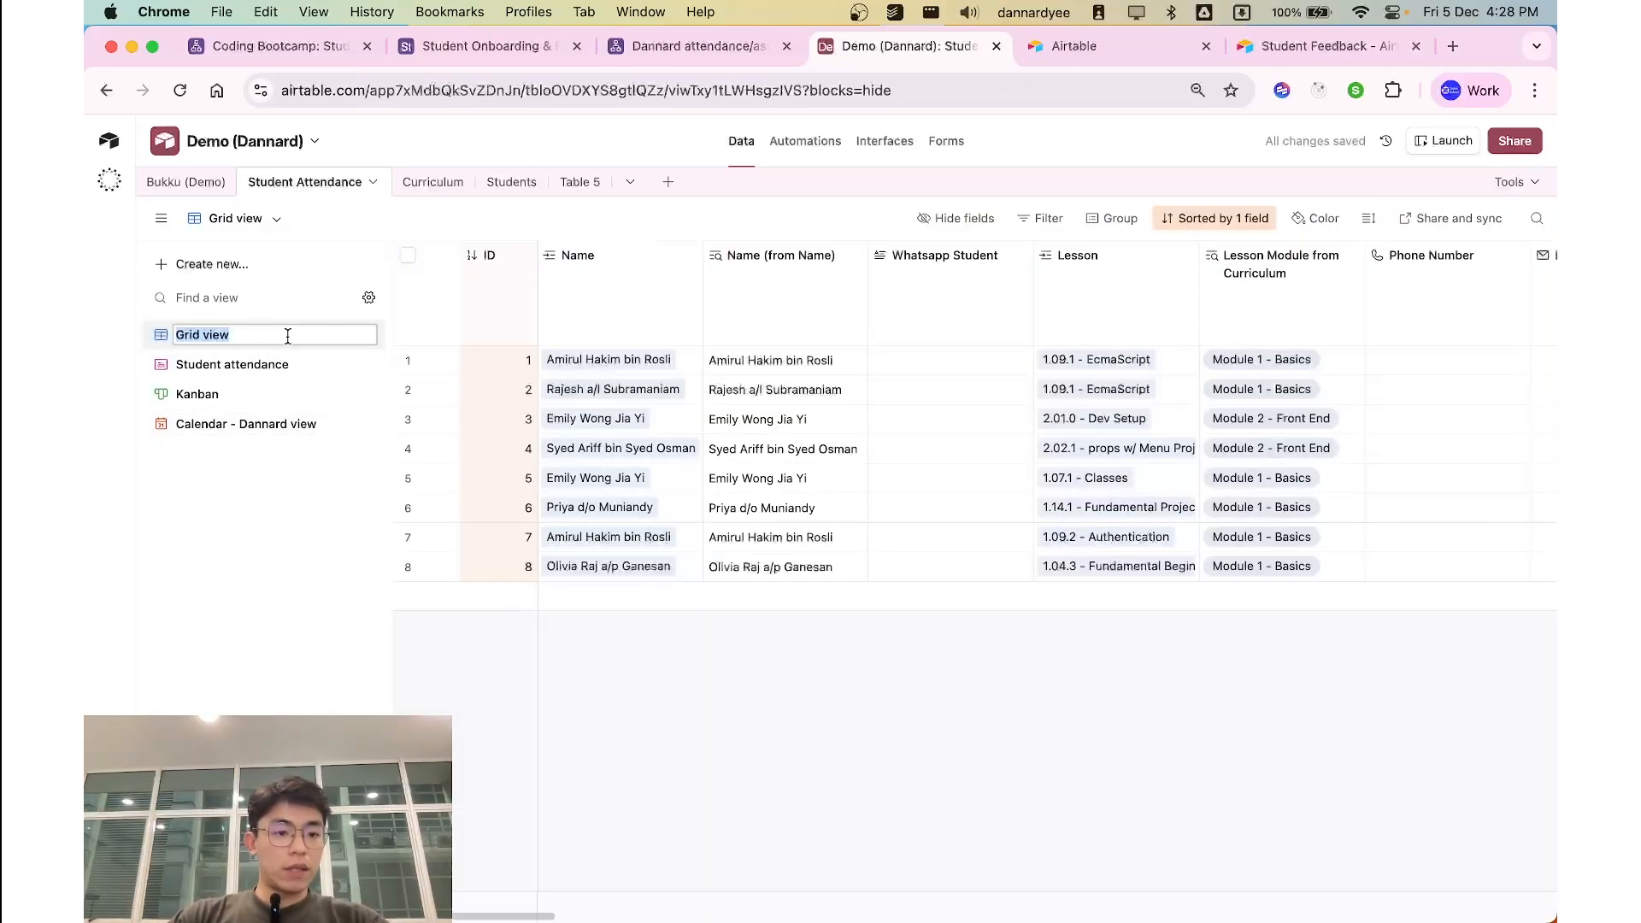
pyautogui.click(288, 336)
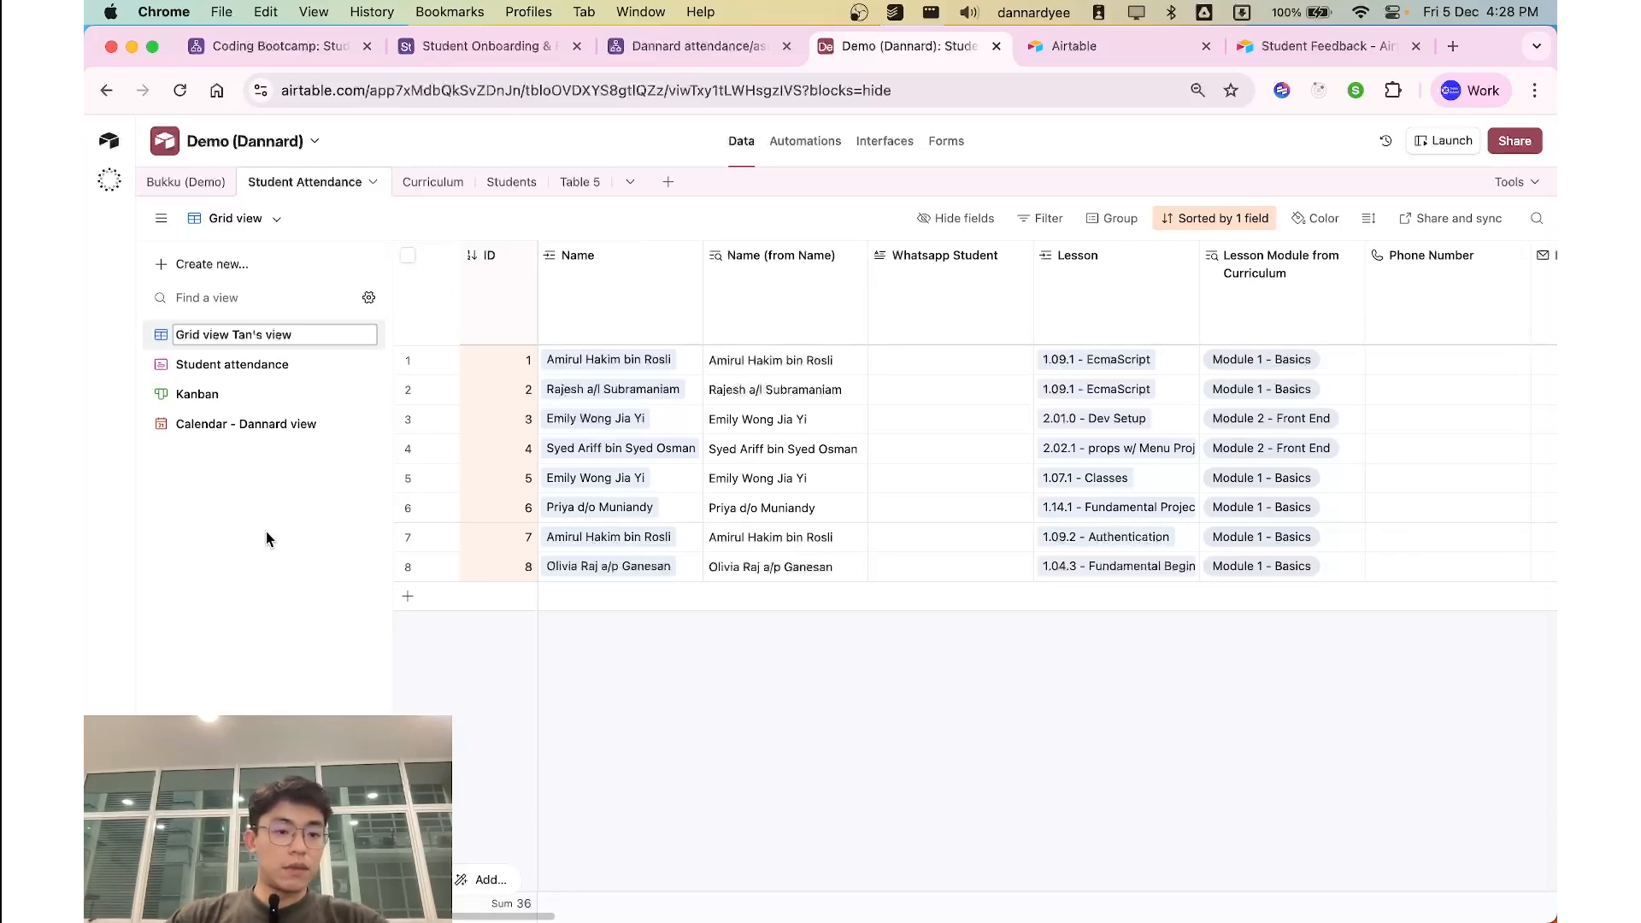
pyautogui.press('Return')
# Step: Duplicate the renamed grid view and name the copy Master View
pyautogui.click(333, 334)
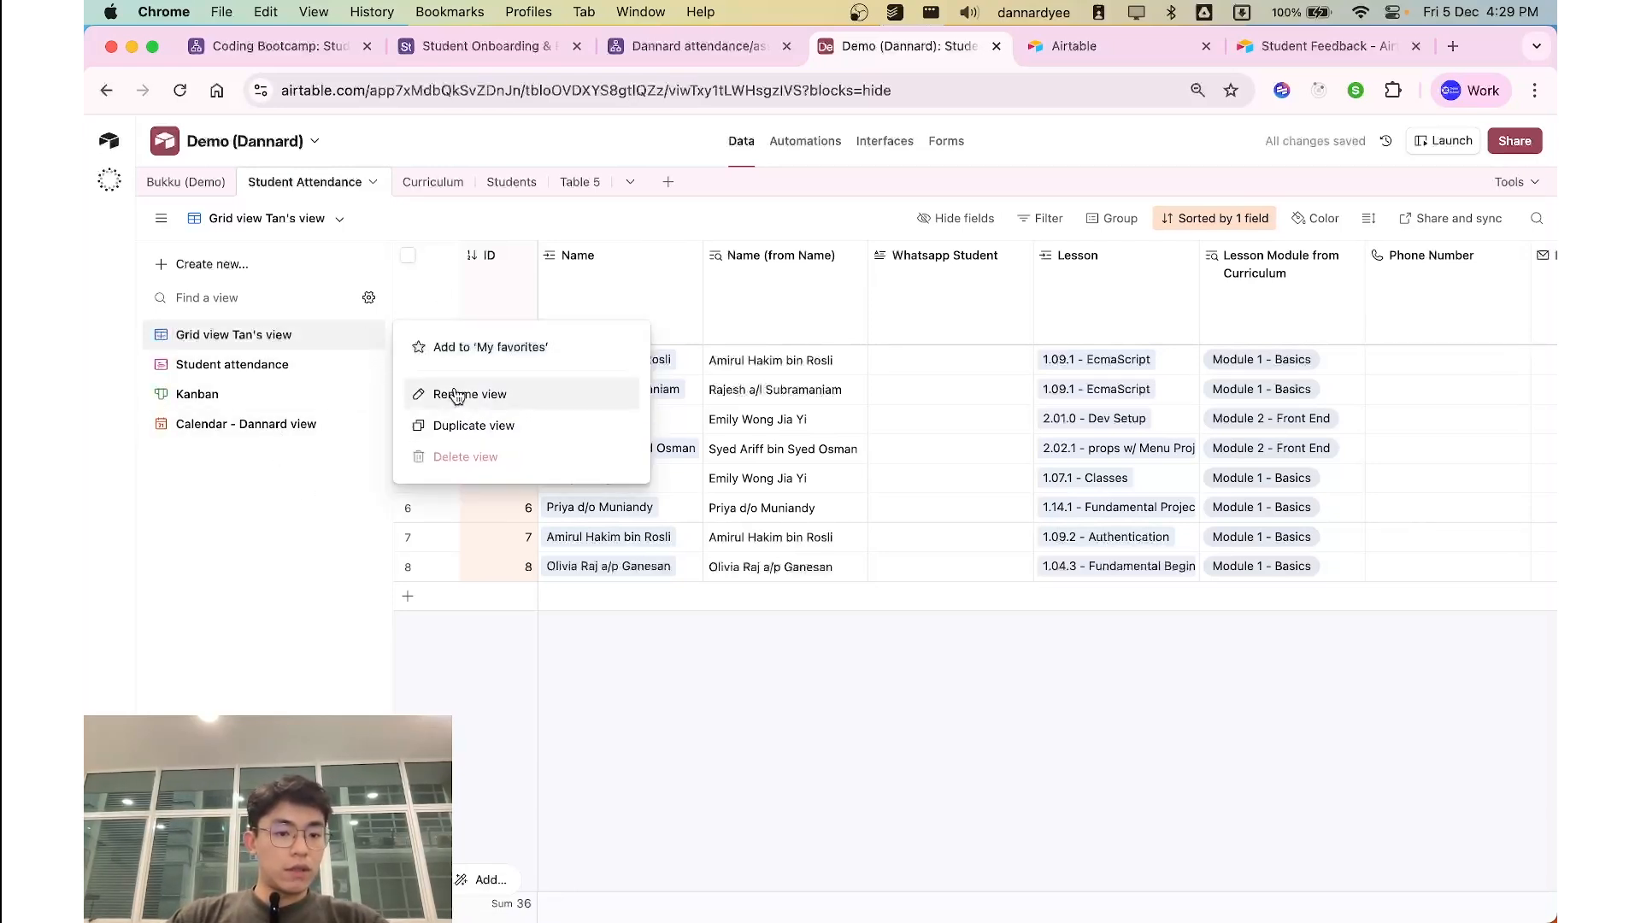
pyautogui.click(451, 424)
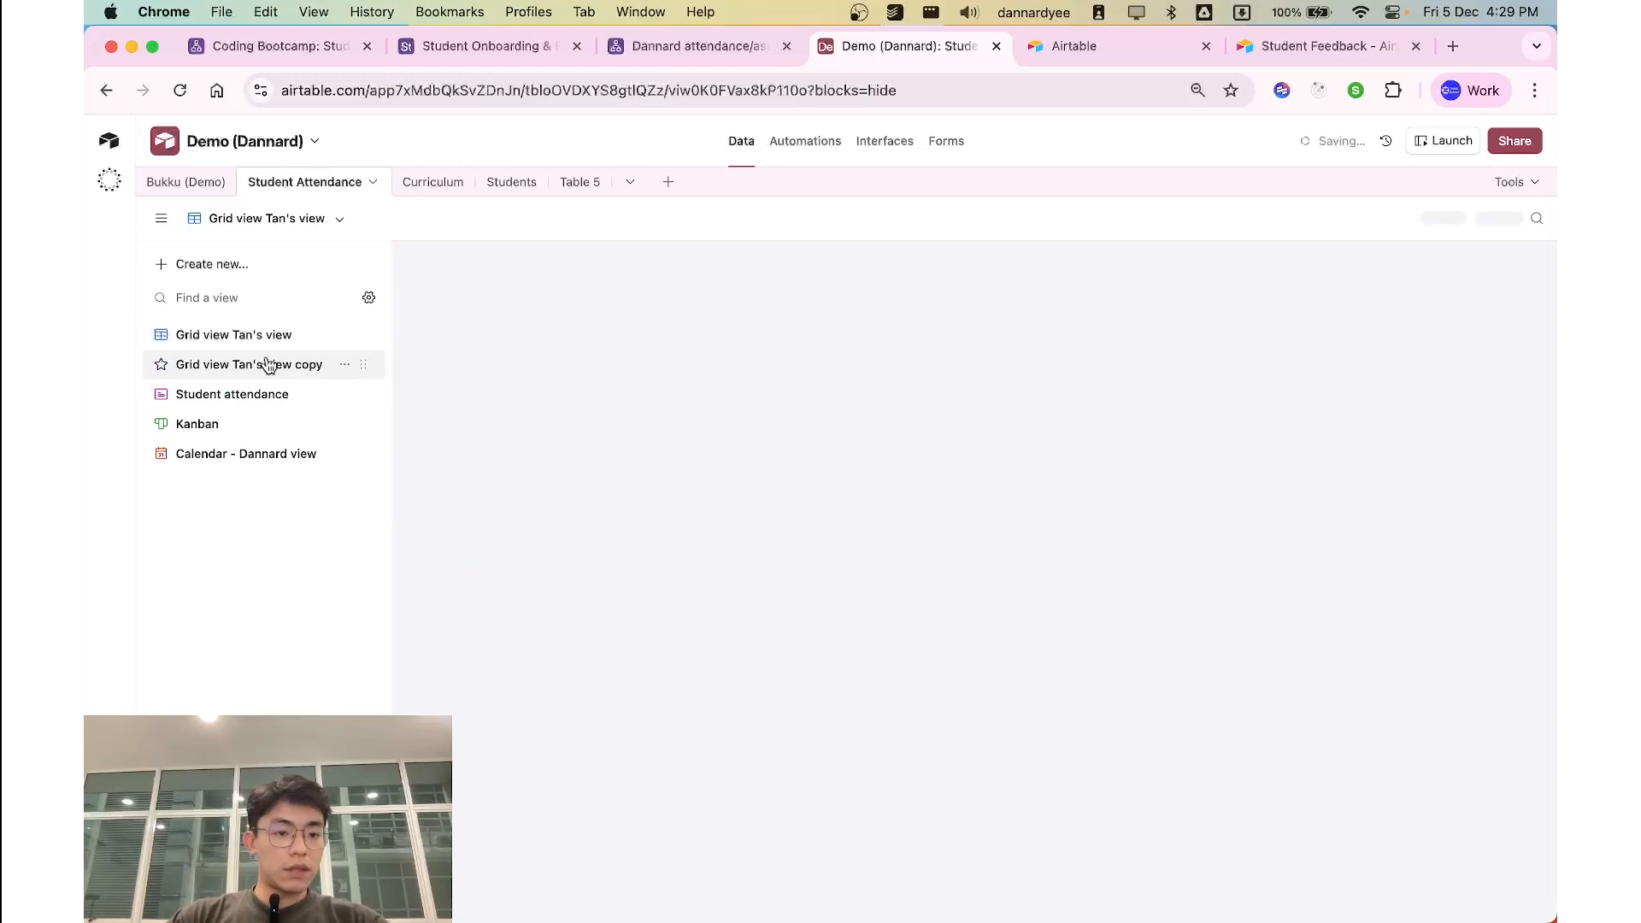
pyautogui.doubleClick(267, 365)
pyautogui.write('Master View')
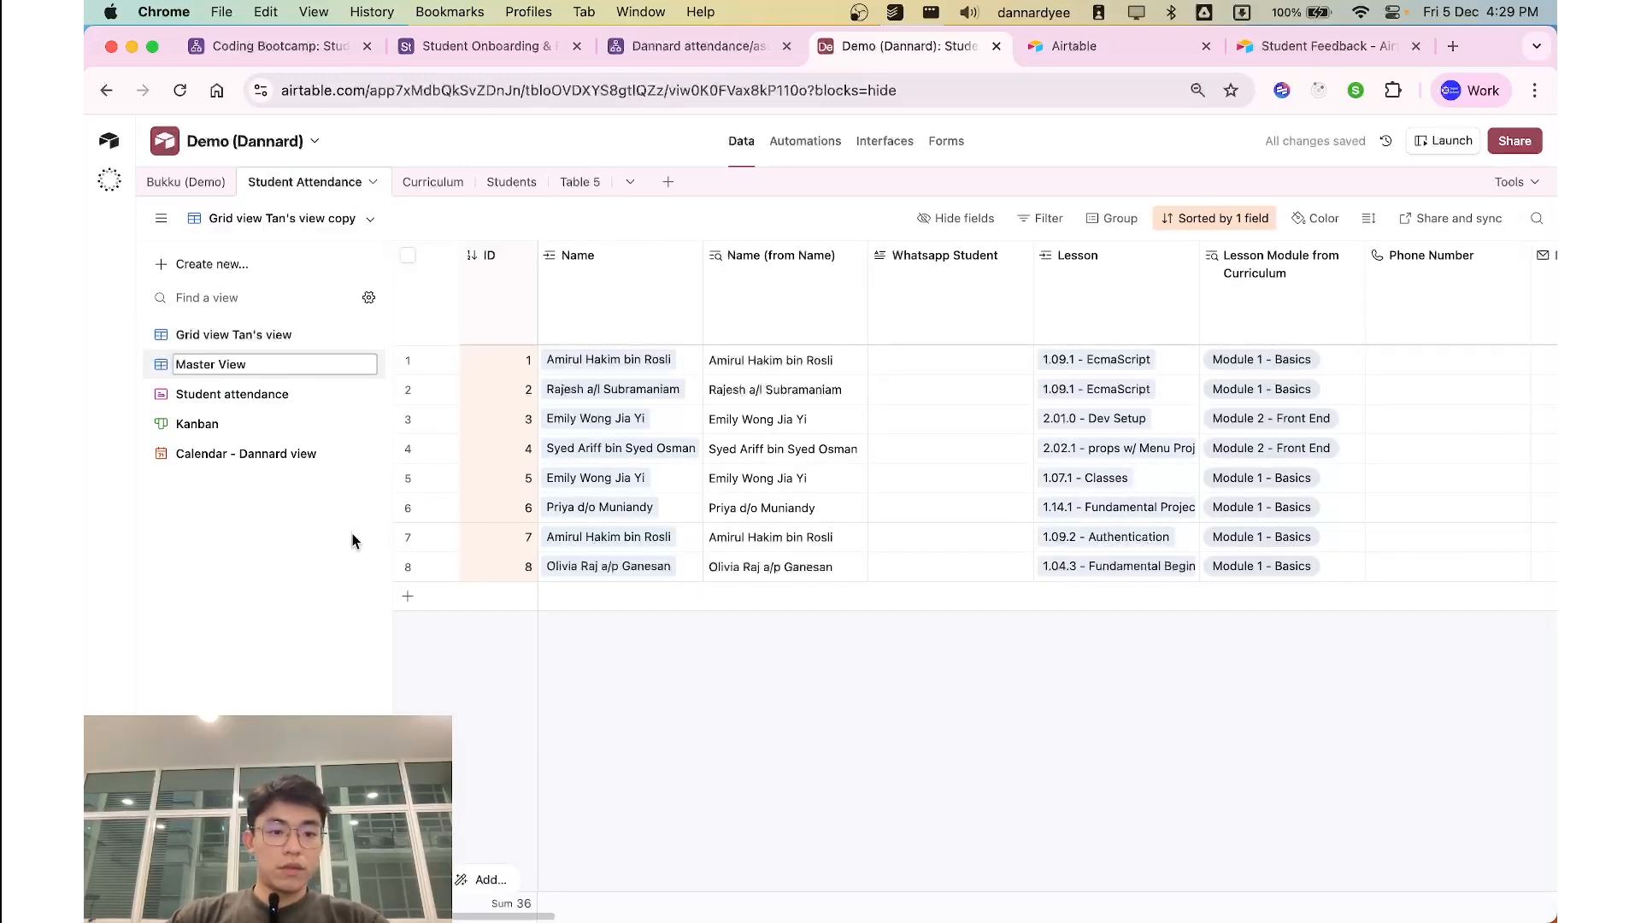
pyautogui.press('Return')
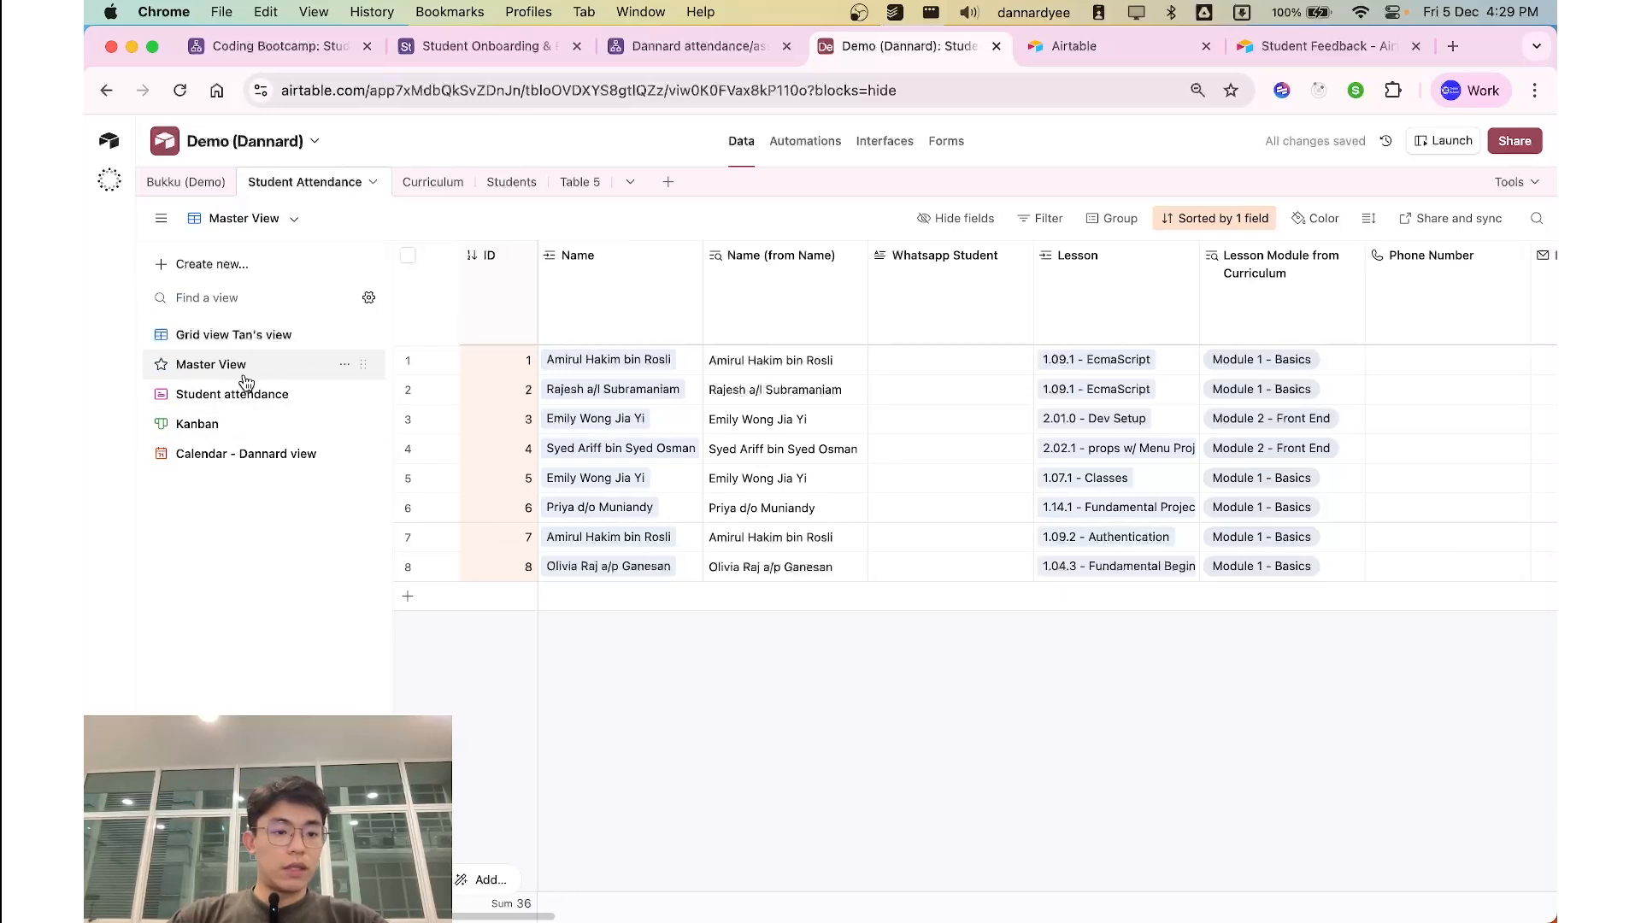
# Step: Show the renamed Calendar view, and create a collaborative Gallery view named Gallery for the Student Attendance table
pyautogui.click(196, 466)
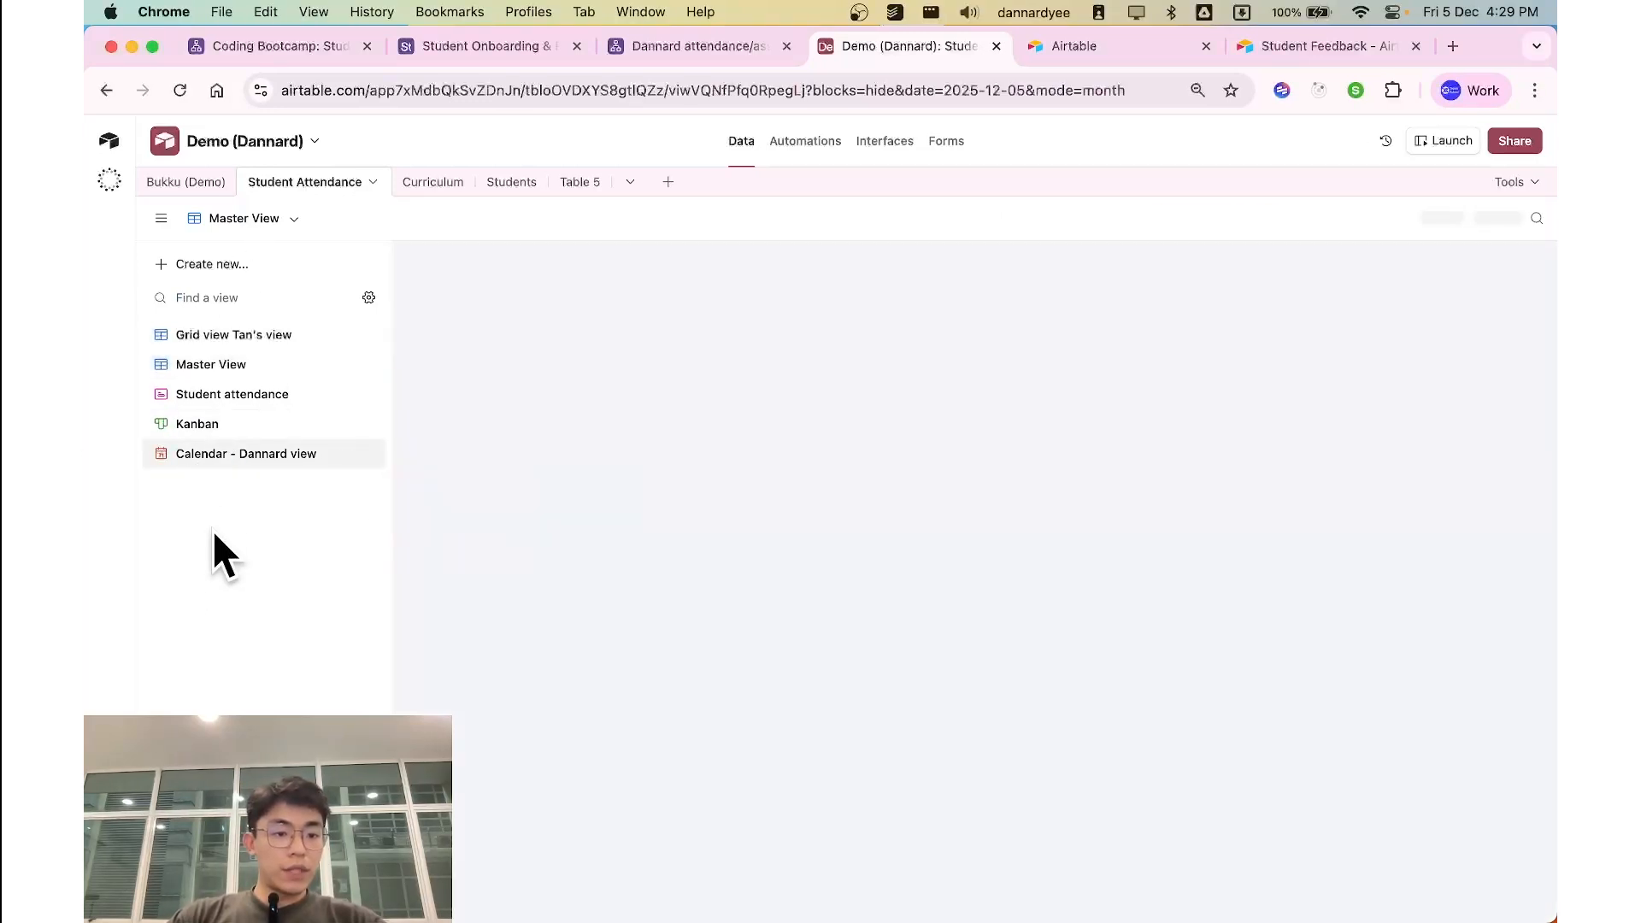
pyautogui.click(238, 268)
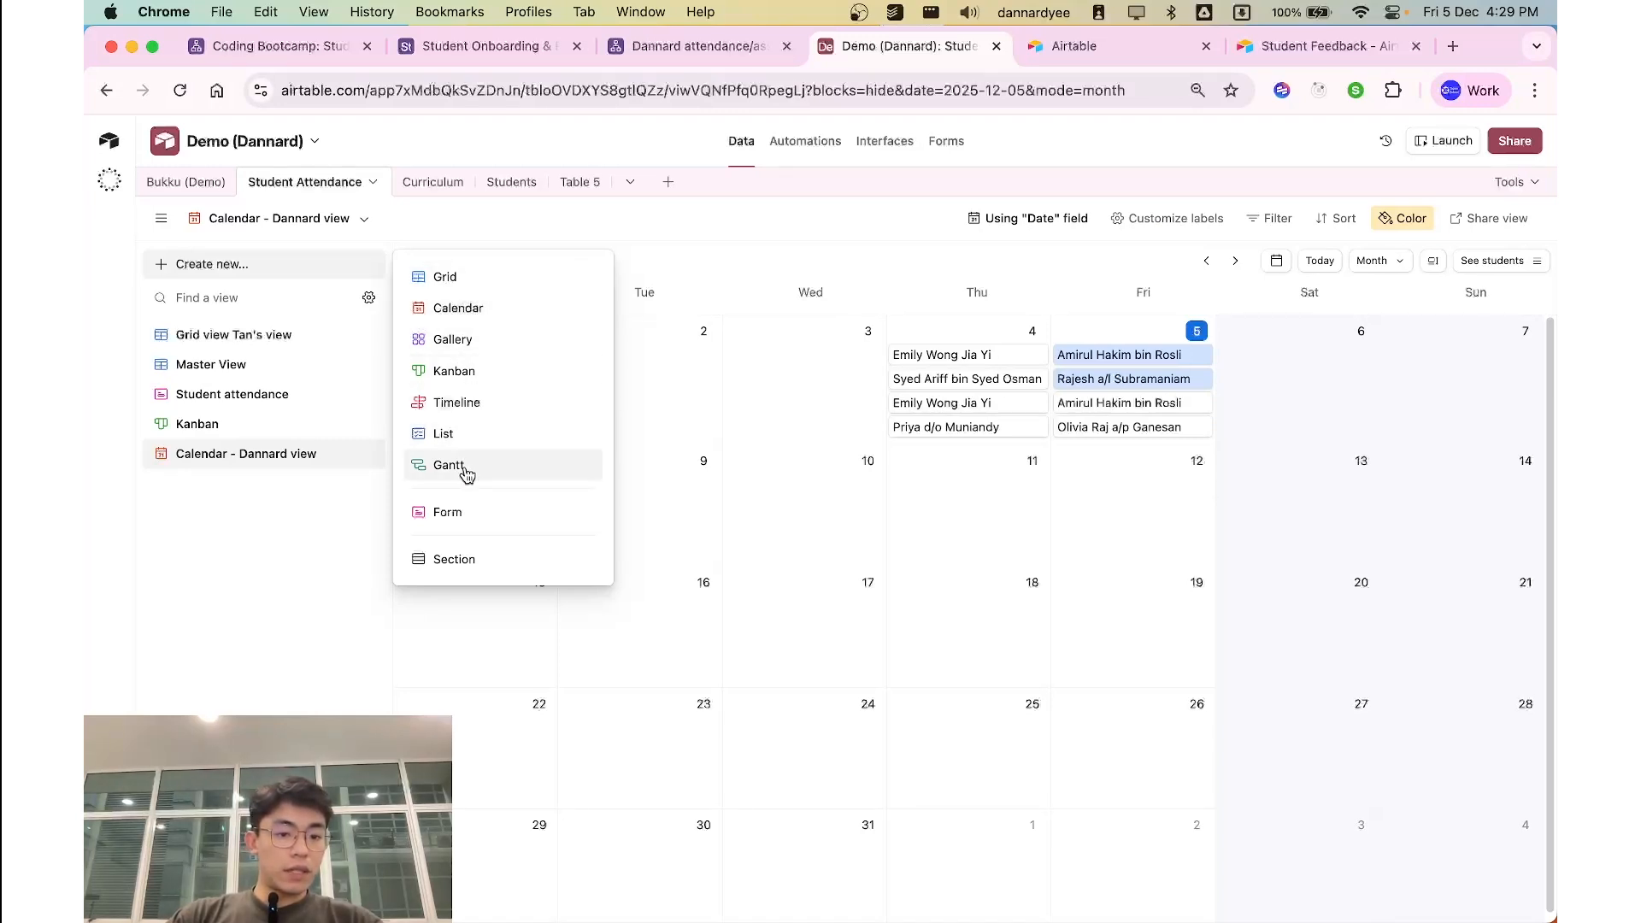
pyautogui.click(453, 340)
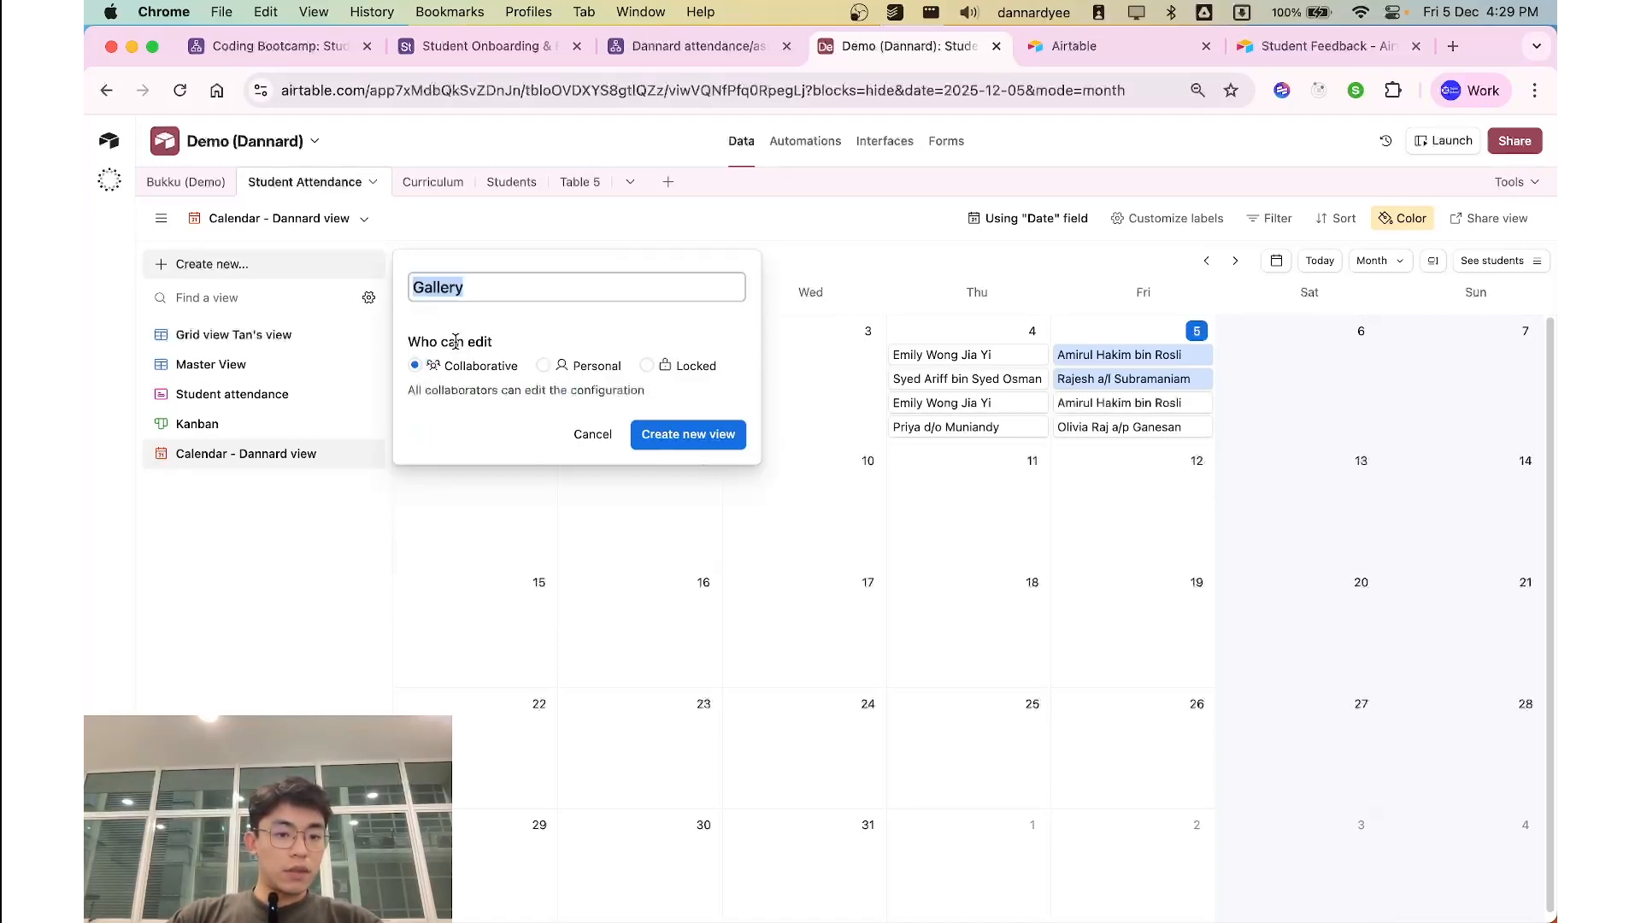
pyautogui.click(708, 446)
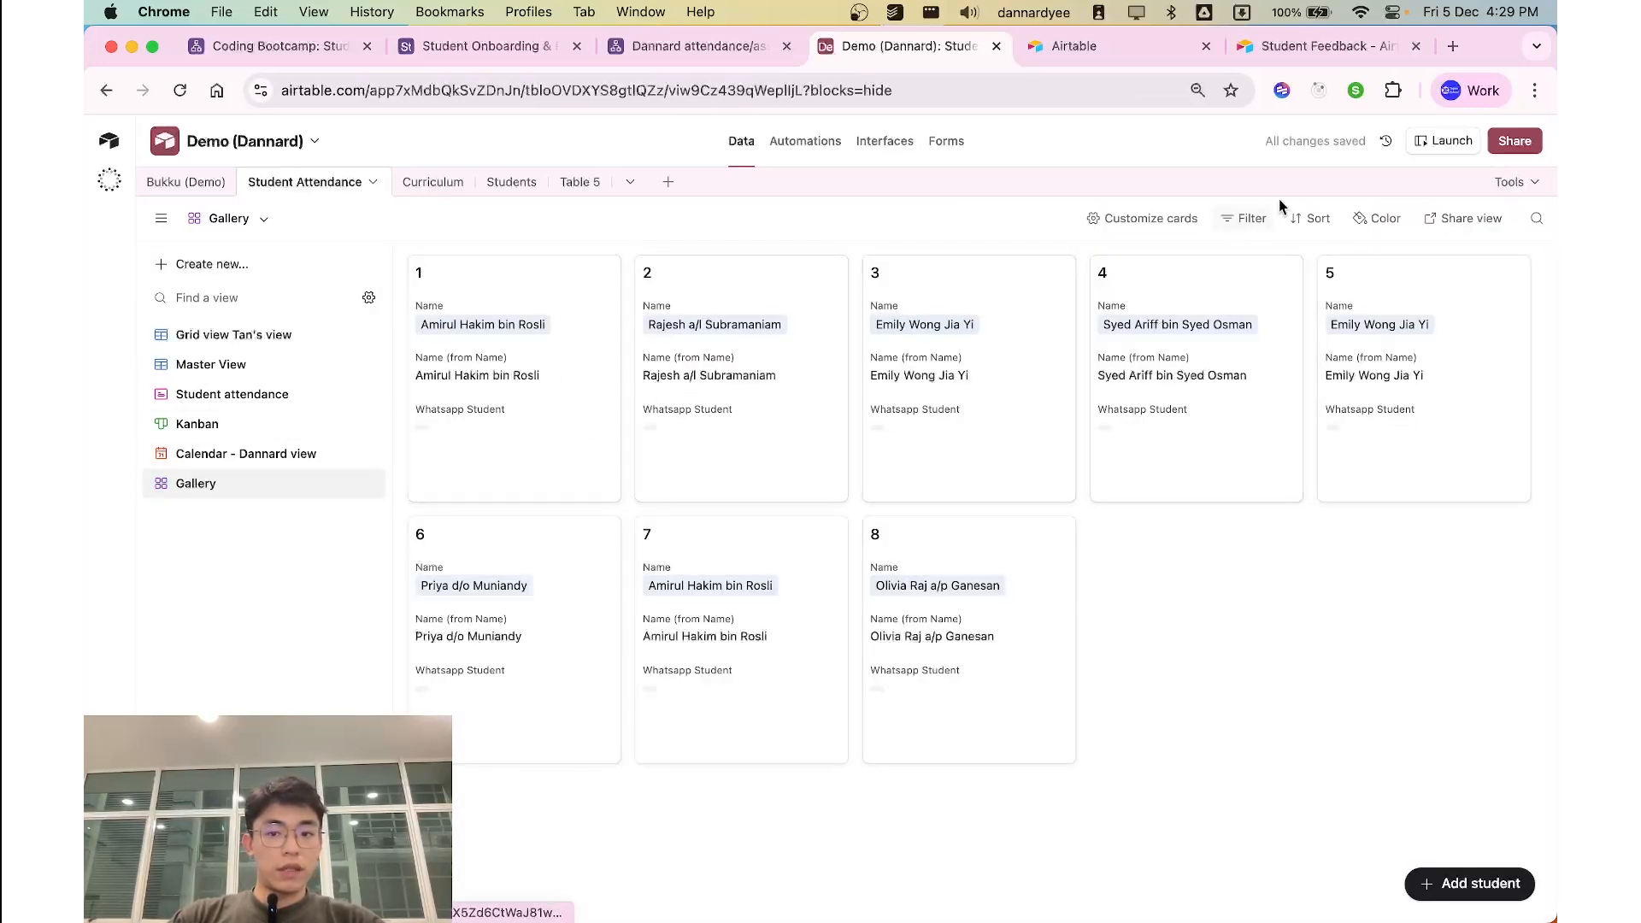
# Step: Filter the Gallery view to records whose Date is today
pyautogui.click(1244, 218)
pyautogui.click(824, 290)
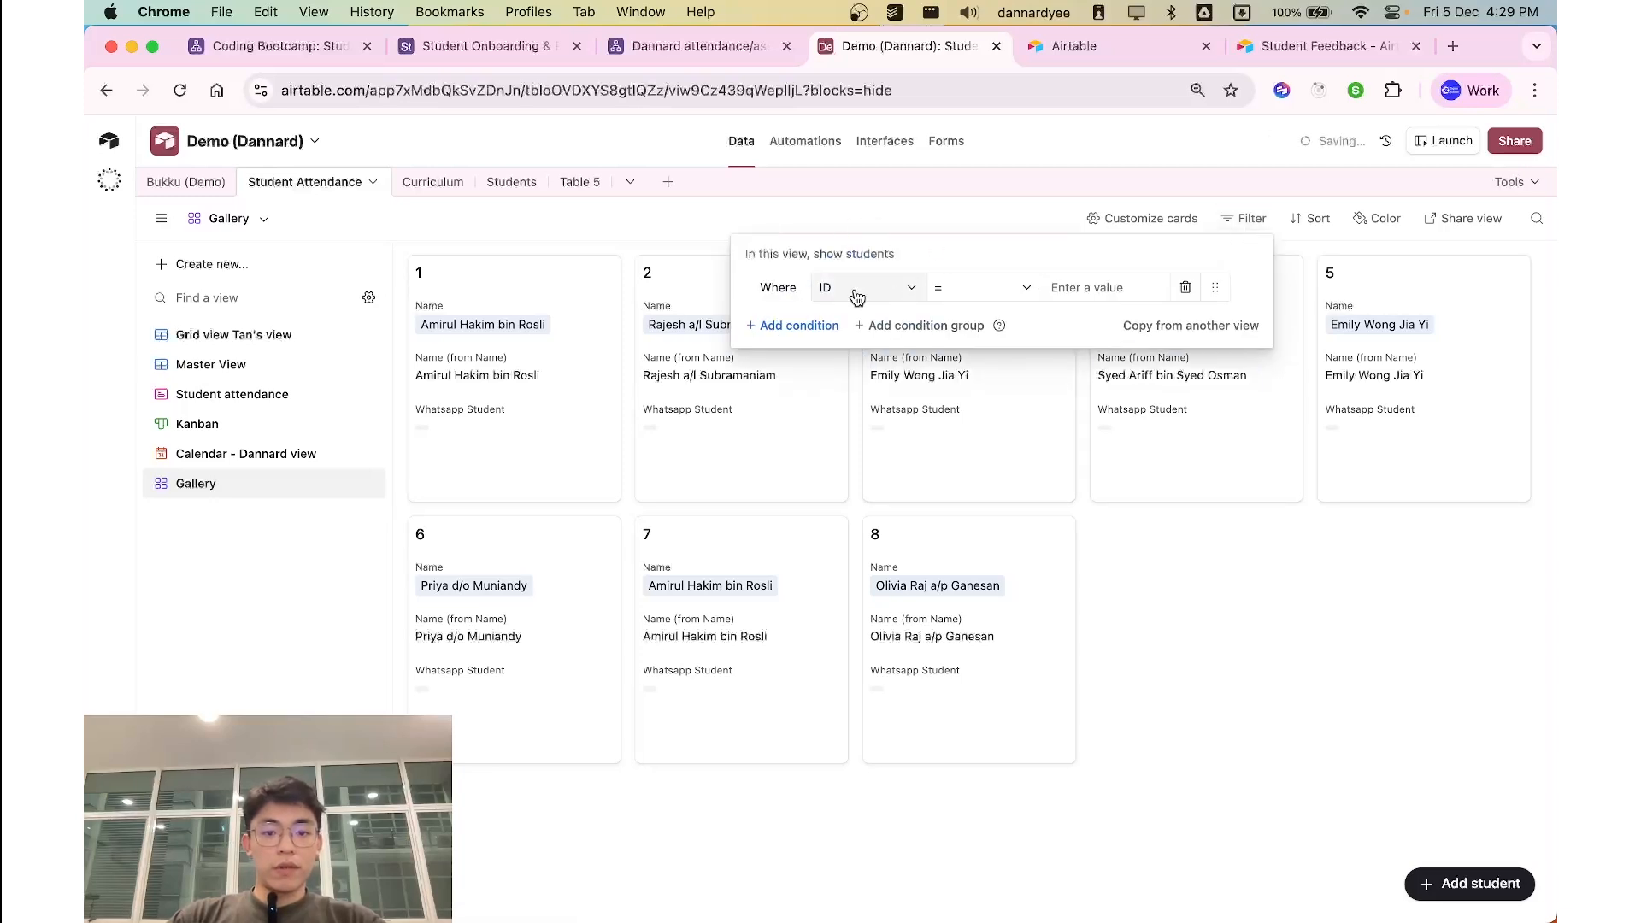
pyautogui.click(861, 287)
pyautogui.scroll(-1, 904, 458)
pyautogui.write('dat')
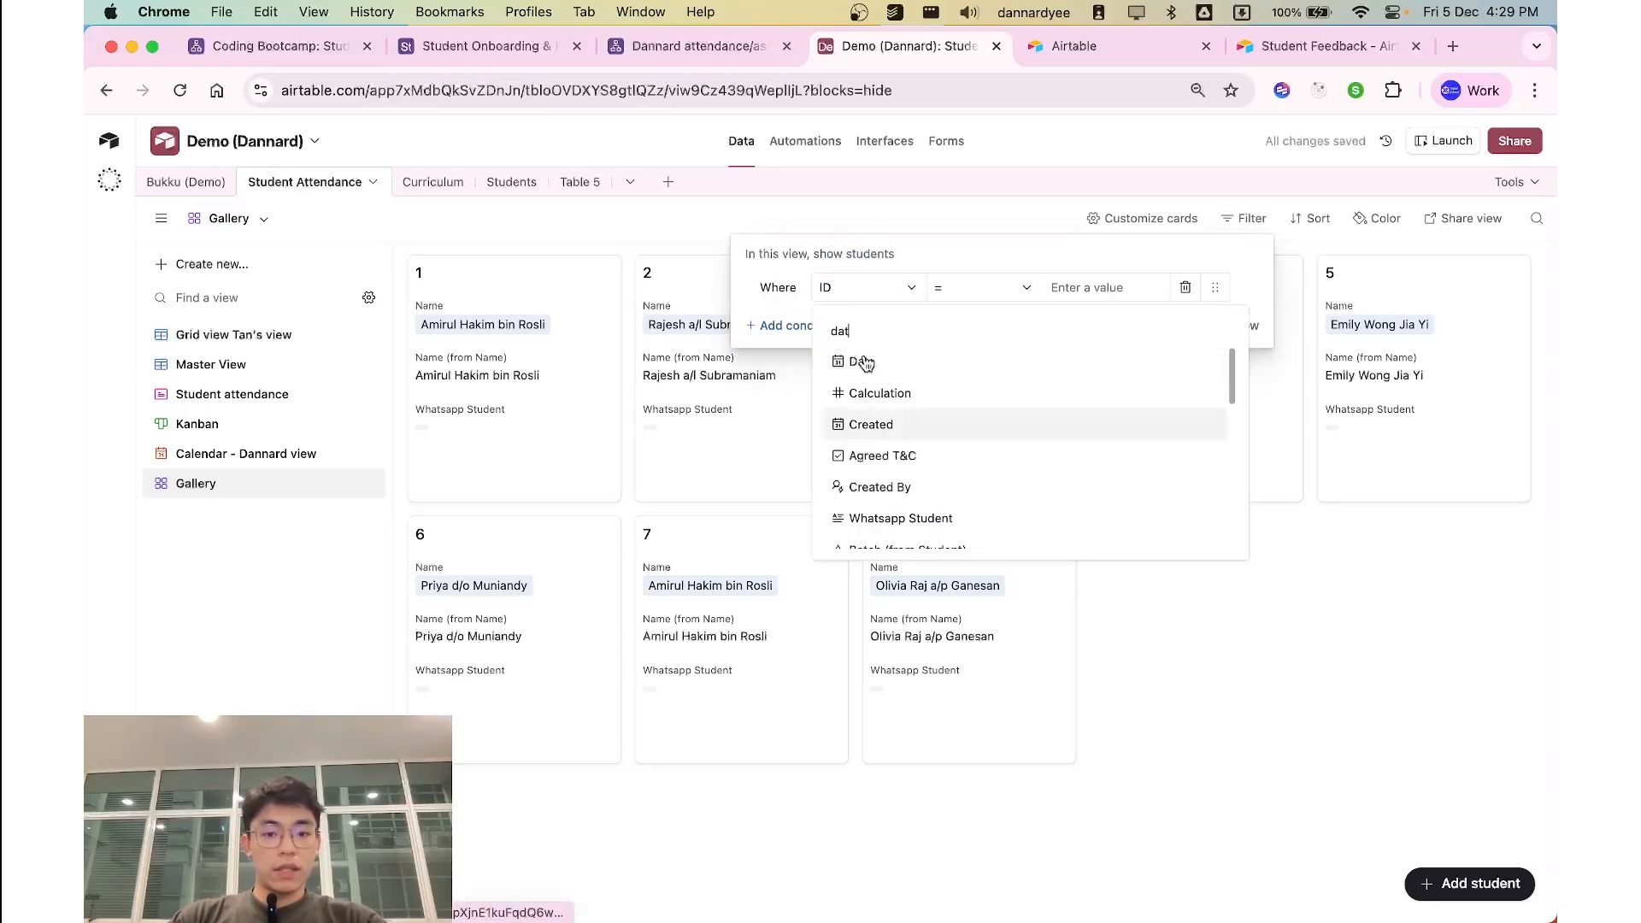
pyautogui.click(854, 362)
pyautogui.click(952, 290)
pyautogui.click(954, 290)
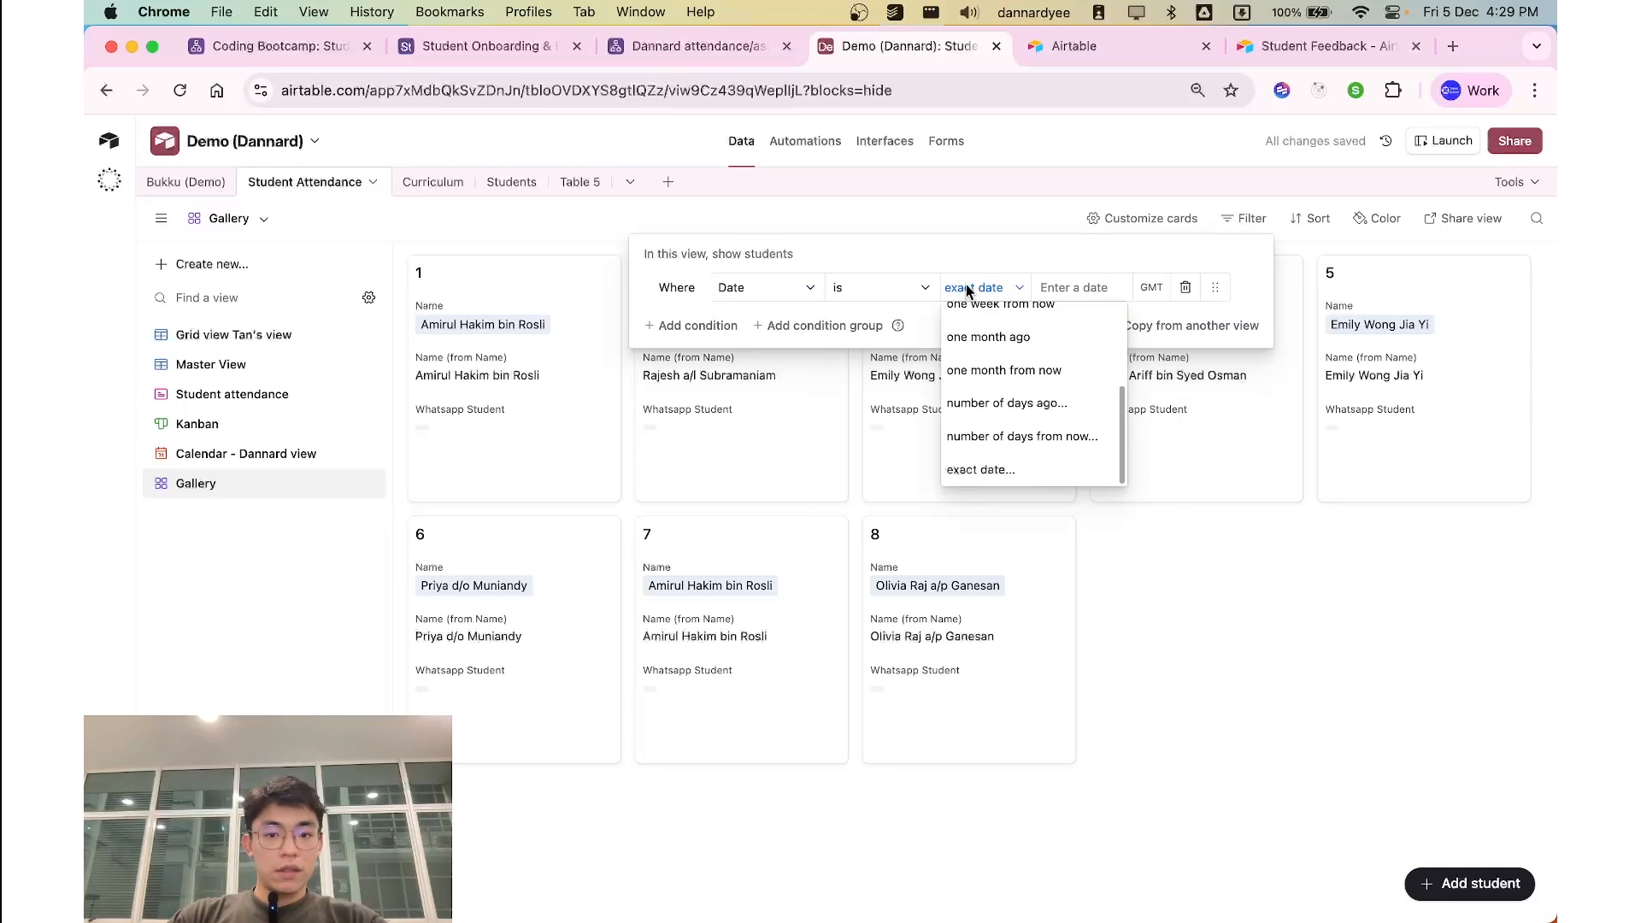
pyautogui.scroll(3, 991, 401)
pyautogui.click(970, 314)
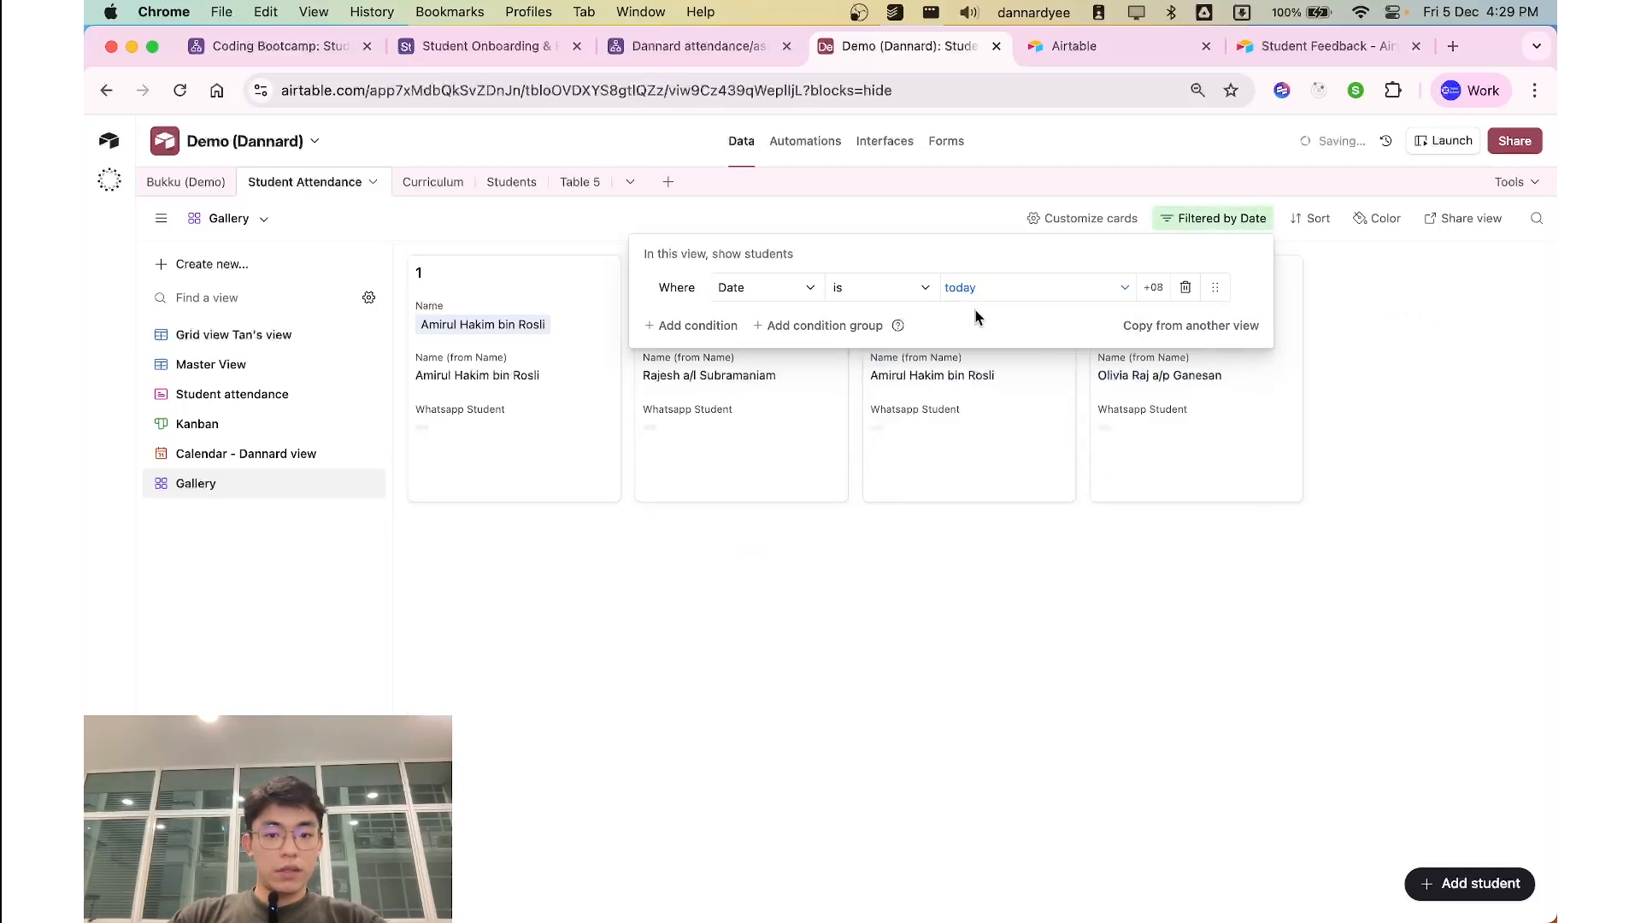
pyautogui.click(910, 590)
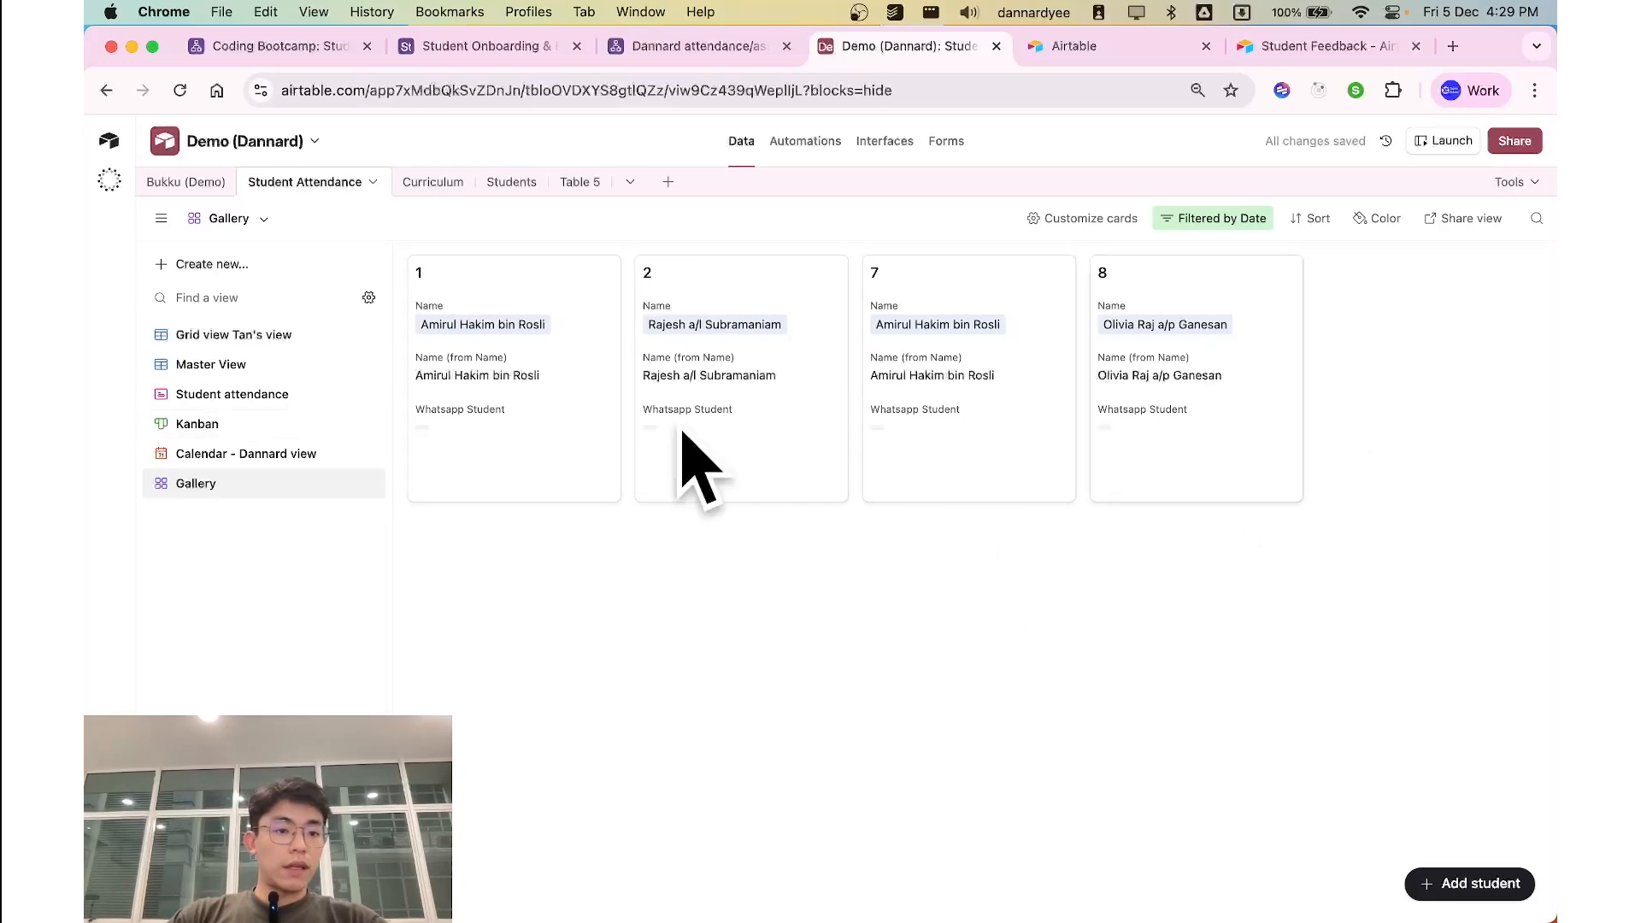
# Step: Change the Gallery view's Date filter to show records dated yesterday
pyautogui.click(1237, 220)
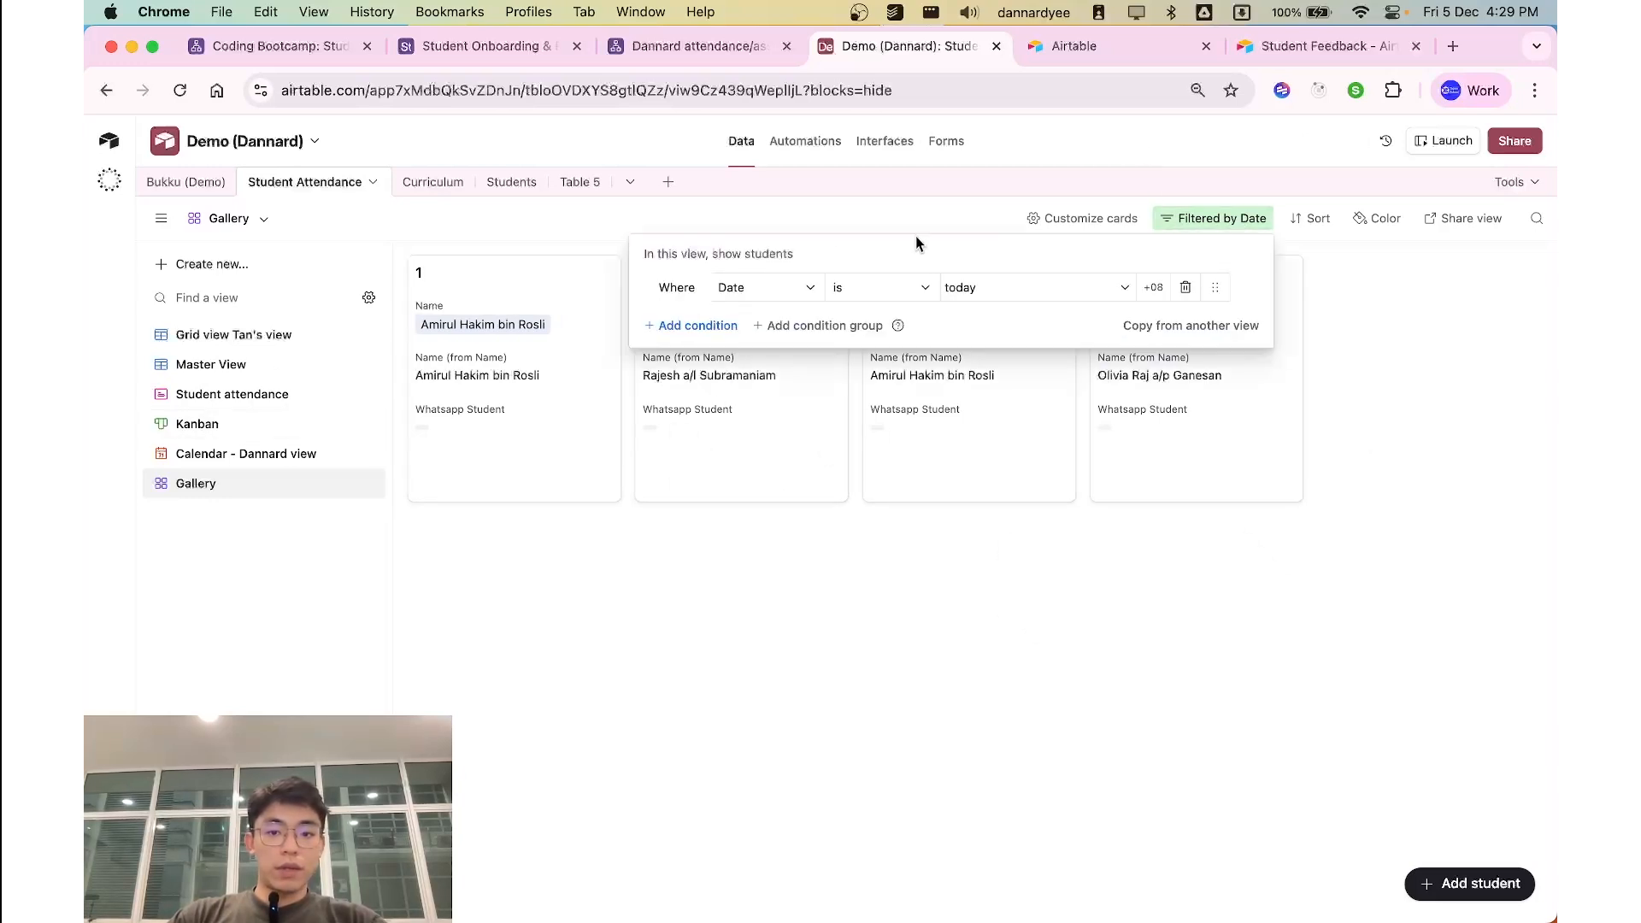
pyautogui.click(956, 288)
pyautogui.click(974, 384)
pyautogui.click(833, 570)
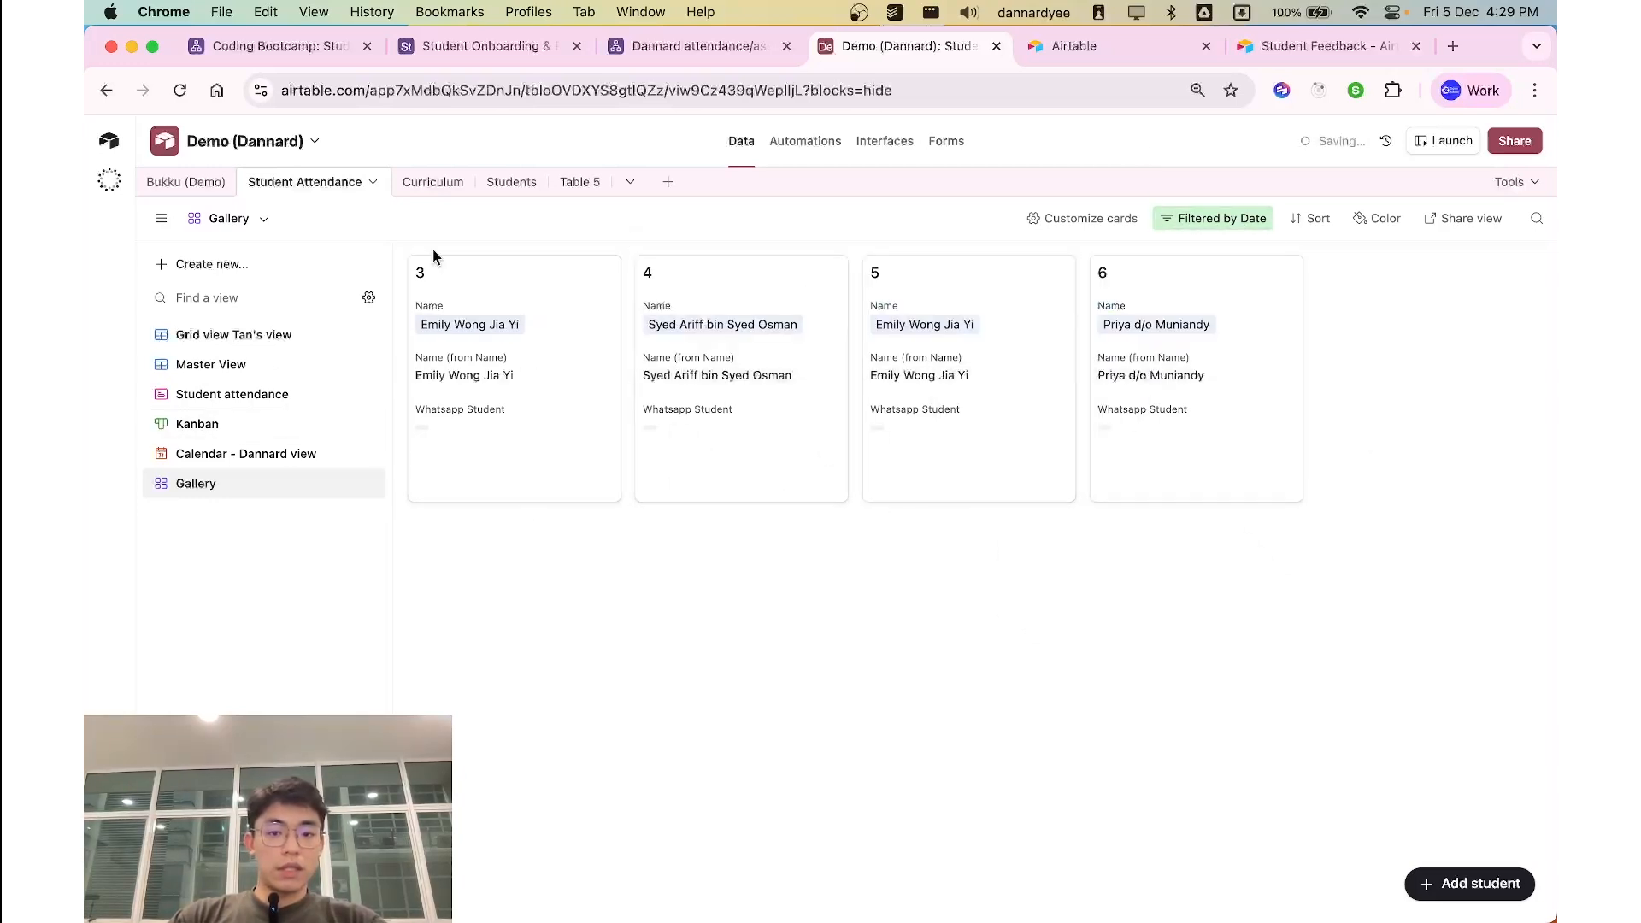
# Step: Show the renamed Calendar view, and check the Date column in the colleague's grid view
pyautogui.click(214, 455)
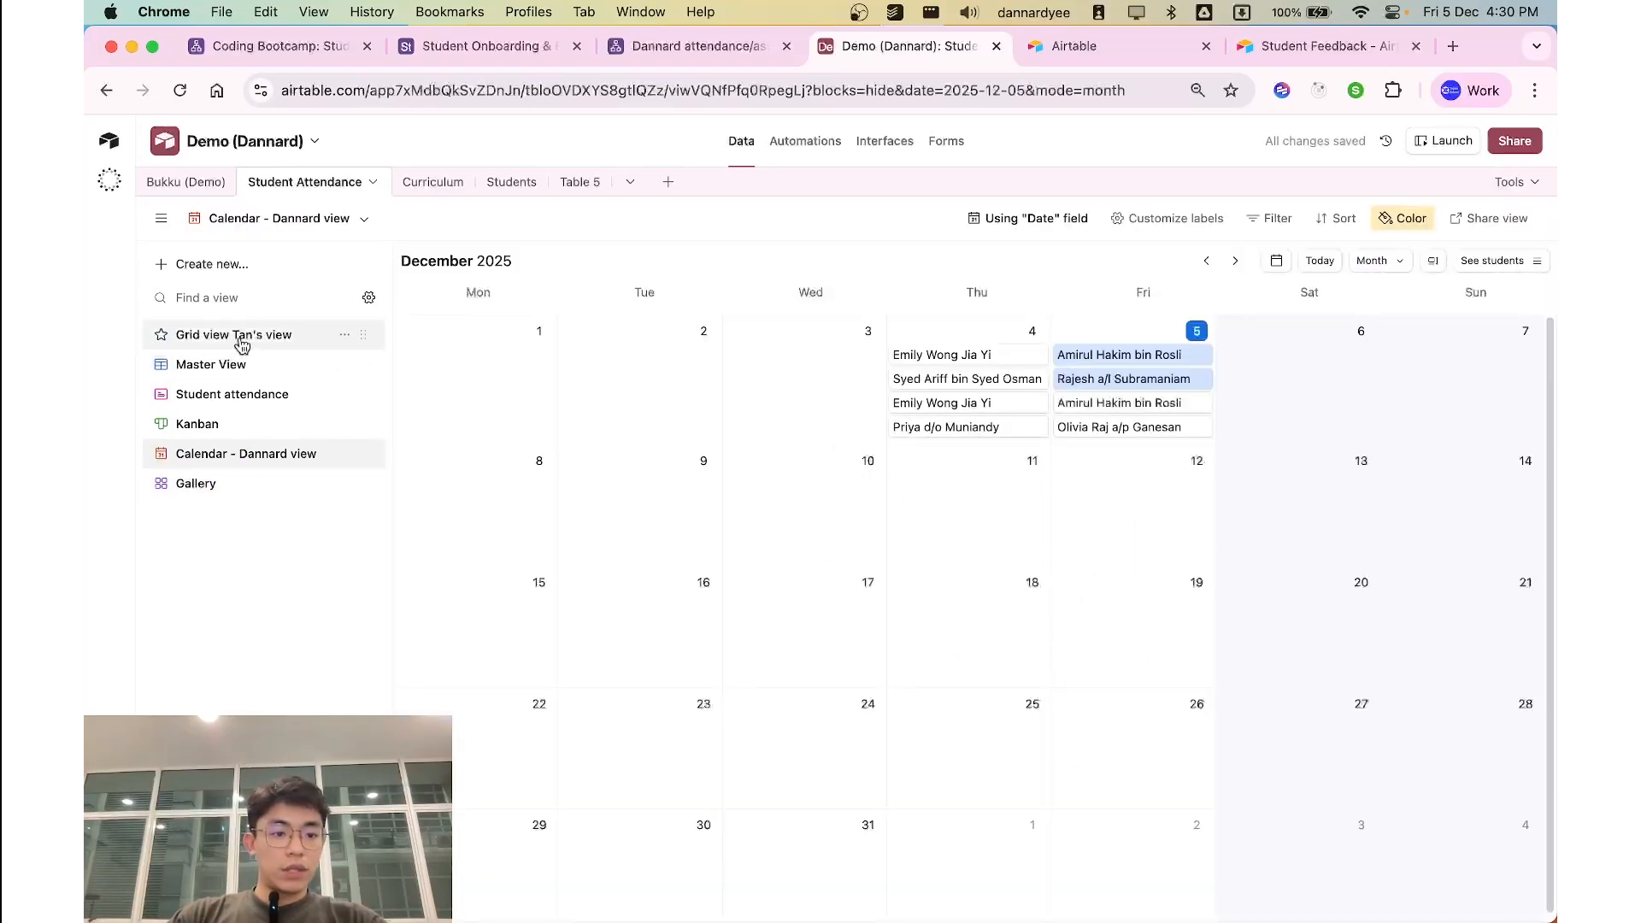
pyautogui.click(237, 339)
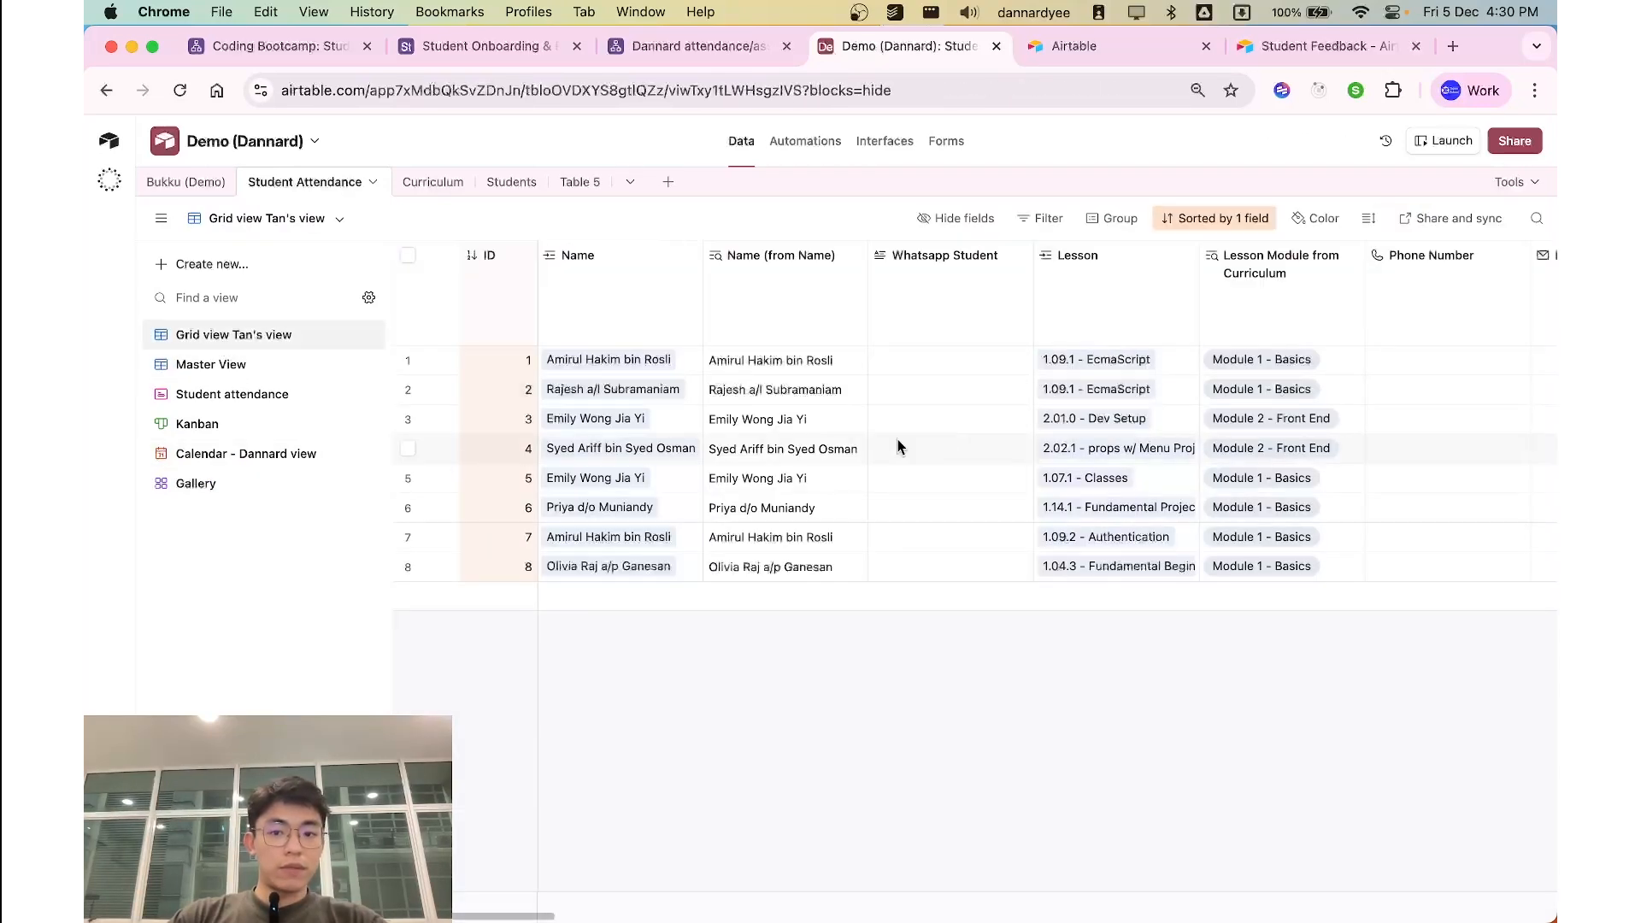
pyautogui.hscroll(5, 1319, 476)
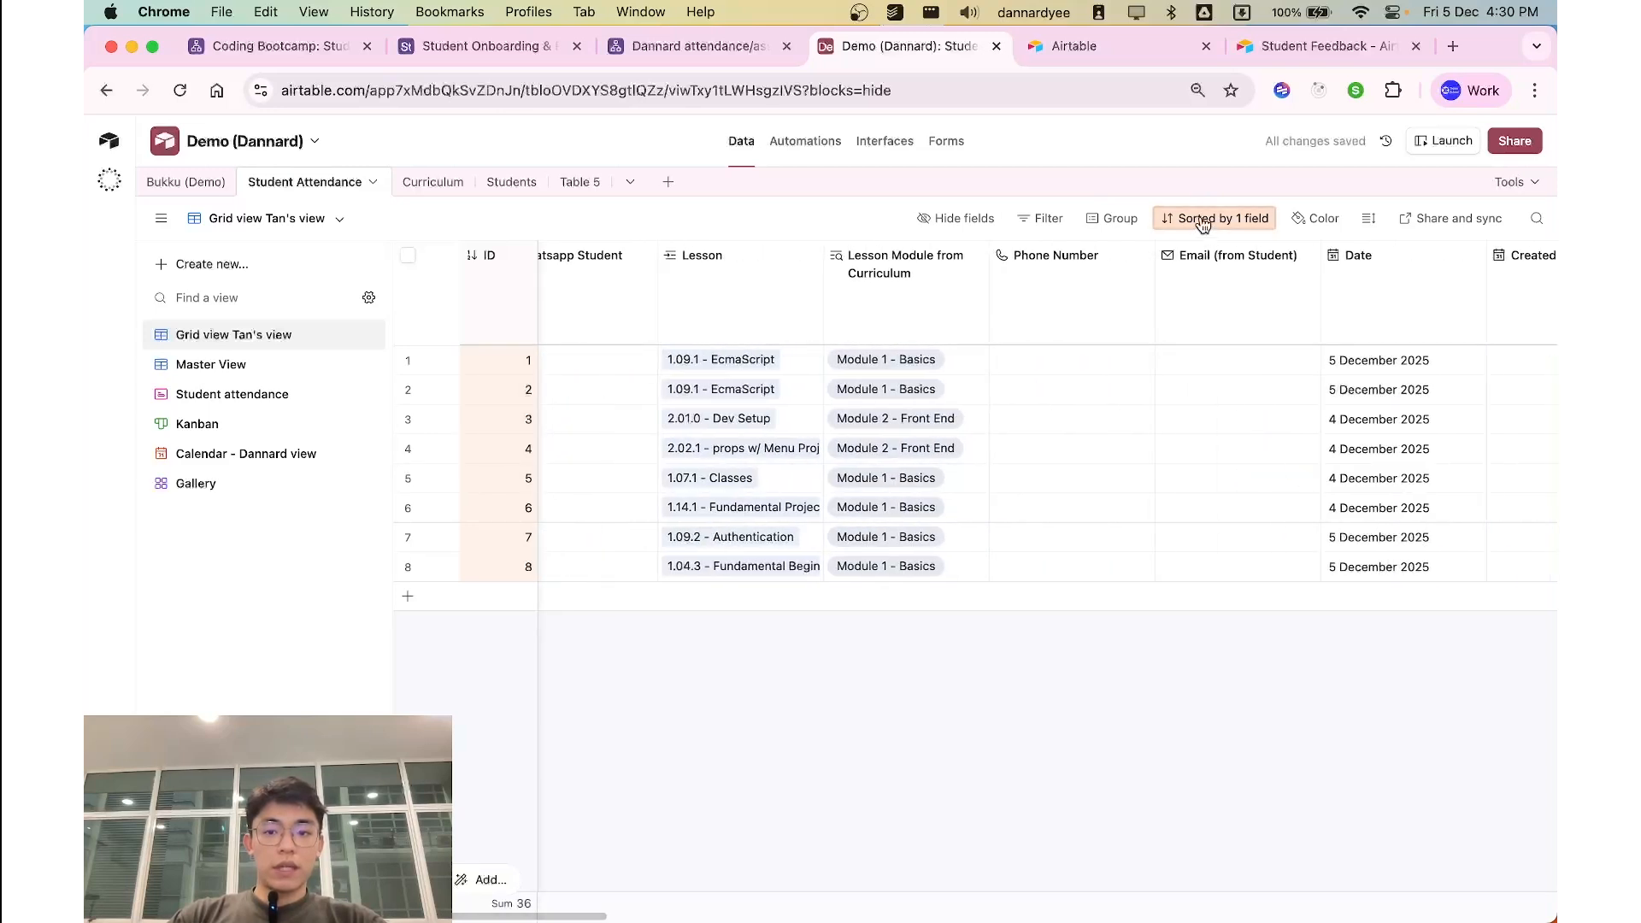
# Step: Filter the colleague's grid view to records whose Date is today
pyautogui.click(1032, 221)
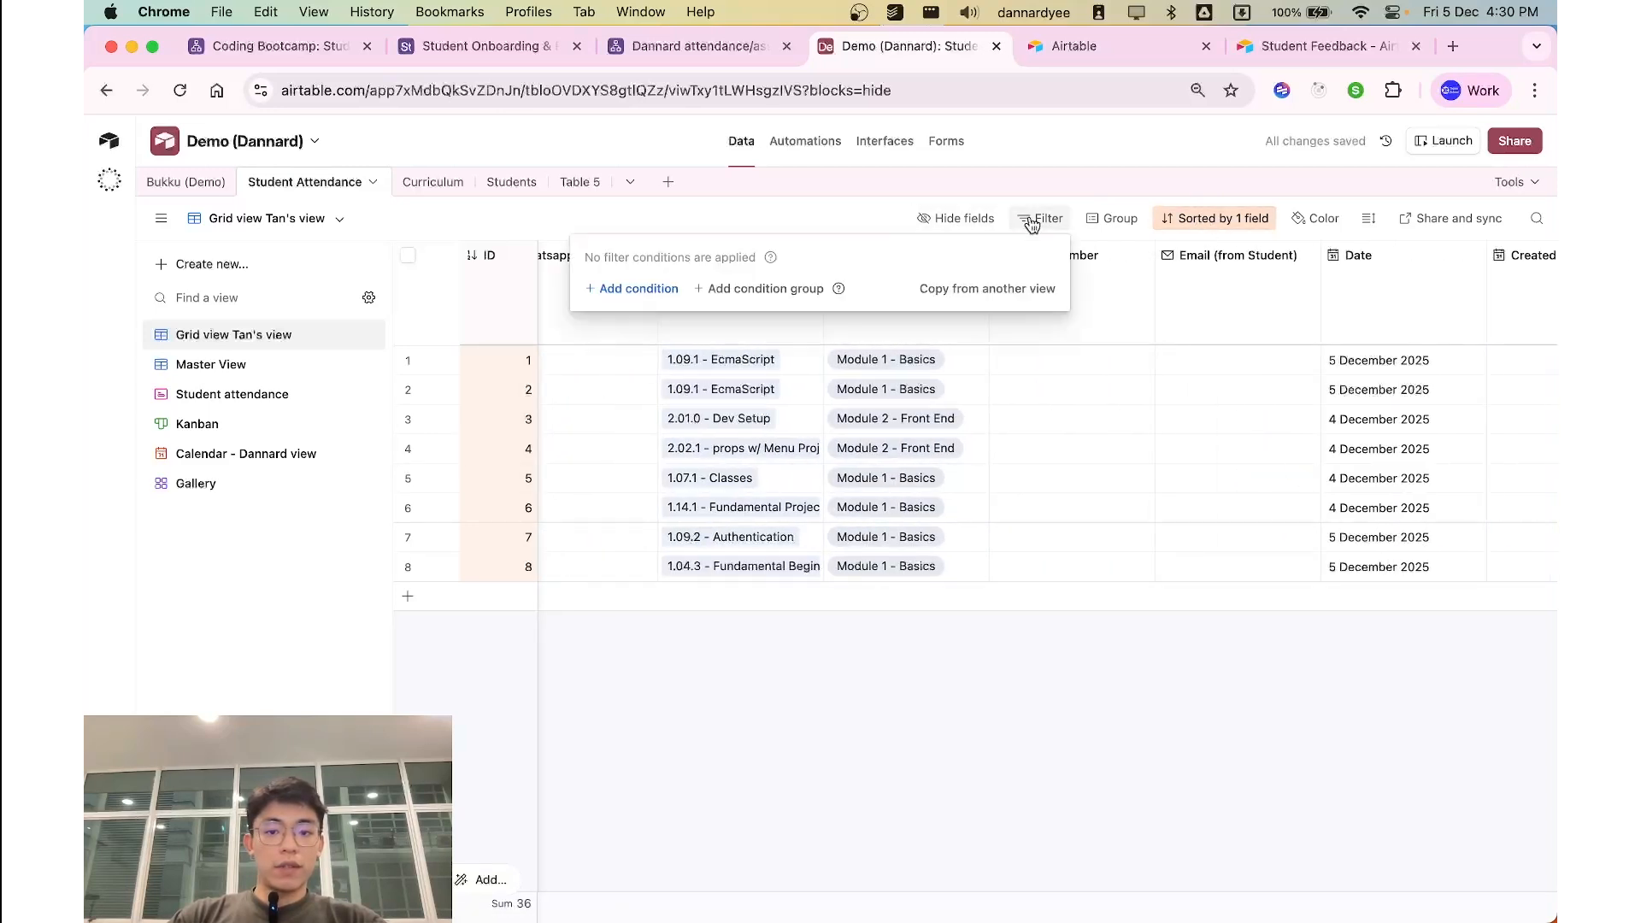
pyautogui.click(638, 289)
pyautogui.click(793, 630)
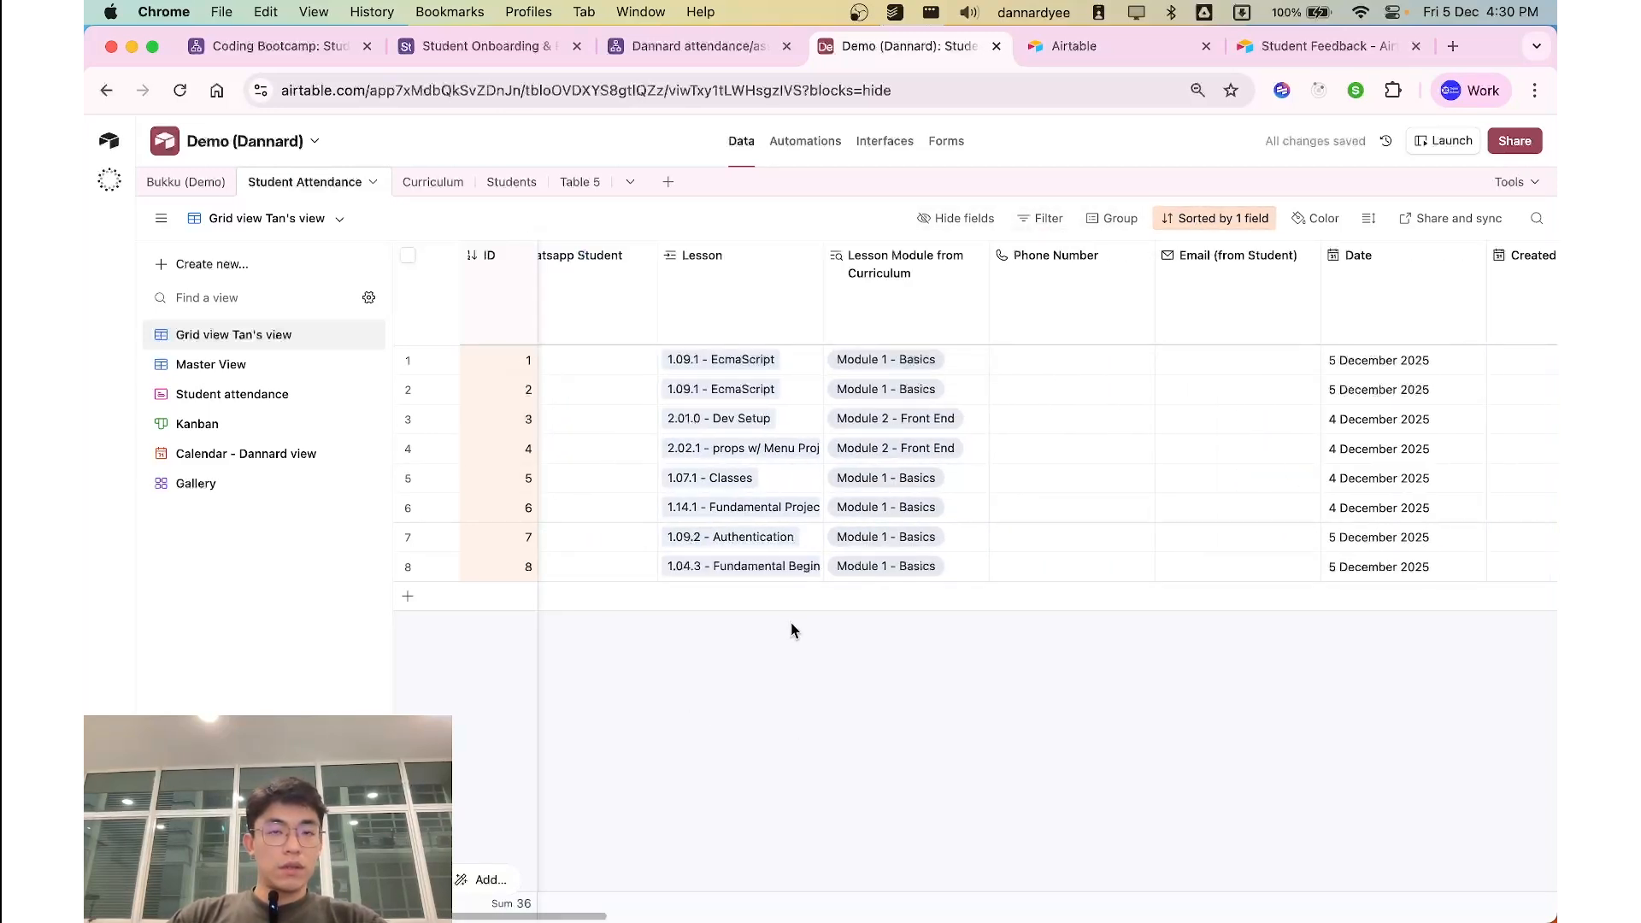
pyautogui.hscroll(-5, 931, 721)
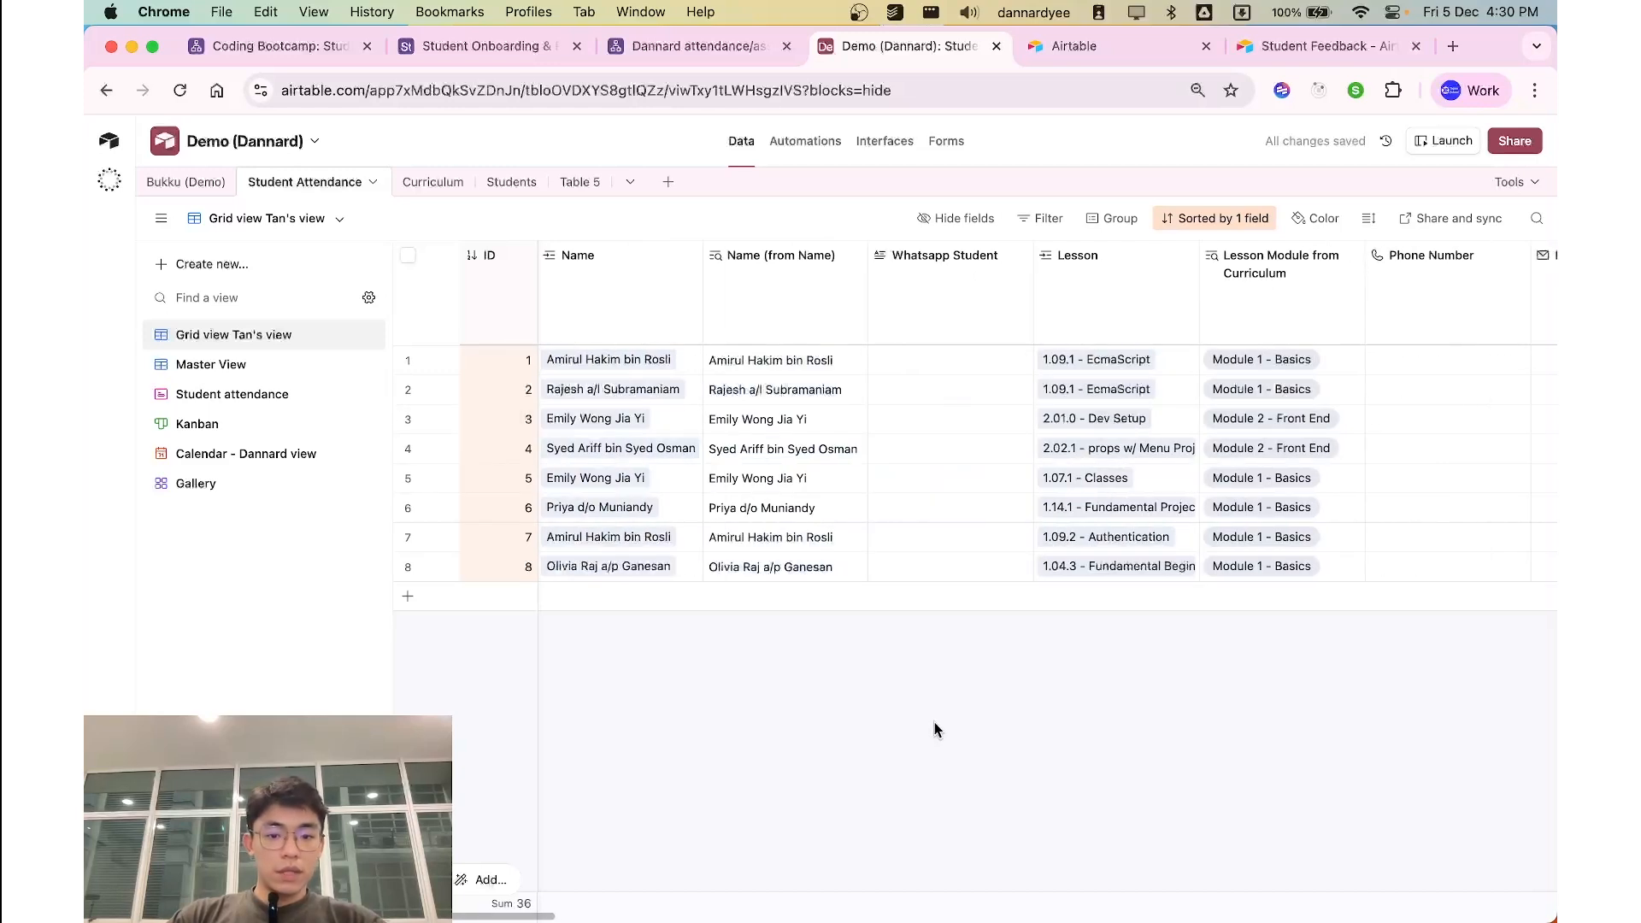
pyautogui.click(1042, 218)
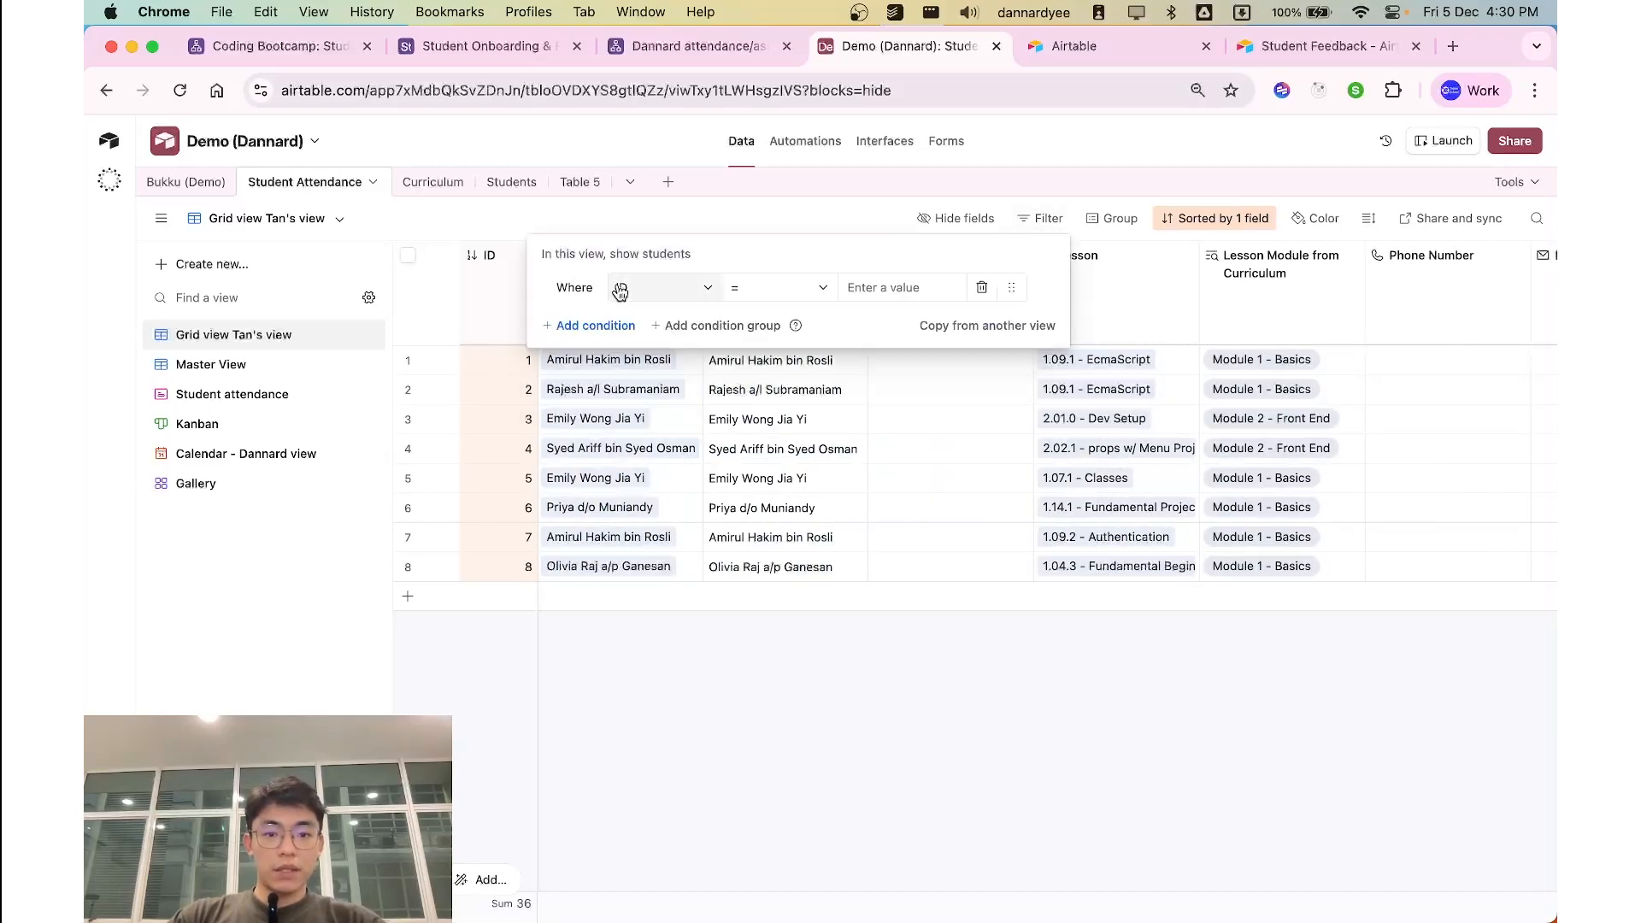
pyautogui.click(687, 298)
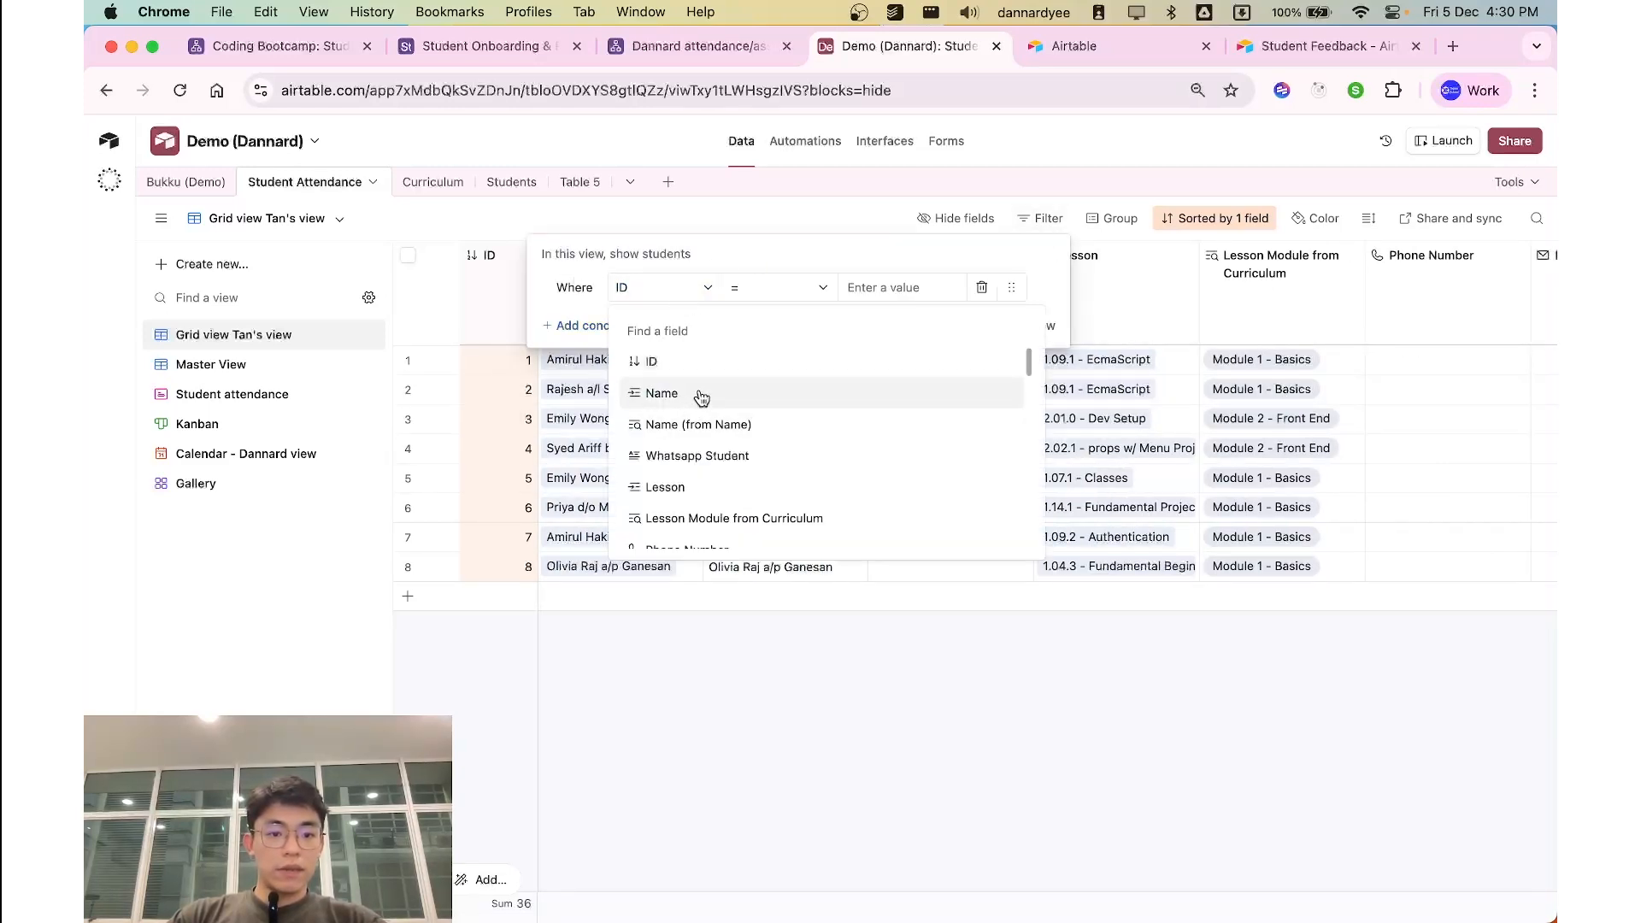
pyautogui.write('date')
pyautogui.click(684, 371)
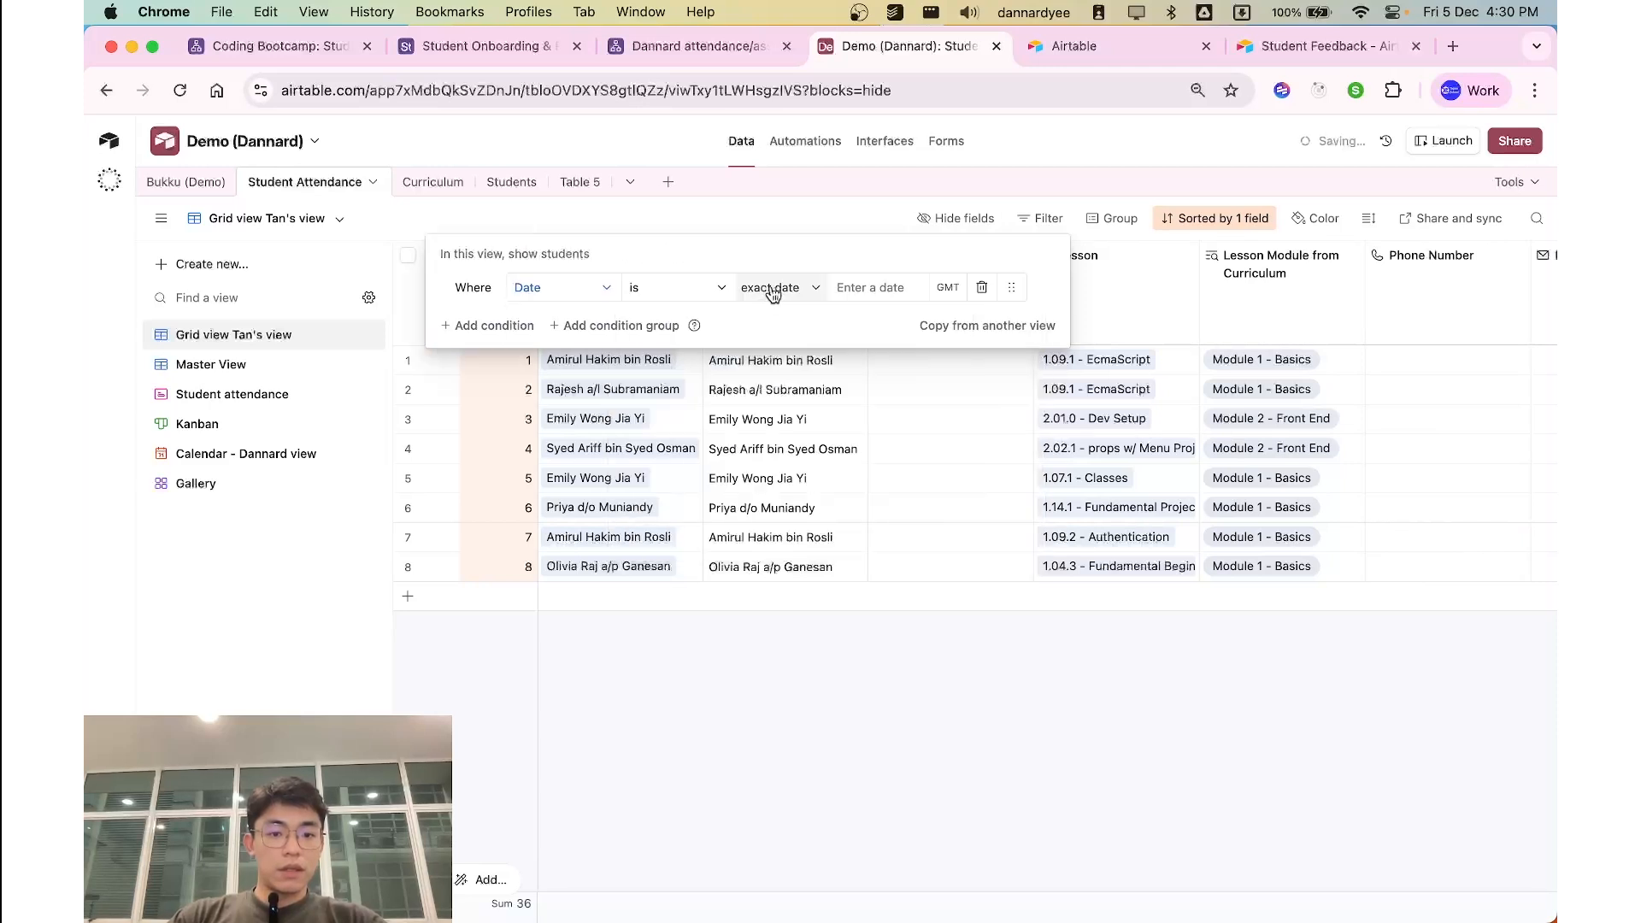
pyautogui.click(772, 288)
pyautogui.scroll(5, 799, 359)
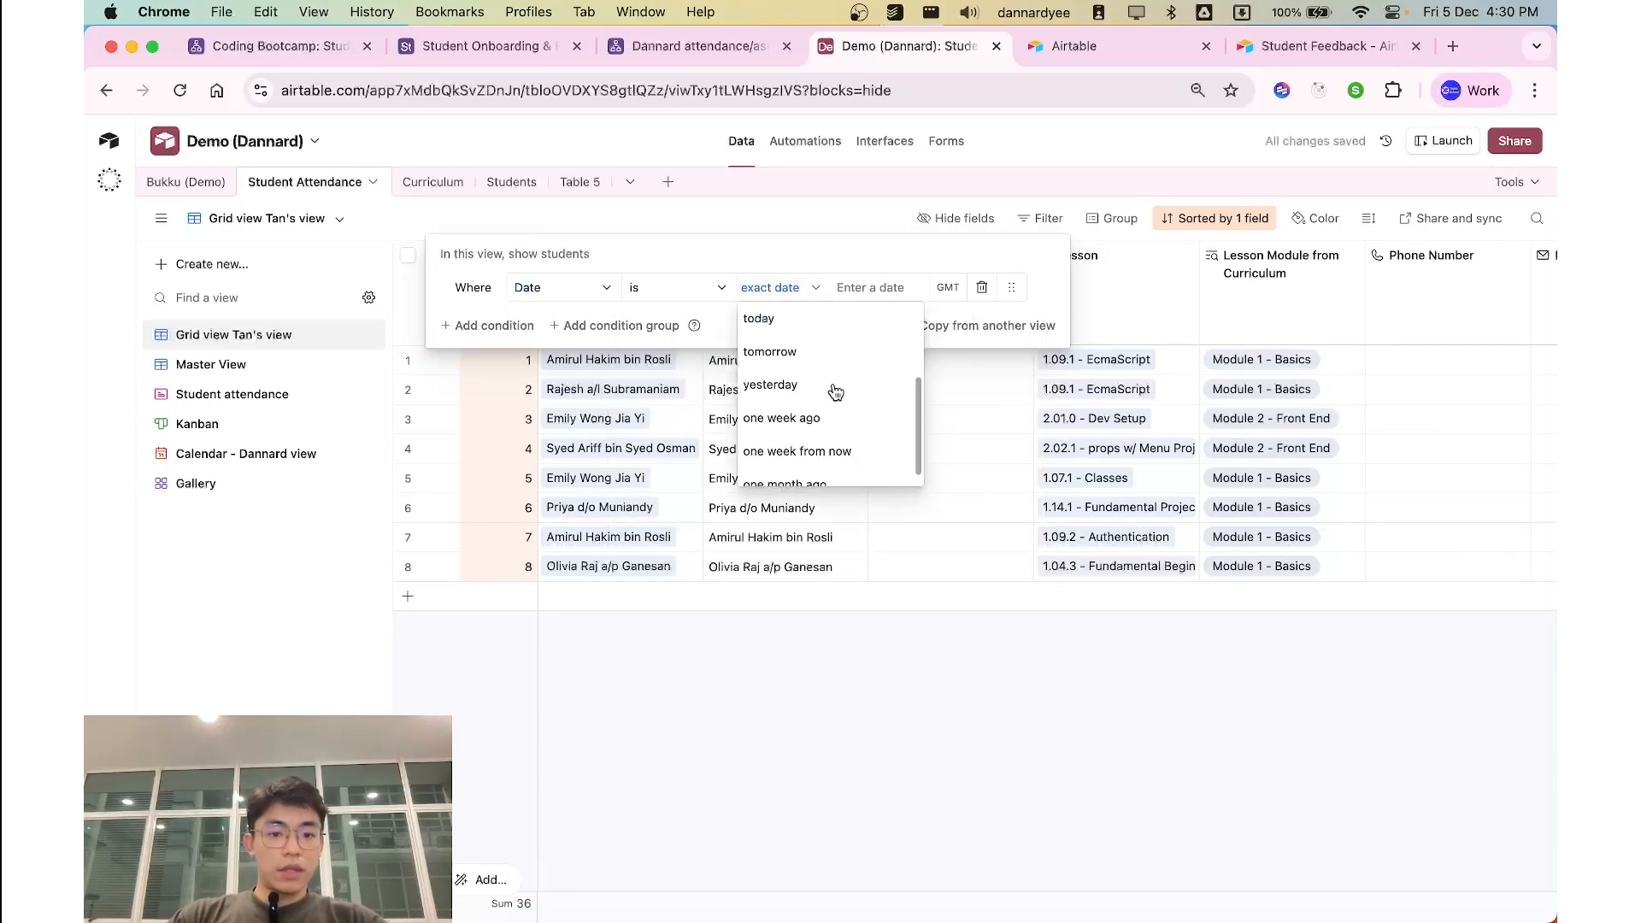
pyautogui.click(806, 331)
pyautogui.click(136, 363)
# Step: Duplicate the filtered grid view and name the copy "Today's Attendance (Keep track 5pm)"
pyautogui.rightClick(316, 341)
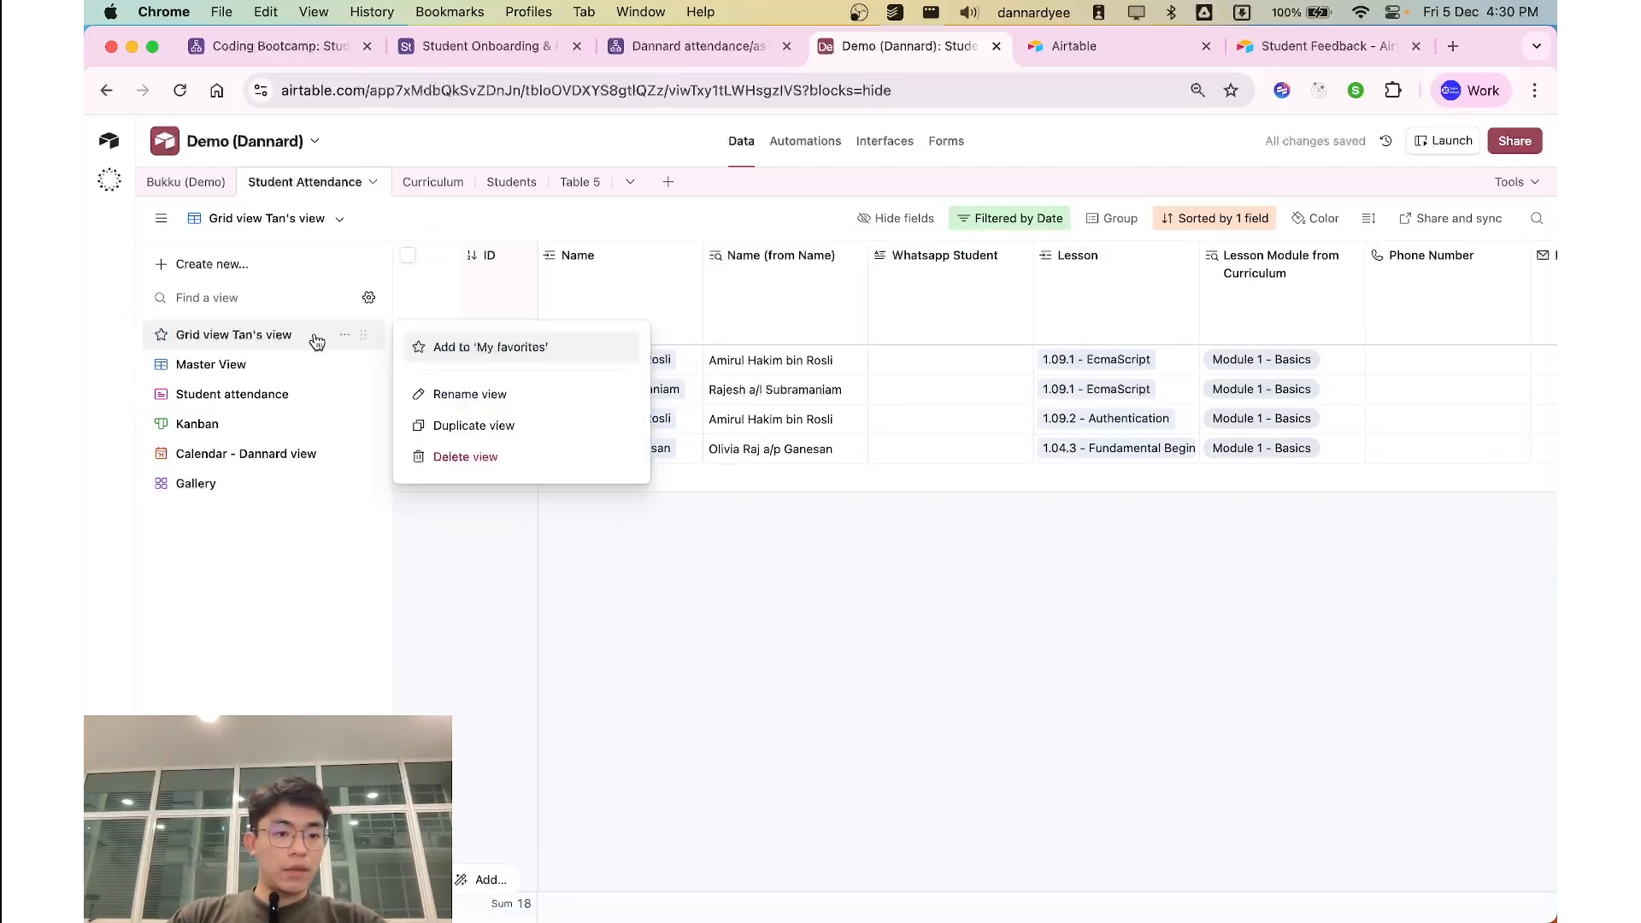
pyautogui.click(453, 424)
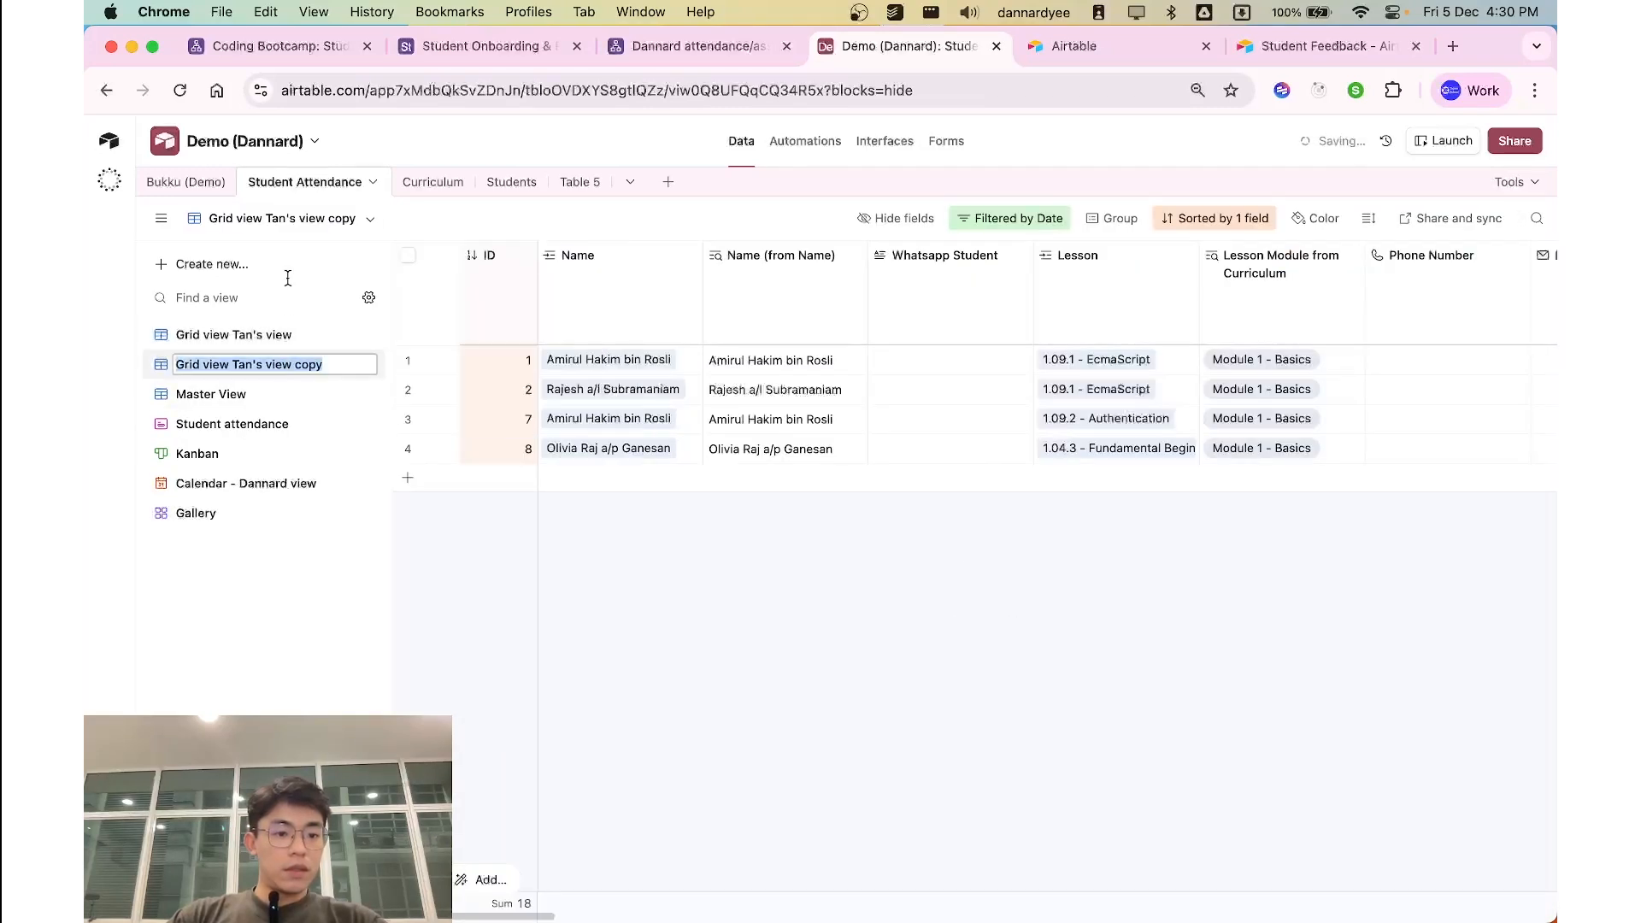
pyautogui.doubleClick(291, 217)
pyautogui.write("Today's Attendance (wil")
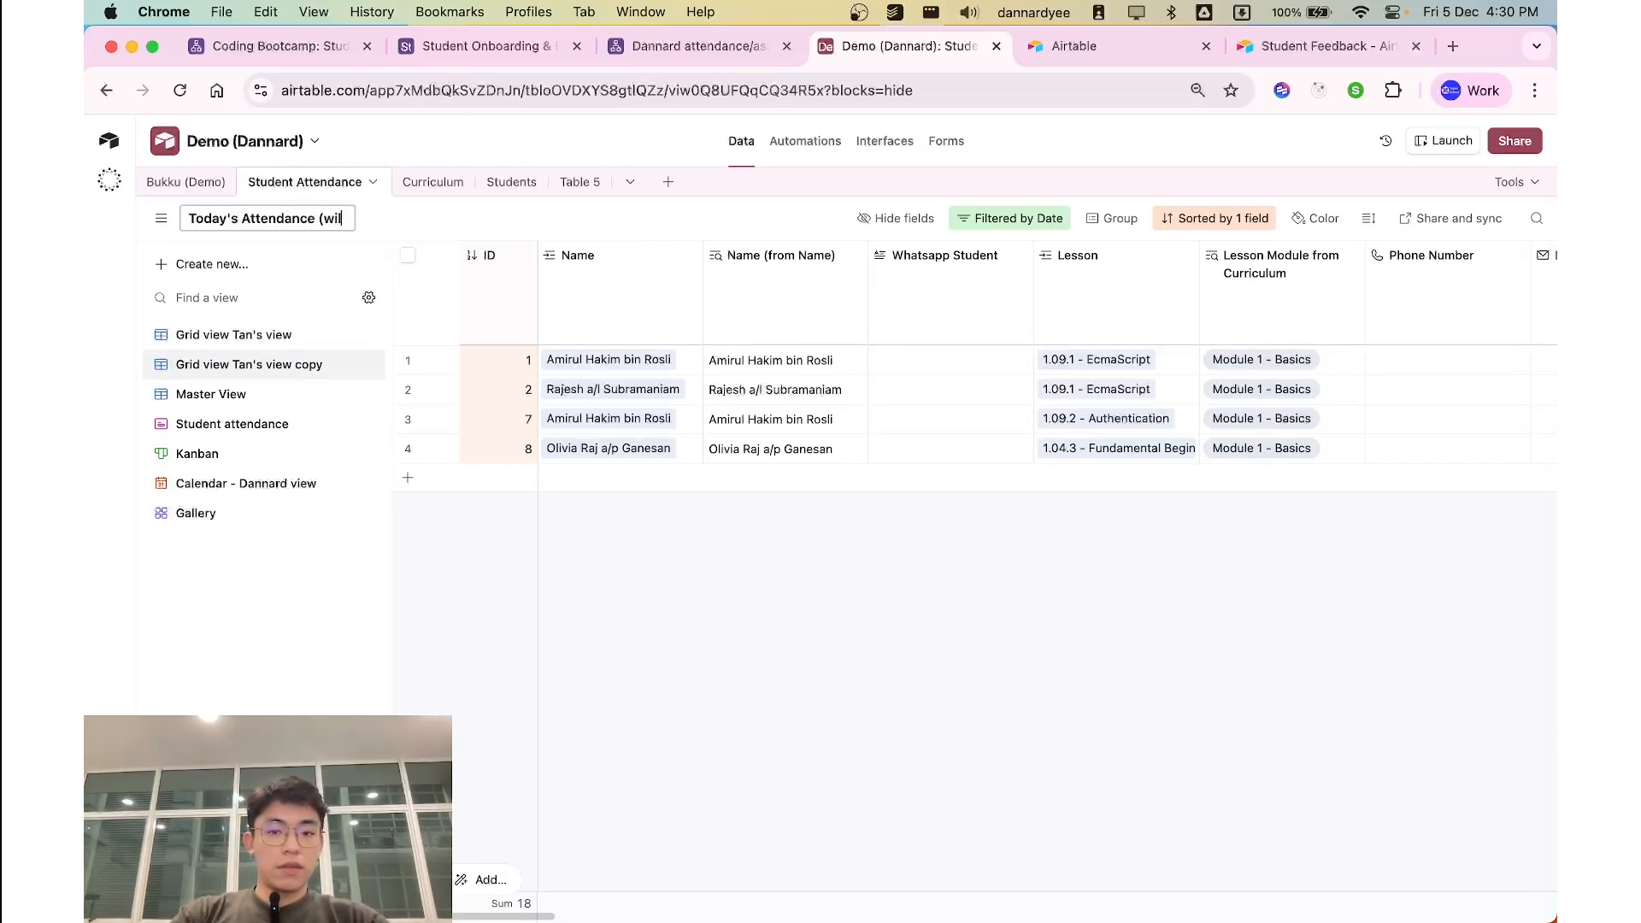
pyautogui.write(' chan')
pyautogui.hotkey('alt', 'BackSpace')
pyautogui.hotkey('alt', 'BackSpace')
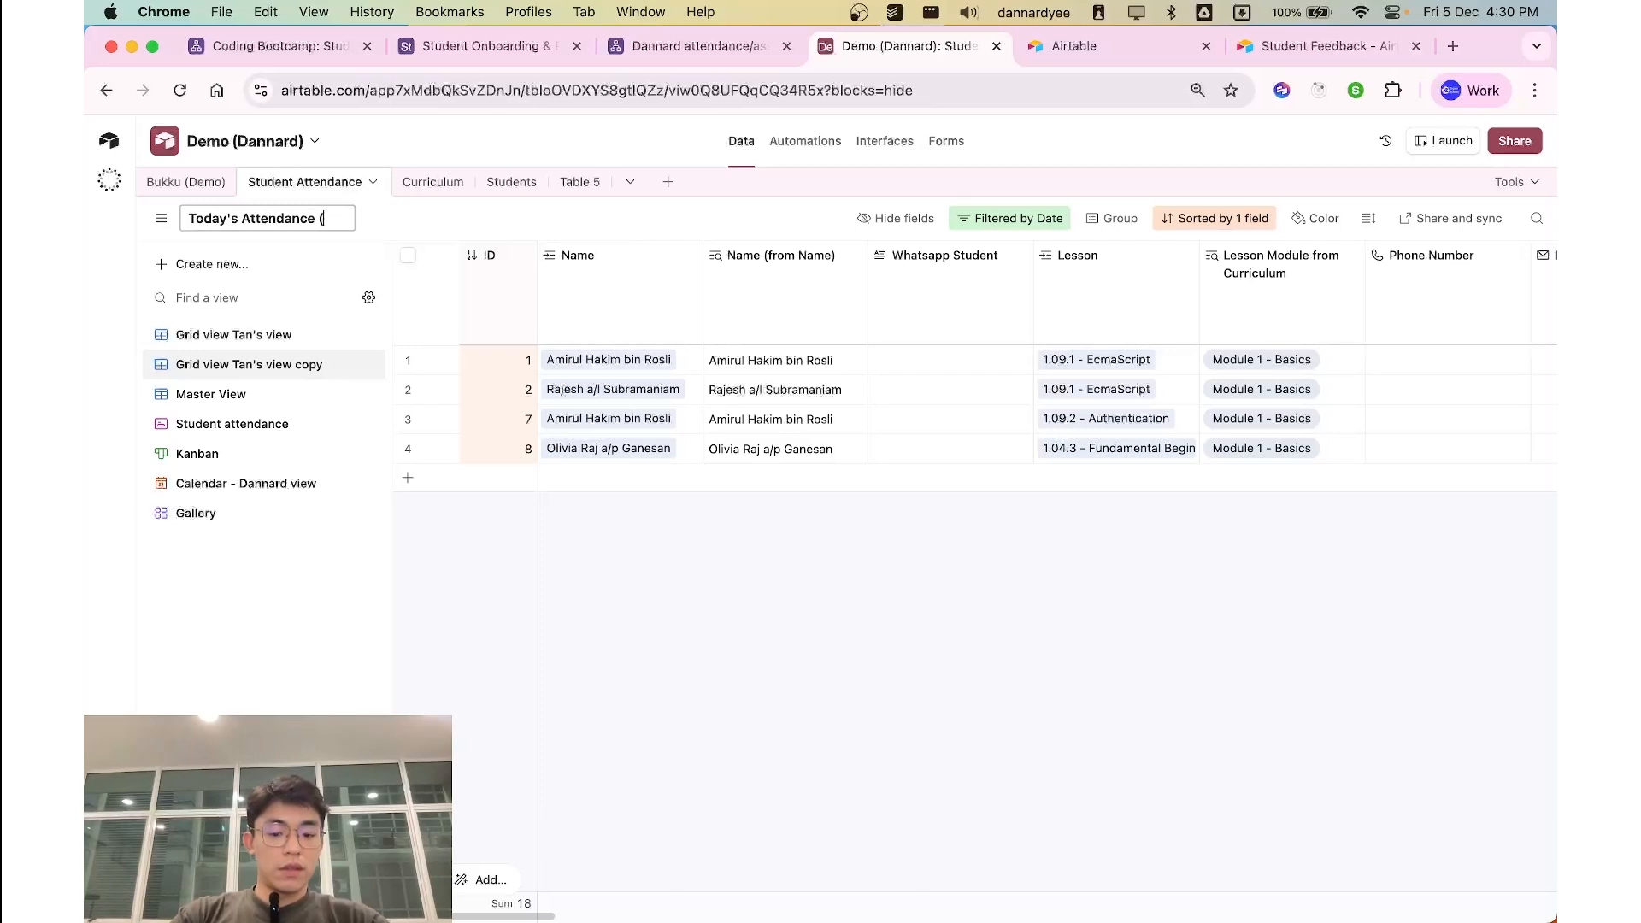
pyautogui.write('Keep trac')
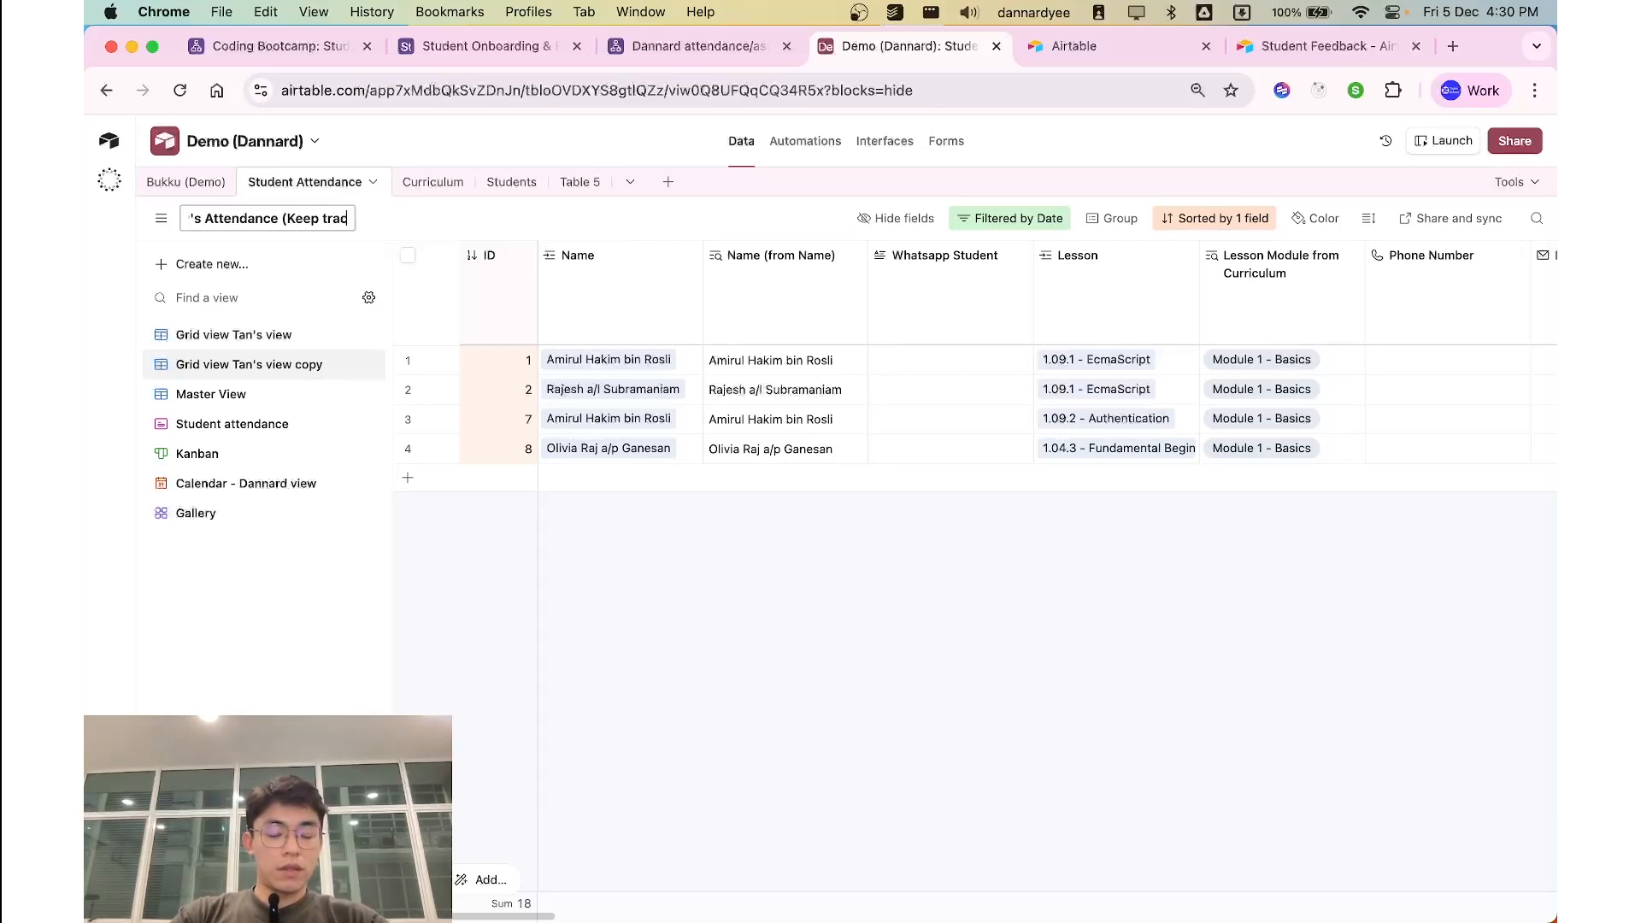
pyautogui.write('k opm )')
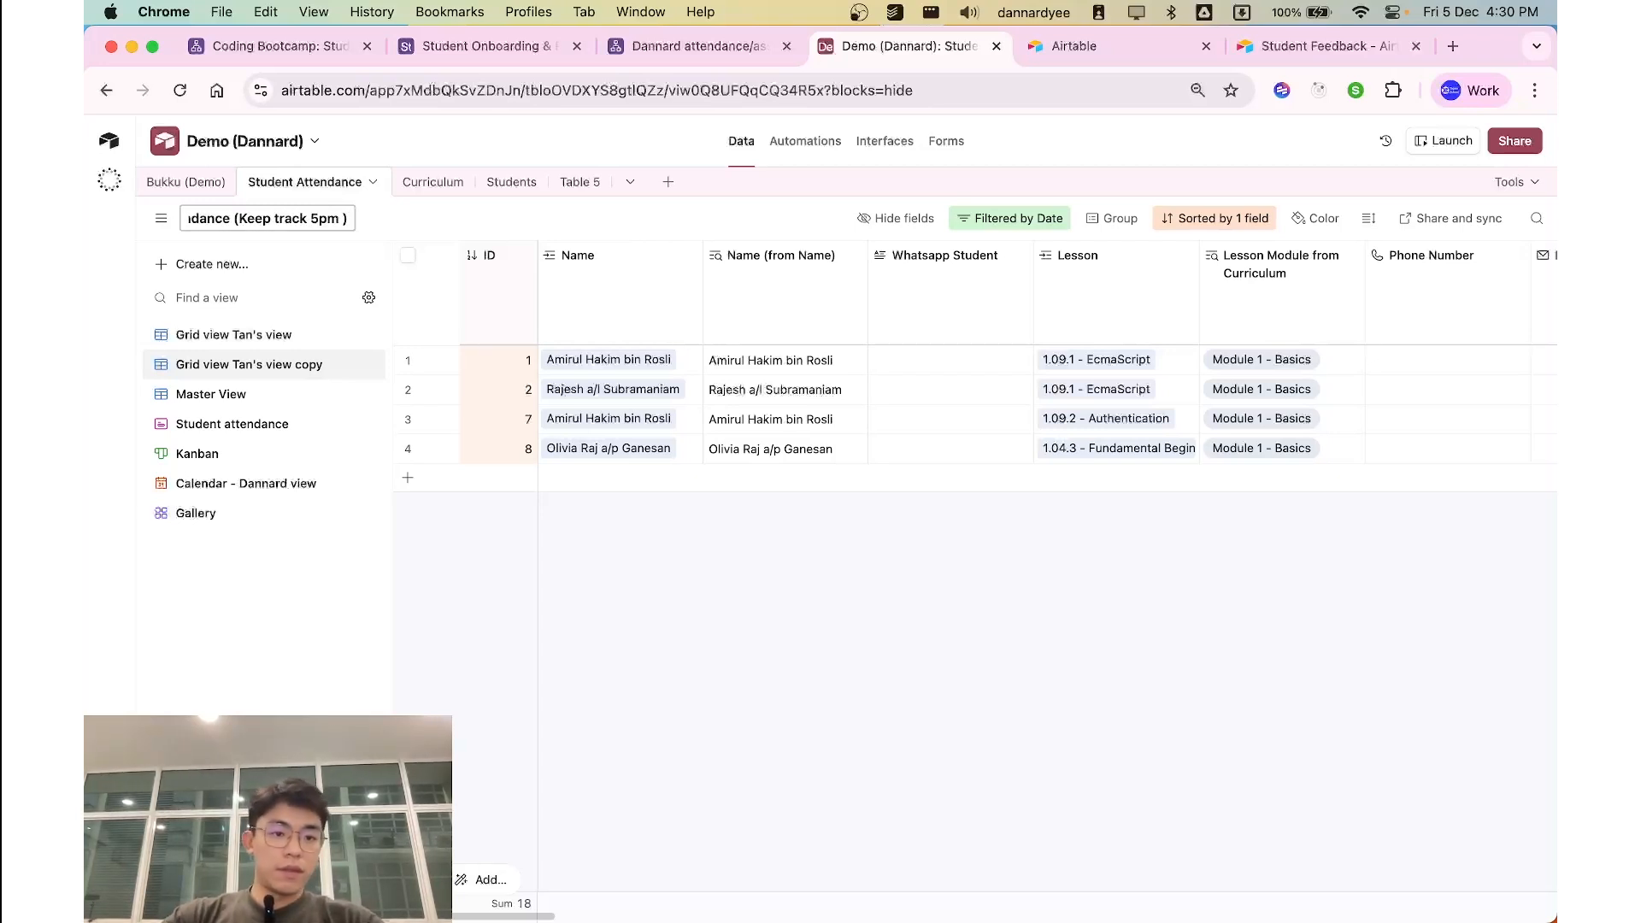
pyautogui.press('BackSpace')
pyautogui.press('BackSpace')
pyautogui.write(')')
pyautogui.click(648, 647)
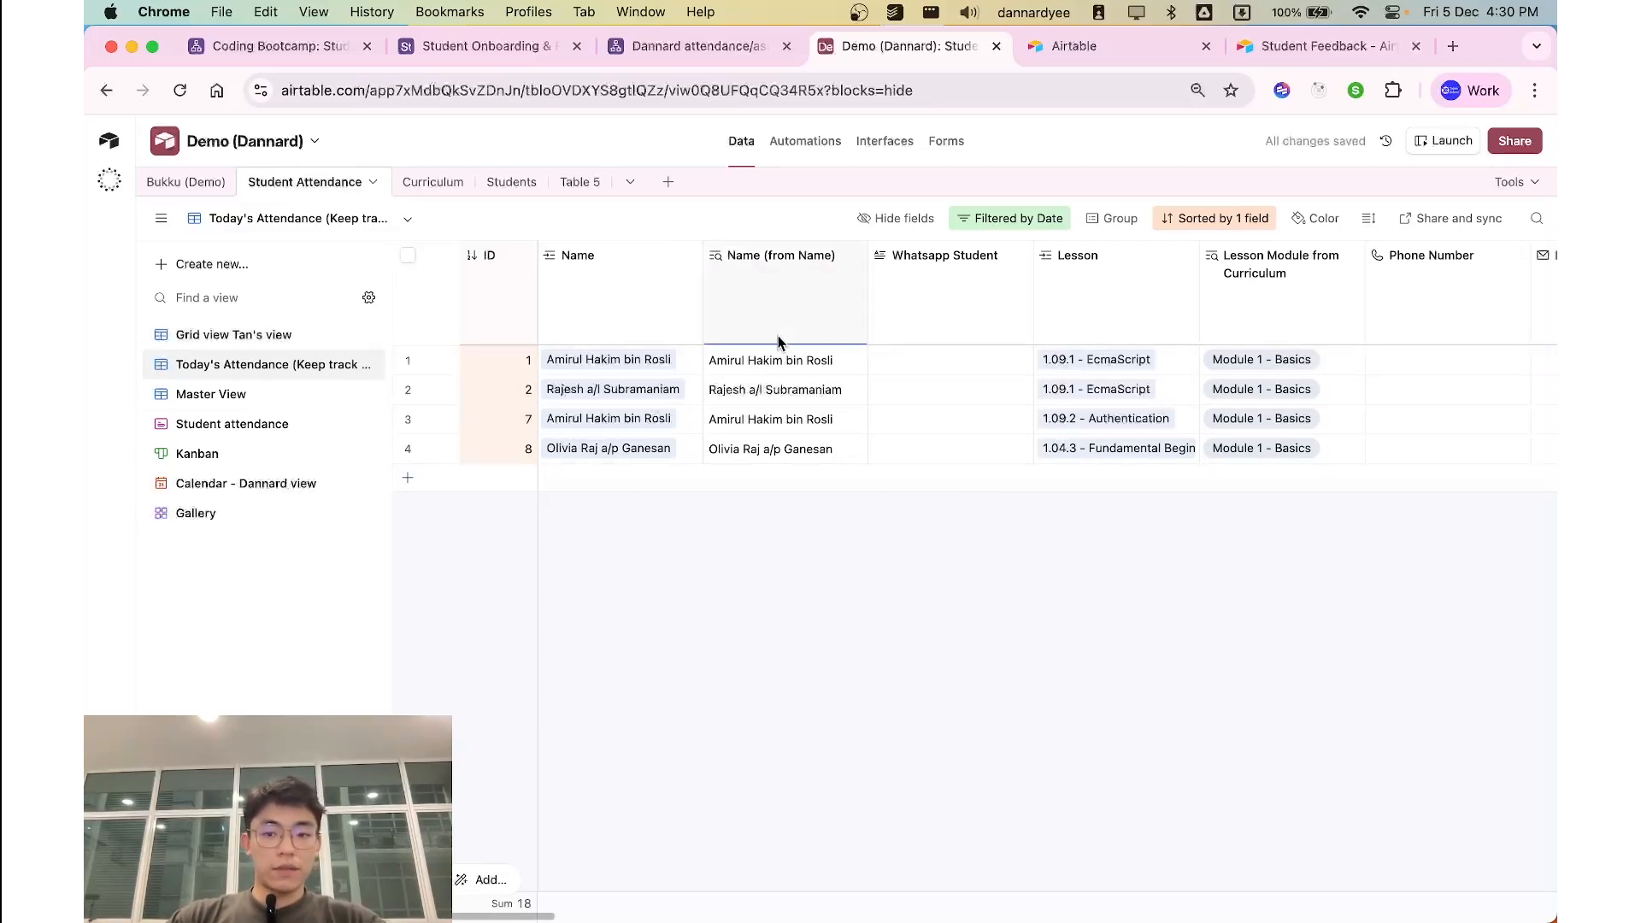
# Step: Remove the Date filter from the colleague's original grid view and check its filter conditions
pyautogui.click(208, 334)
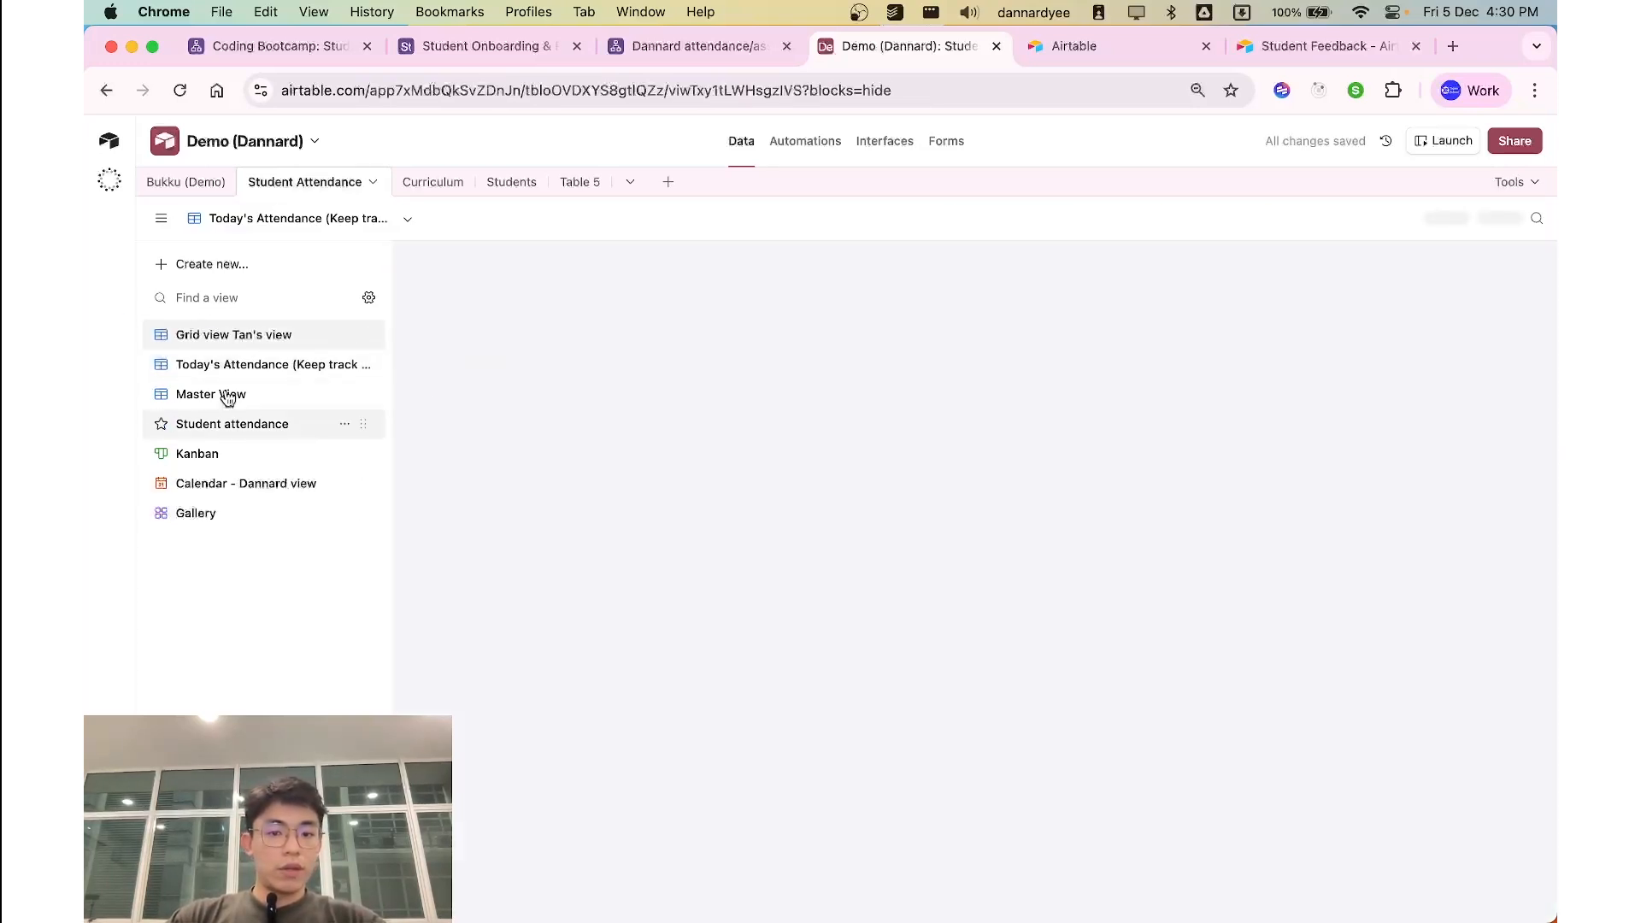
pyautogui.click(1013, 219)
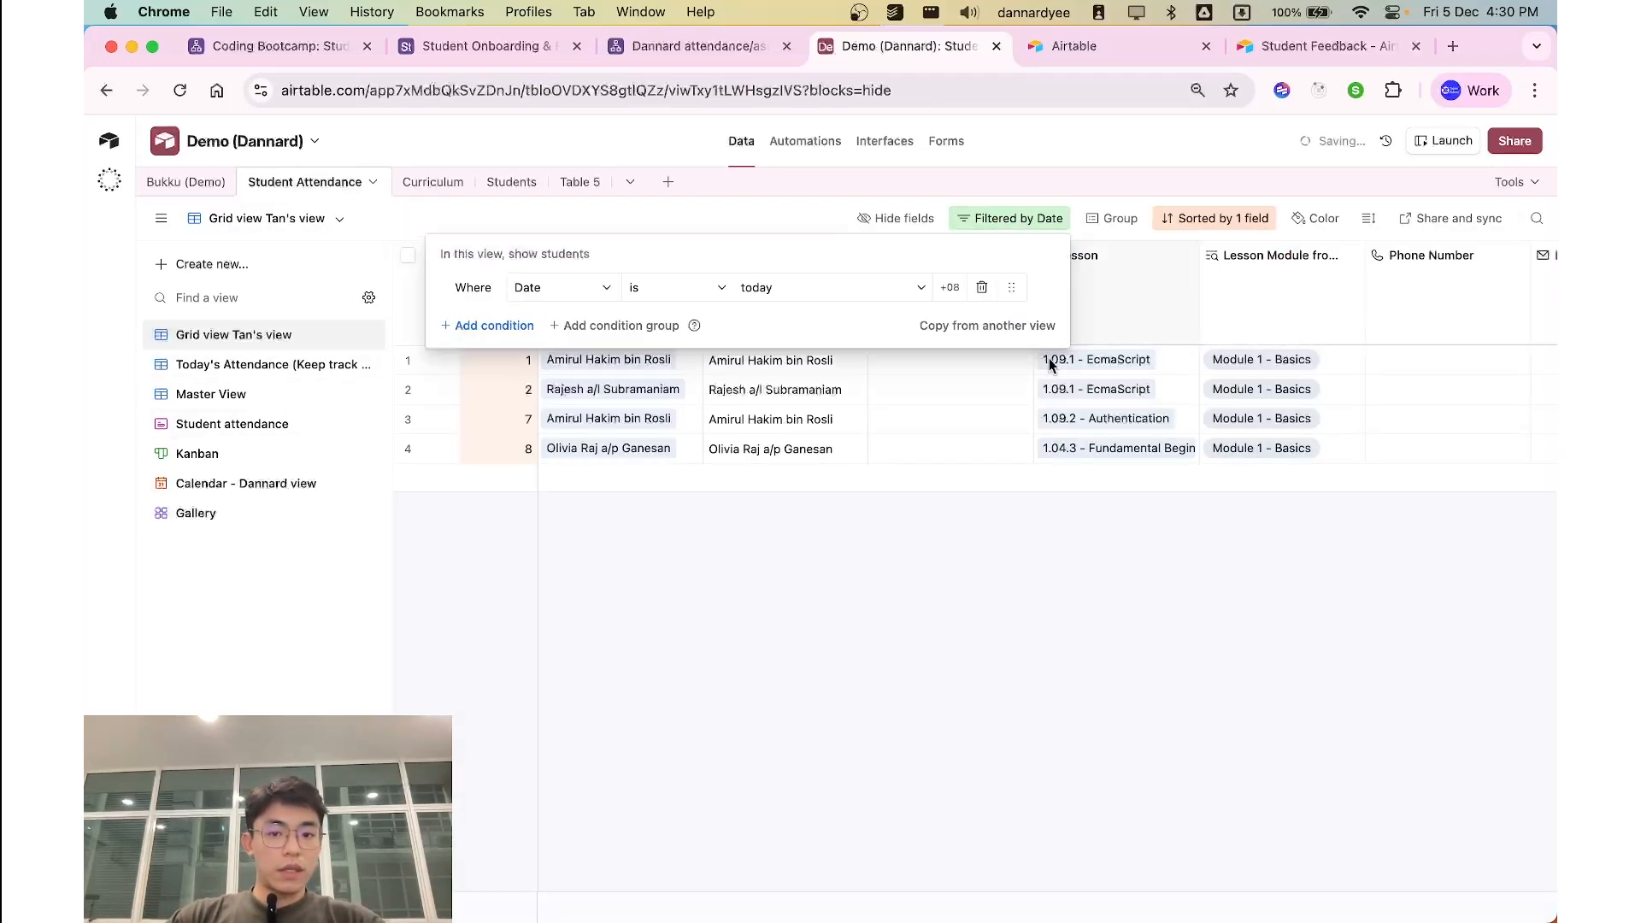
pyautogui.click(981, 287)
pyautogui.click(1043, 218)
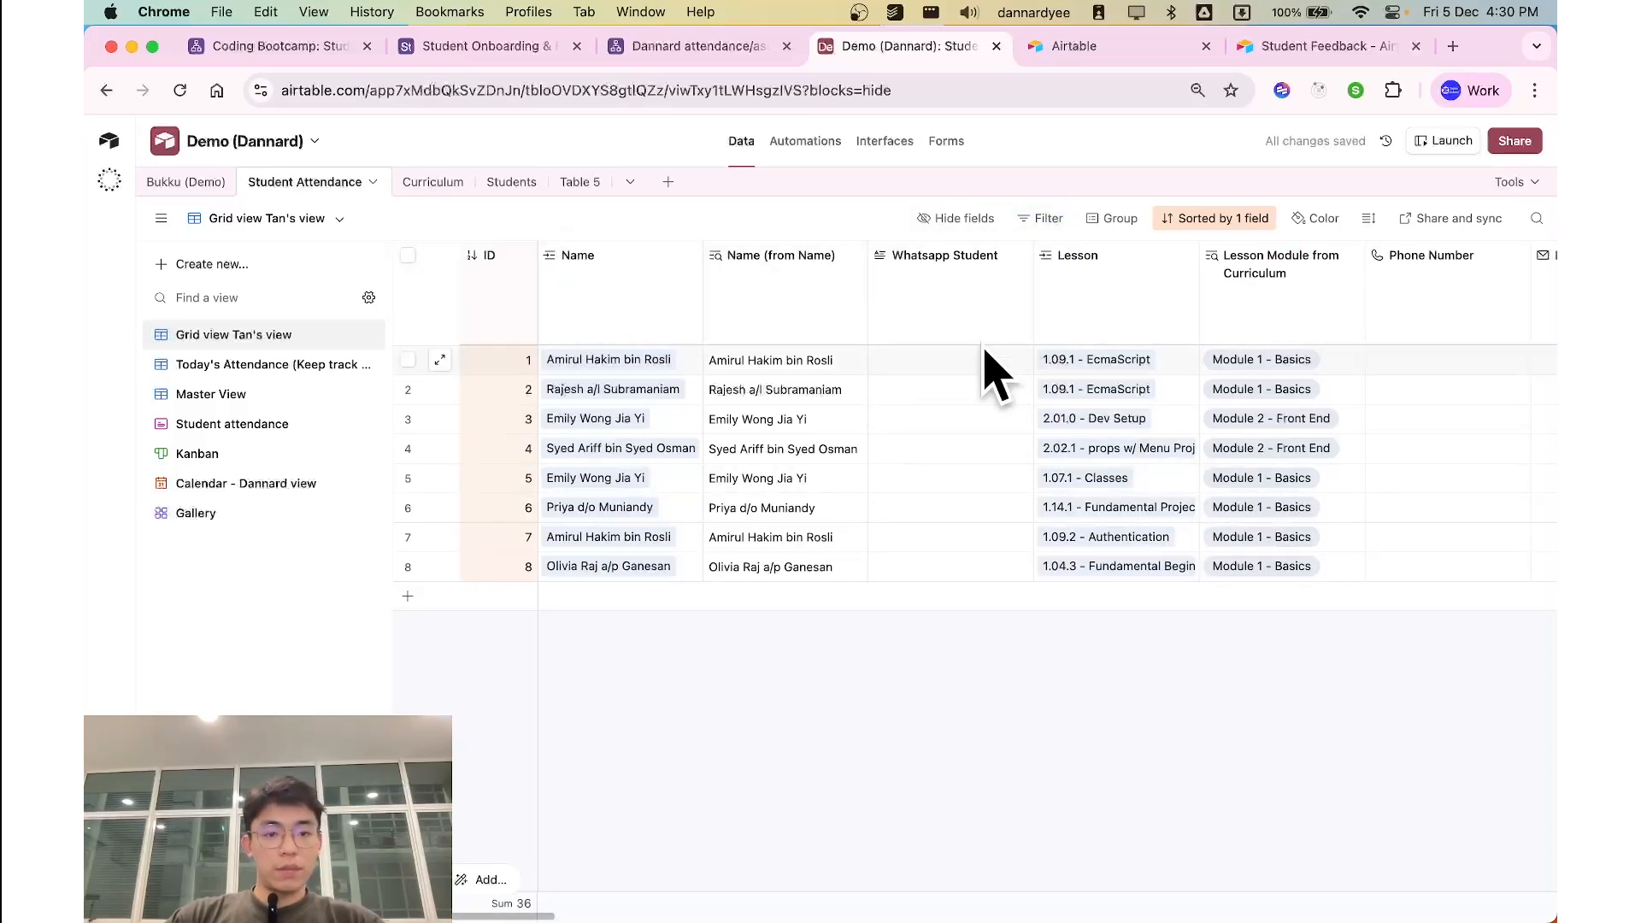
pyautogui.click(1042, 219)
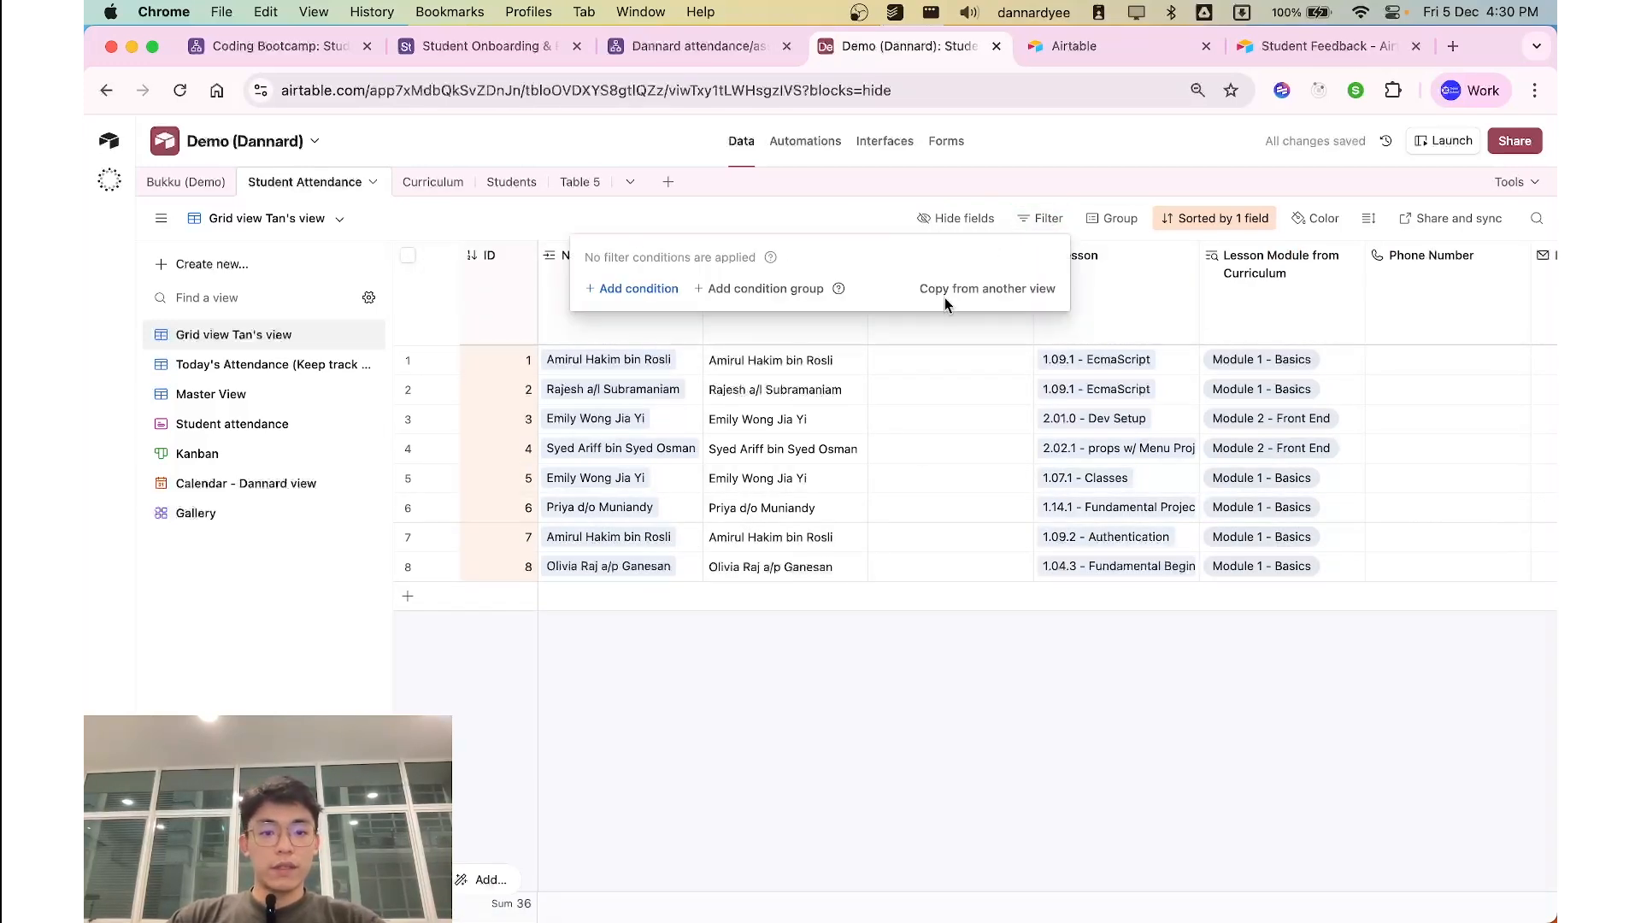
# Step: Examine the records and feedback columns in the Today's Attendance view
pyautogui.click(231, 366)
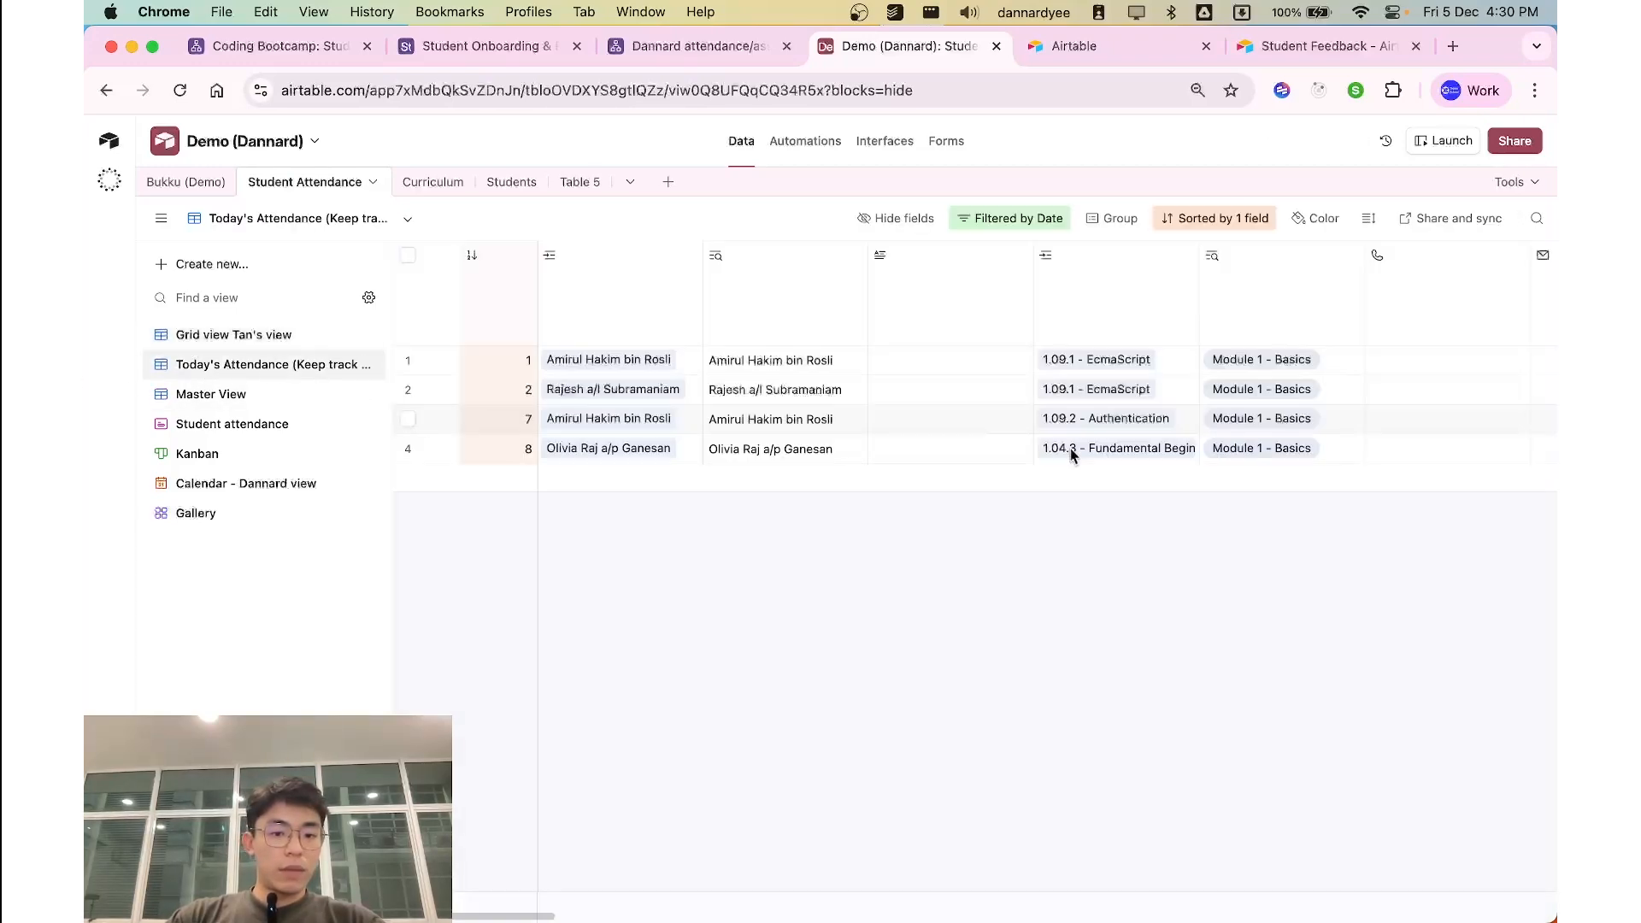
pyautogui.hscroll(5, 970, 444)
pyautogui.hscroll(8, 1060, 462)
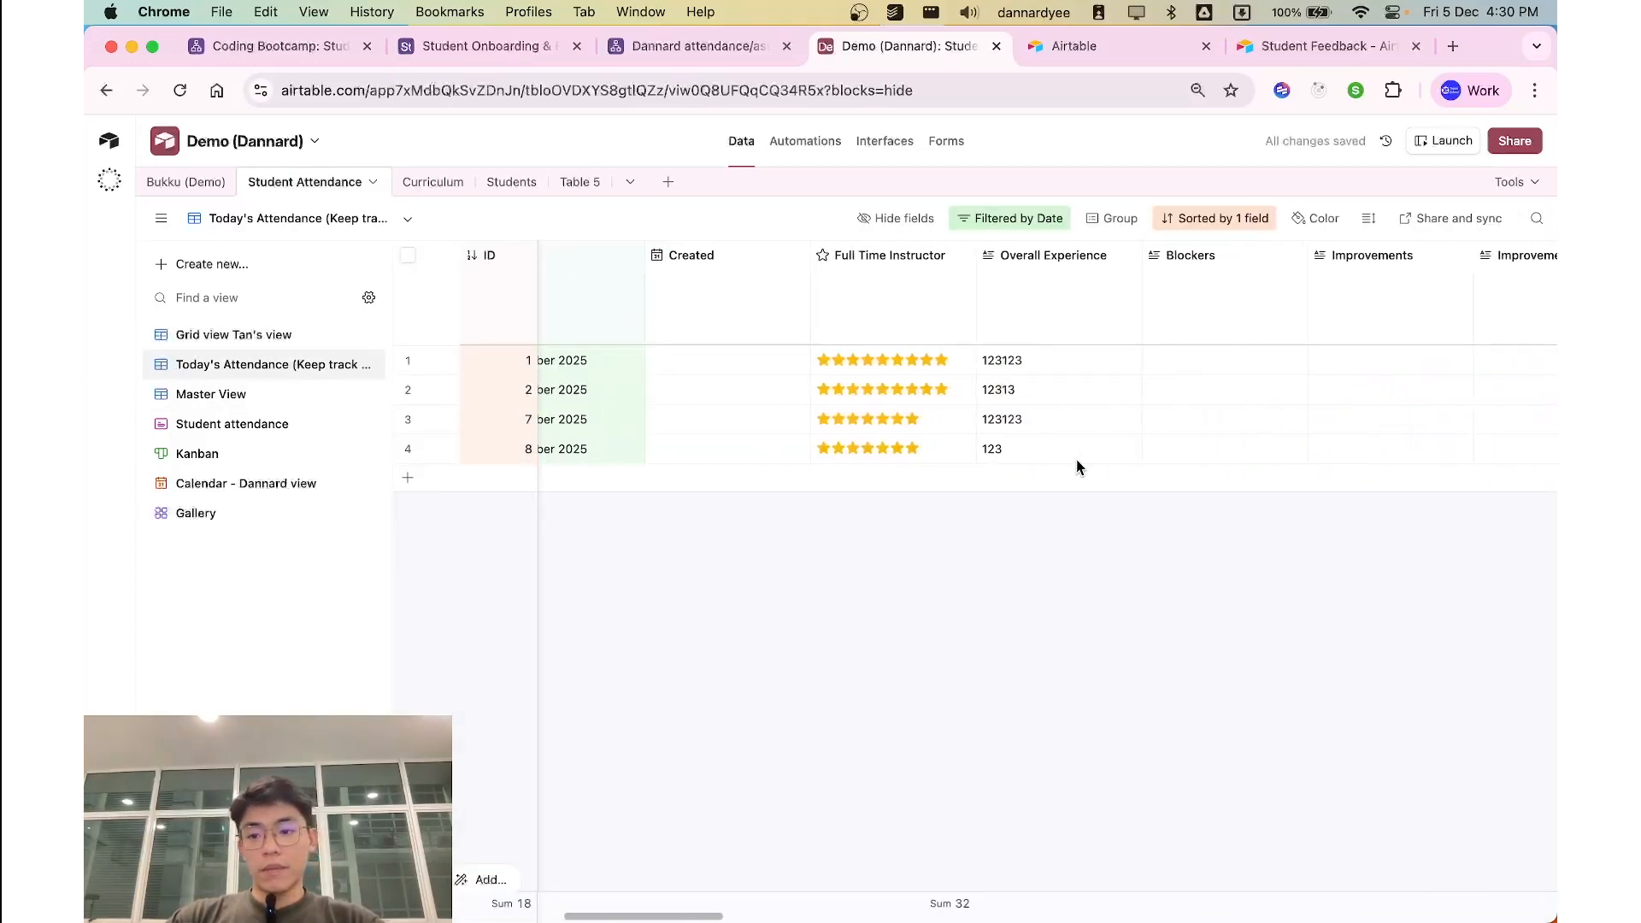
pyautogui.hscroll(-10, 971, 464)
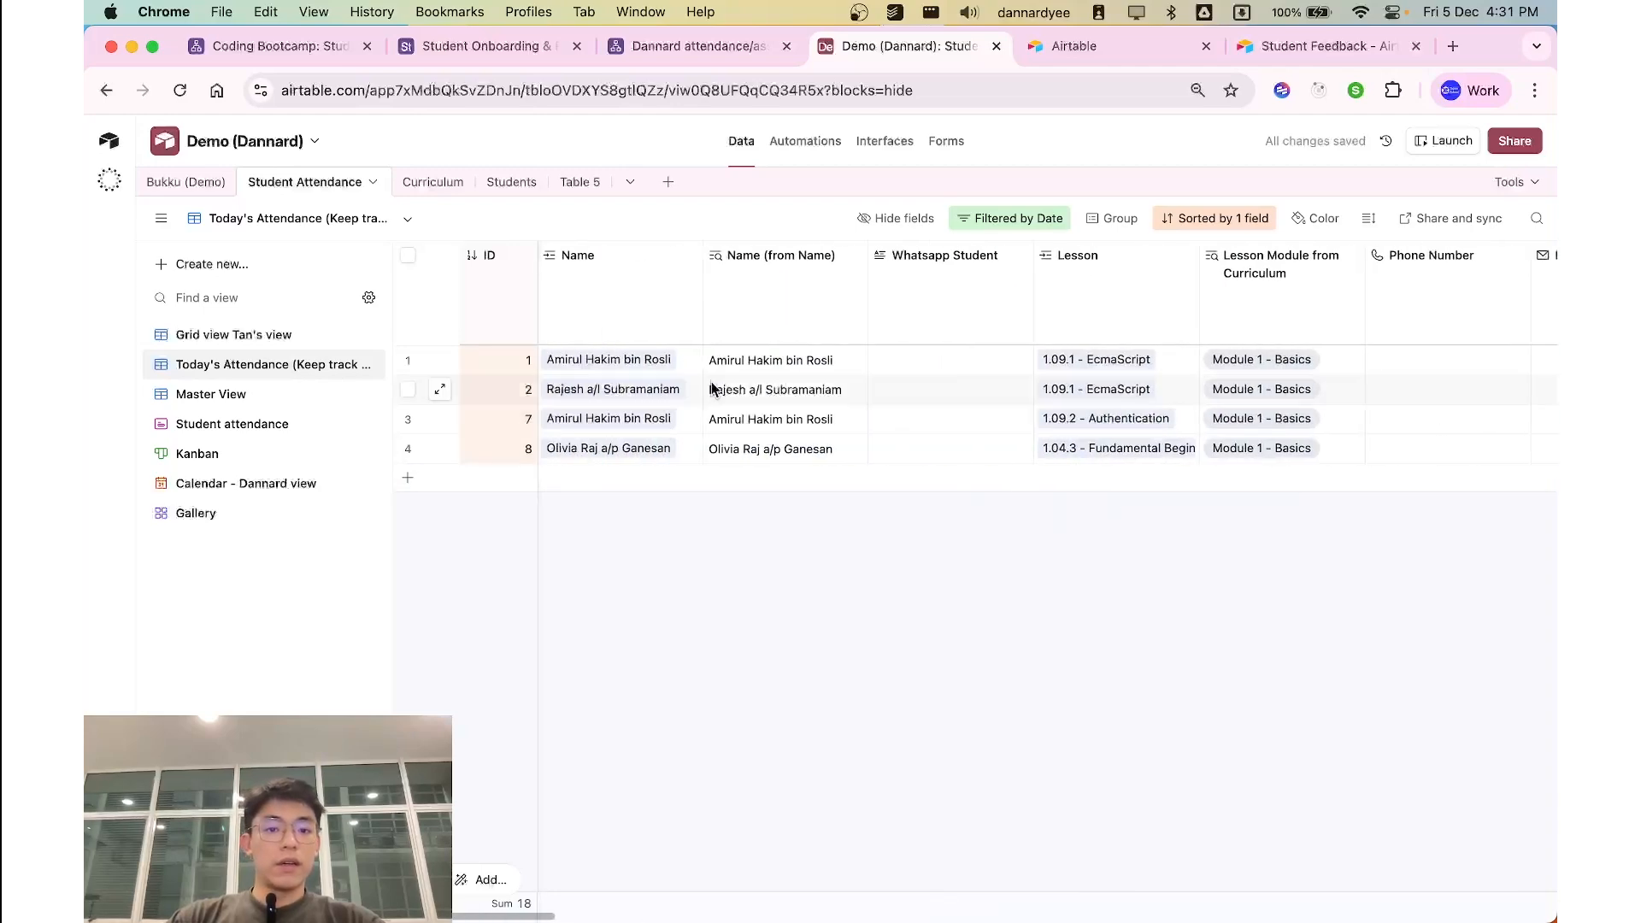
pyautogui.hscroll(6, 938, 473)
pyautogui.hscroll(6, 1111, 470)
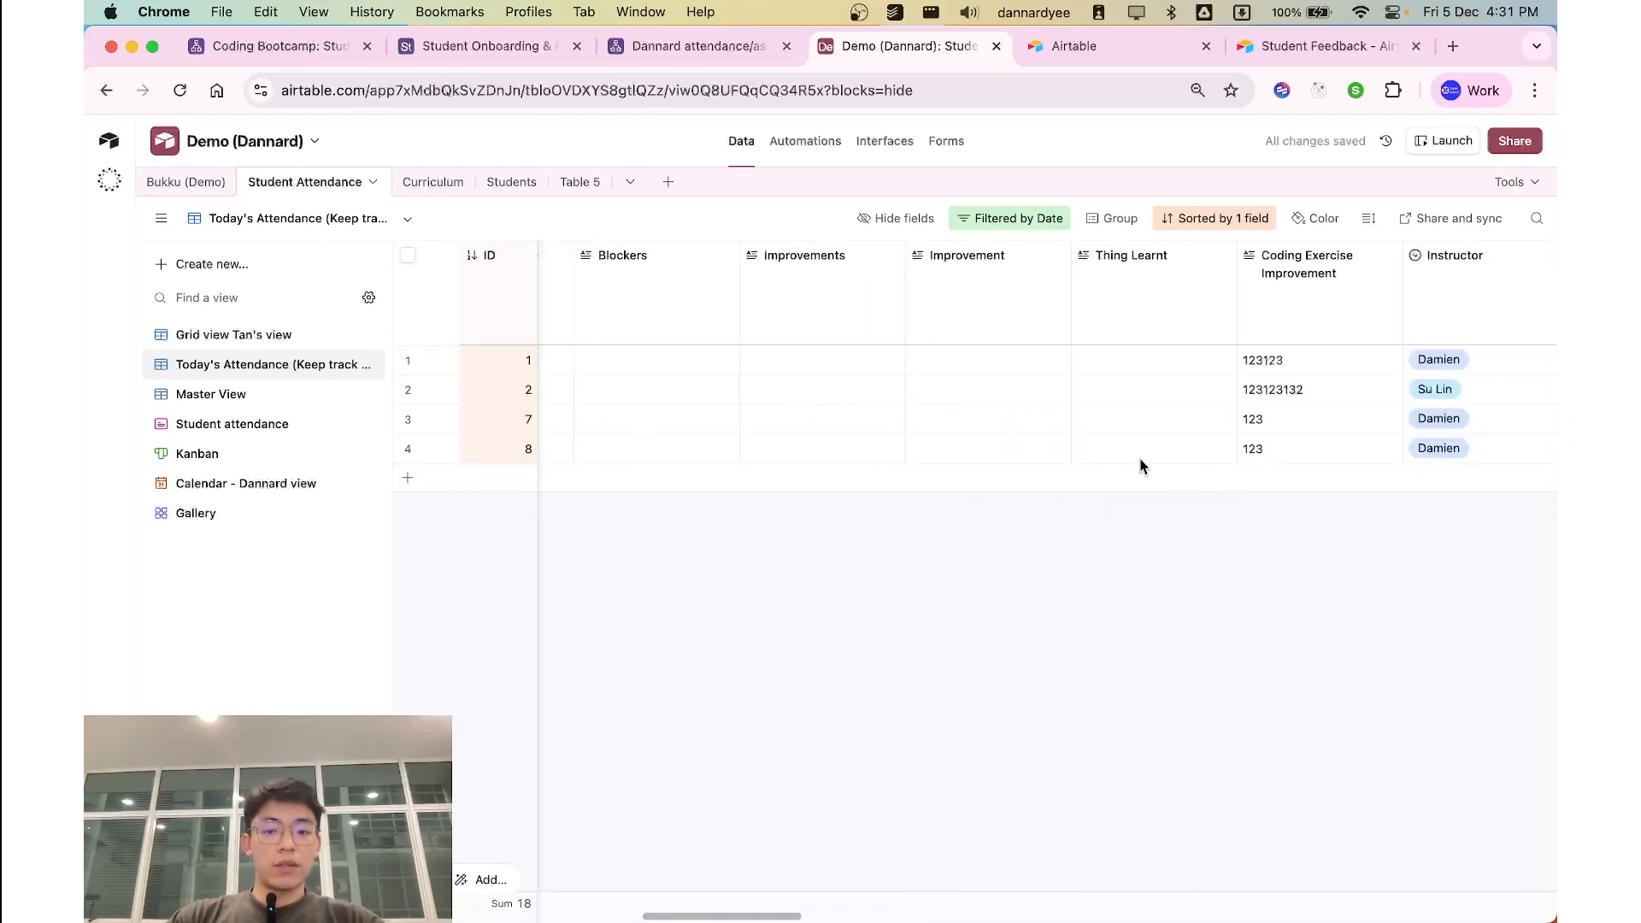
pyautogui.hscroll(-15, 1128, 460)
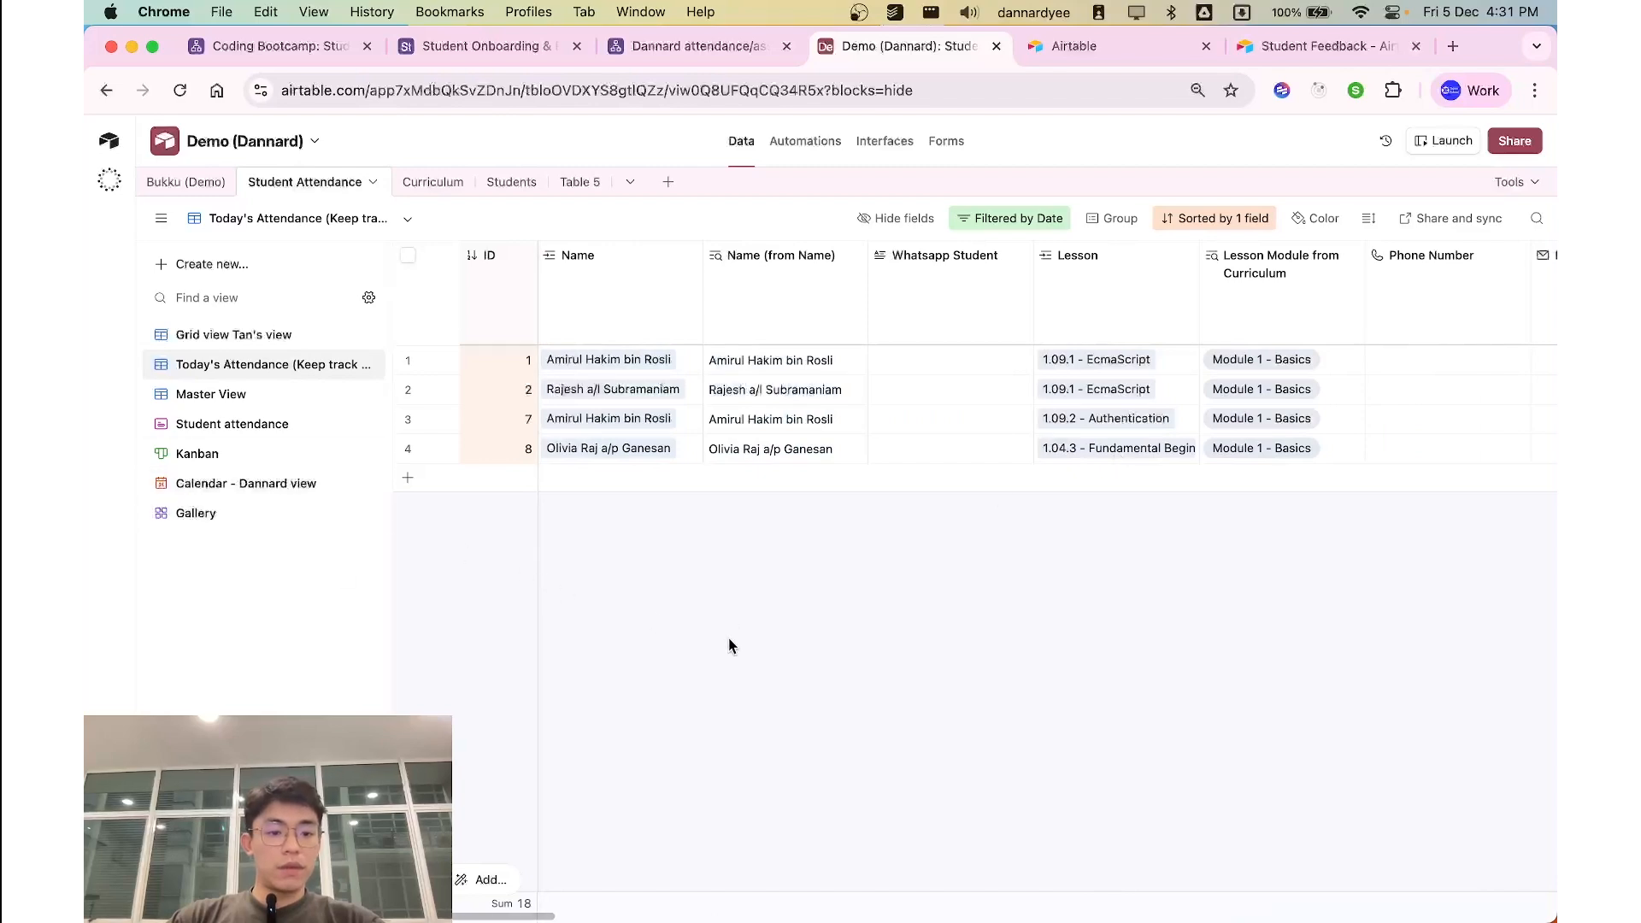
# Step: Open the Student Feedback form and look through its questions from the student name to the overall experience
pyautogui.click(1243, 47)
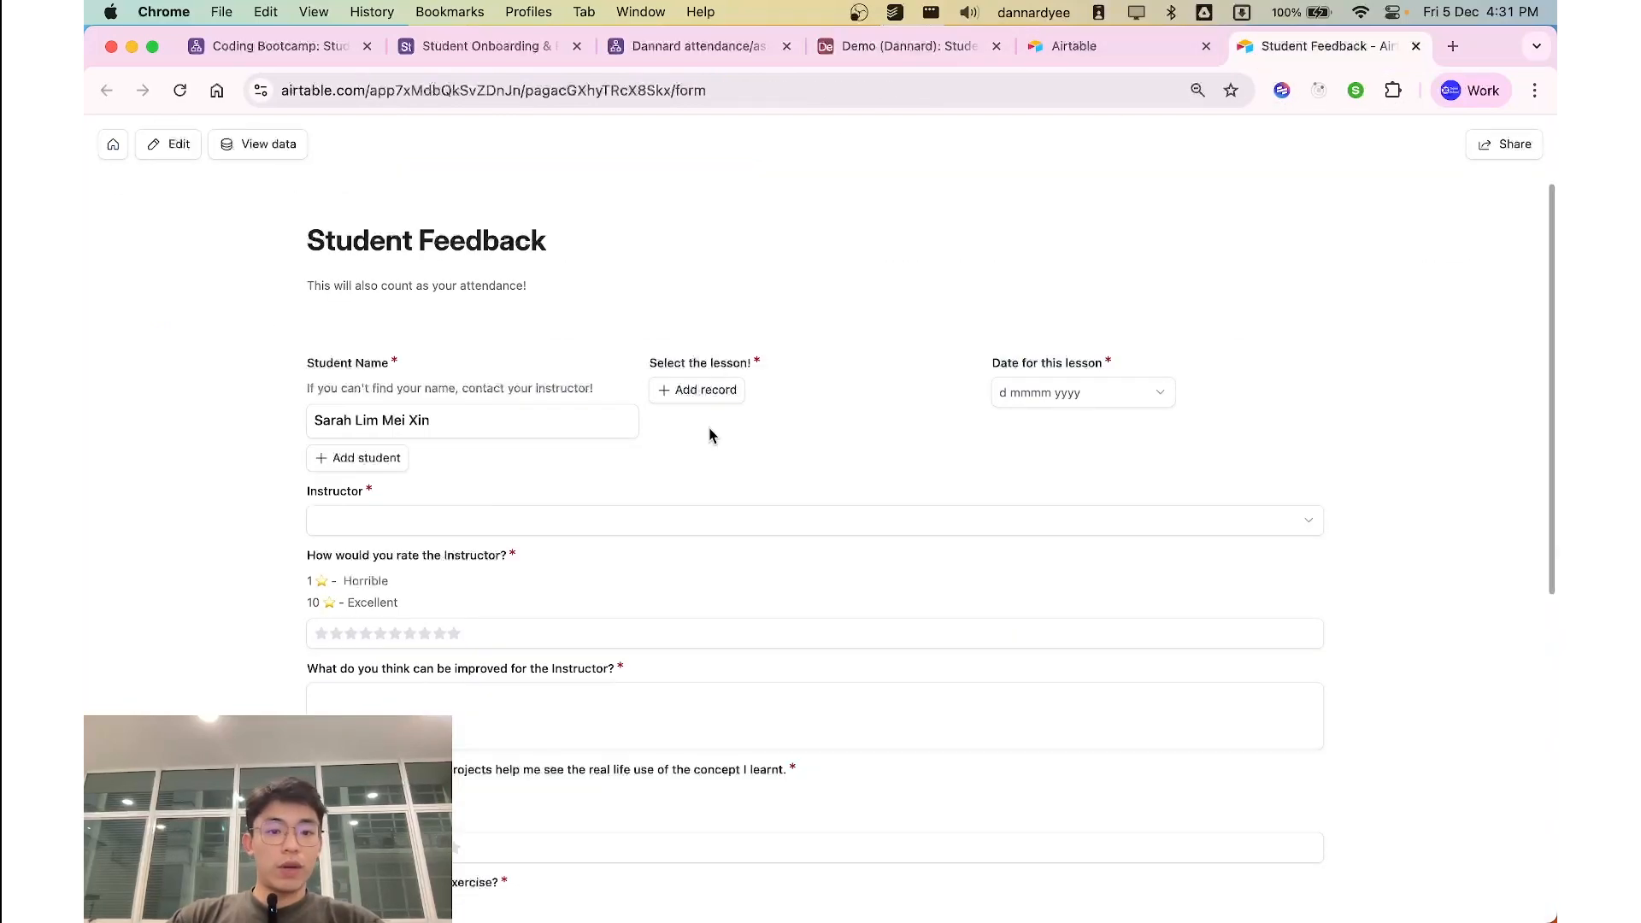
pyautogui.scroll(-5, 476, 362)
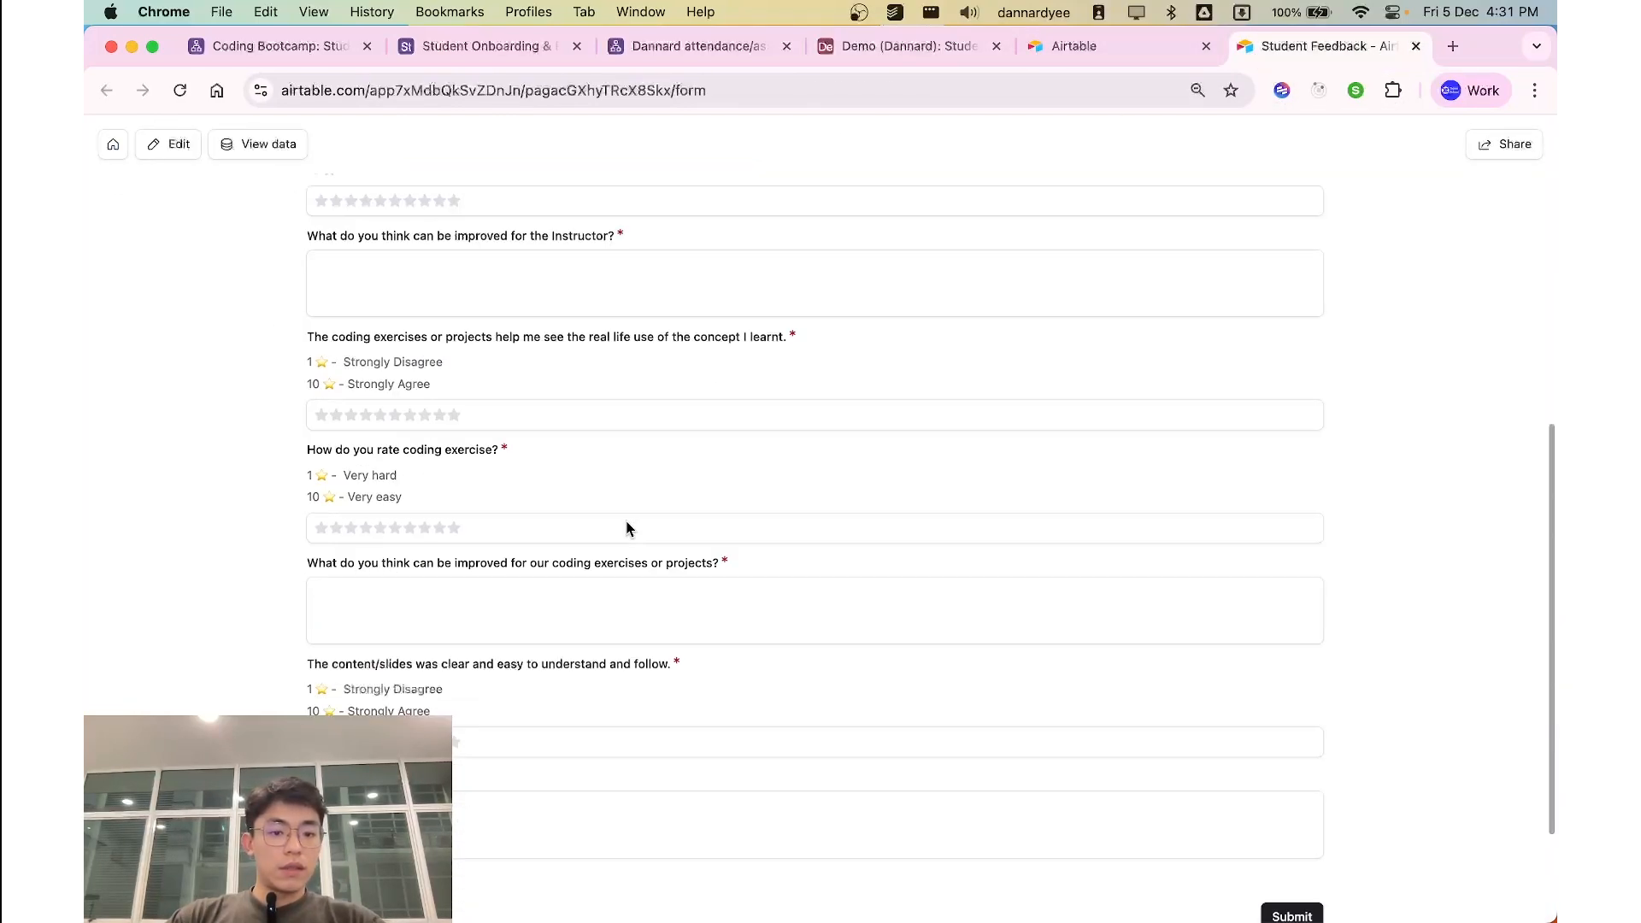
pyautogui.scroll(6, 626, 527)
pyautogui.scroll(-10, 450, 433)
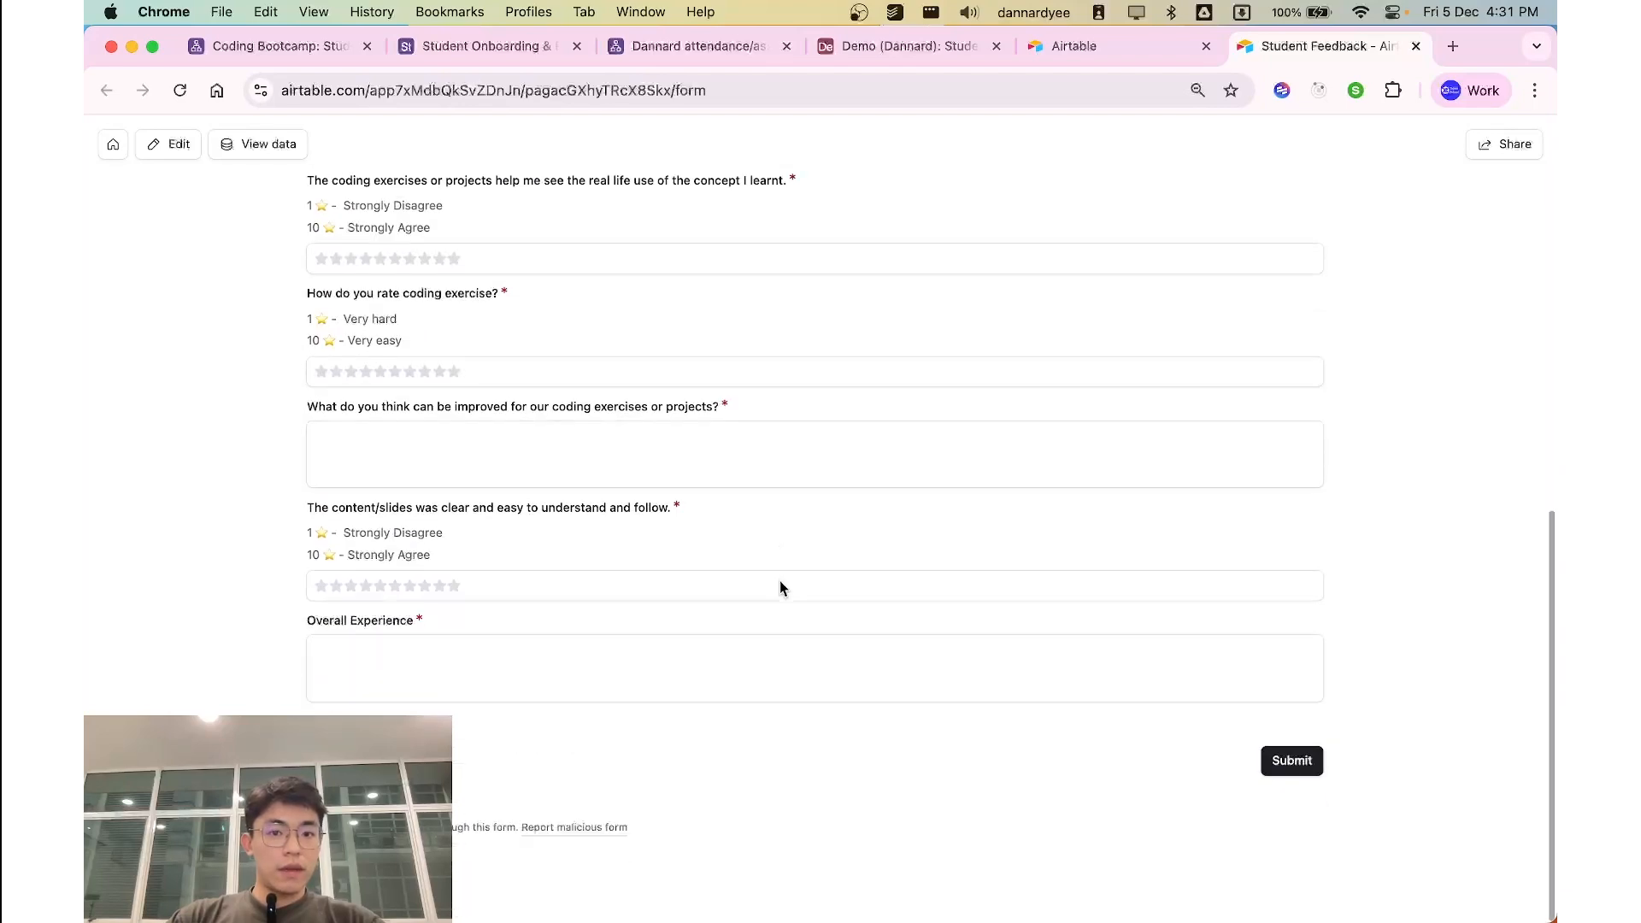
pyautogui.scroll(10, 780, 586)
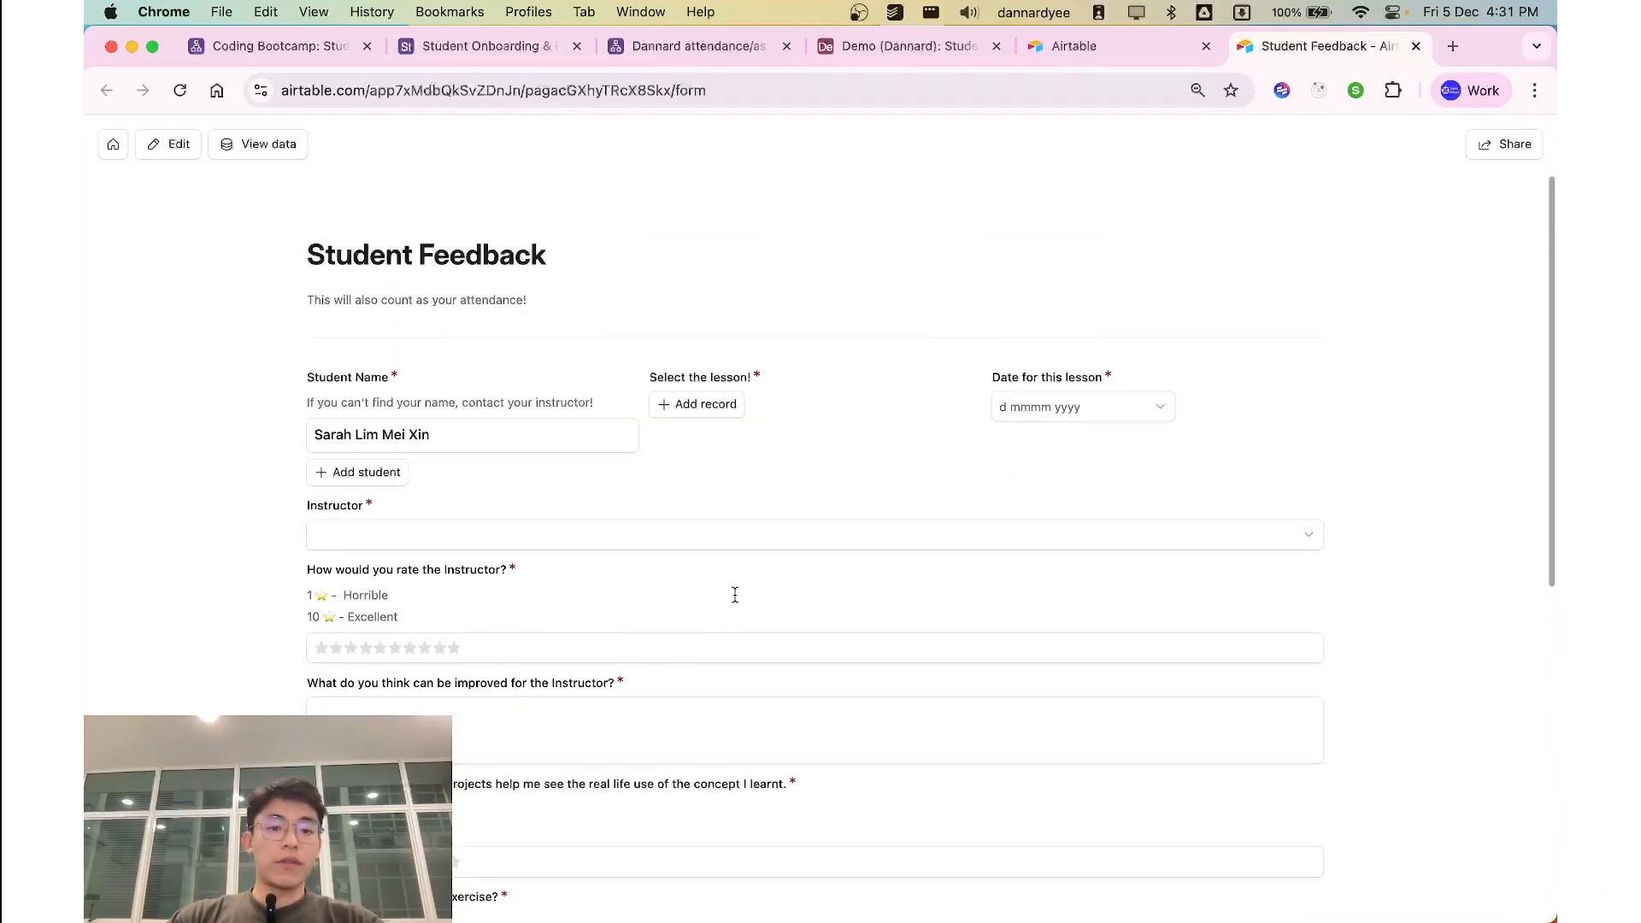
# Step: Return to the Demo base, open the Master View of Student Attendance and examine the Date column
pyautogui.press('super+4')
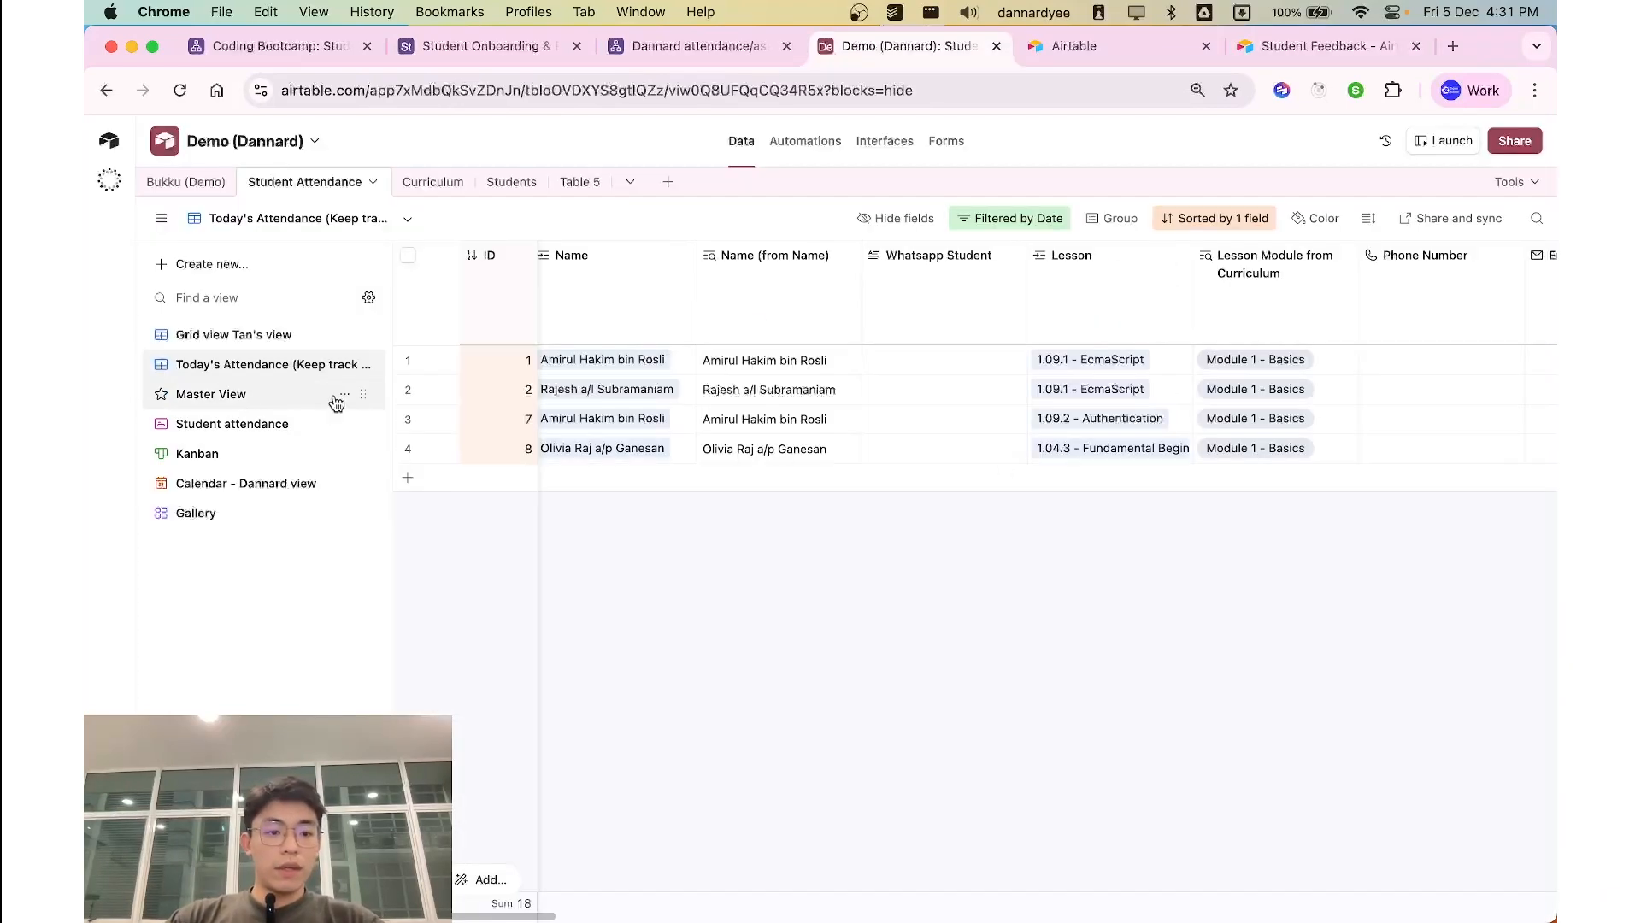
pyautogui.click(213, 395)
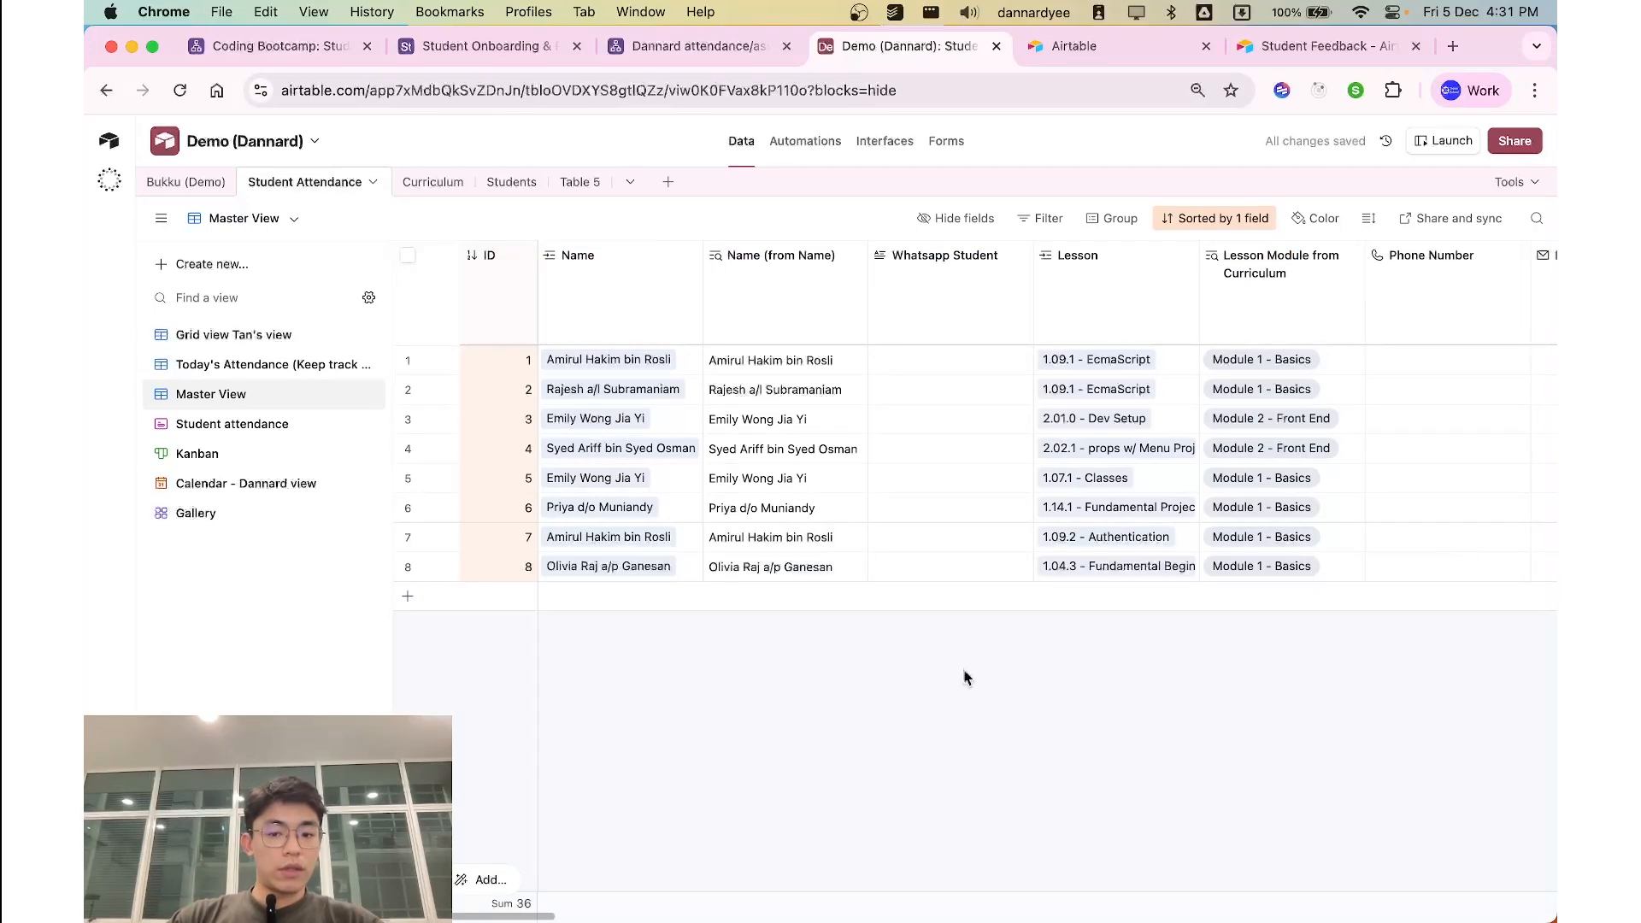
pyautogui.hscroll(8, 1056, 571)
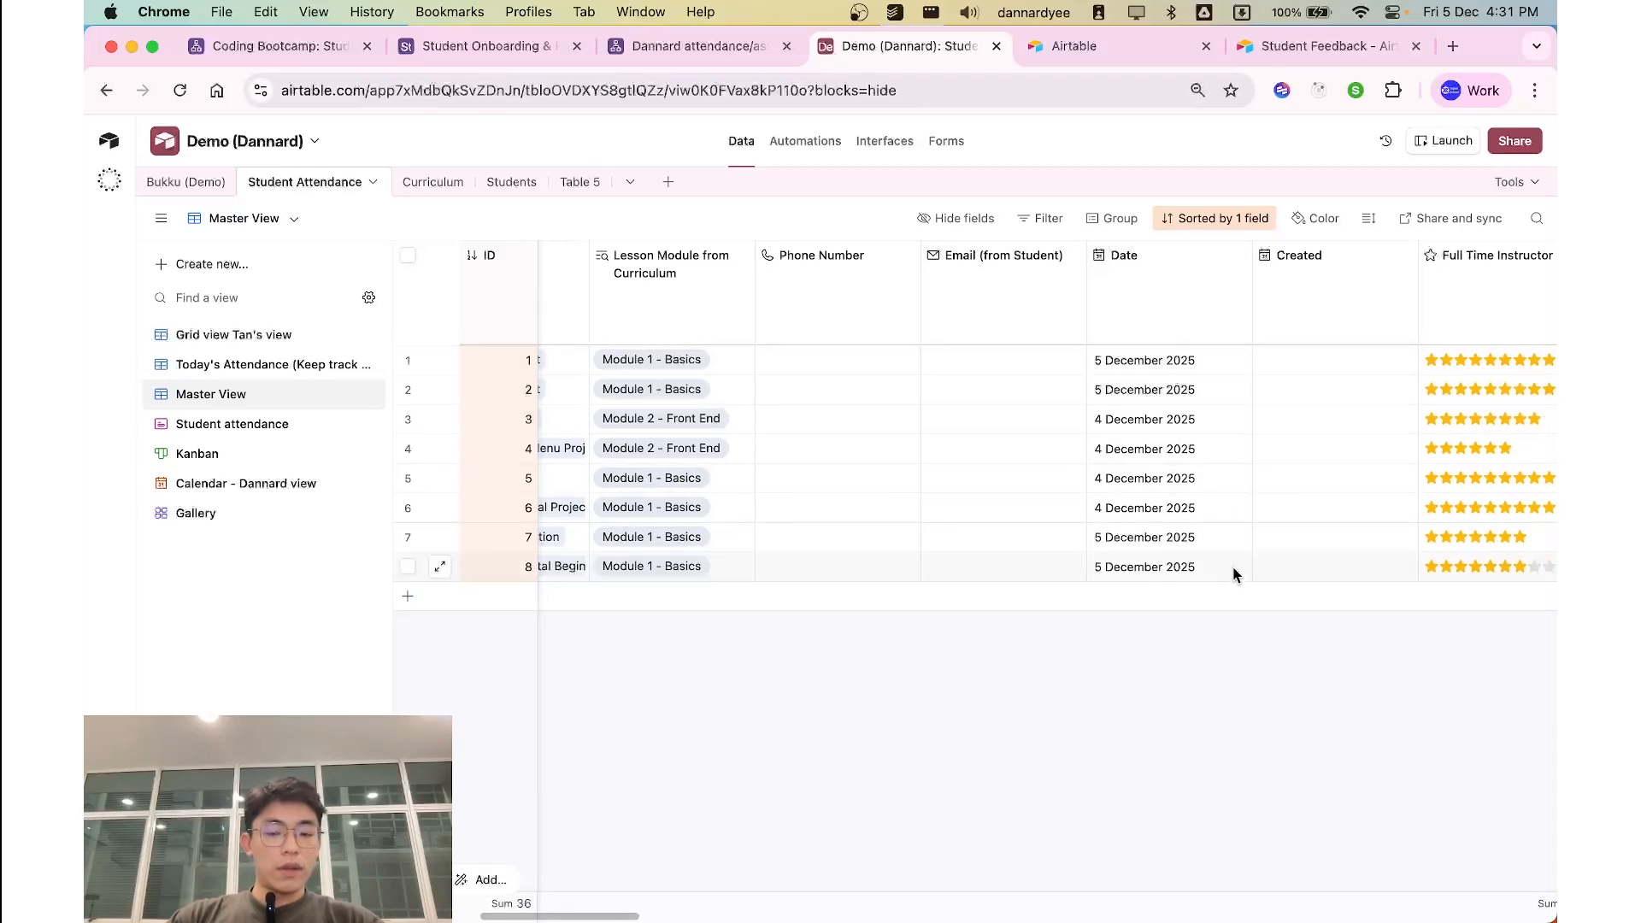
# Step: Open the Students table and inspect the field settings of the Date Rollup field and its field type
pyautogui.click(511, 181)
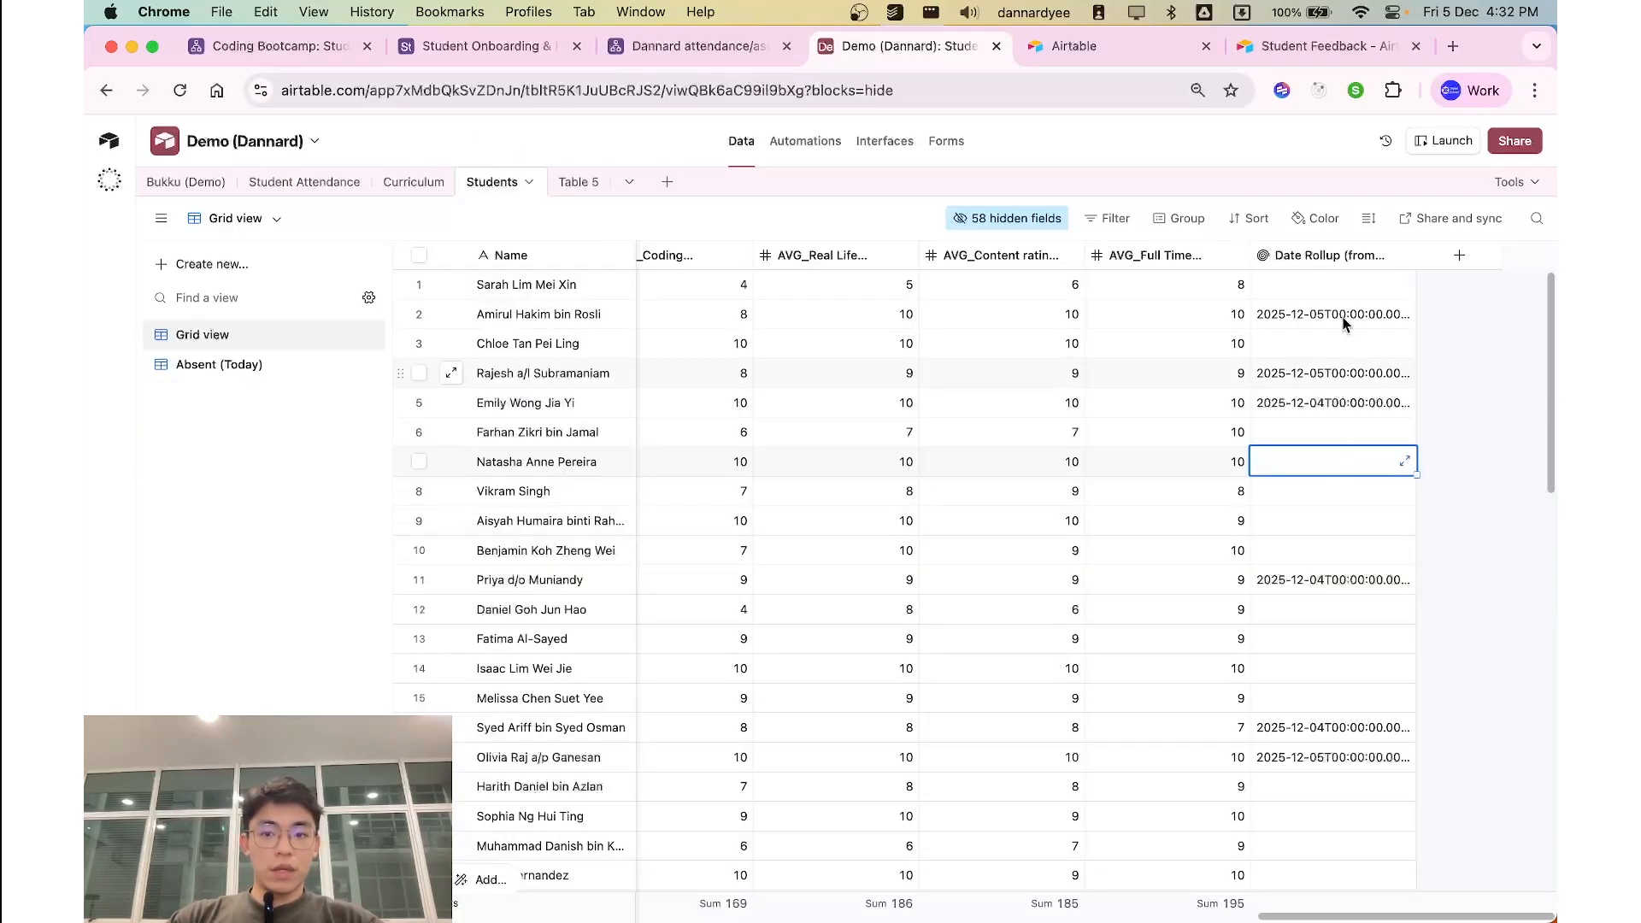
pyautogui.click(1404, 256)
pyautogui.click(1479, 323)
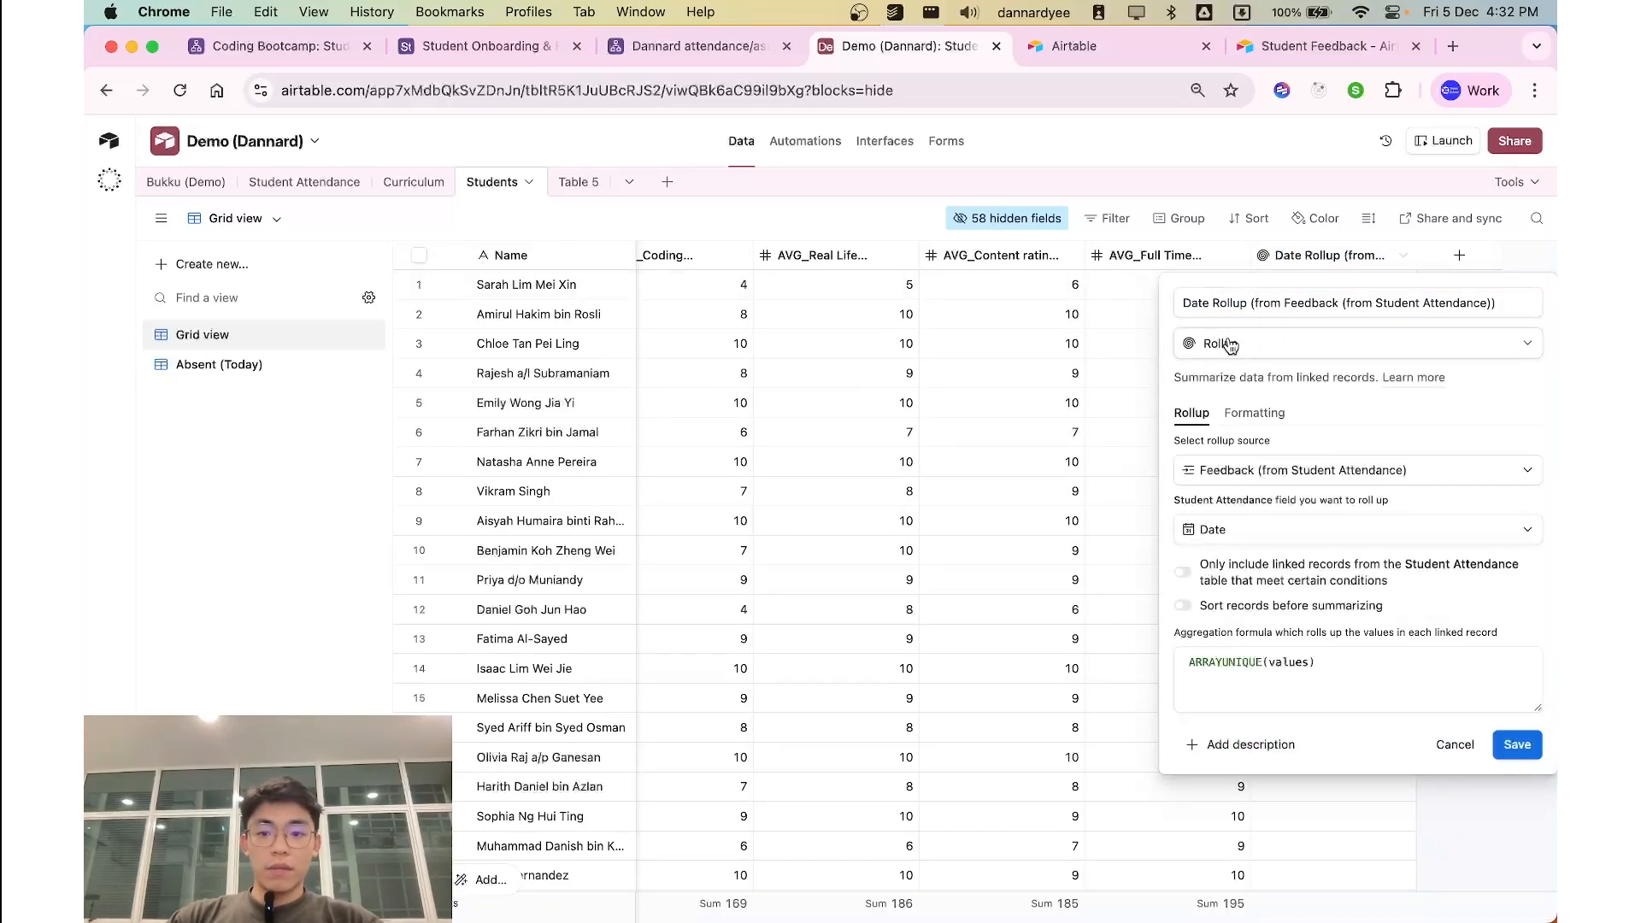
pyautogui.click(1228, 345)
pyautogui.click(1151, 359)
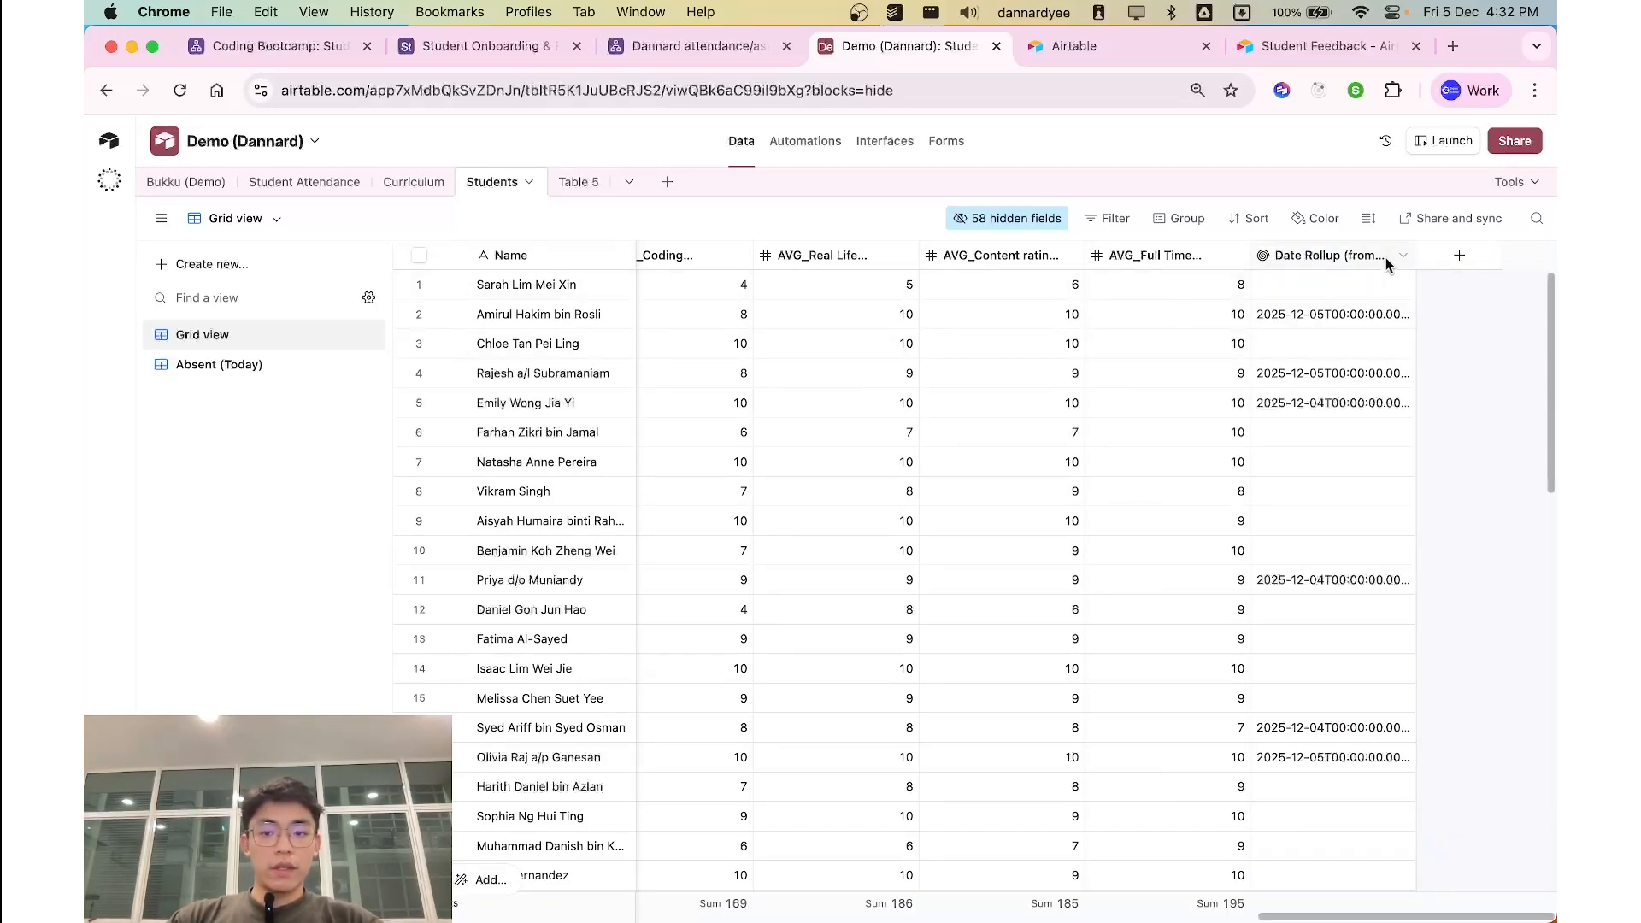
# Step: Reopen the Date Rollup field's settings, read the rollup description and the field's source name, and close the settings
pyautogui.rightClick(1290, 258)
pyautogui.click(1312, 301)
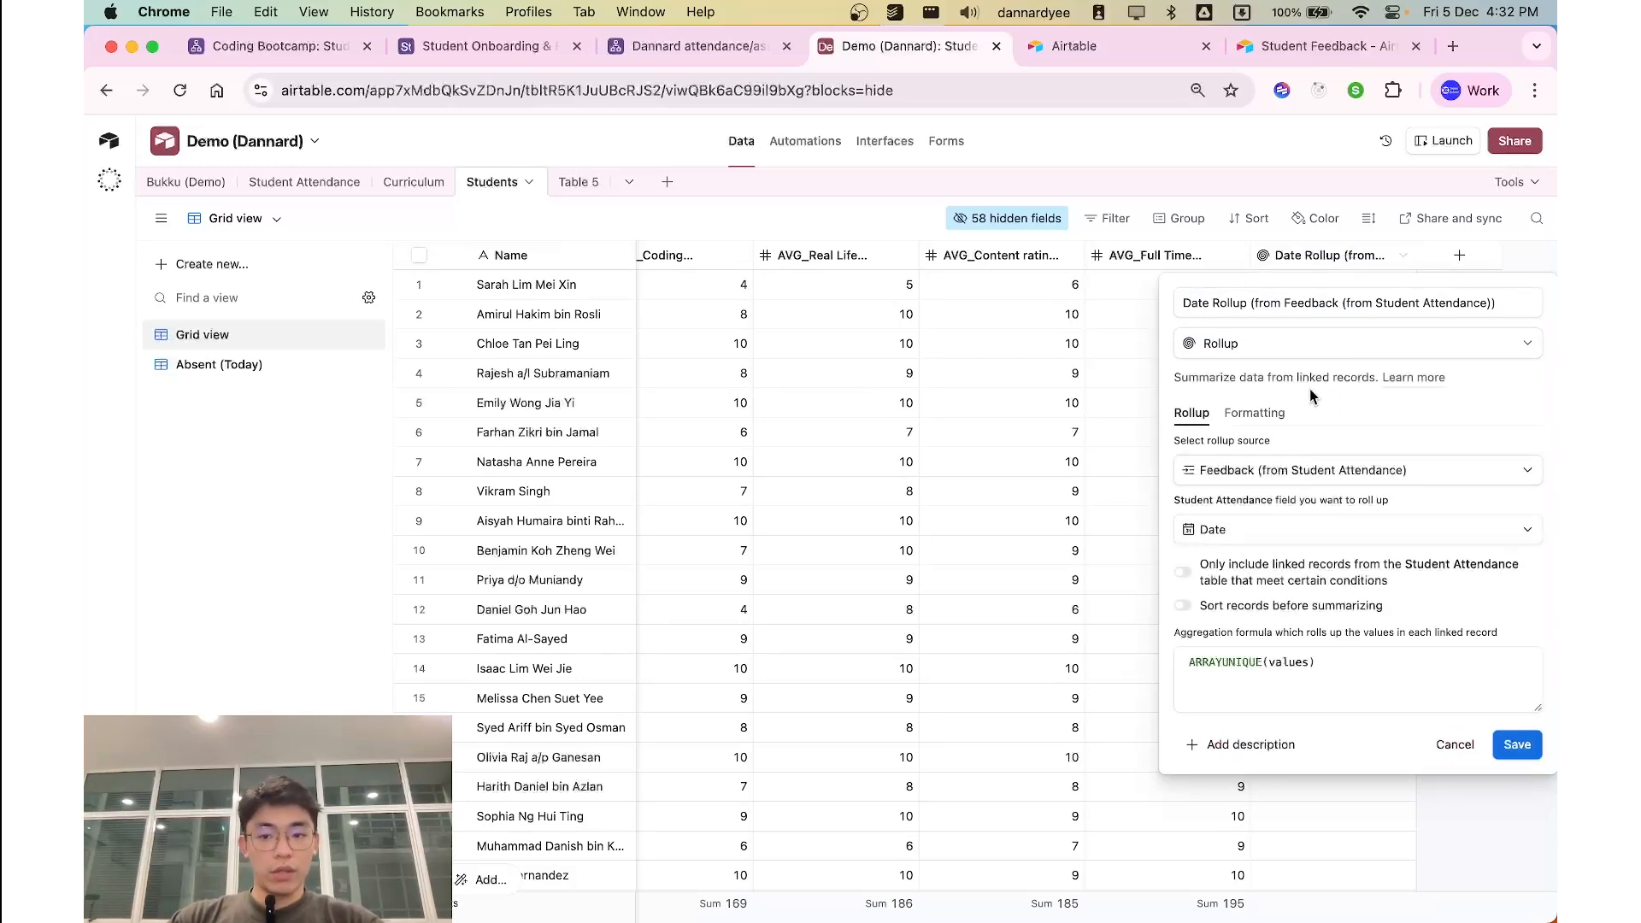
pyautogui.moveTo(1188, 384); pyautogui.dragTo(1371, 388)
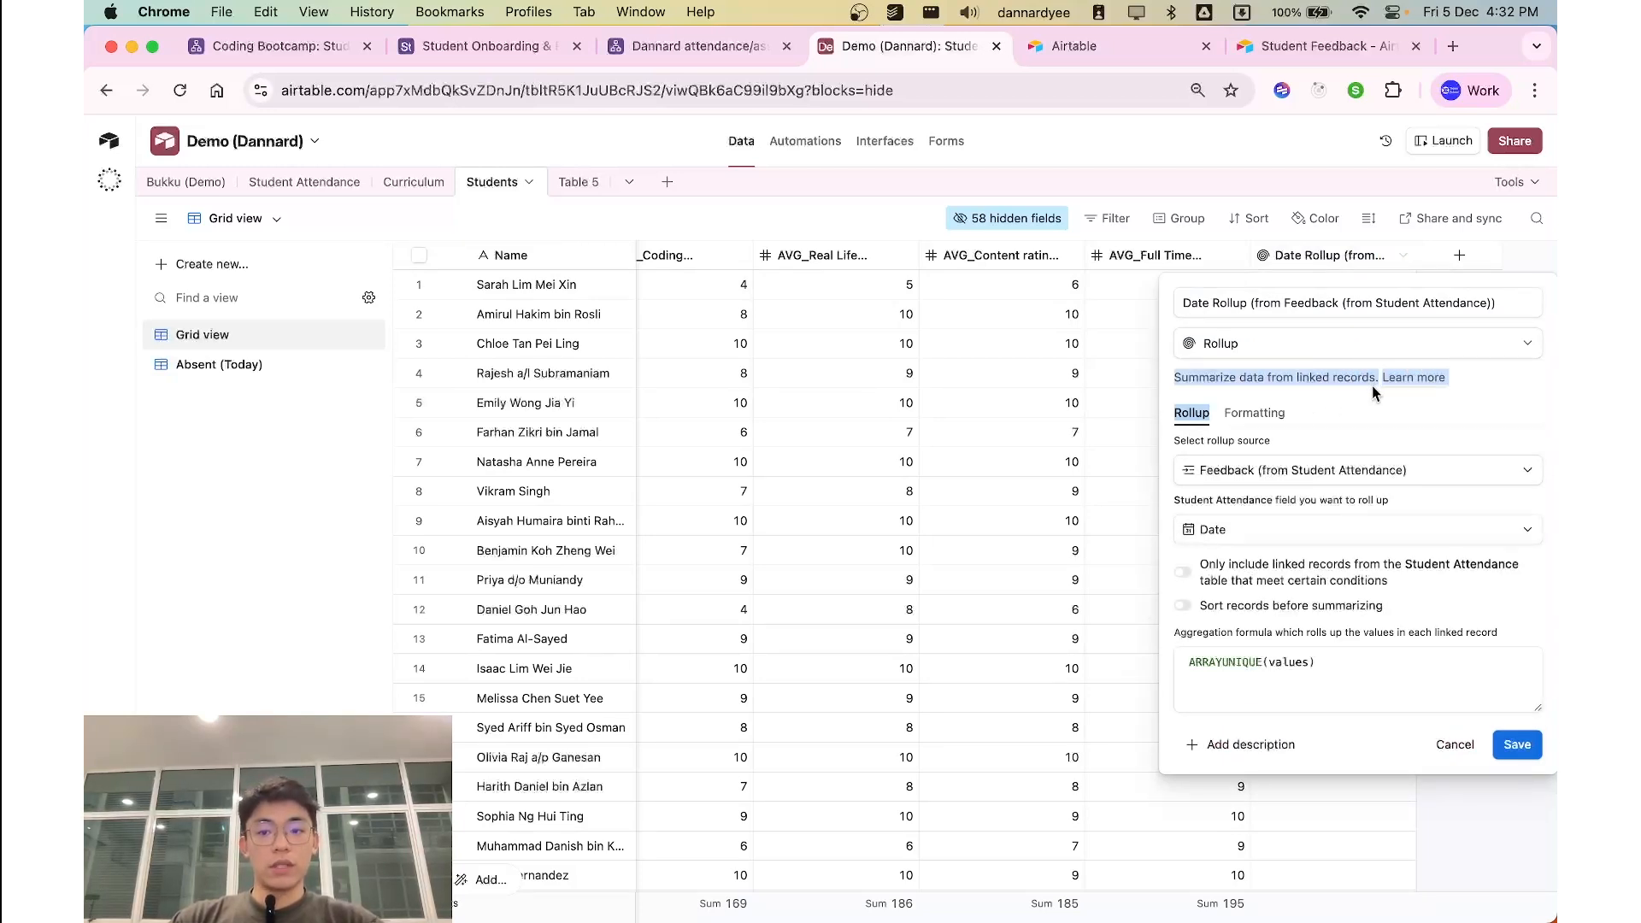
pyautogui.click(1372, 388)
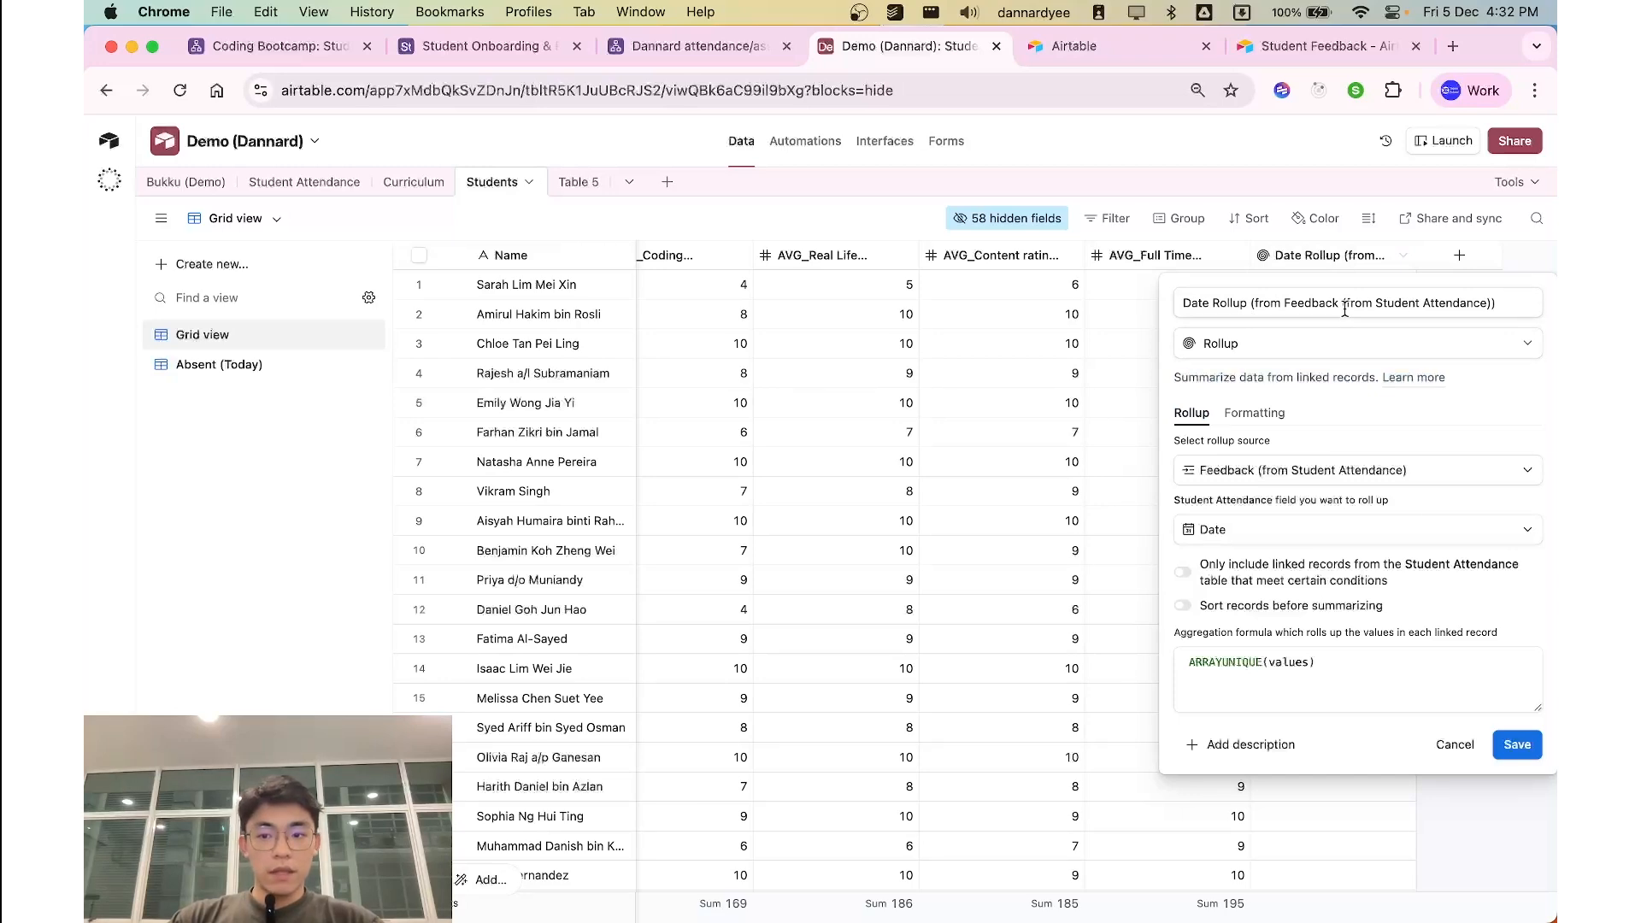
pyautogui.moveTo(1344, 306); pyautogui.dragTo(1488, 305)
pyautogui.click(1496, 305)
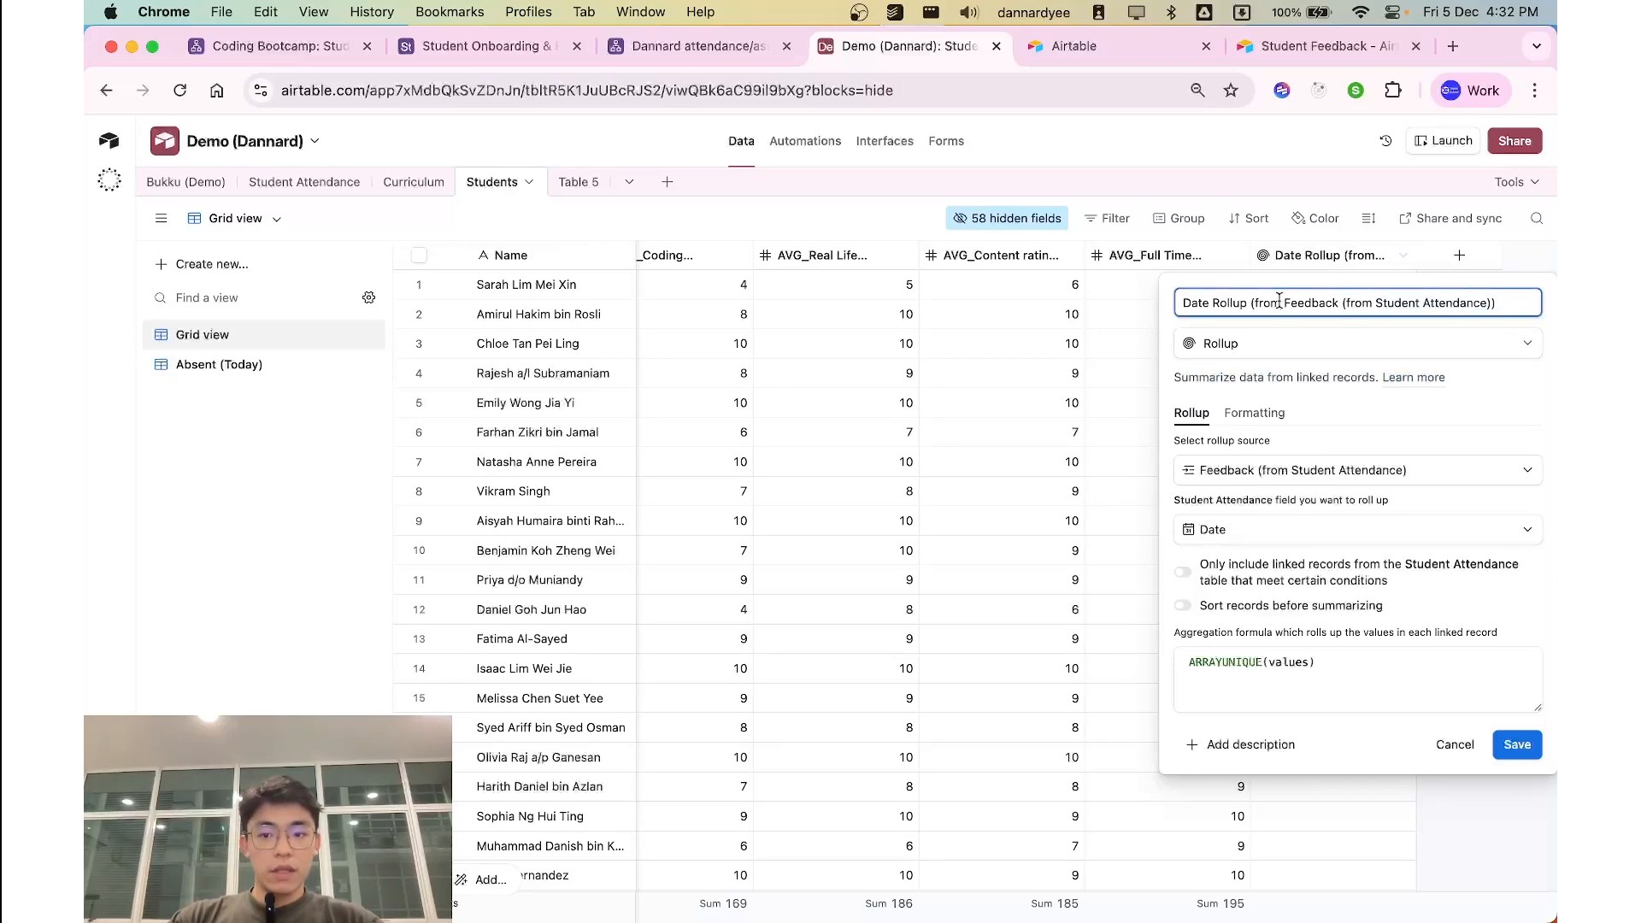
pyautogui.press('Return')
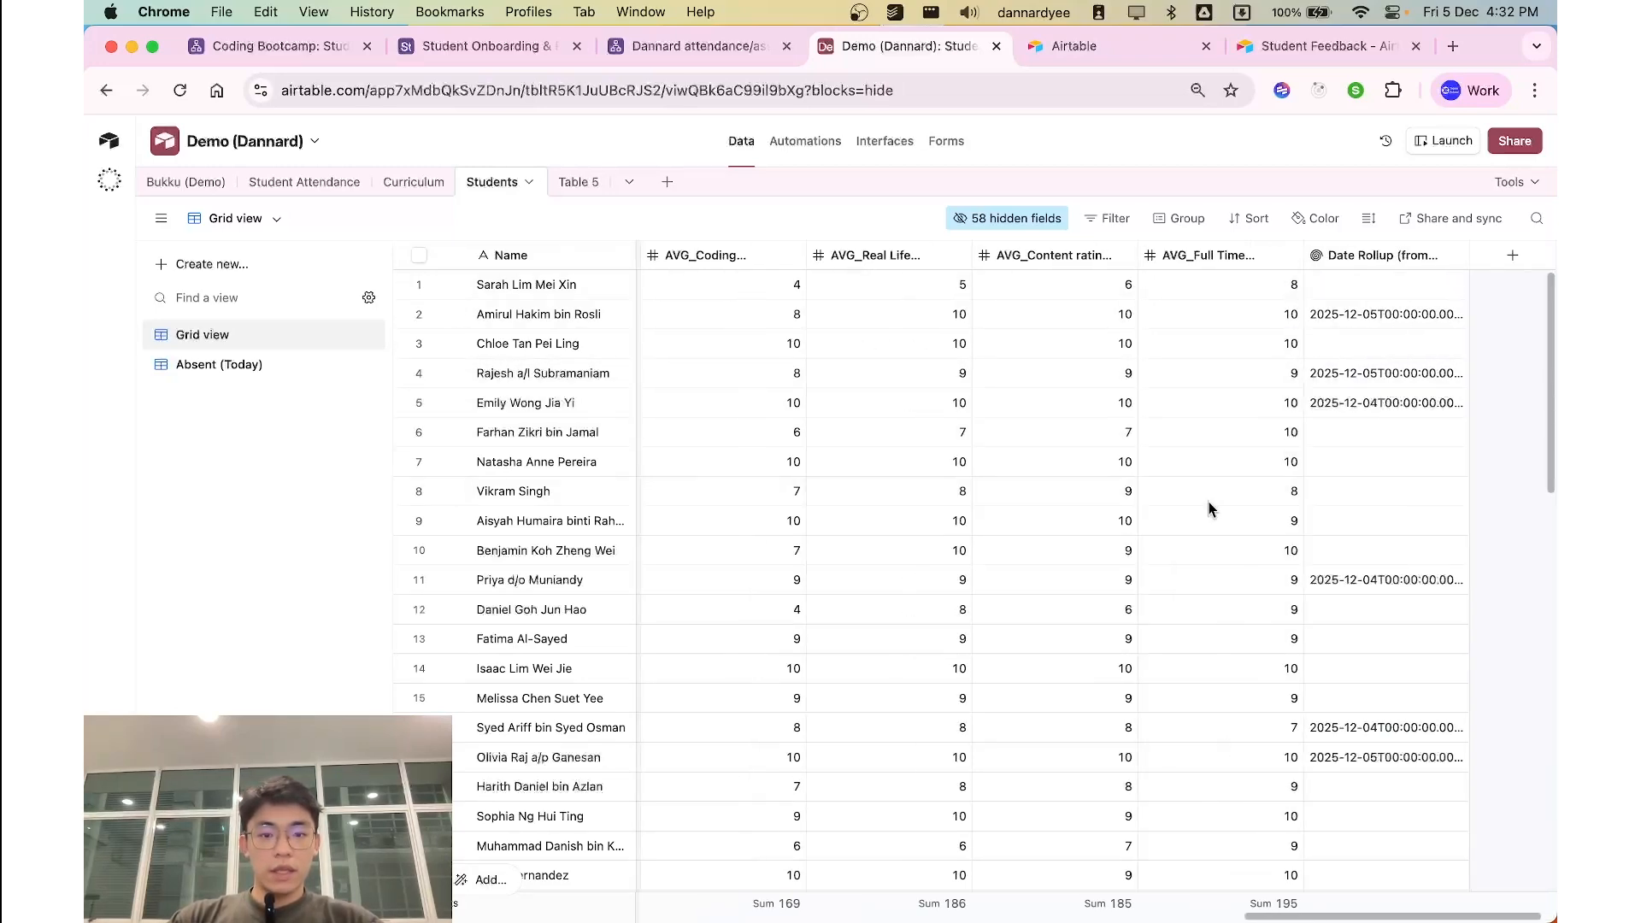
# Step: Check the Feedback (from Student Attendance) linked field in the Students table
pyautogui.hscroll(-10, 1208, 503)
pyautogui.click(1105, 258)
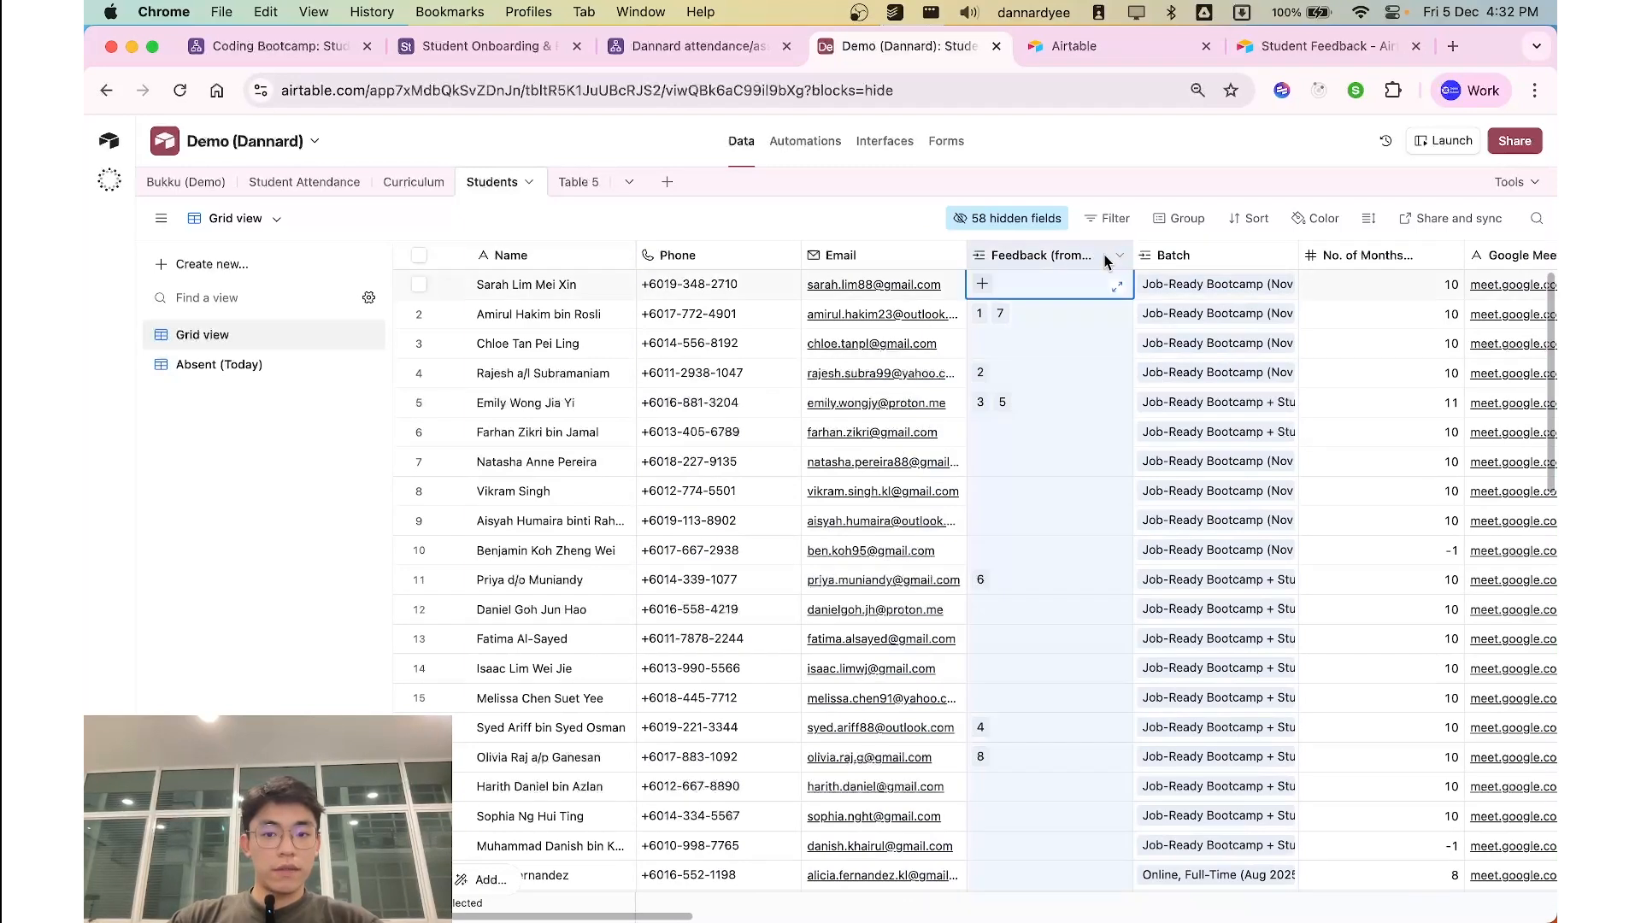
pyautogui.click(1122, 258)
pyautogui.click(897, 299)
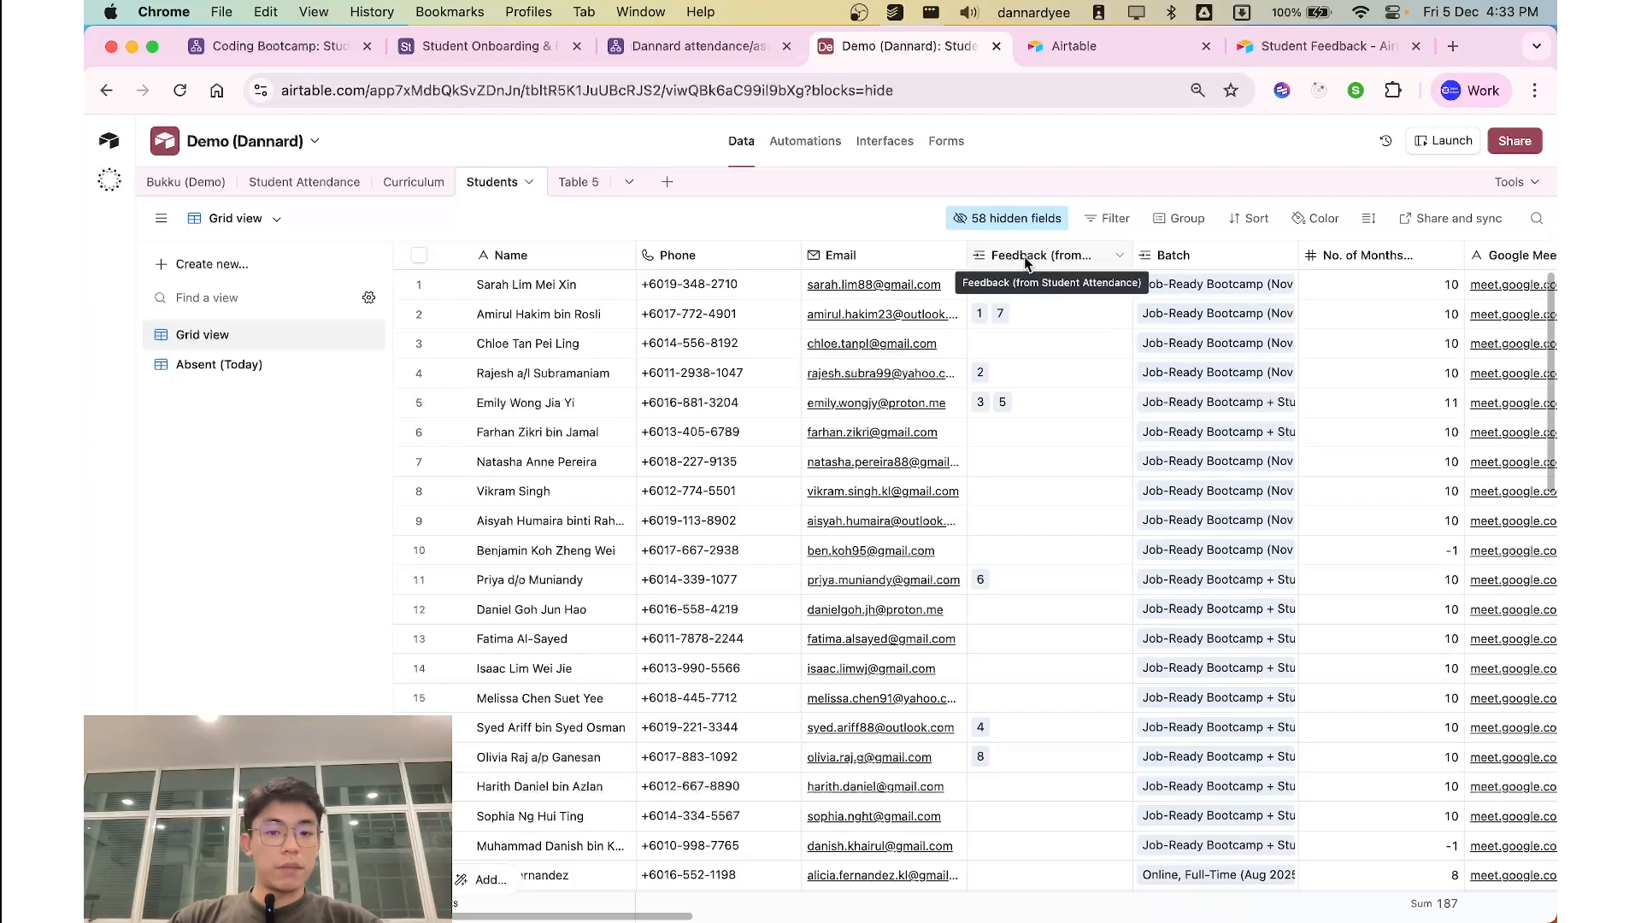
# Step: Review attendance record 7 linked to the second student, and locate the same record in Student Attendance's Master View
pyautogui.click(1021, 315)
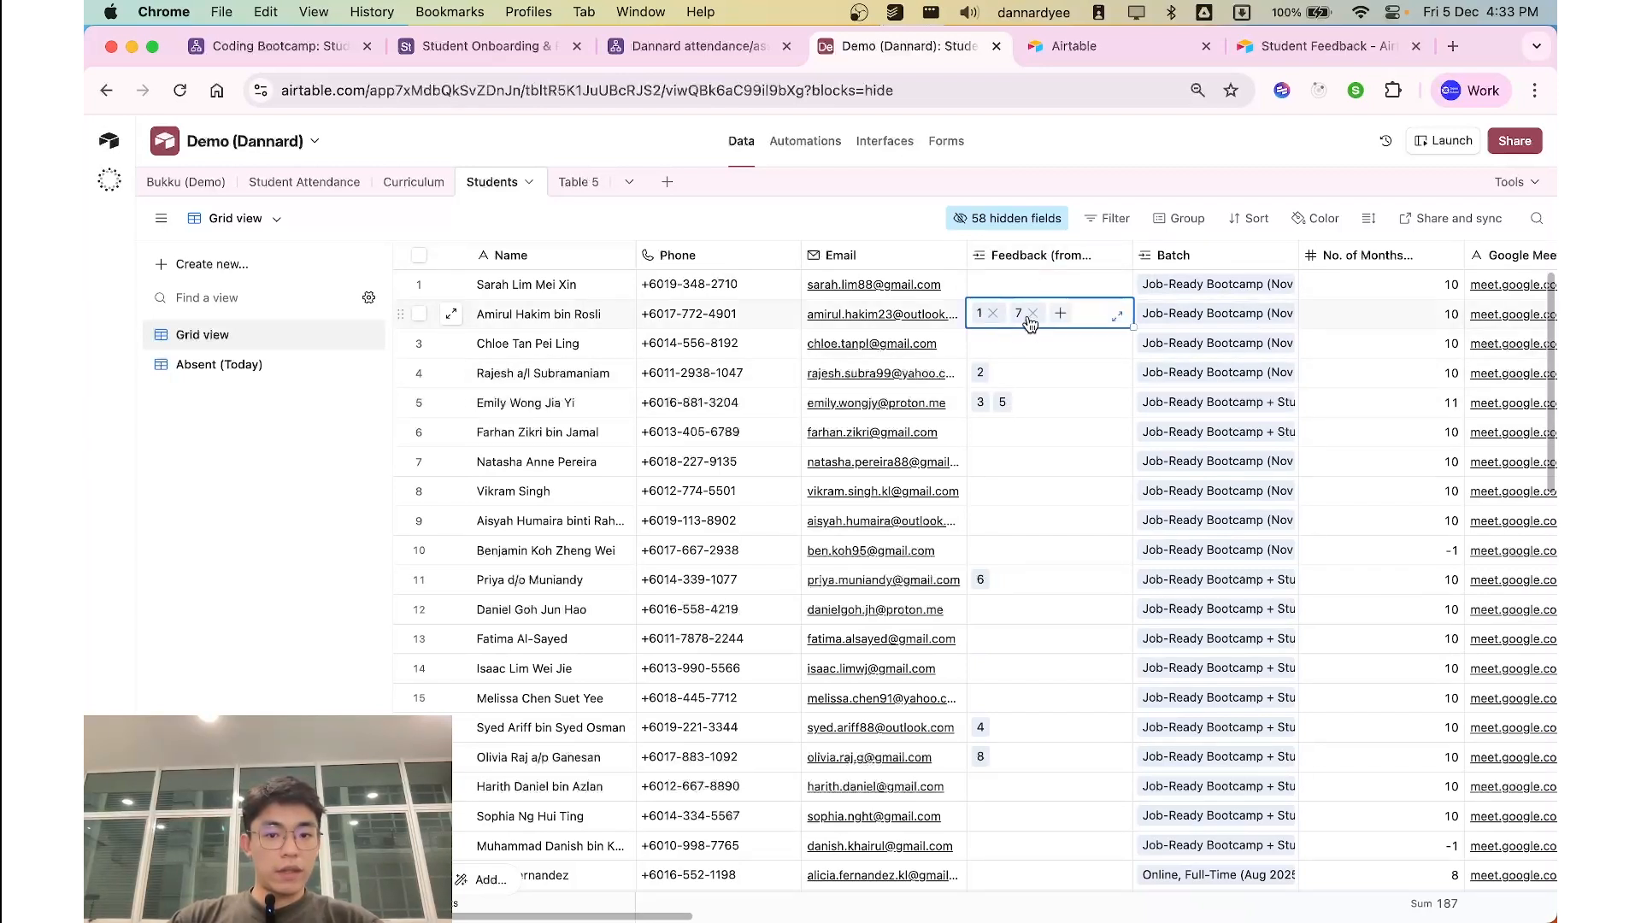
pyautogui.click(1021, 313)
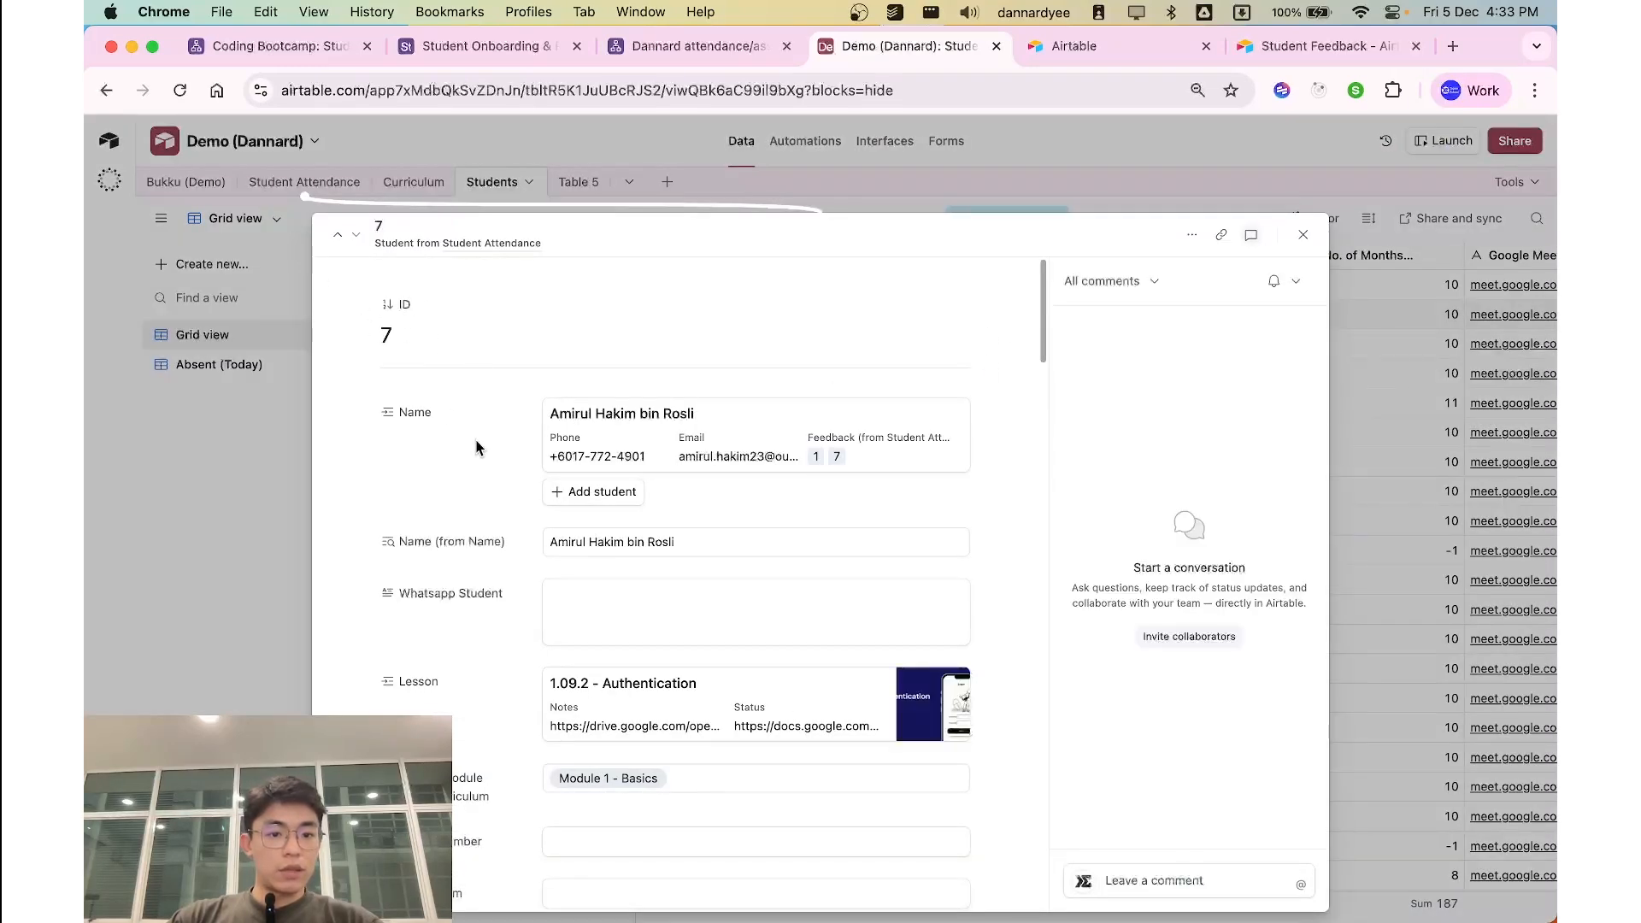
pyautogui.scroll(-2, 476, 448)
pyautogui.scroll(2, 432, 400)
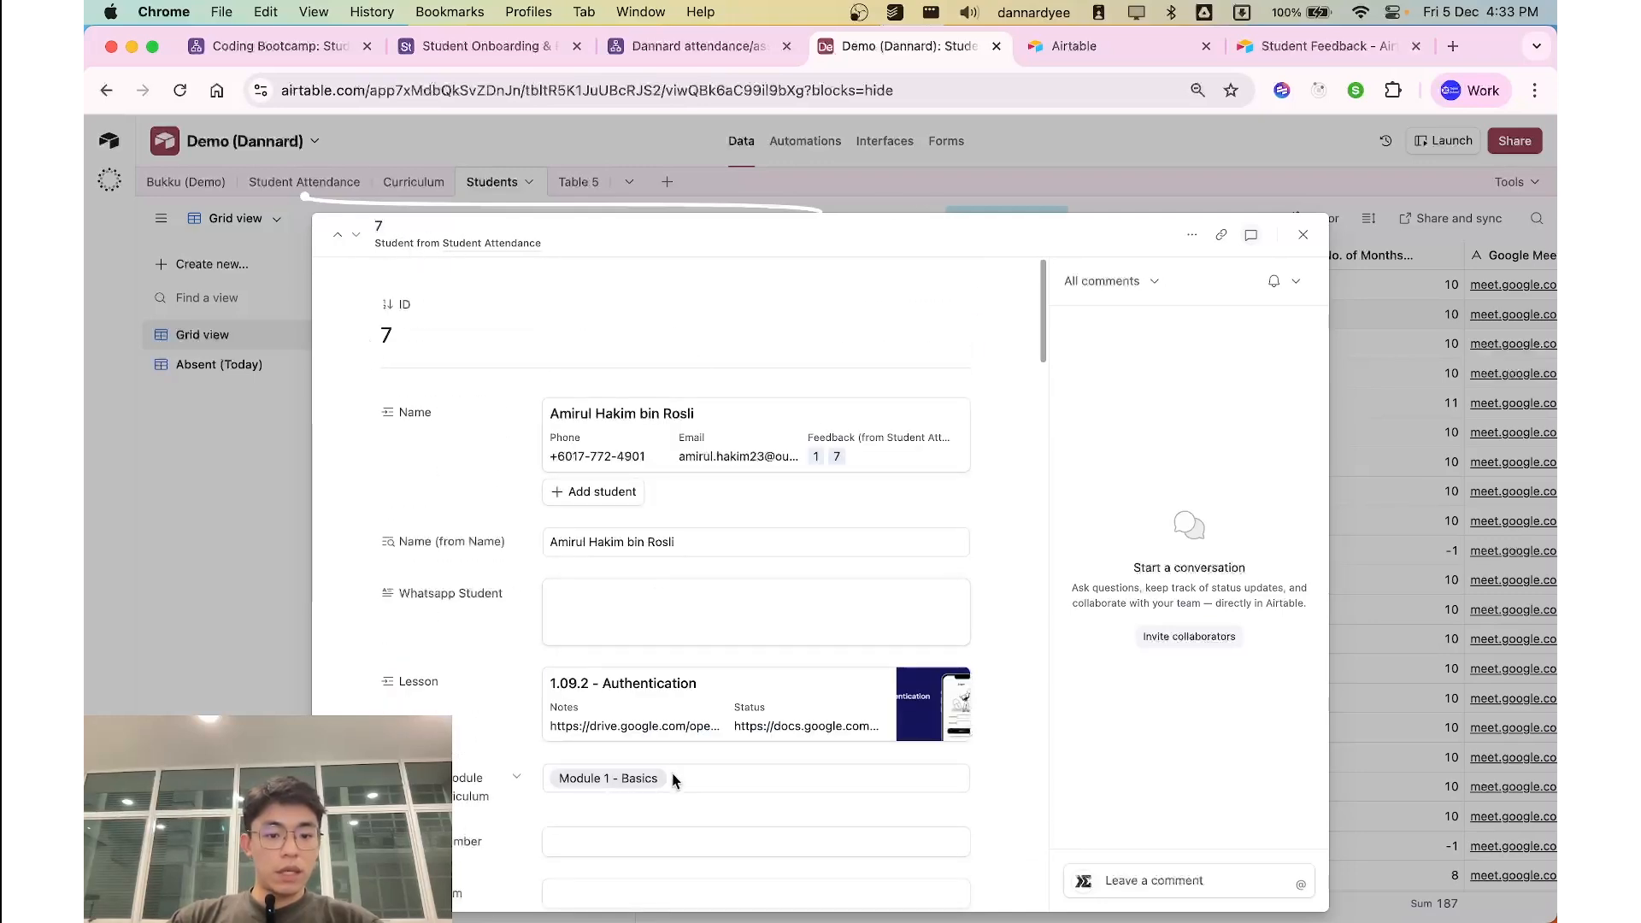
pyautogui.scroll(-5, 670, 778)
pyautogui.click(807, 187)
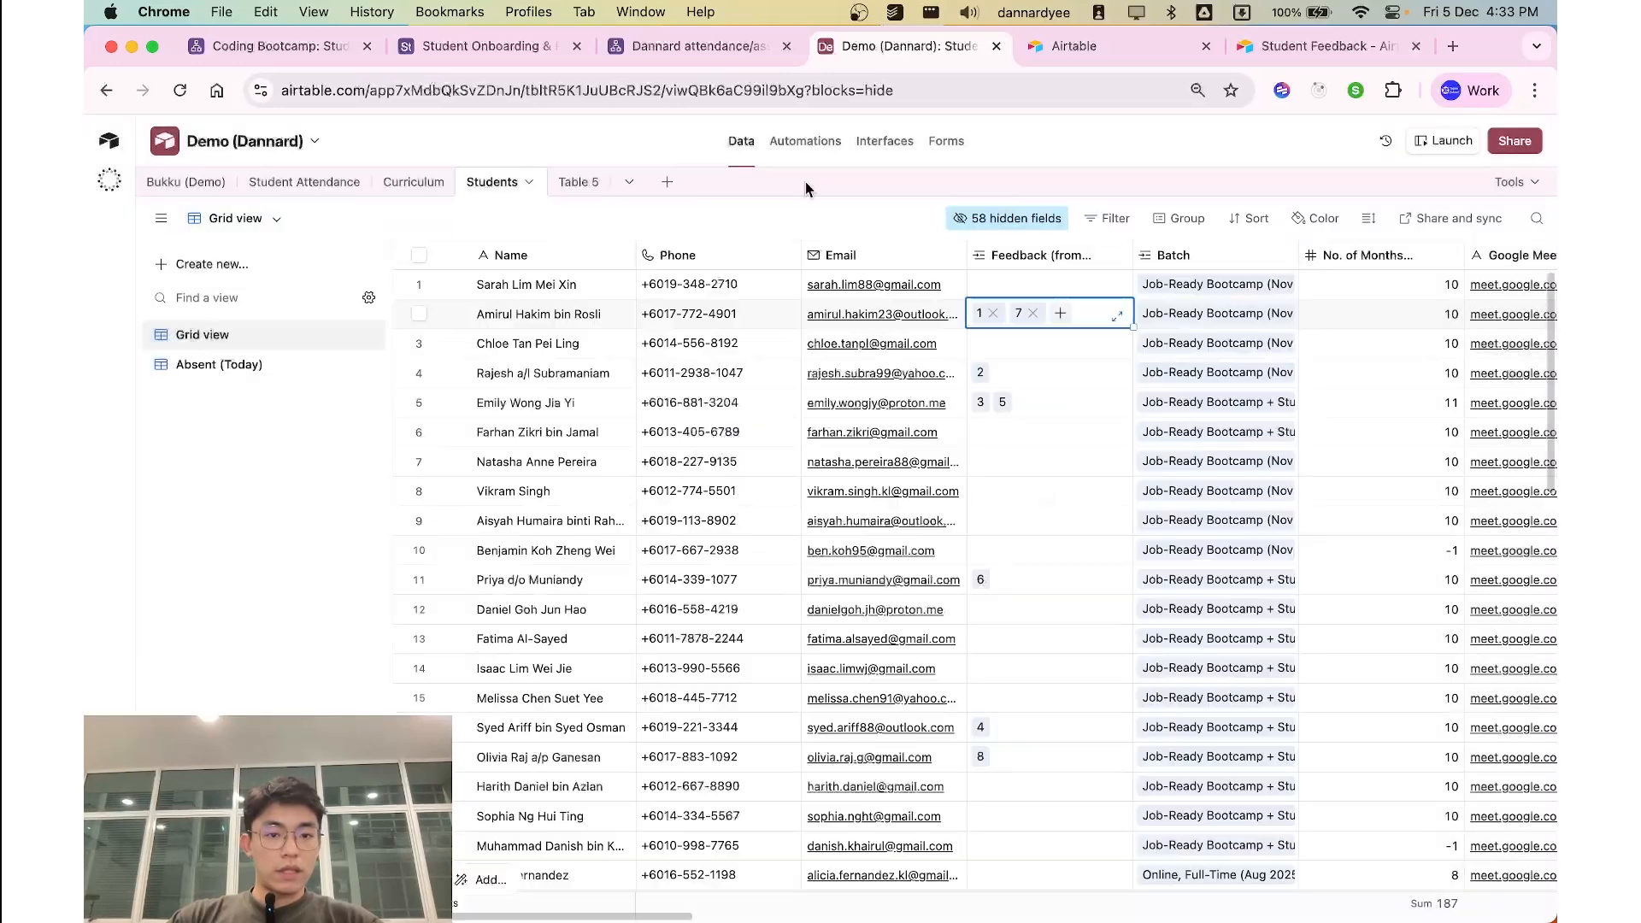
pyautogui.click(310, 192)
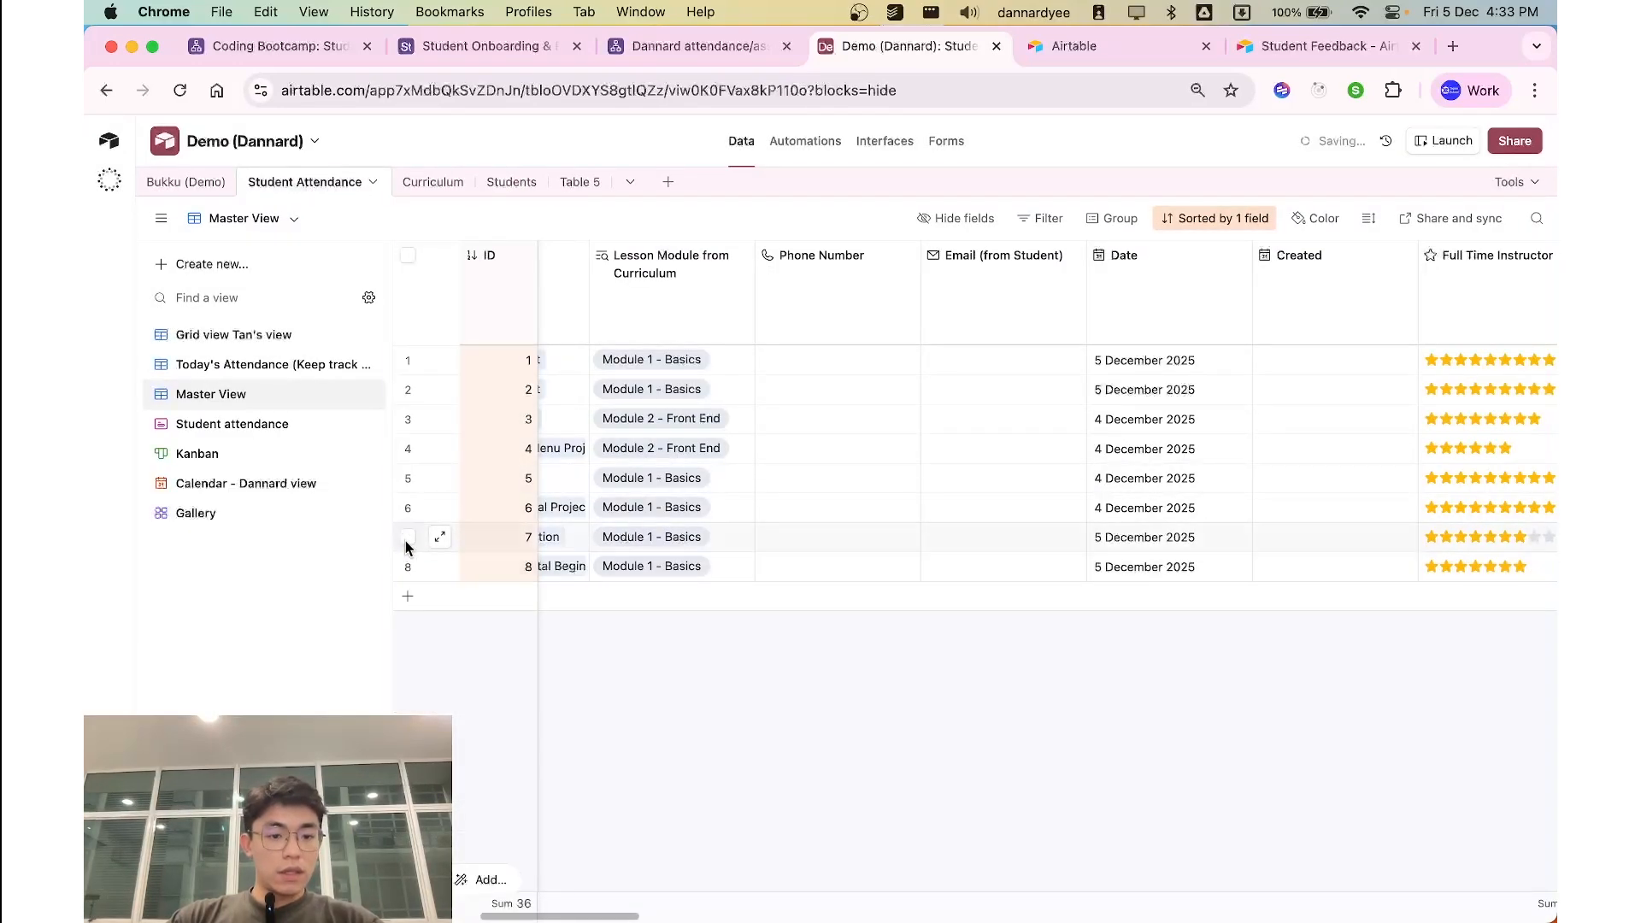
pyautogui.hscroll(-7, 691, 540)
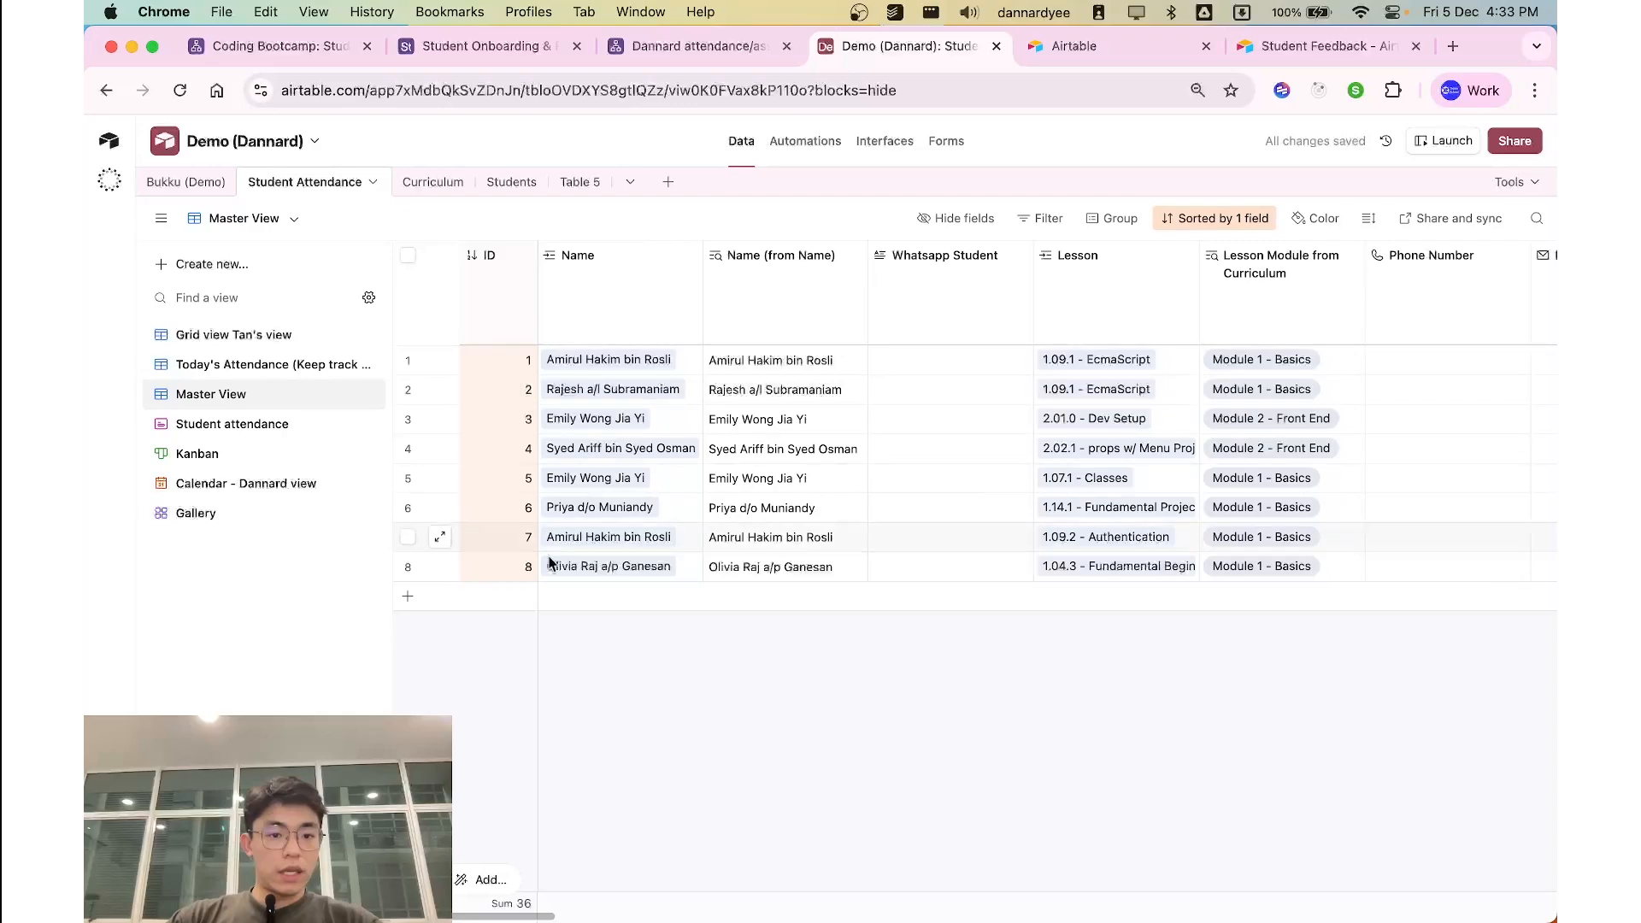
# Step: Return to the Students table and check which Student Attendance field the Date Rollup field rolls up
pyautogui.click(511, 182)
pyautogui.hscroll(10, 1081, 574)
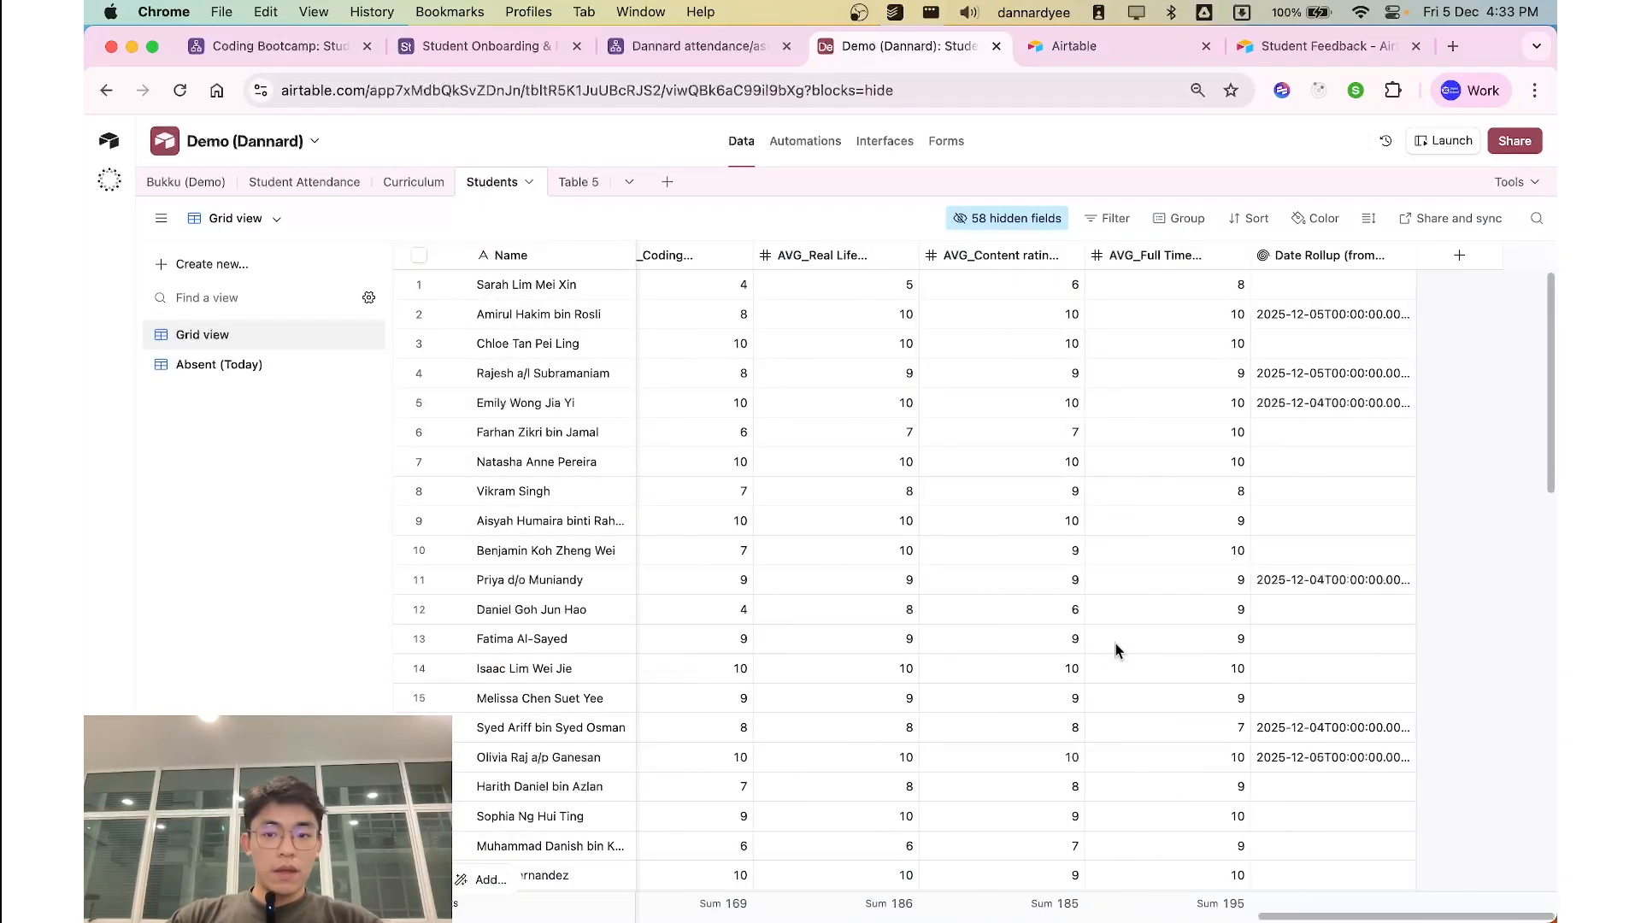
pyautogui.click(1416, 255)
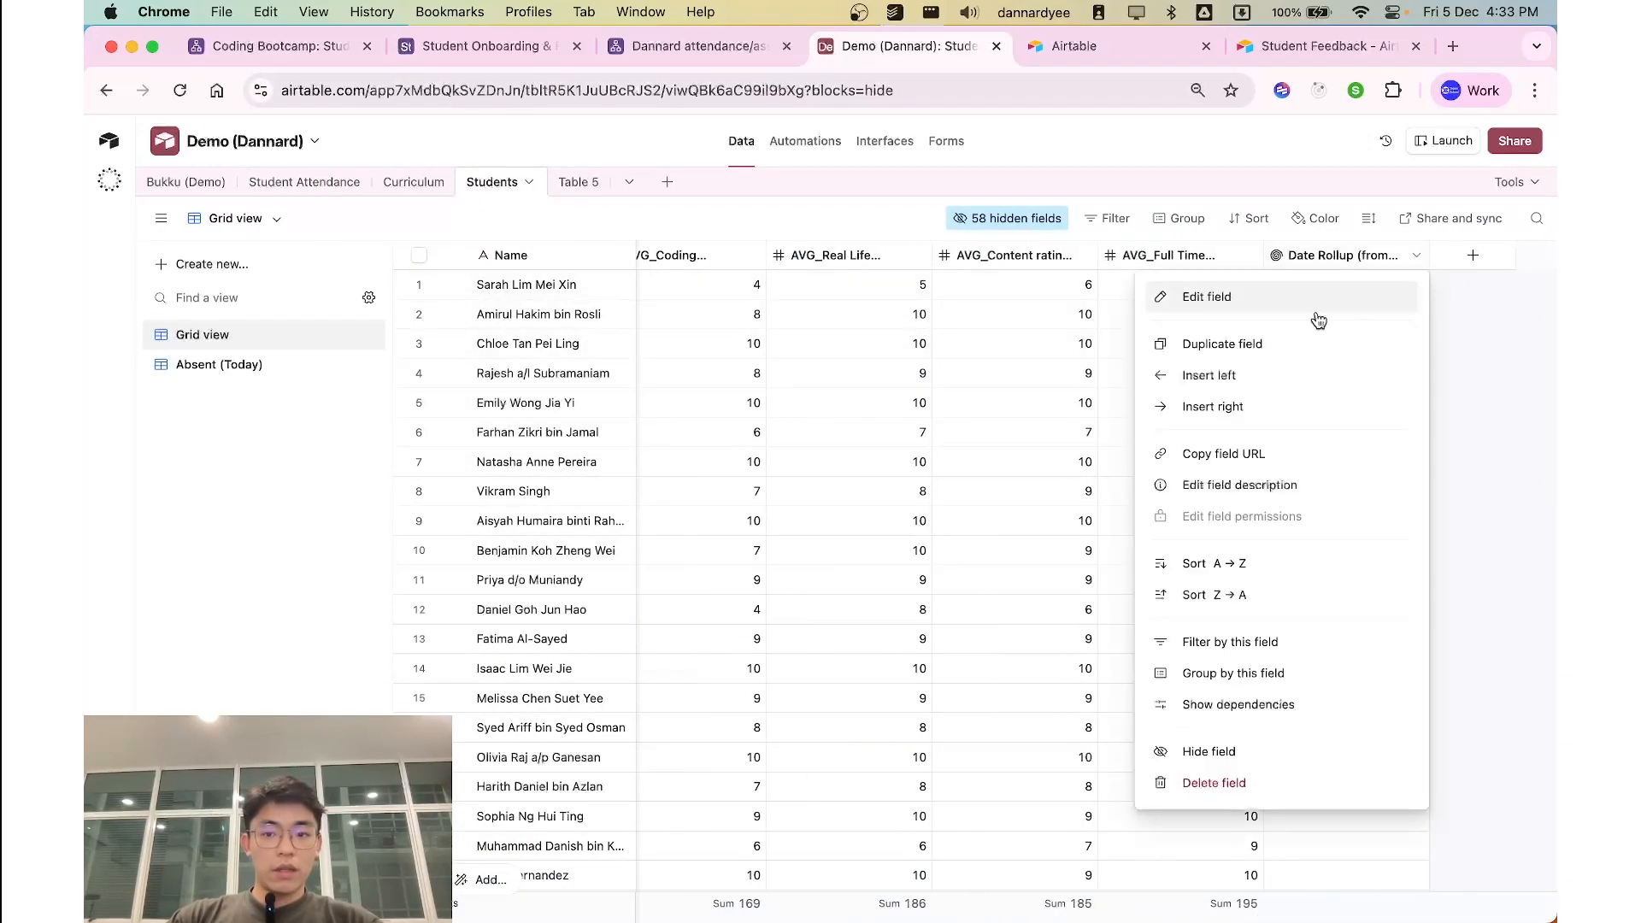
pyautogui.click(1271, 318)
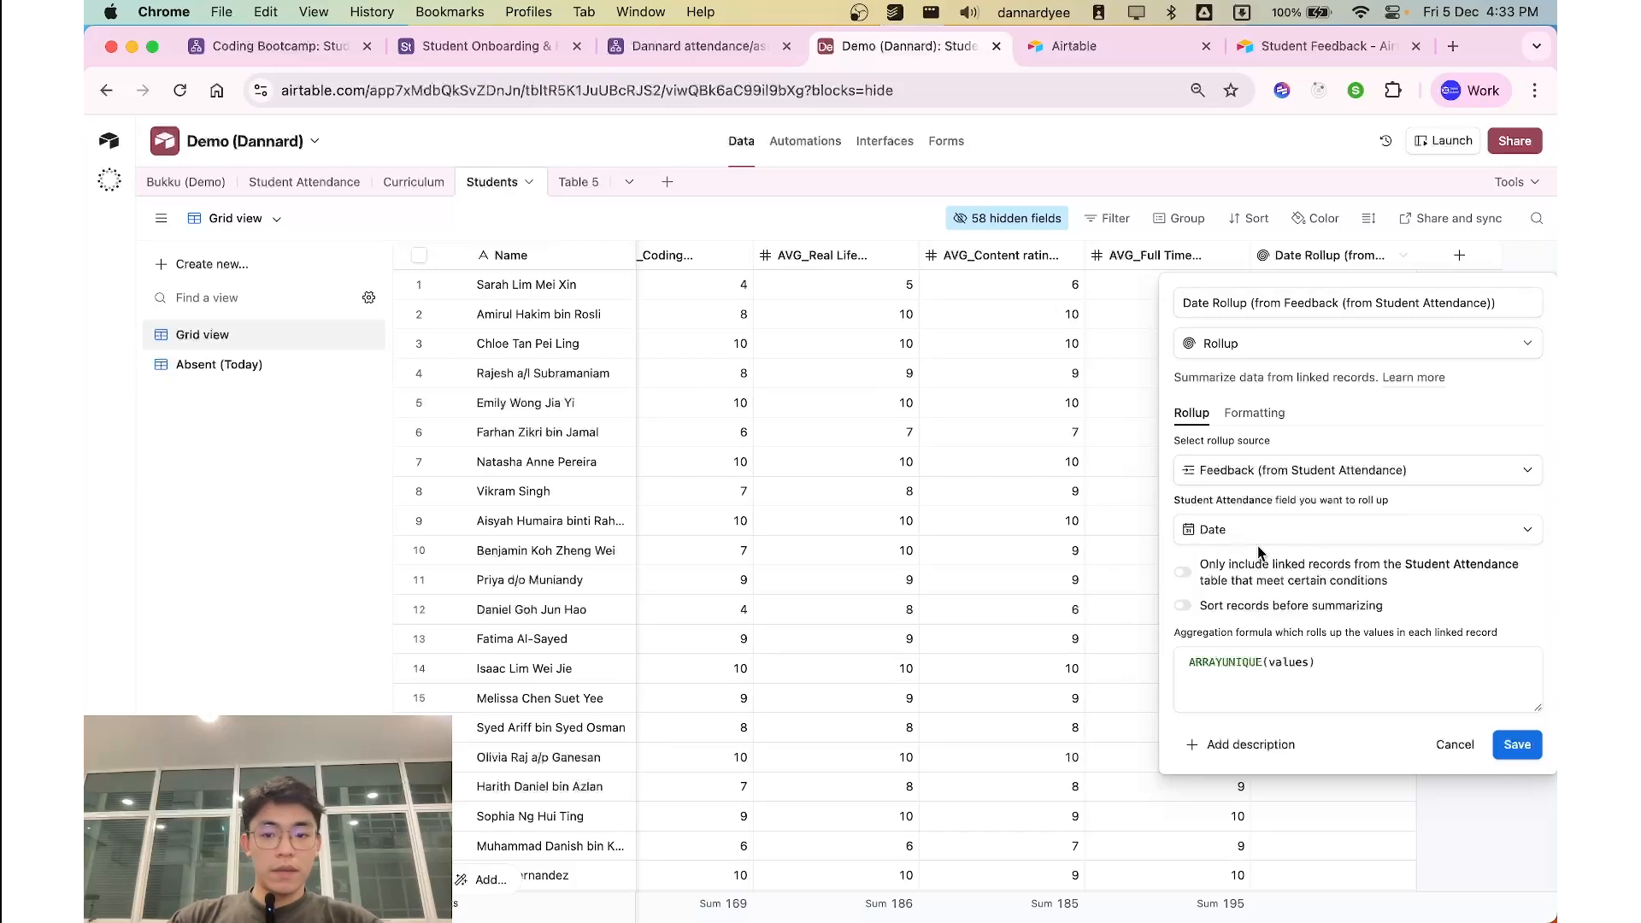
pyautogui.click(1232, 538)
pyautogui.click(1230, 539)
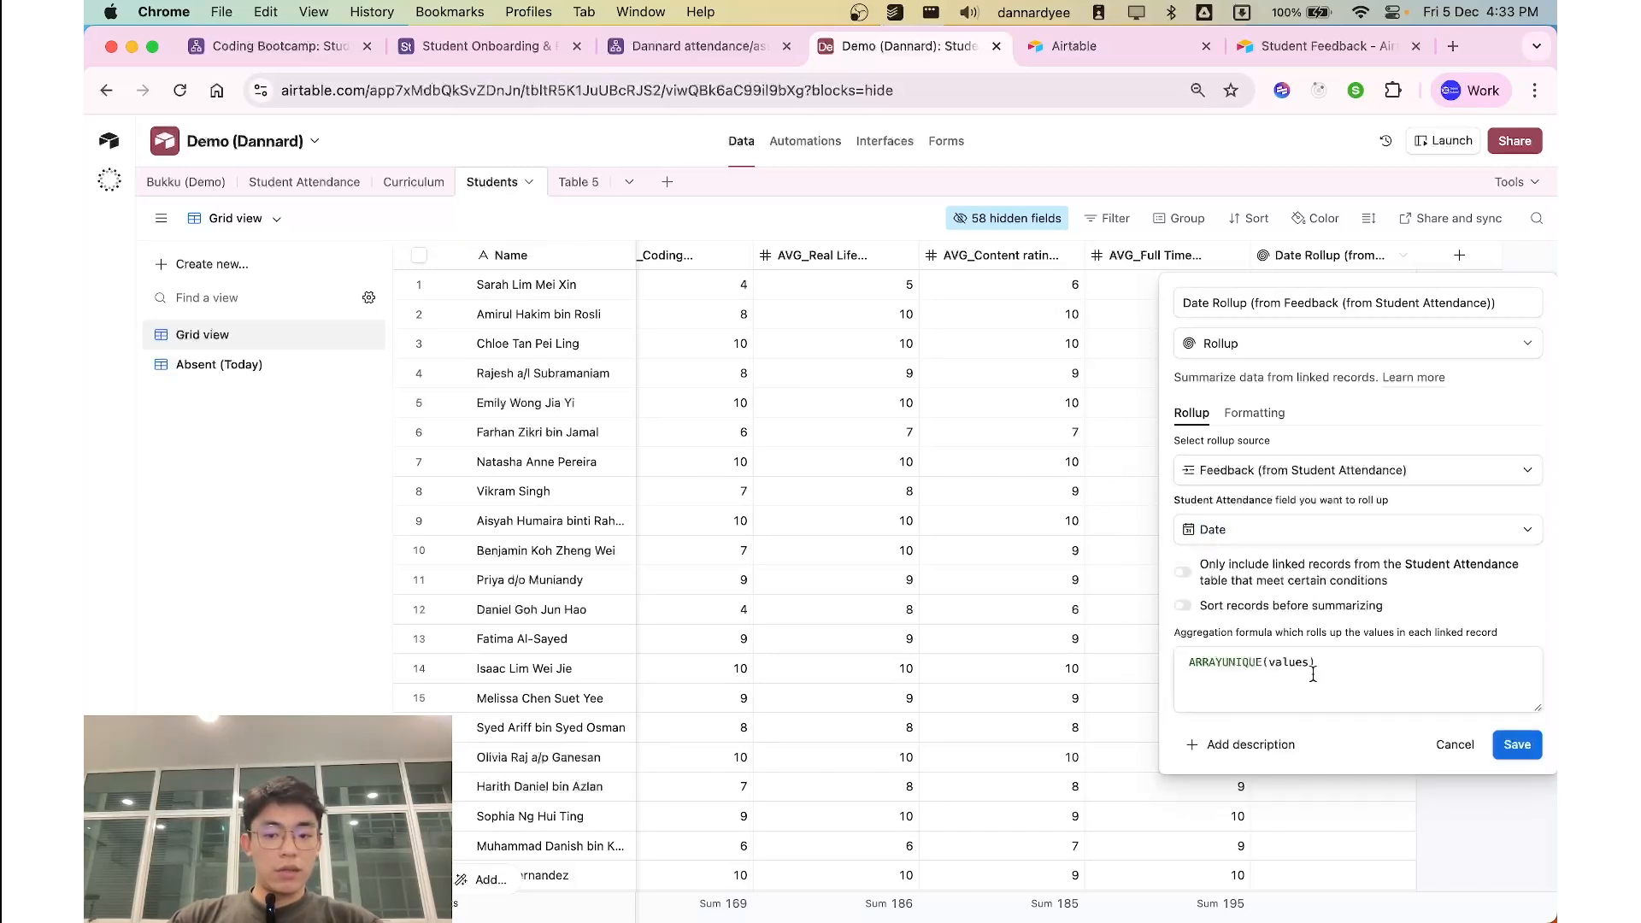
# Step: Examine the rollup's aggregation formula ARRAYUNIQUE(values), and close the field settings without saving
pyautogui.moveTo(1346, 671); pyautogui.dragTo(1268, 663)
pyautogui.click(1225, 675)
pyautogui.click(1349, 594)
pyautogui.click(1268, 664)
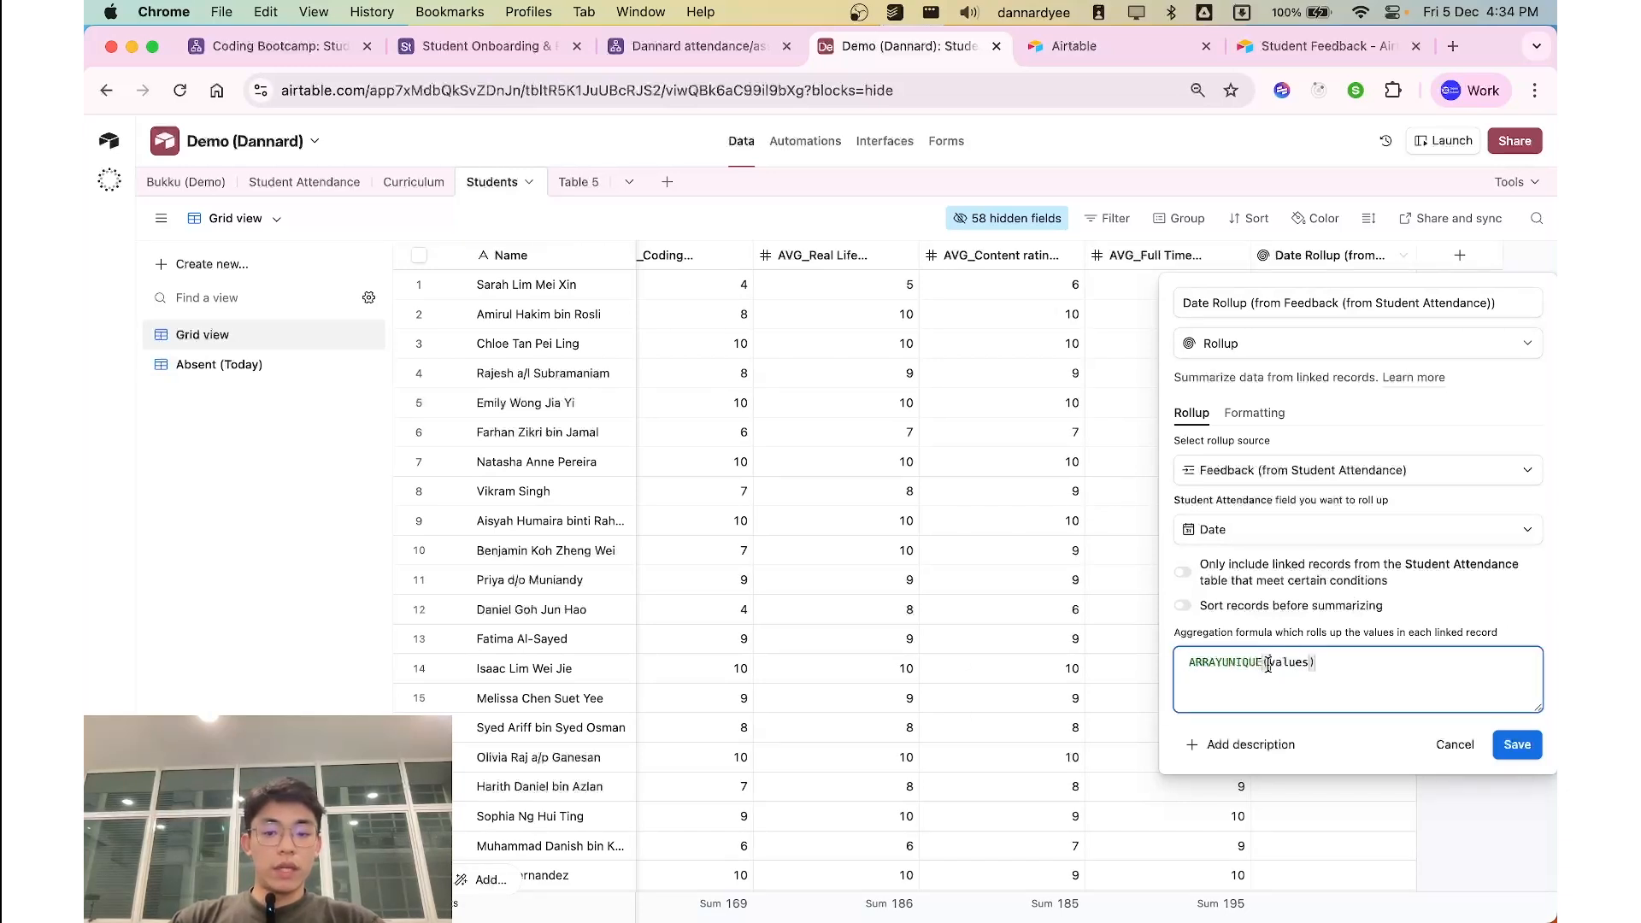
pyautogui.click(1261, 665)
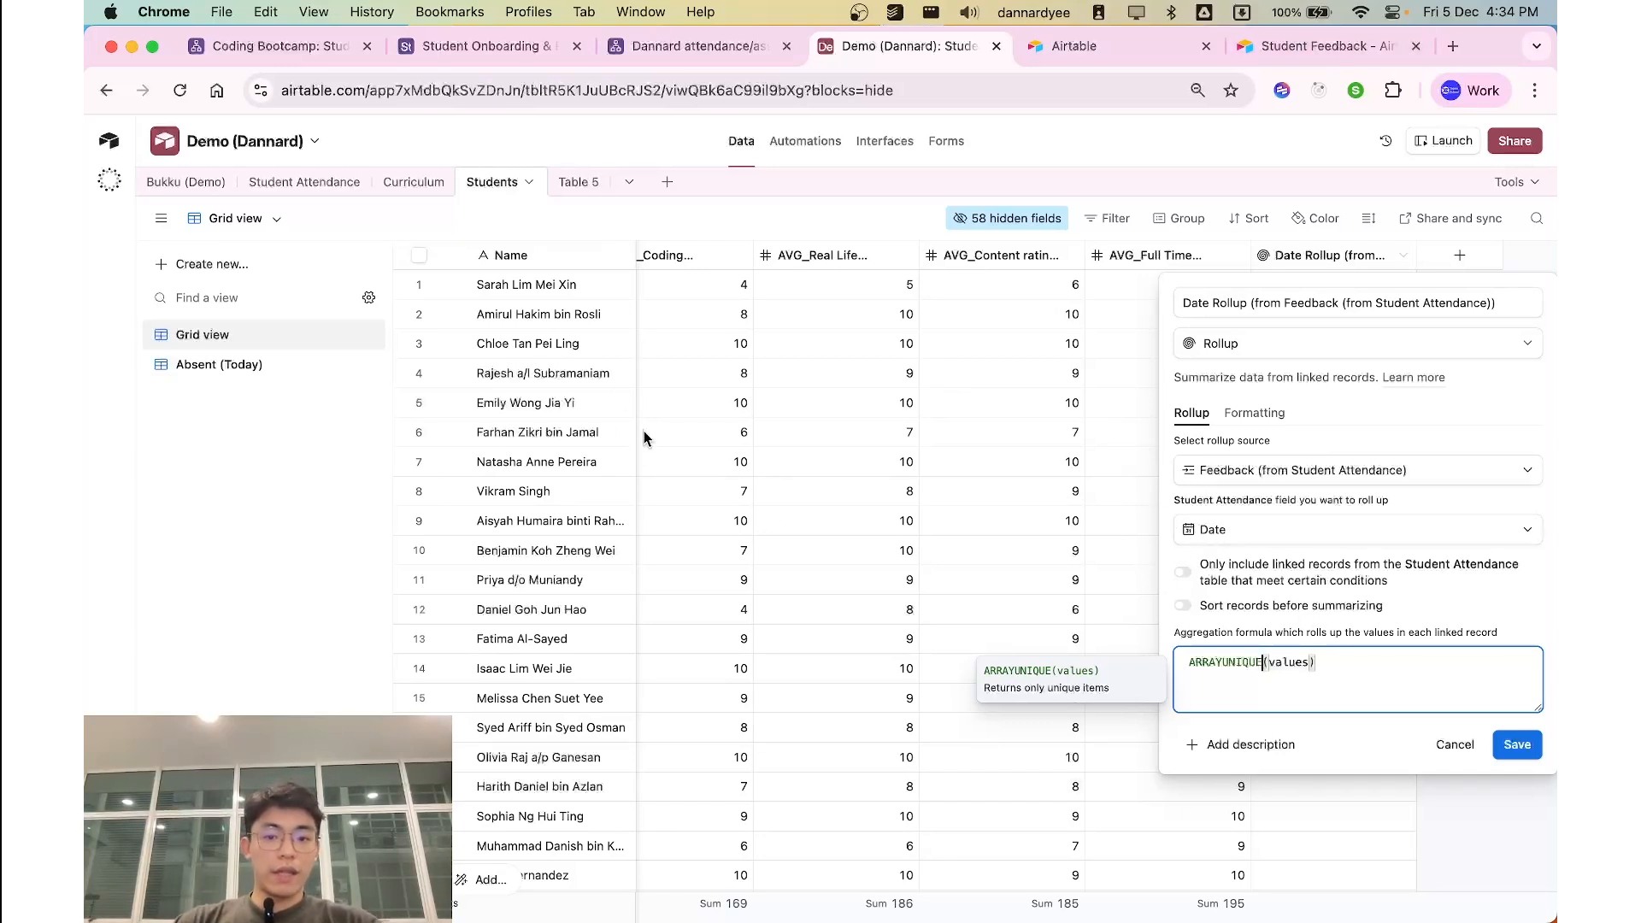
pyautogui.doubleClick(1212, 663)
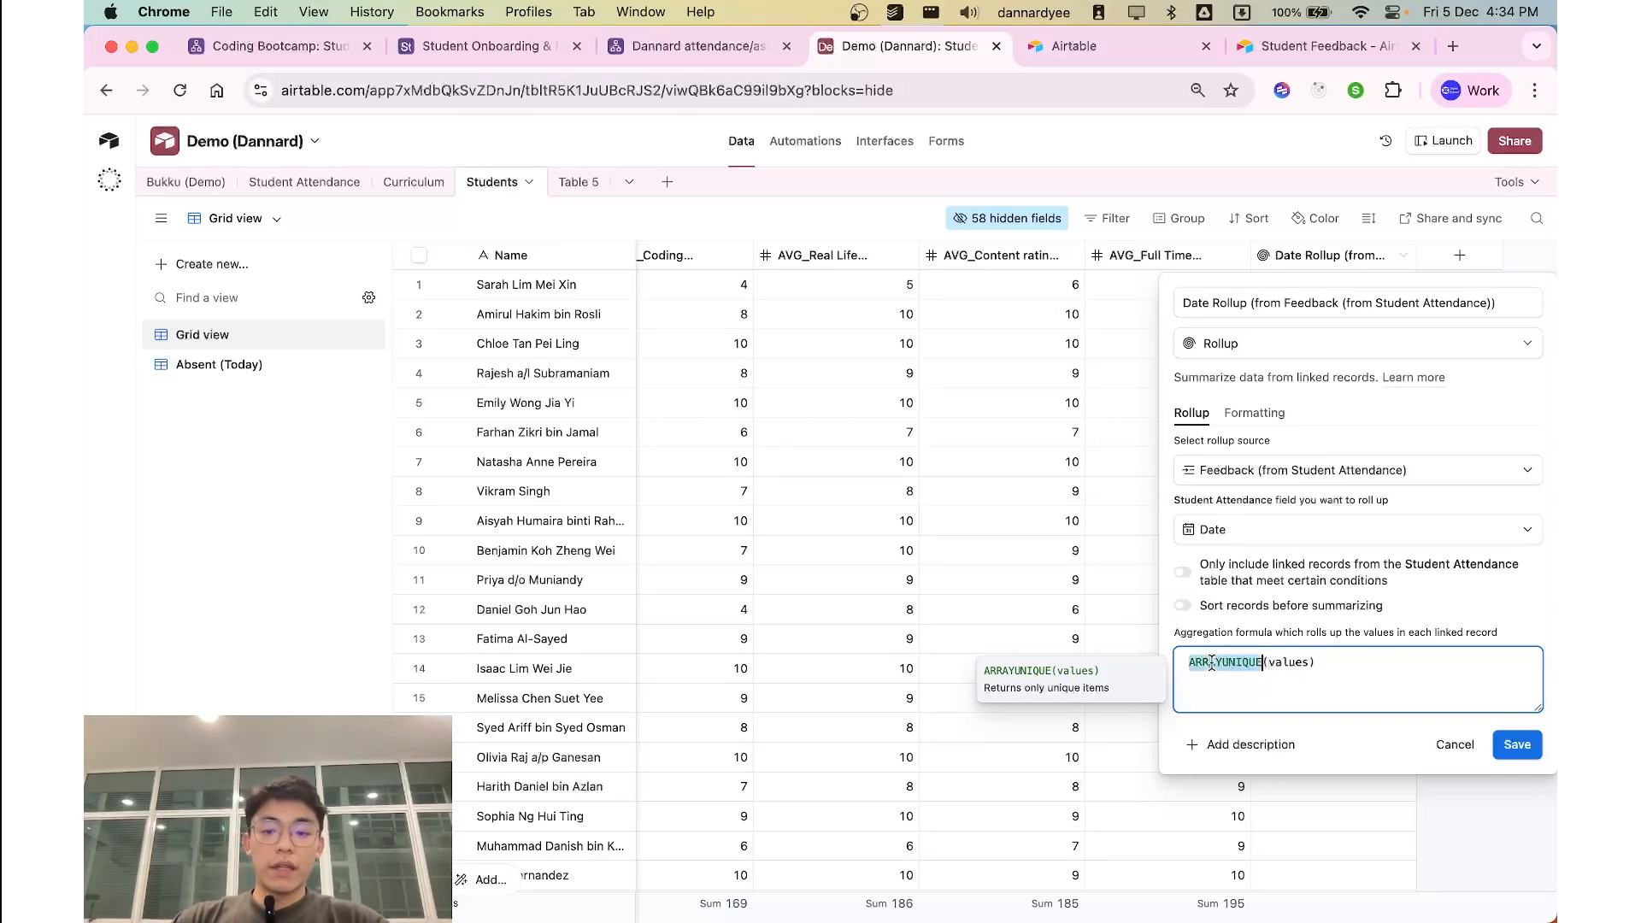
pyautogui.click(1441, 746)
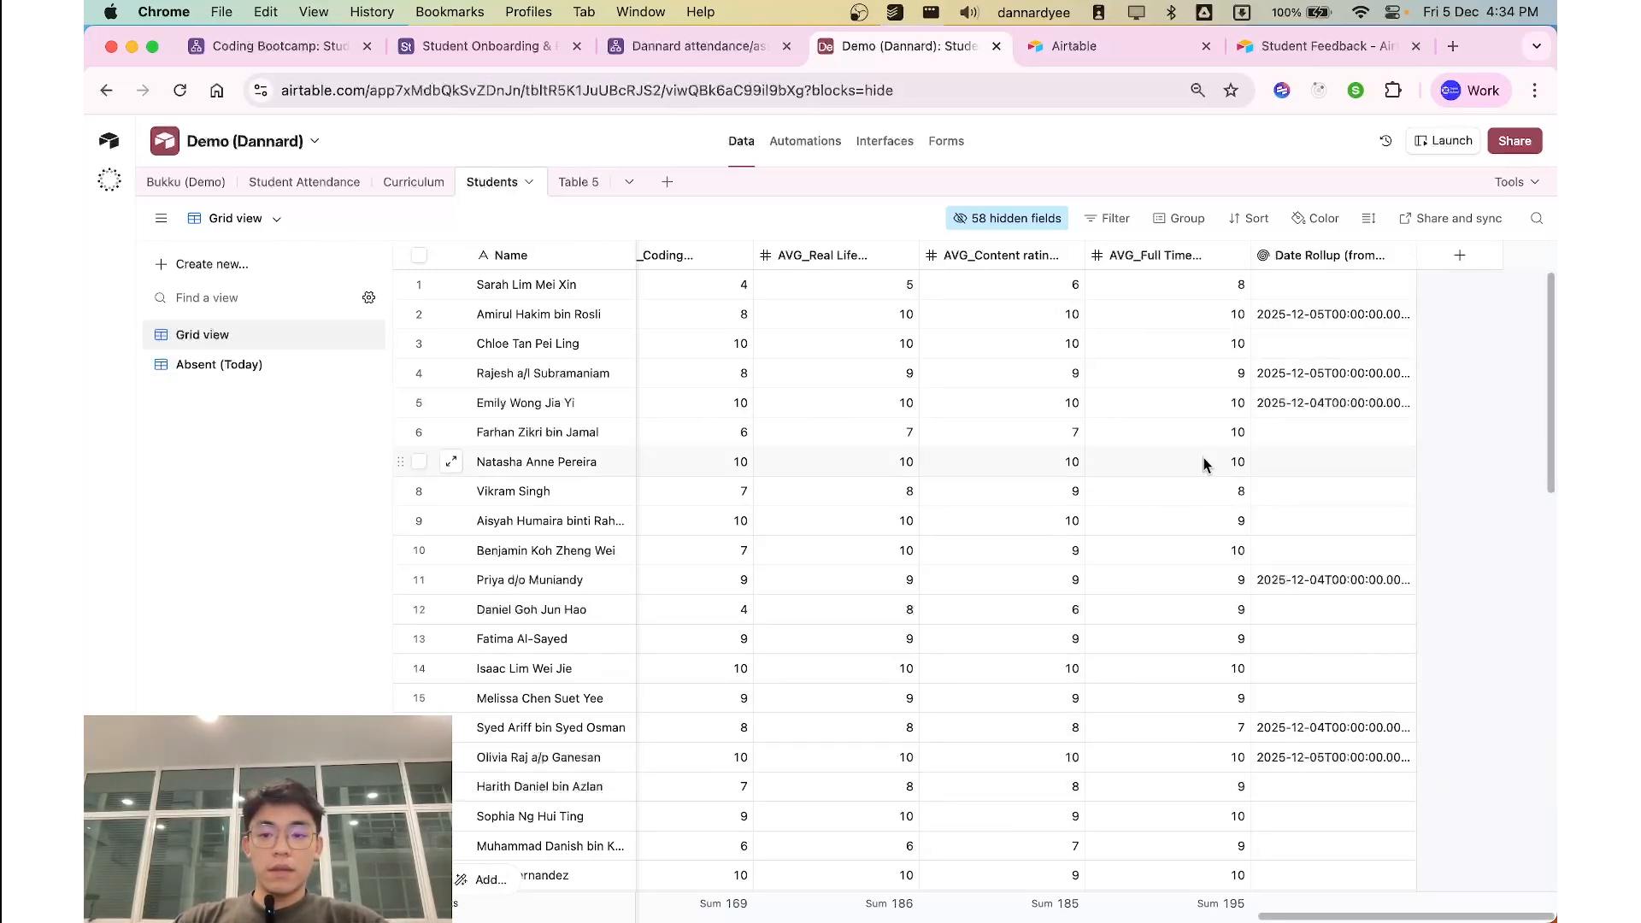
# Step: Expand the fourth student's Date Rollup cell to view its full date value
pyautogui.click(1298, 373)
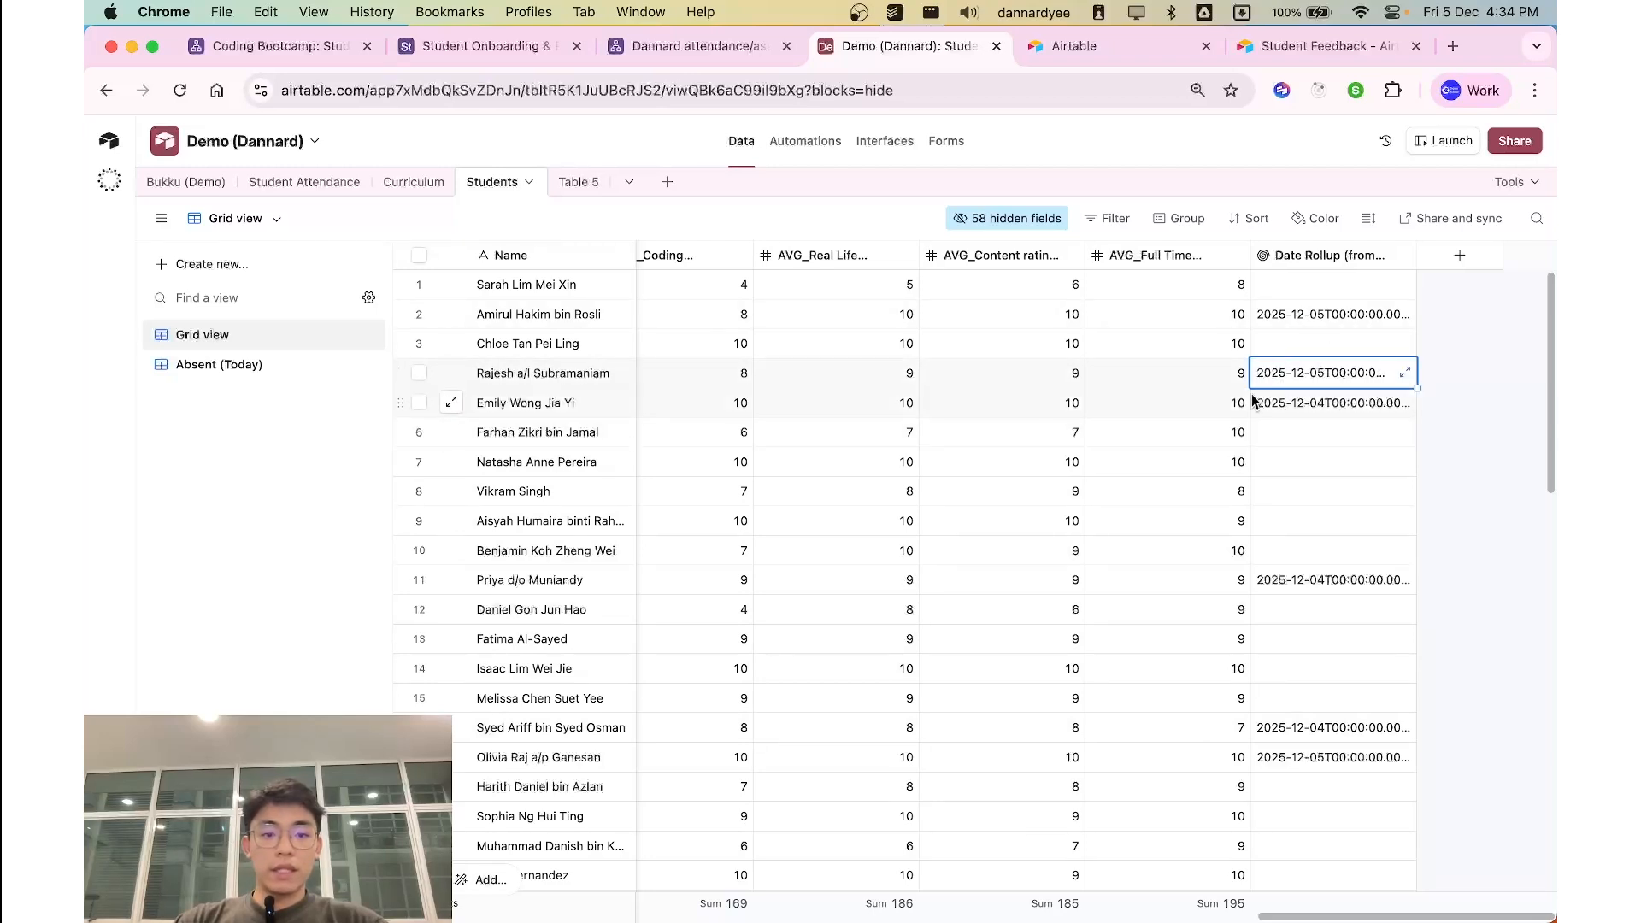
pyautogui.click(1282, 380)
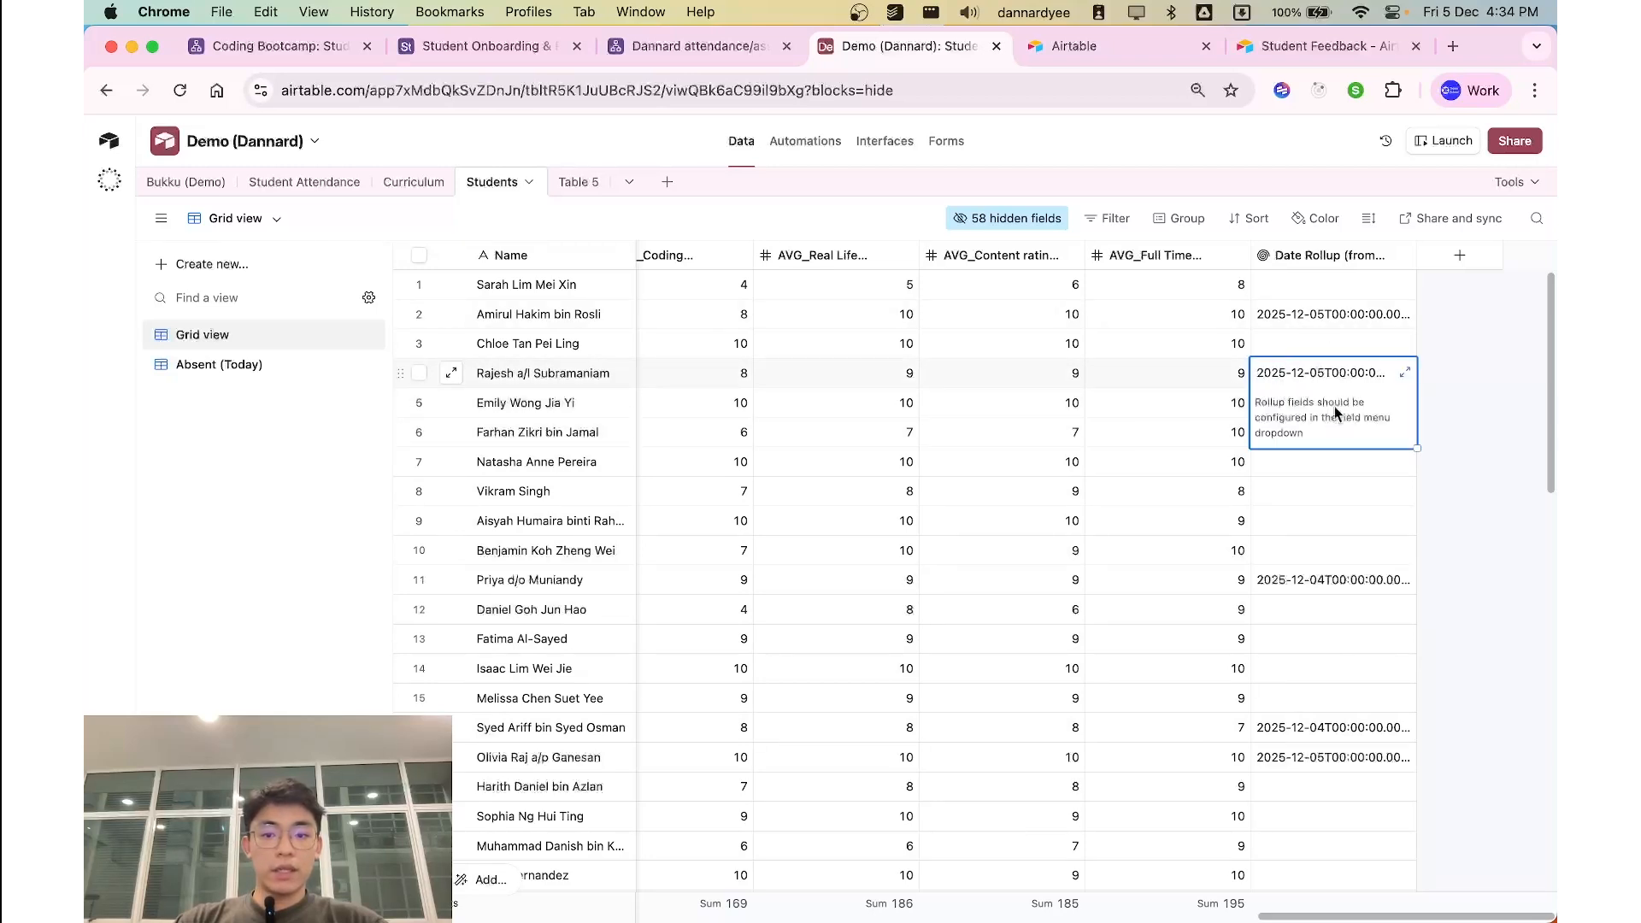
pyautogui.click(1404, 373)
pyautogui.tripleClick(837, 366)
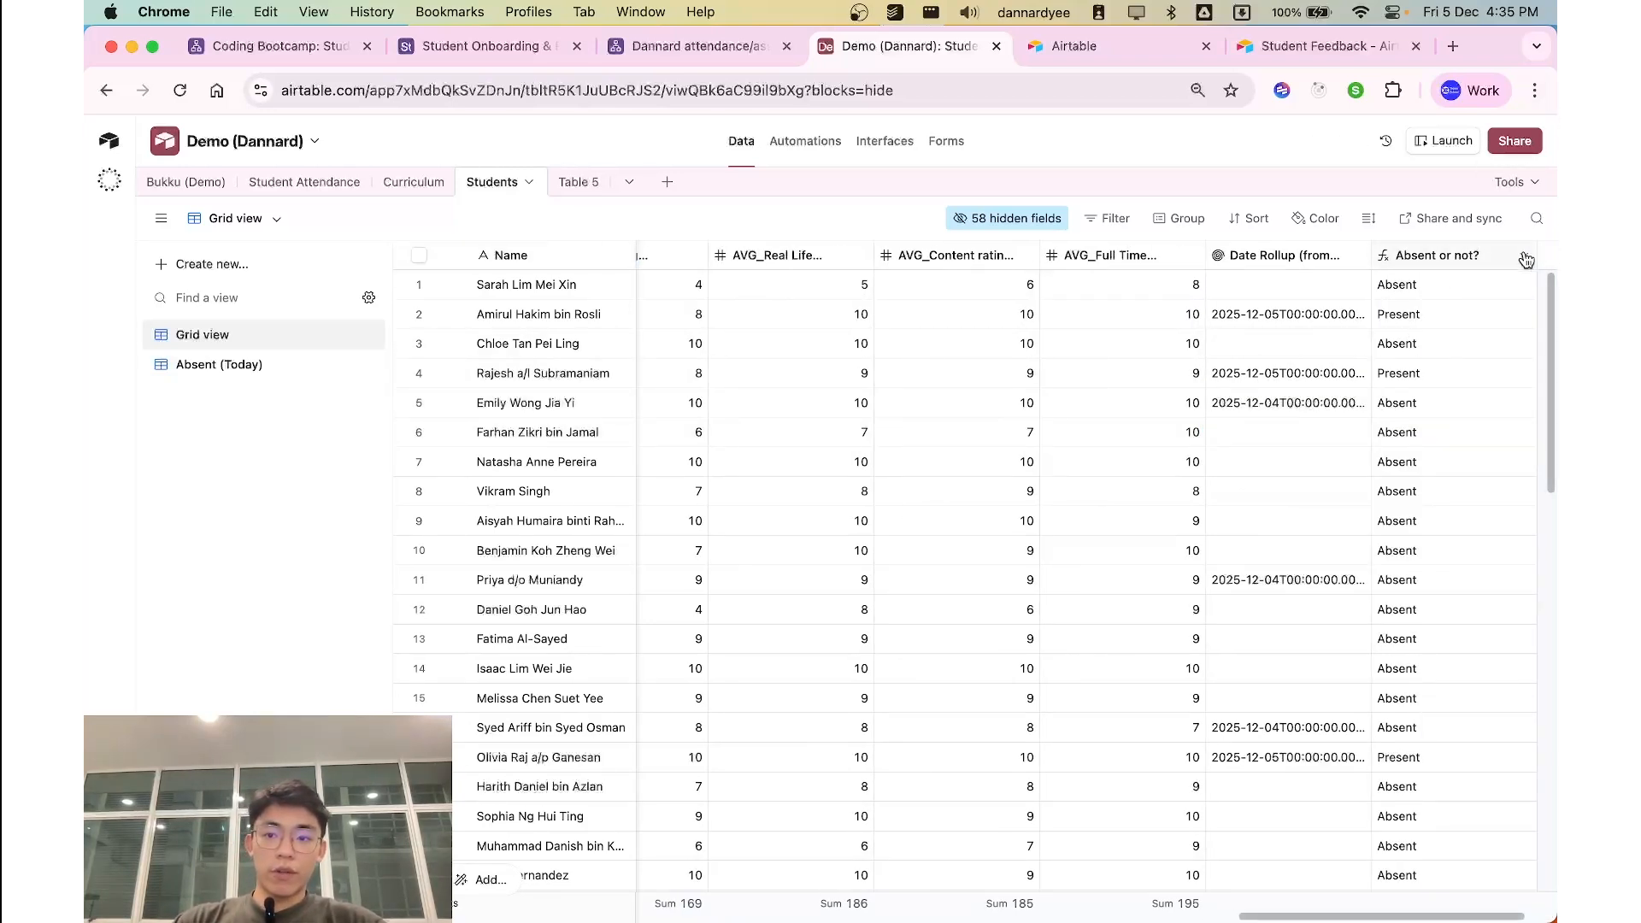
# Step: Examine the "Absent or not?" formula, highlighting its DATETIME_FORMAT(TODAY(), 'YYYY-MM-DD') expression, and close the field settings without saving
pyautogui.click(1524, 255)
pyautogui.click(1384, 317)
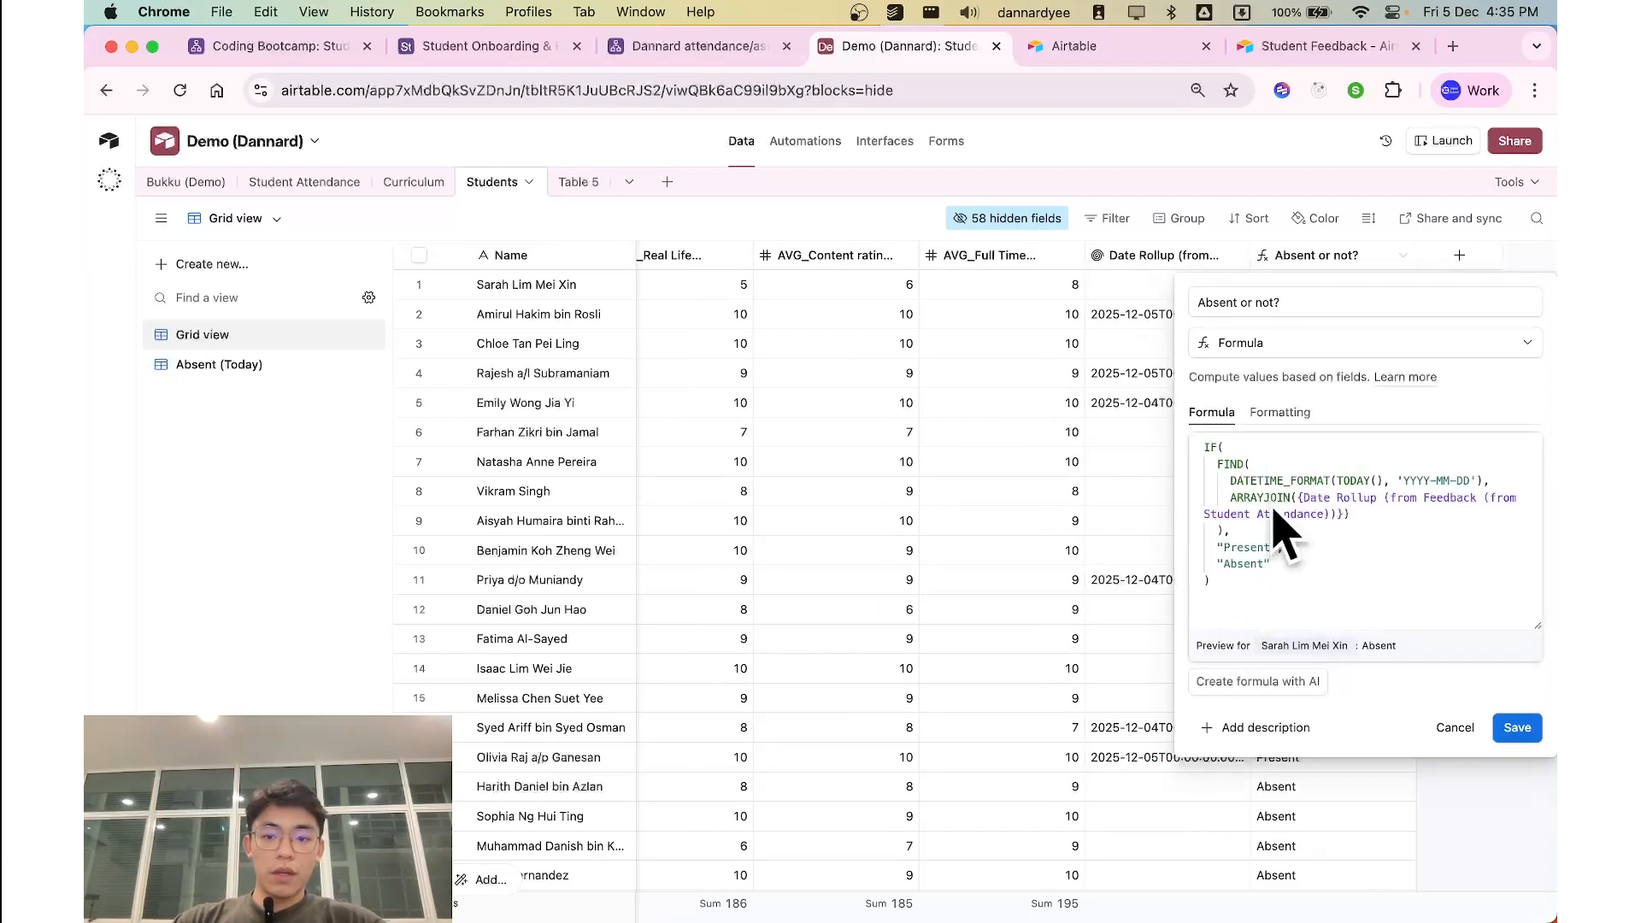
pyautogui.click(1227, 560)
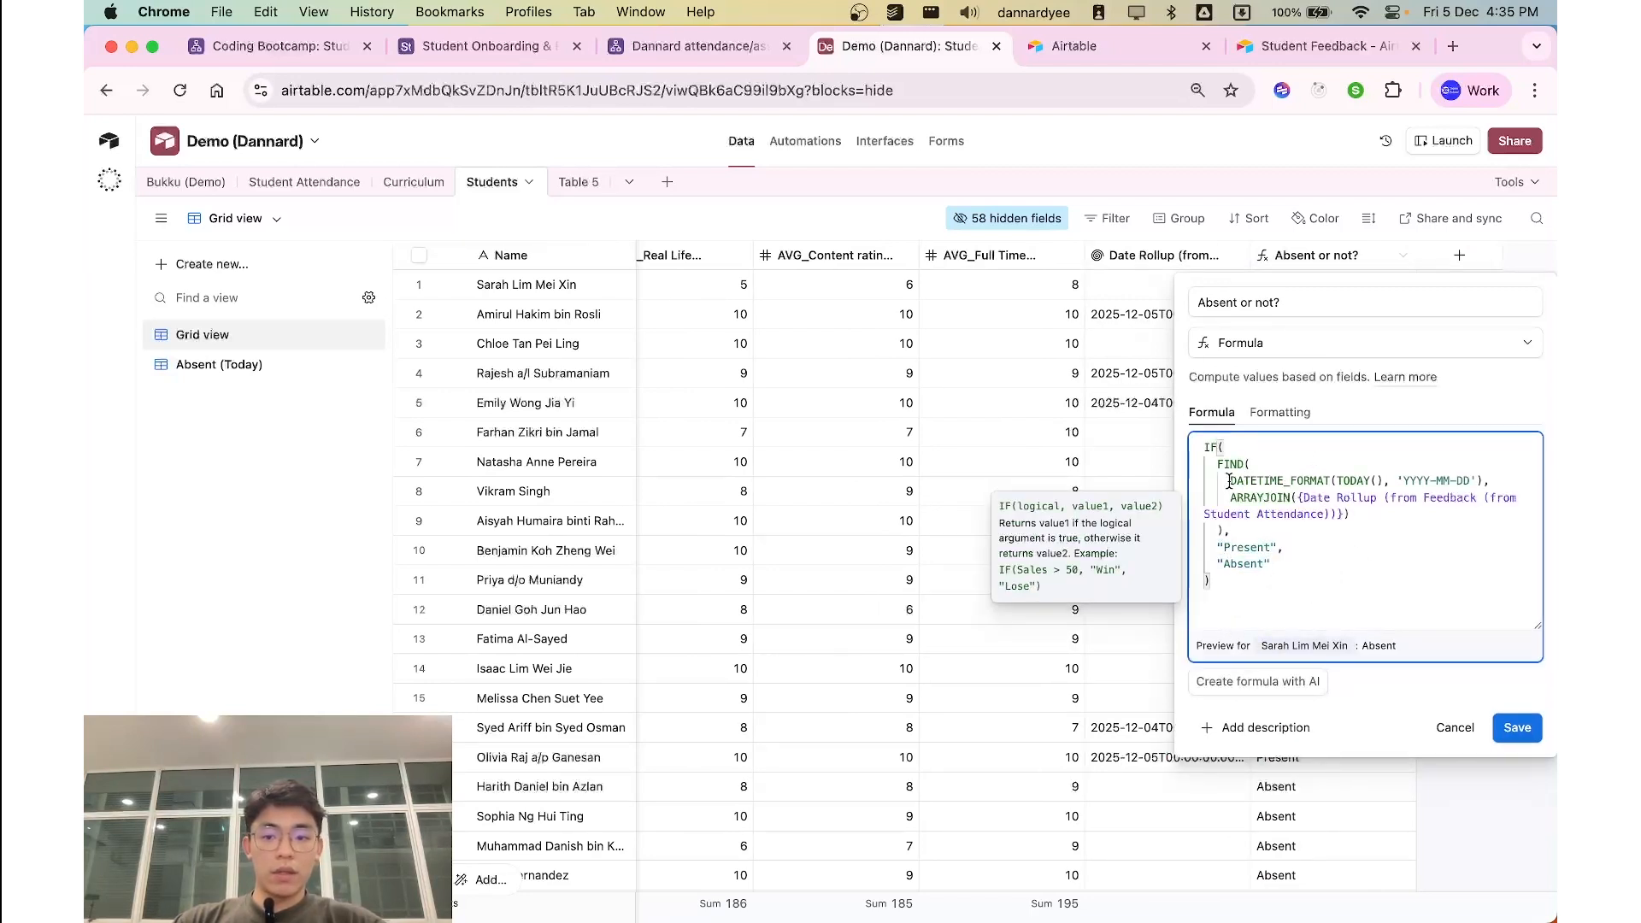
pyautogui.moveTo(1228, 480); pyautogui.dragTo(1475, 482)
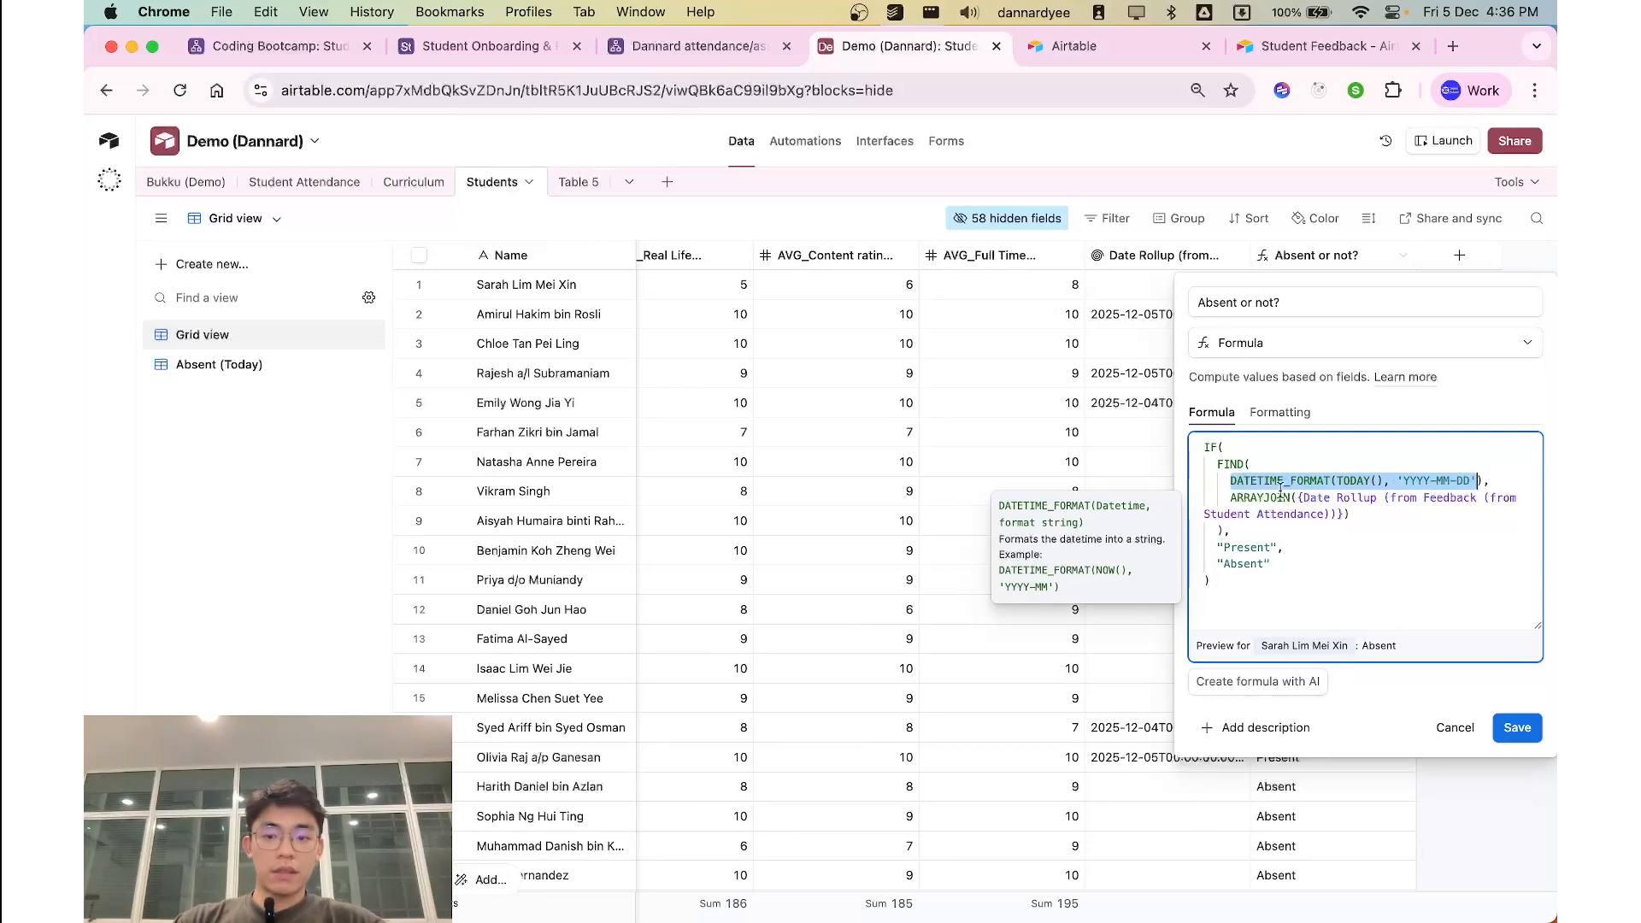
pyautogui.click(1098, 378)
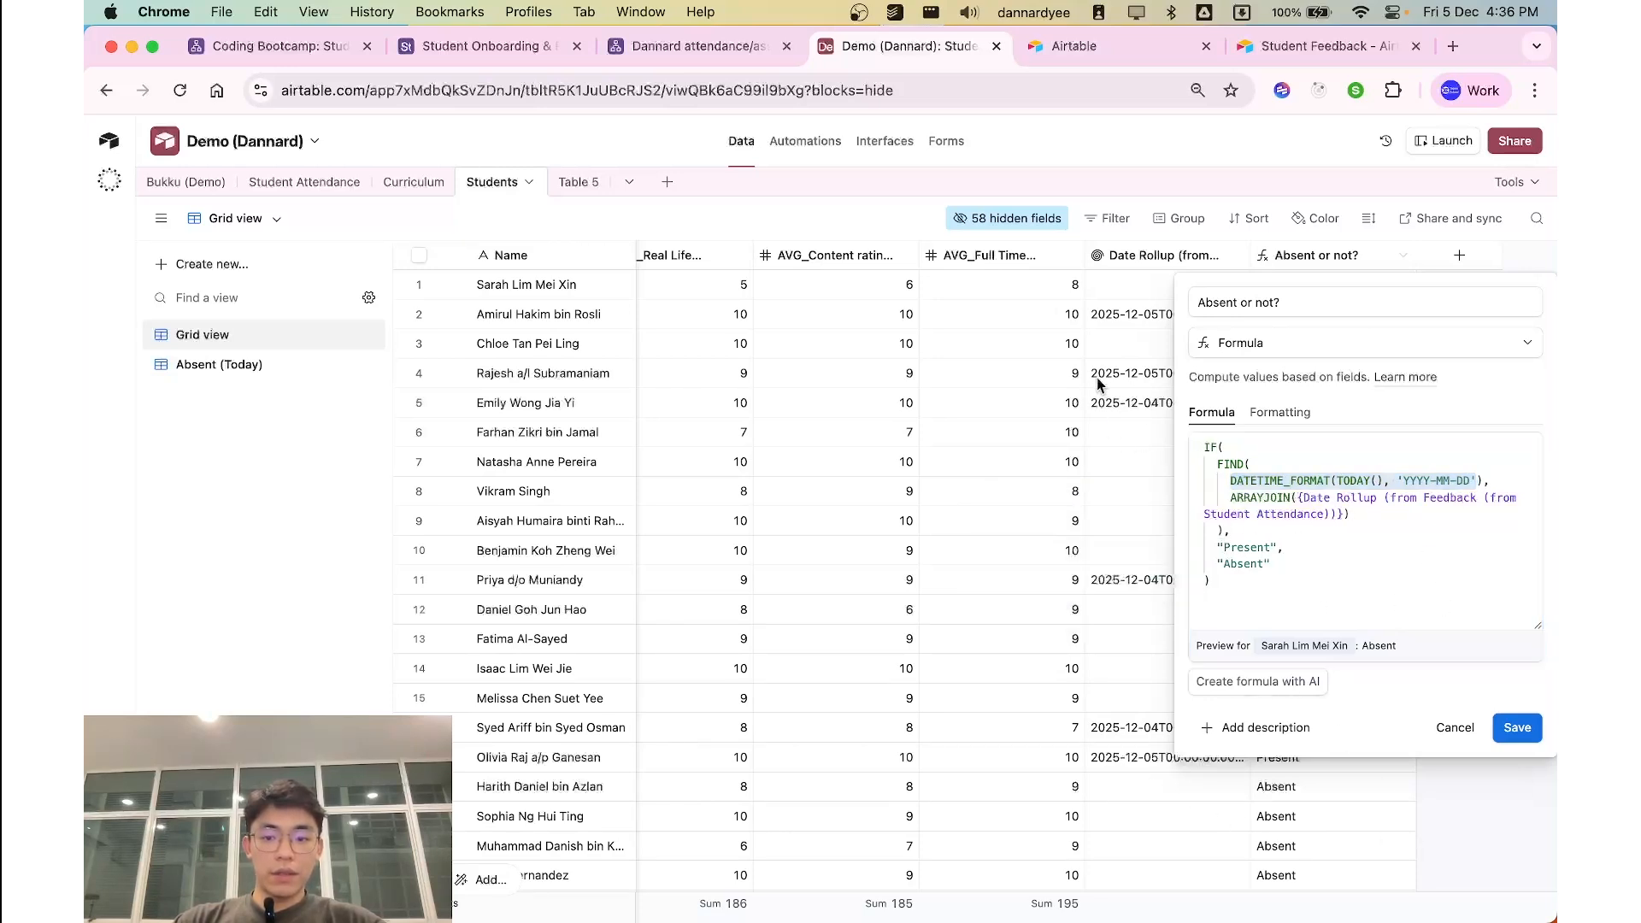
pyautogui.click(1160, 455)
# Step: Compare the students' "Absent or not?" results with their Date Rollup dates, including the fourth and fifth students' rows
pyautogui.click(1274, 405)
pyautogui.click(1278, 434)
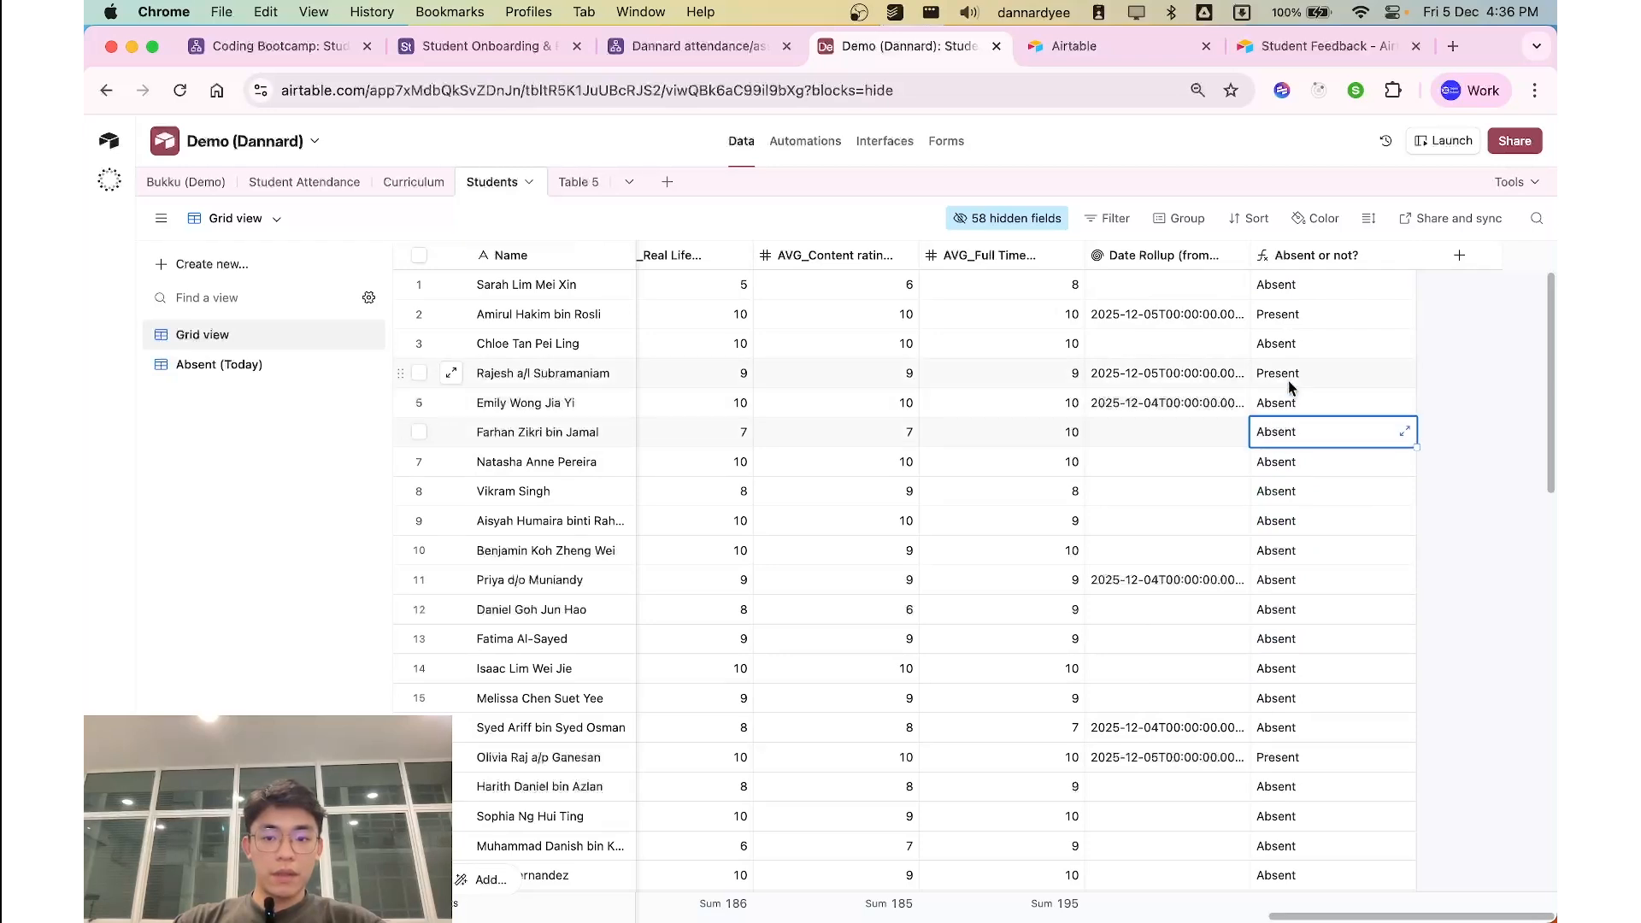
pyautogui.click(1289, 381)
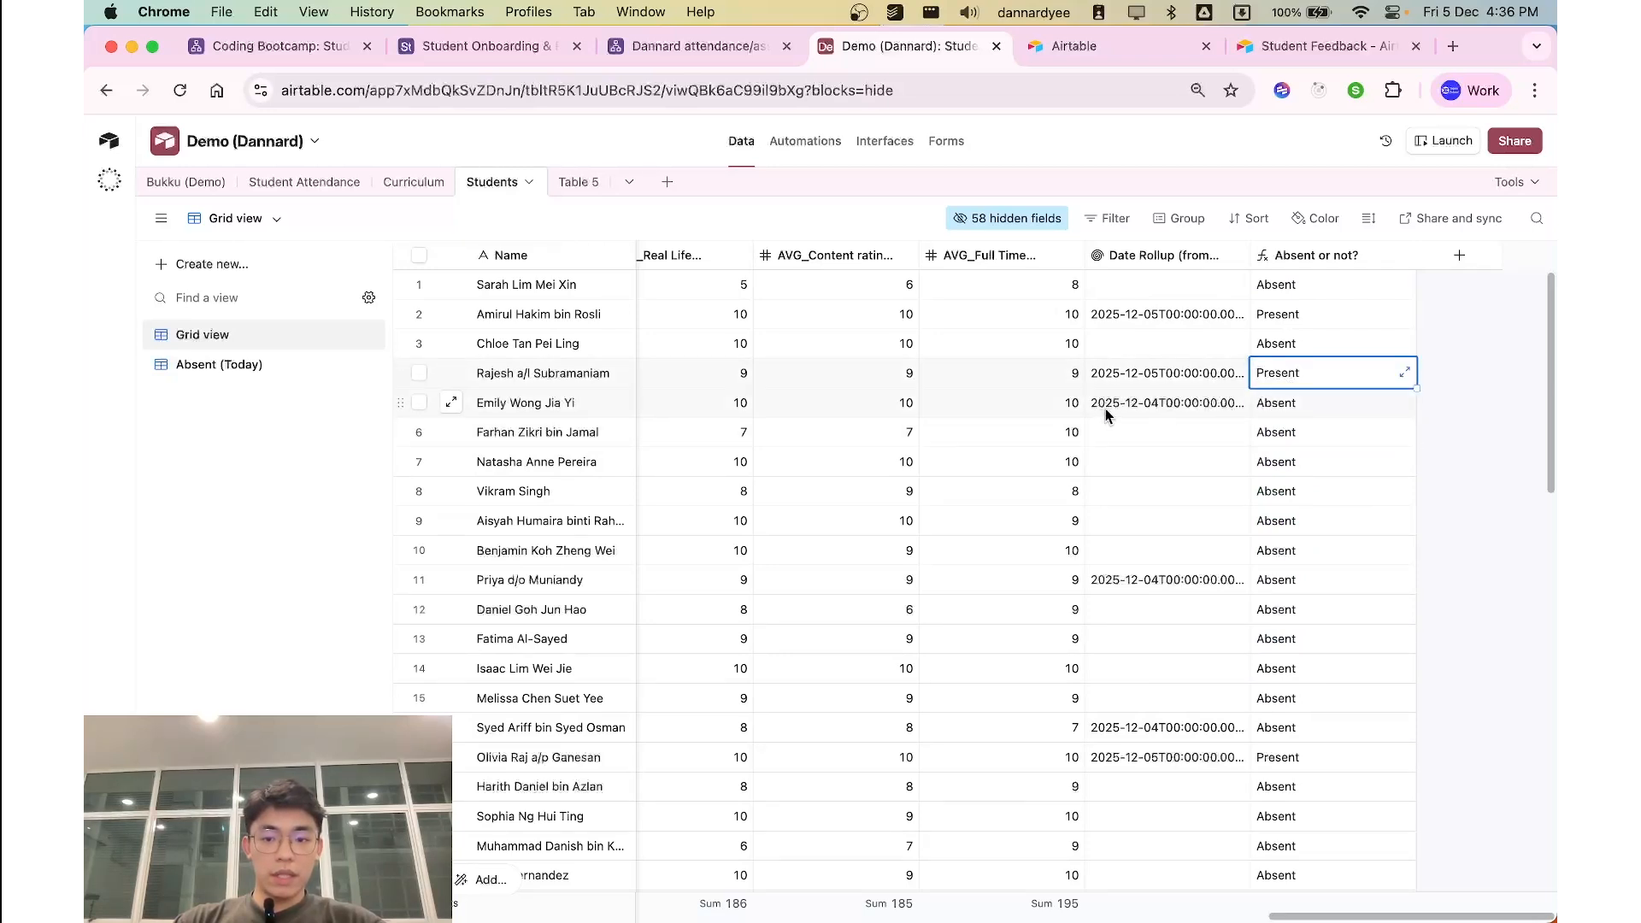
pyautogui.click(1130, 408)
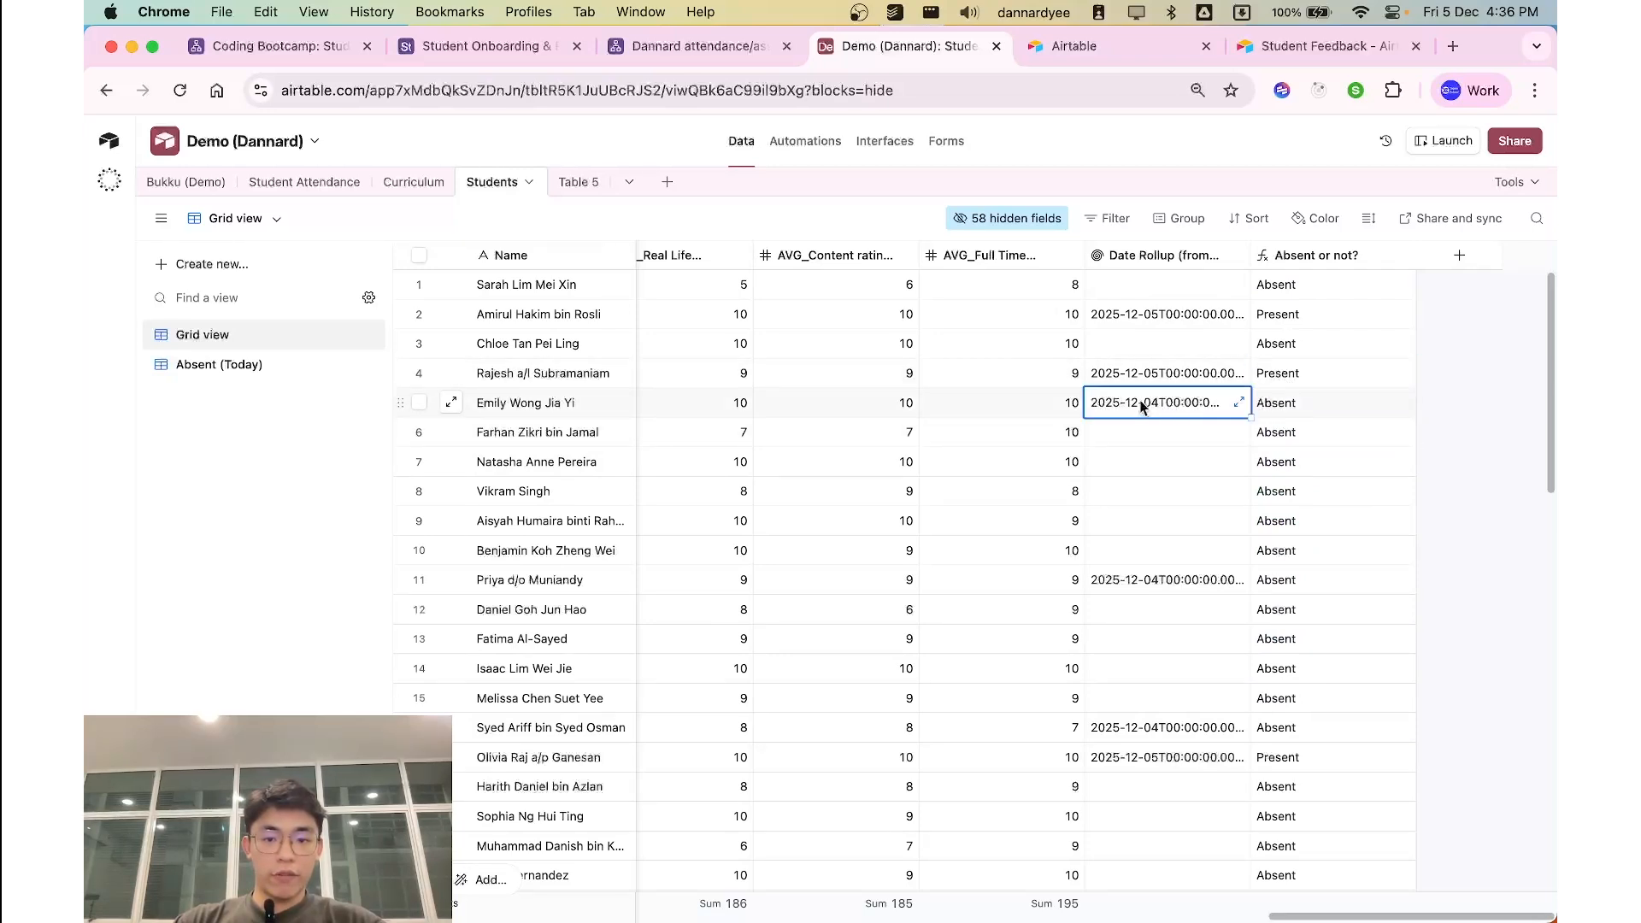
pyautogui.click(1292, 466)
pyautogui.click(1295, 551)
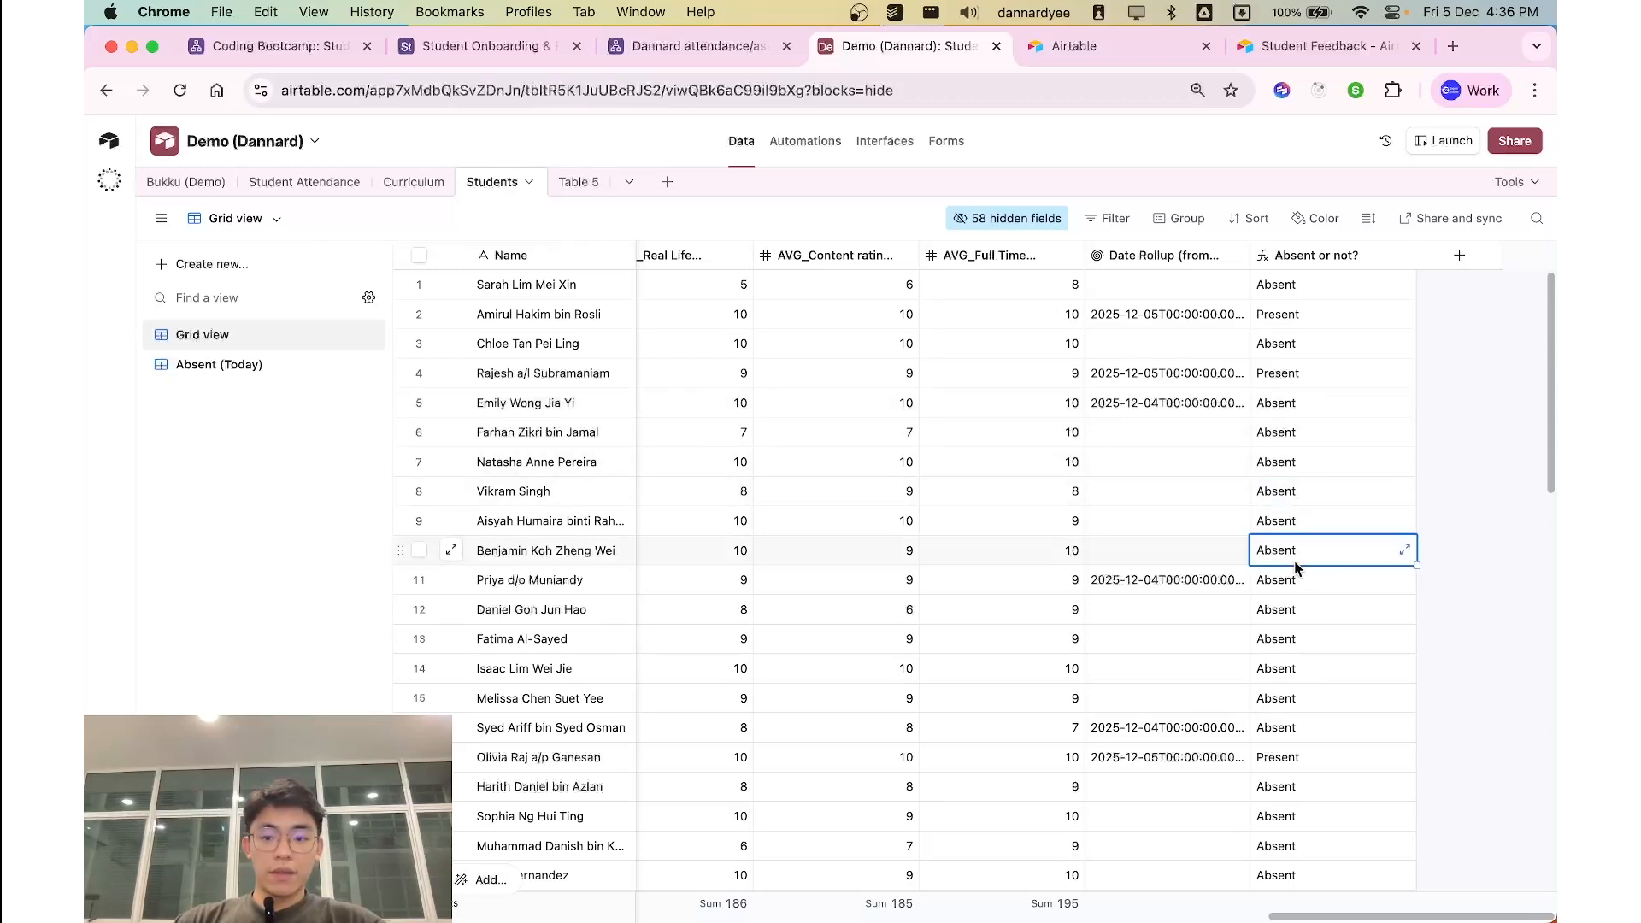
pyautogui.click(1291, 760)
pyautogui.click(1286, 847)
pyautogui.click(1309, 807)
pyautogui.scroll(-1, 1310, 802)
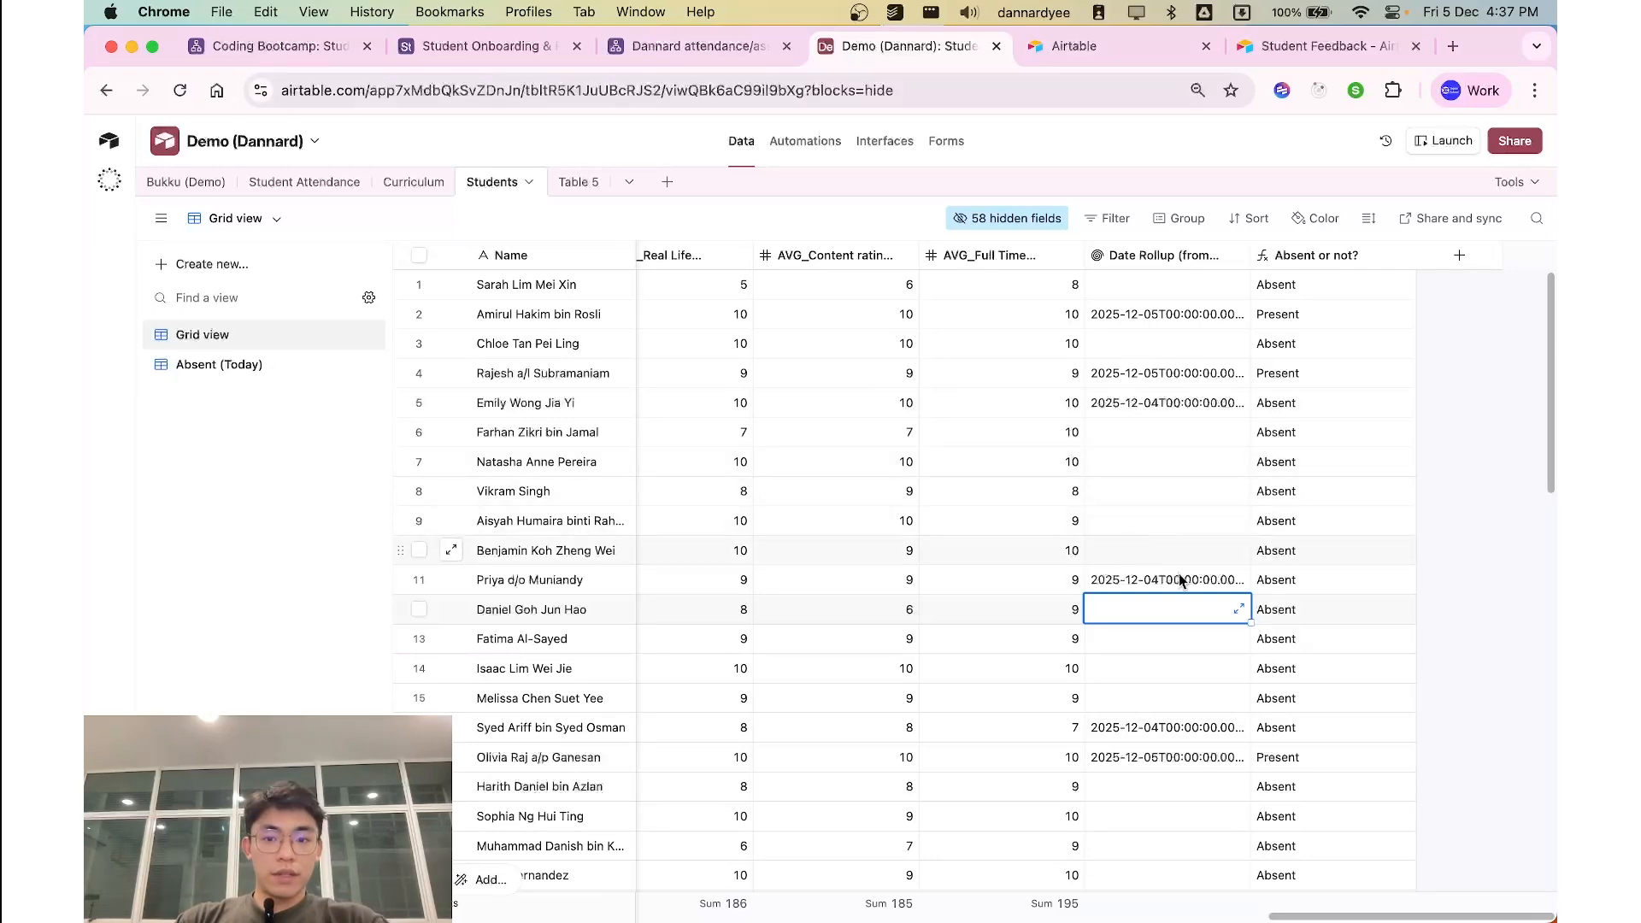
# Step: Review the Students table's fields from Phone and Email through to Date Rollup and "Absent or not?", leaving no cell selected
pyautogui.hscroll(-15, 1211, 589)
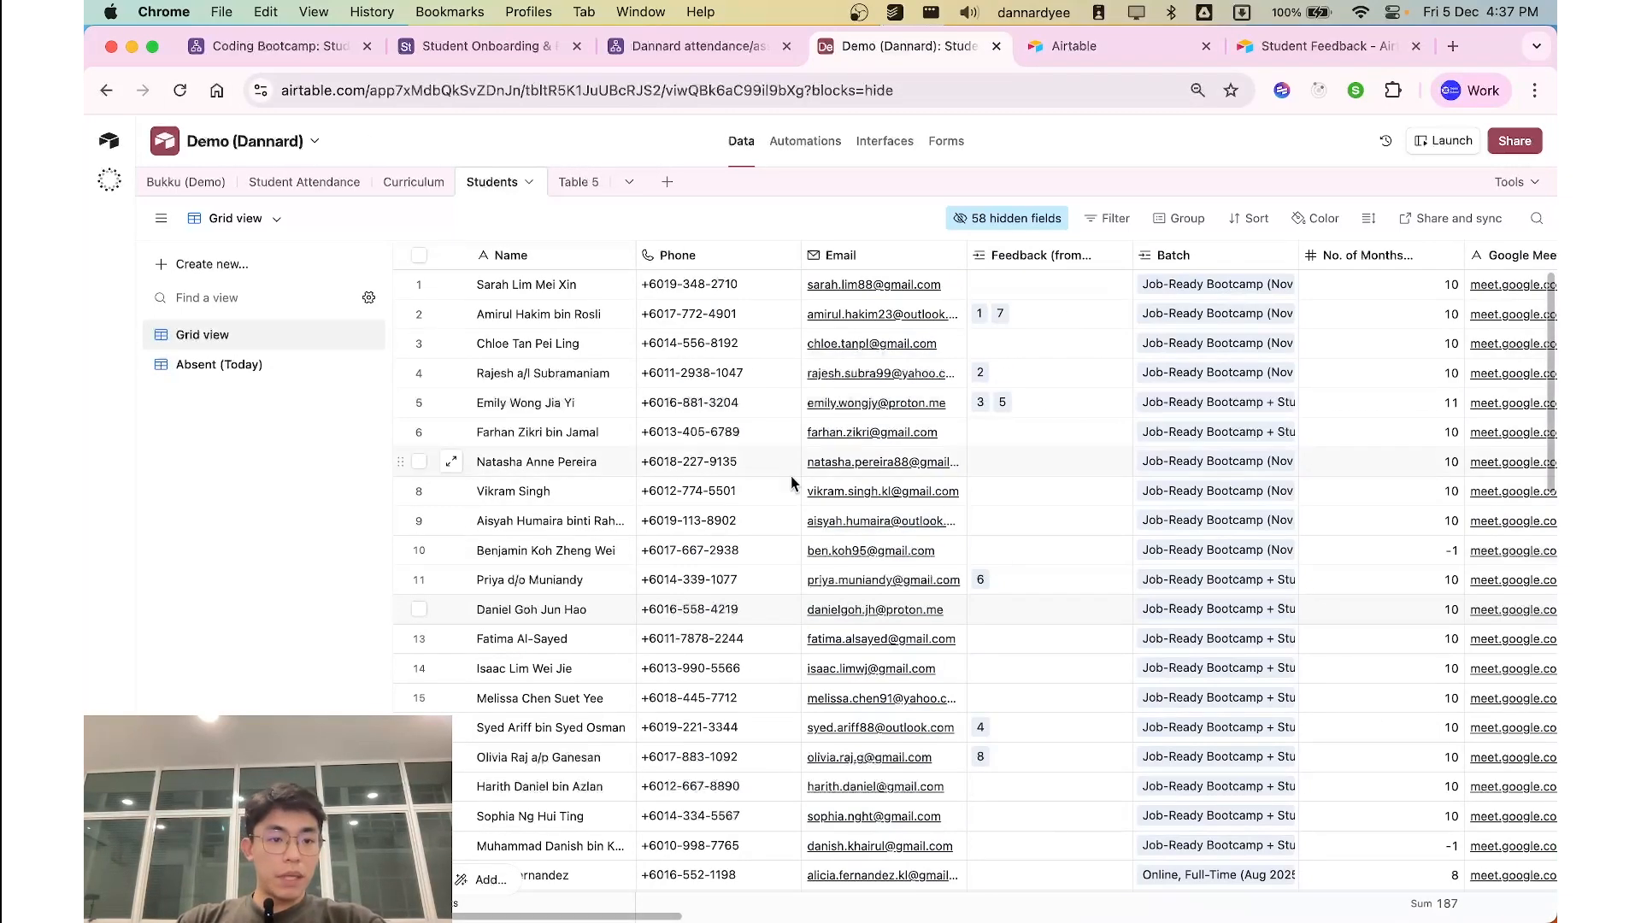
pyautogui.hscroll(20, 917, 525)
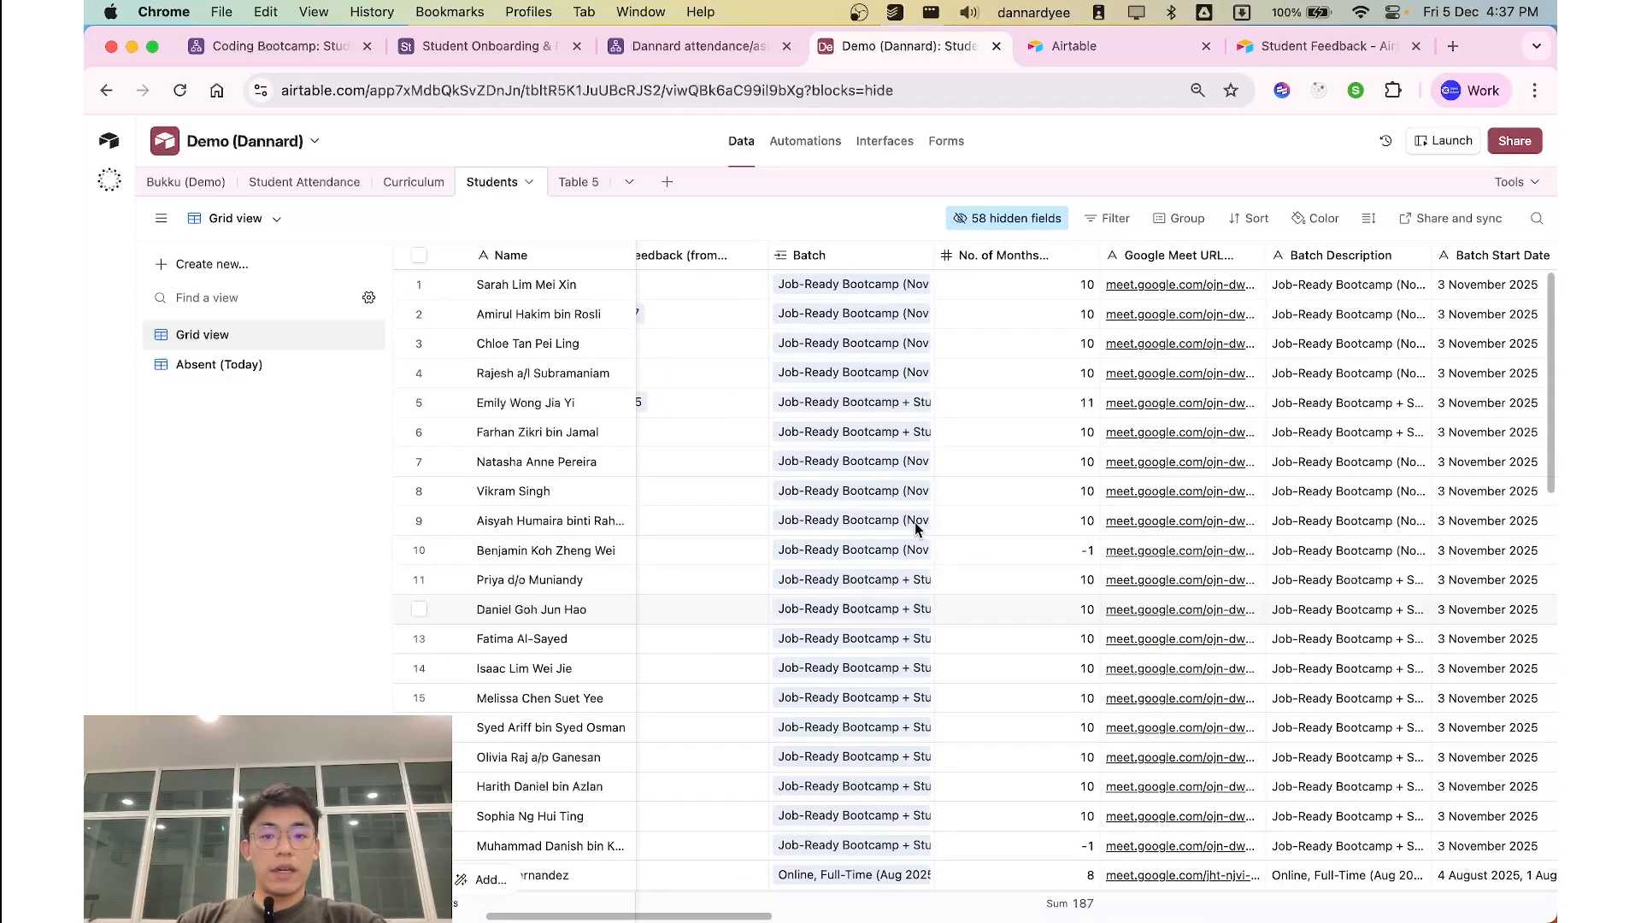
pyautogui.hscroll(5, 1074, 600)
pyautogui.click(1115, 605)
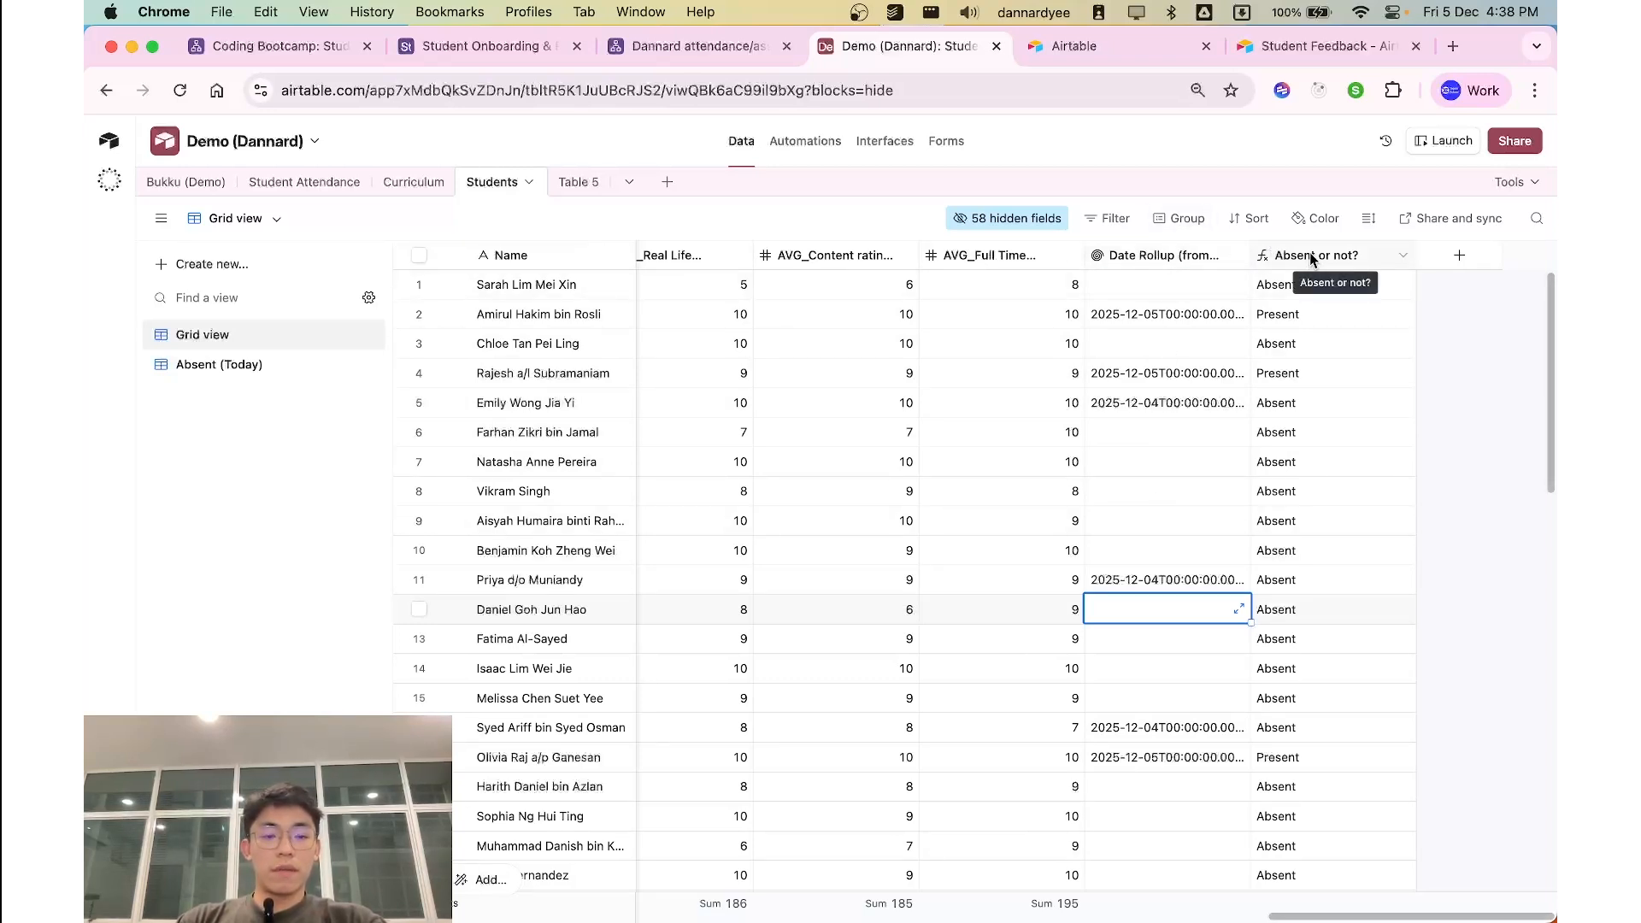
pyautogui.press('Escape')
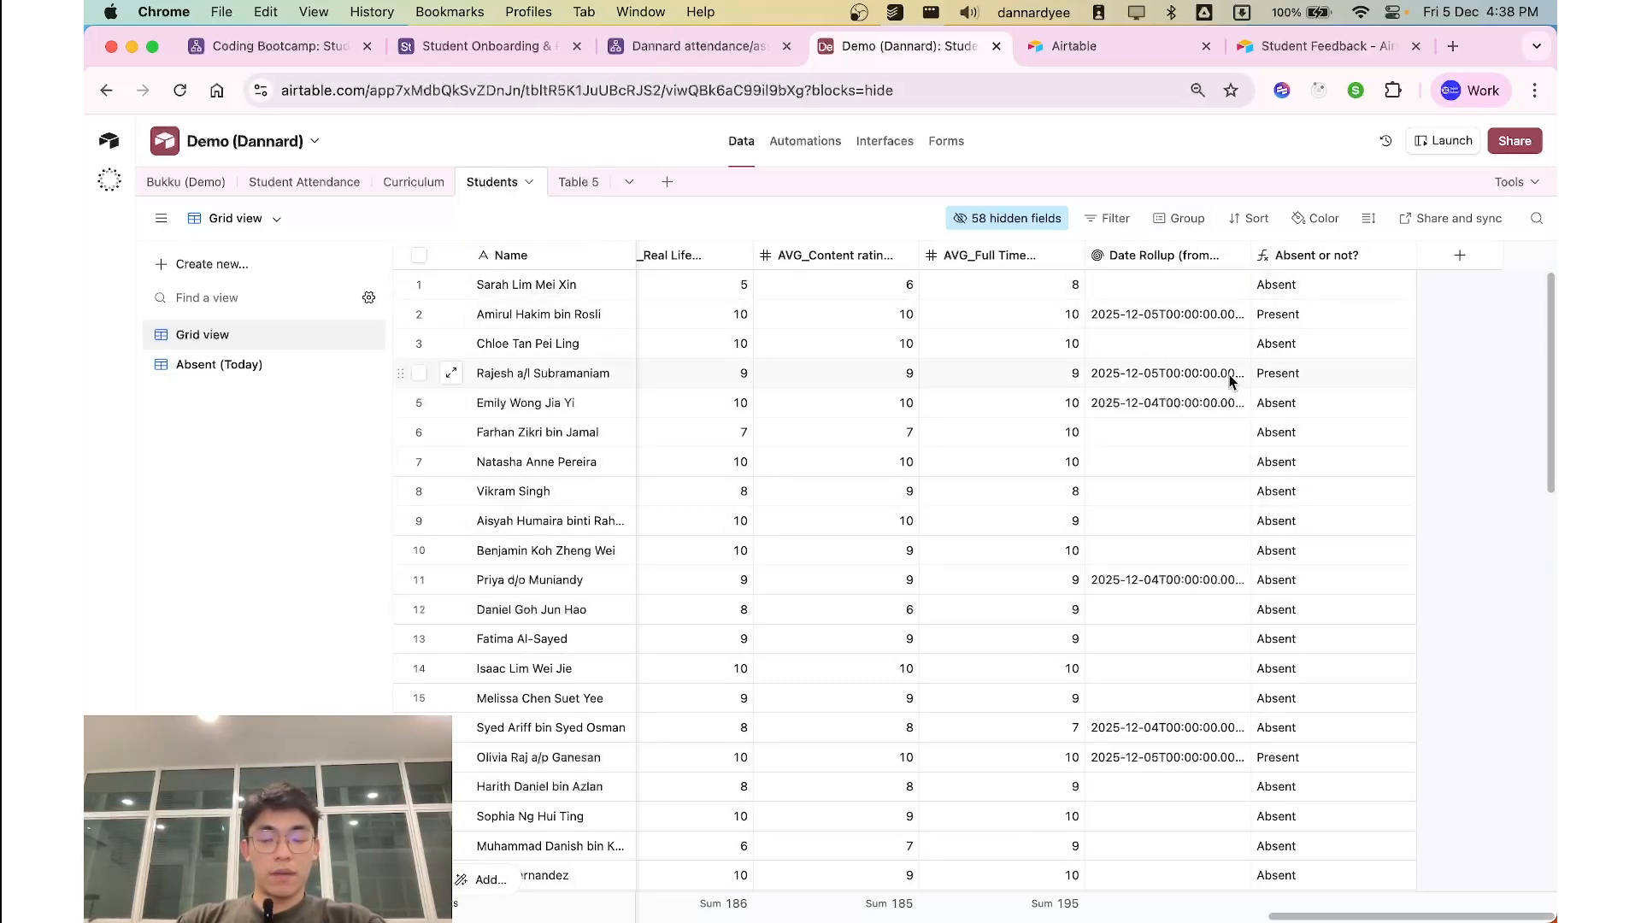